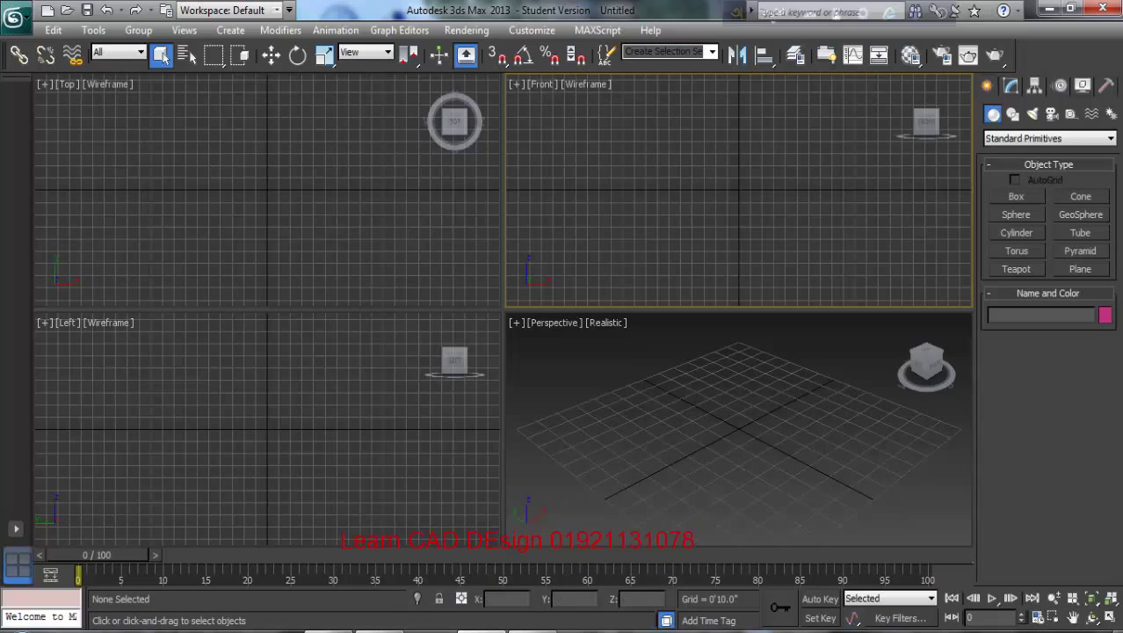
# In an enlarged Front view, start a line profile with a base about 9' wide from the vertical axis, a short outer edge and a sloping top.
pyautogui.click(1110, 618)
pyautogui.moveTo(733, 383); pyautogui.dragTo(649, 364, button='middle')
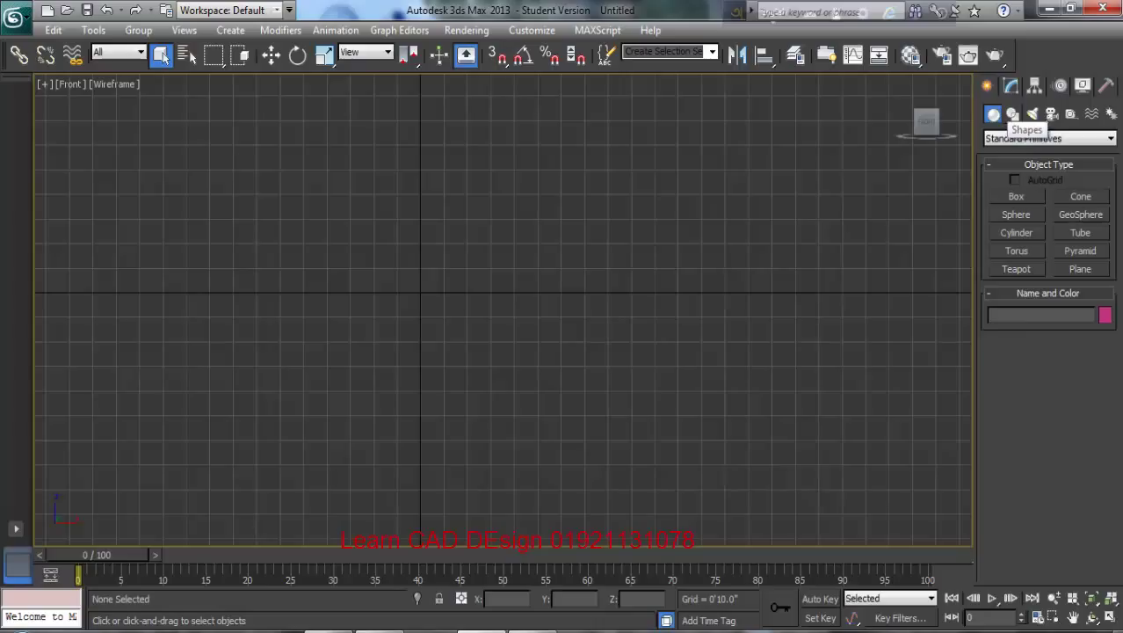
pyautogui.click(1012, 114)
pyautogui.click(1016, 210)
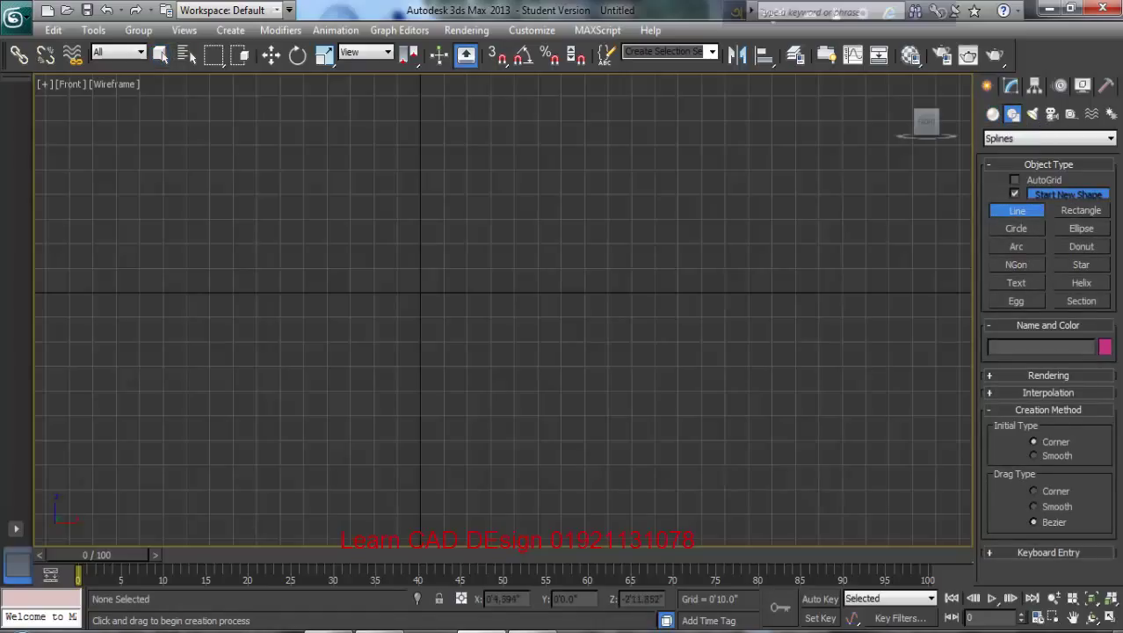
pyautogui.moveTo(431, 379); pyautogui.dragTo(422, 385, button='middle')
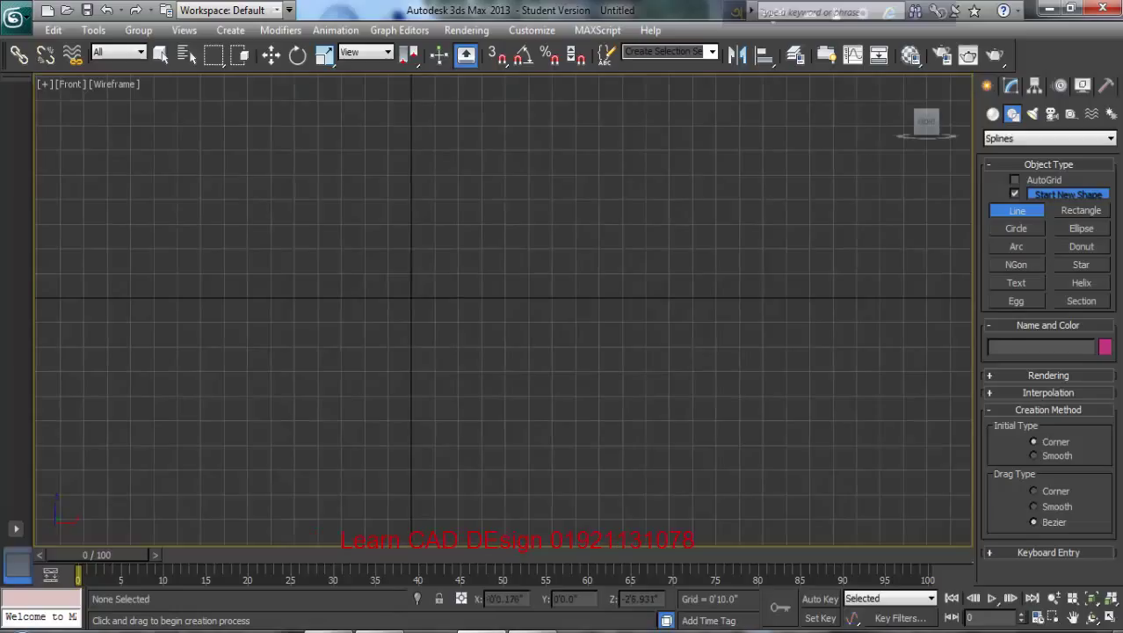
pyautogui.click(411, 374)
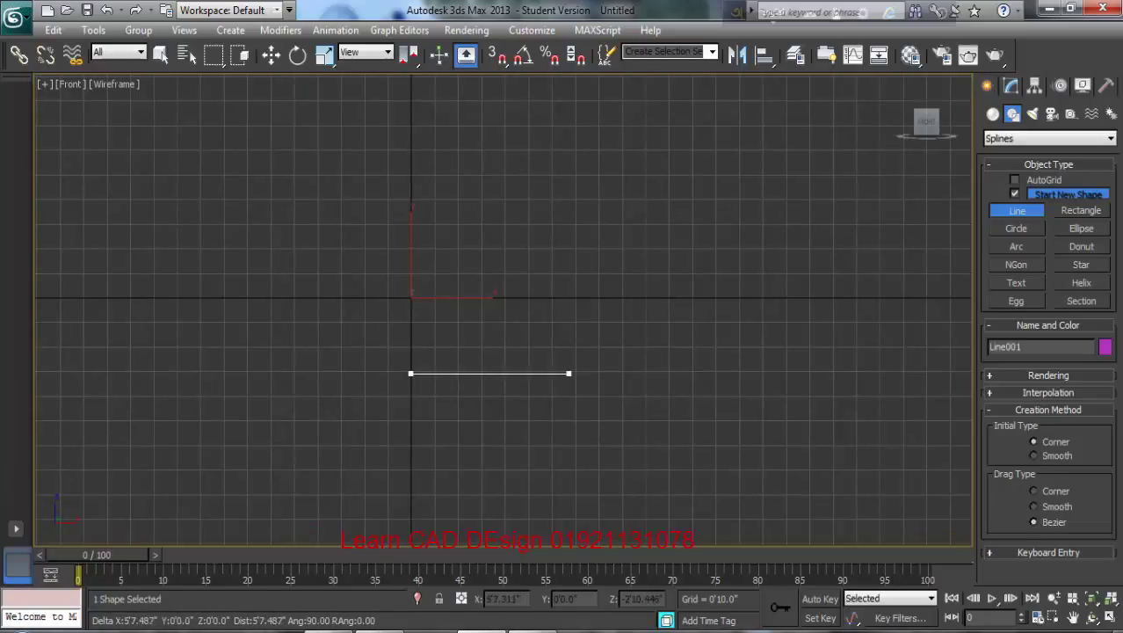
pyautogui.click(666, 374)
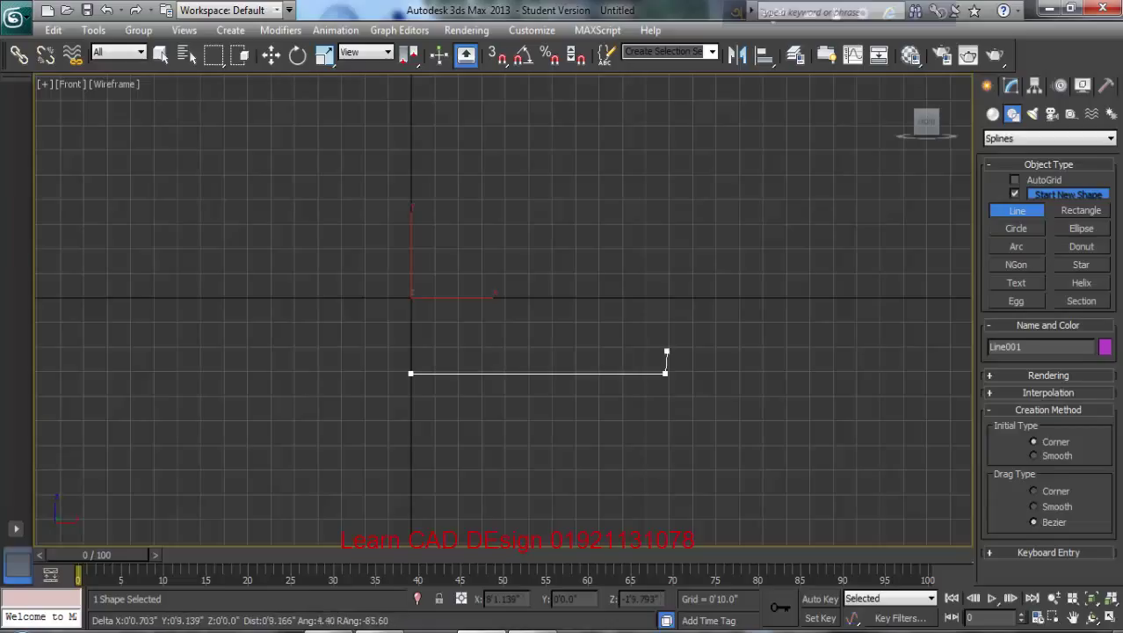
pyautogui.click(665, 348)
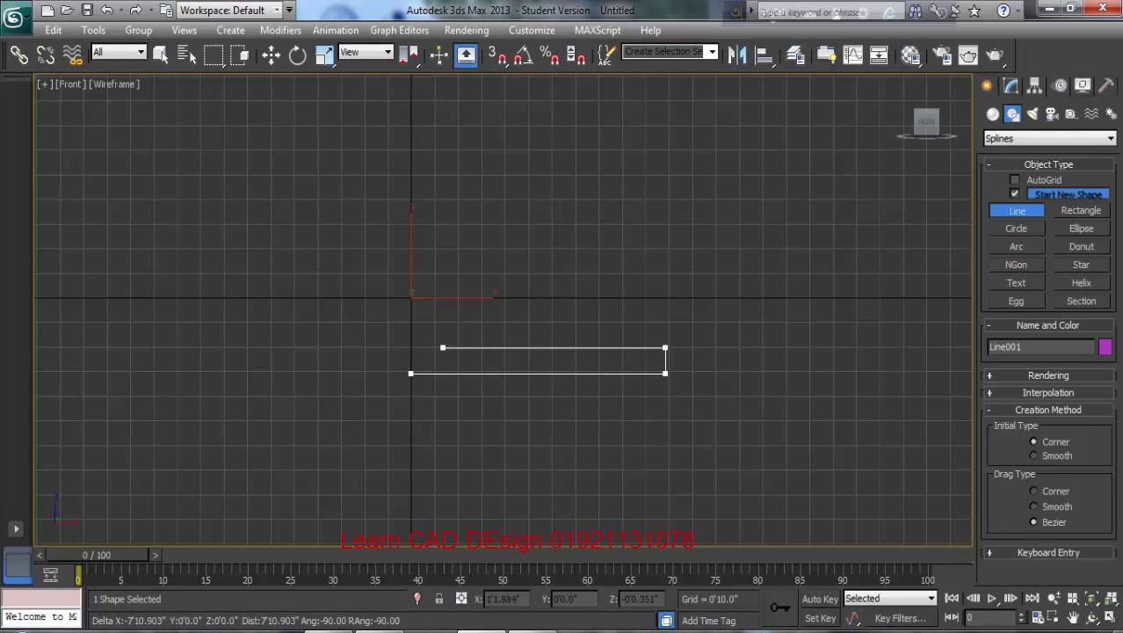
pyautogui.click(441, 297)
# Continue the line with a vertical stem about 10' high, flaring outward in three angled segments to form the top's underside.
pyautogui.scroll(-3, 432, 387)
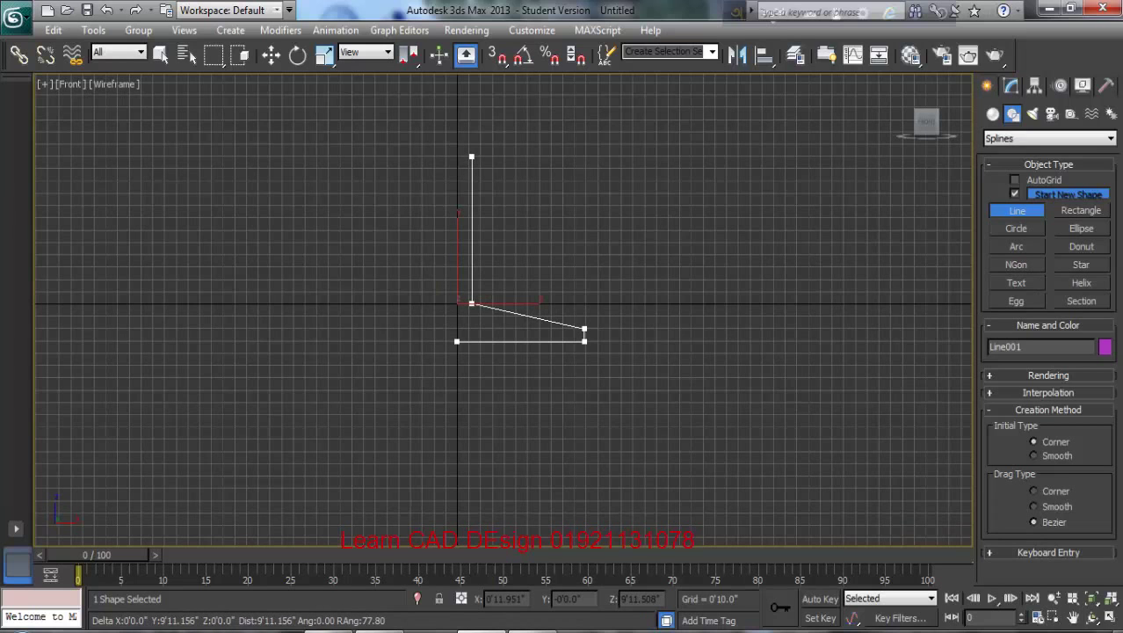
pyautogui.moveTo(471, 156); pyautogui.dragTo(471, 291, button='middle')
pyautogui.click(469, 290)
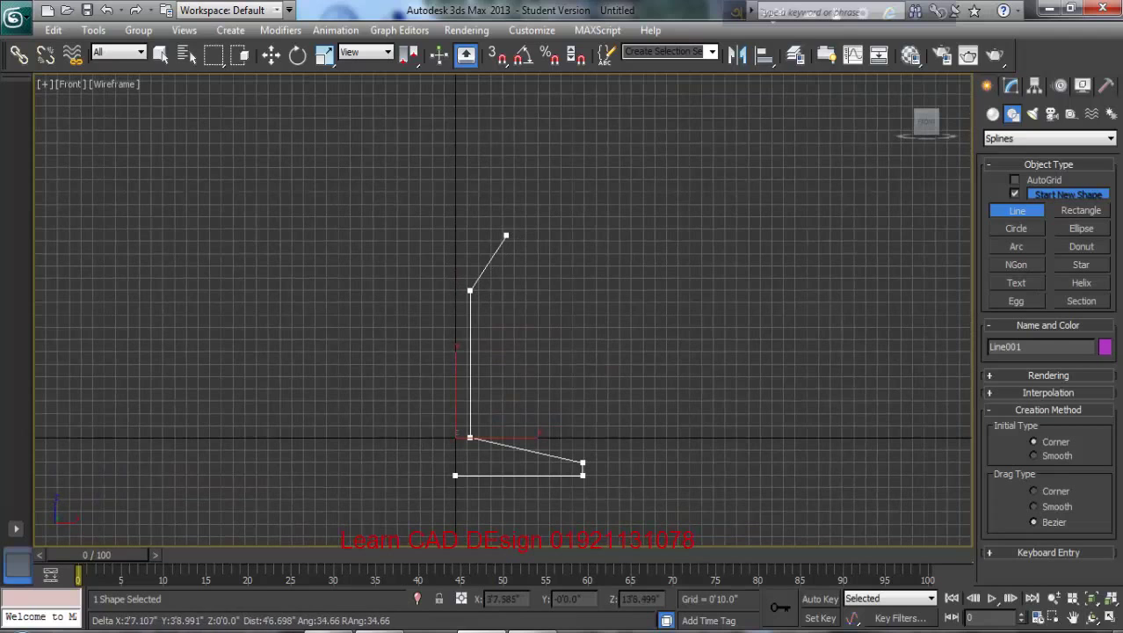
pyautogui.click(507, 236)
pyautogui.click(575, 196)
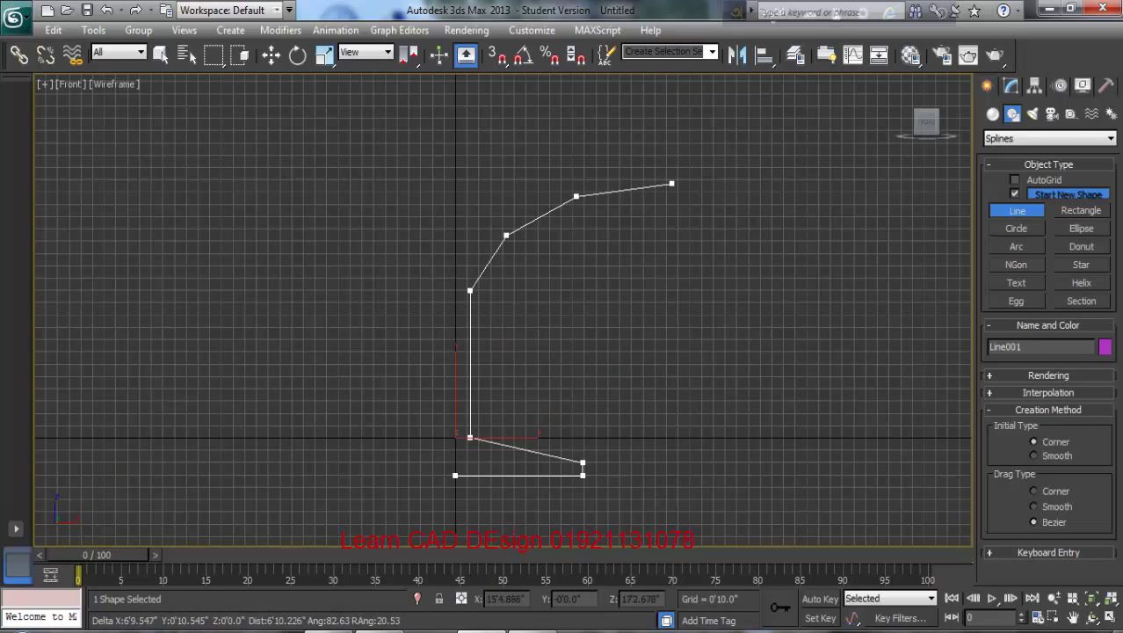
pyautogui.click(674, 183)
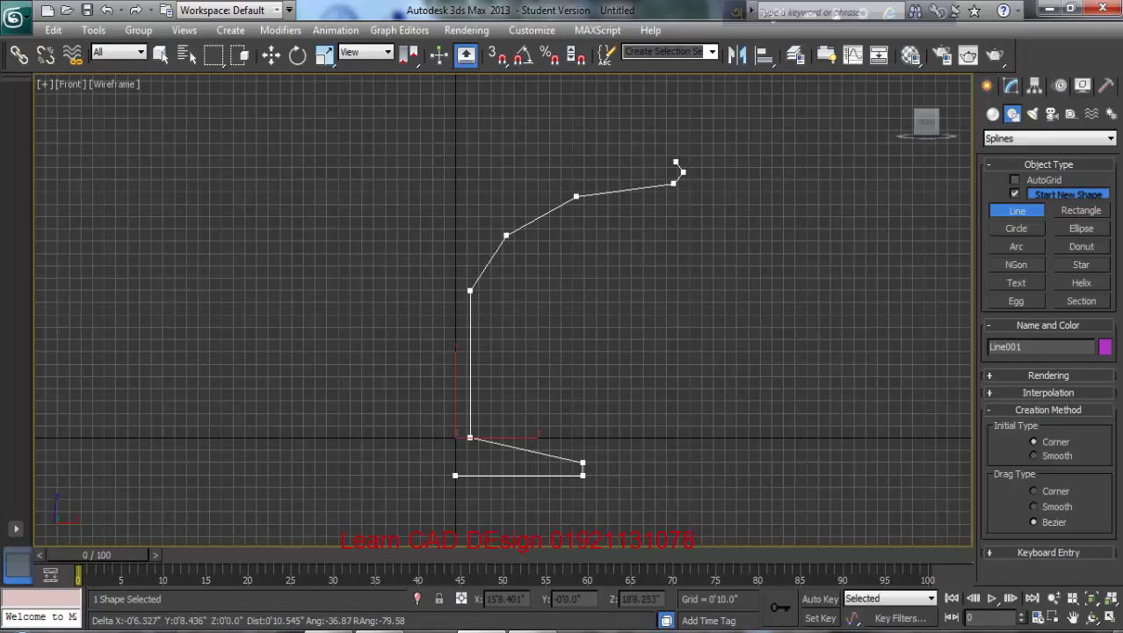
# Close off the profile's upper rim and draw a horizontal top edge about 15'7" long back to the vertical axis, ending the line.
pyautogui.click(676, 162)
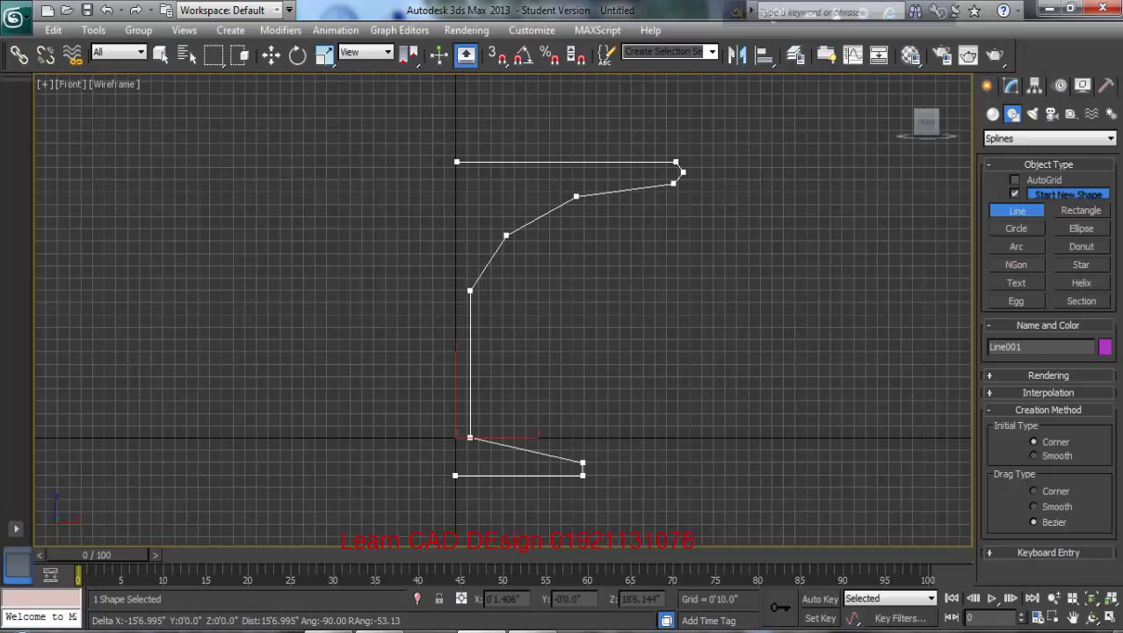
pyautogui.rightClick(456, 162)
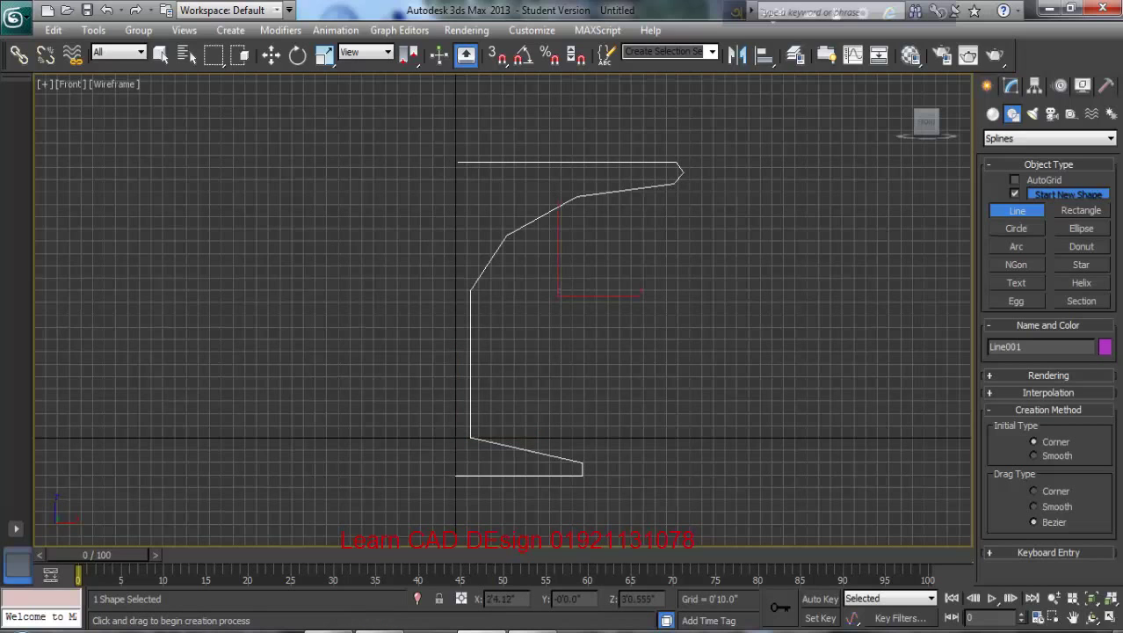
pyautogui.moveTo(456, 162); pyautogui.dragTo(456, 130, button='middle')
pyautogui.moveTo(719, 289); pyautogui.dragTo(713, 315, button='middle')
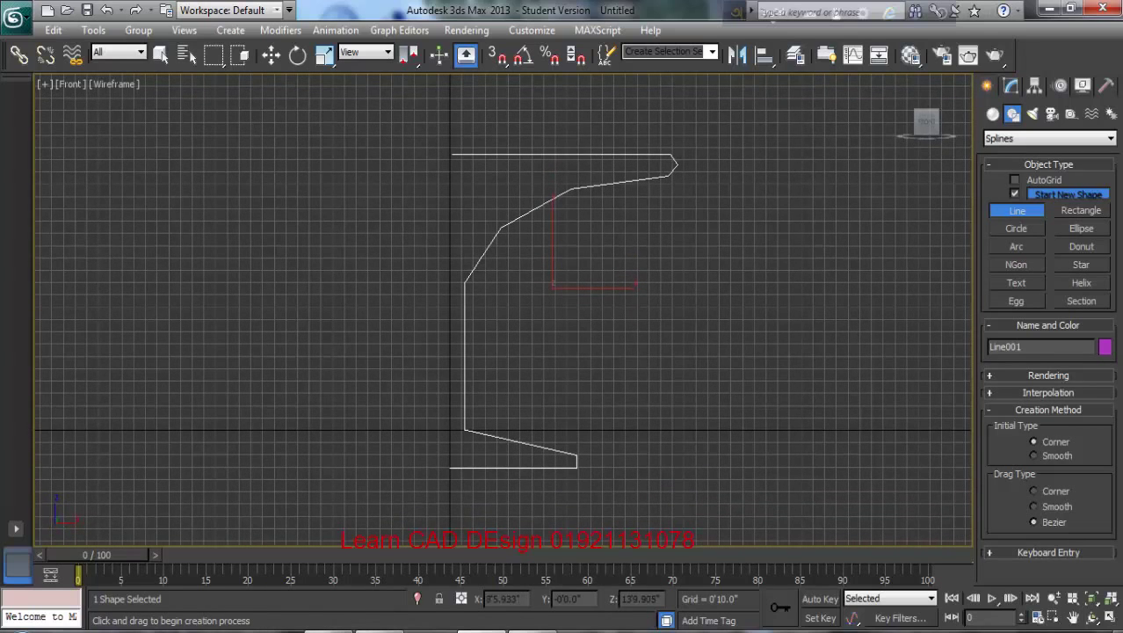
# Enter Vertex editing of the line and fillet the two outer corner vertices of the base into a rounded edge.
pyautogui.click(1010, 85)
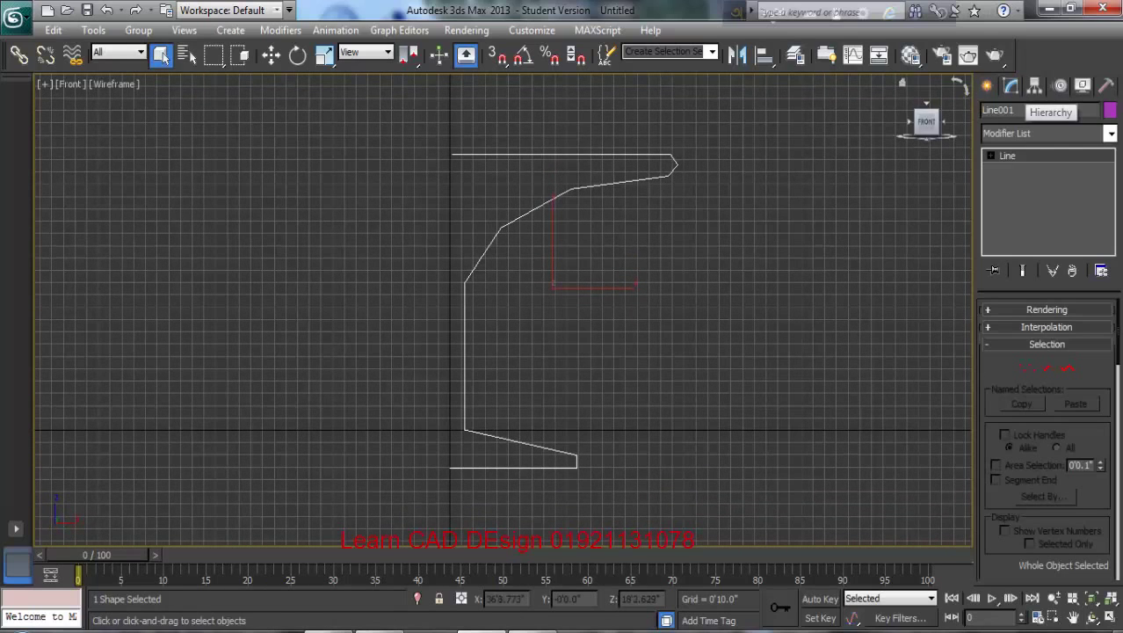
pyautogui.click(990, 156)
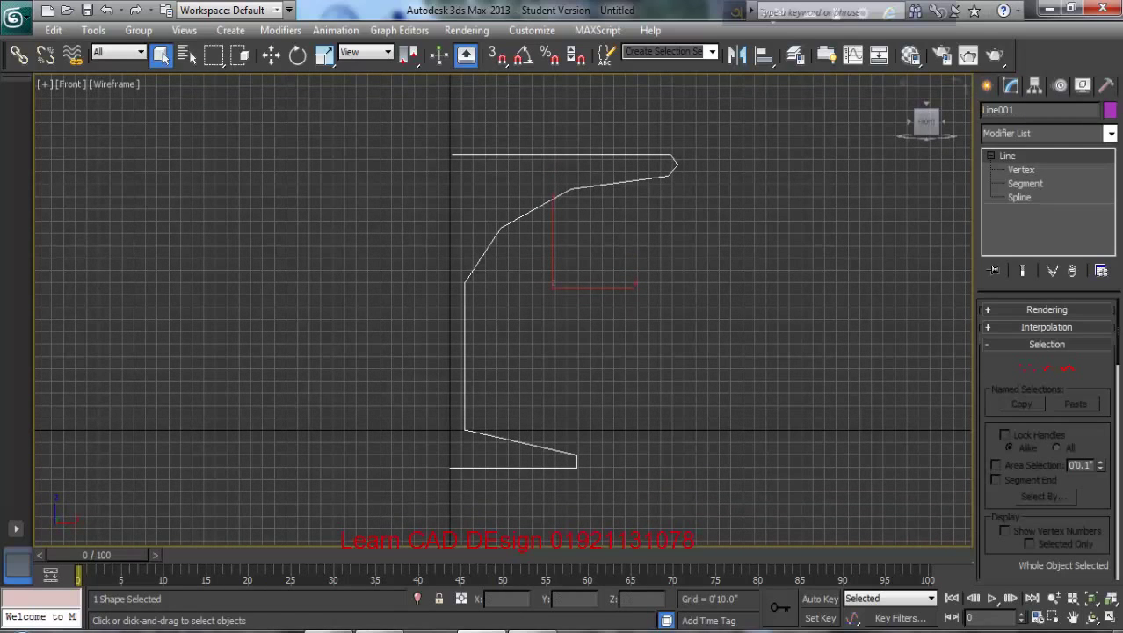
pyautogui.click(1021, 170)
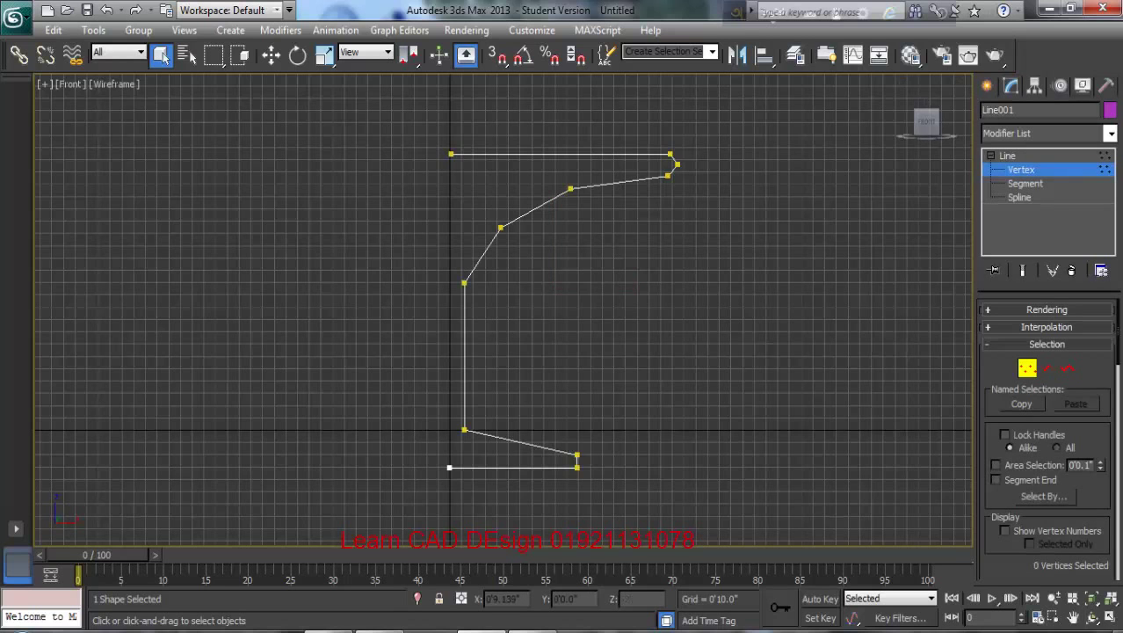
pyautogui.moveTo(580, 502); pyautogui.dragTo(436, 314, button='middle')
pyautogui.scroll(3, 611, 417)
pyautogui.scroll(3, 489, 341)
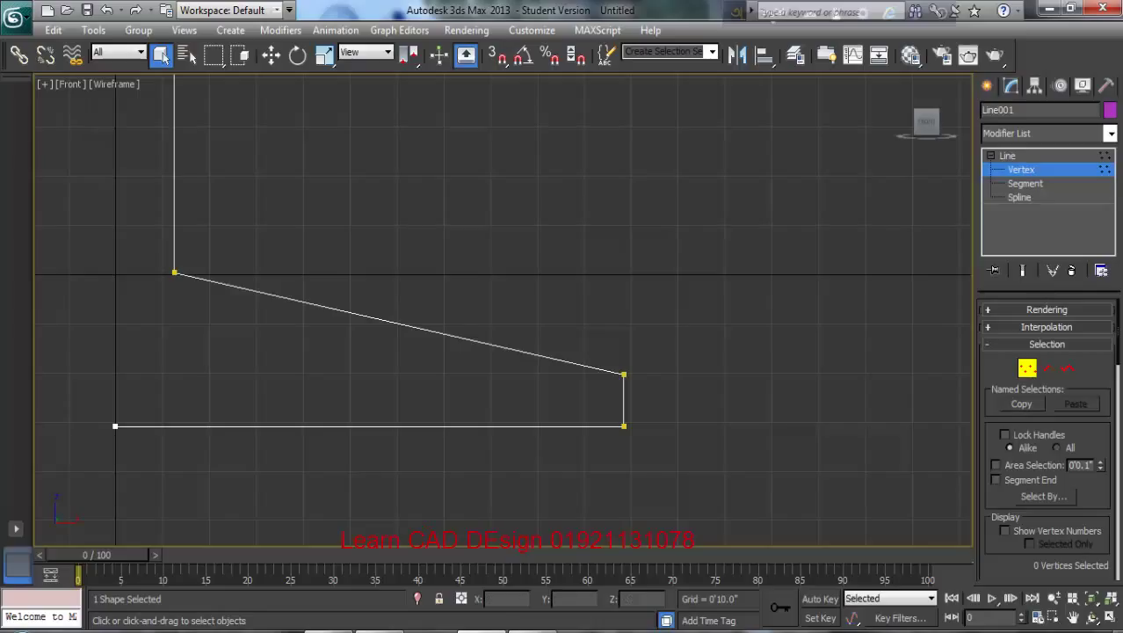
pyautogui.scroll(-5, 1046, 439)
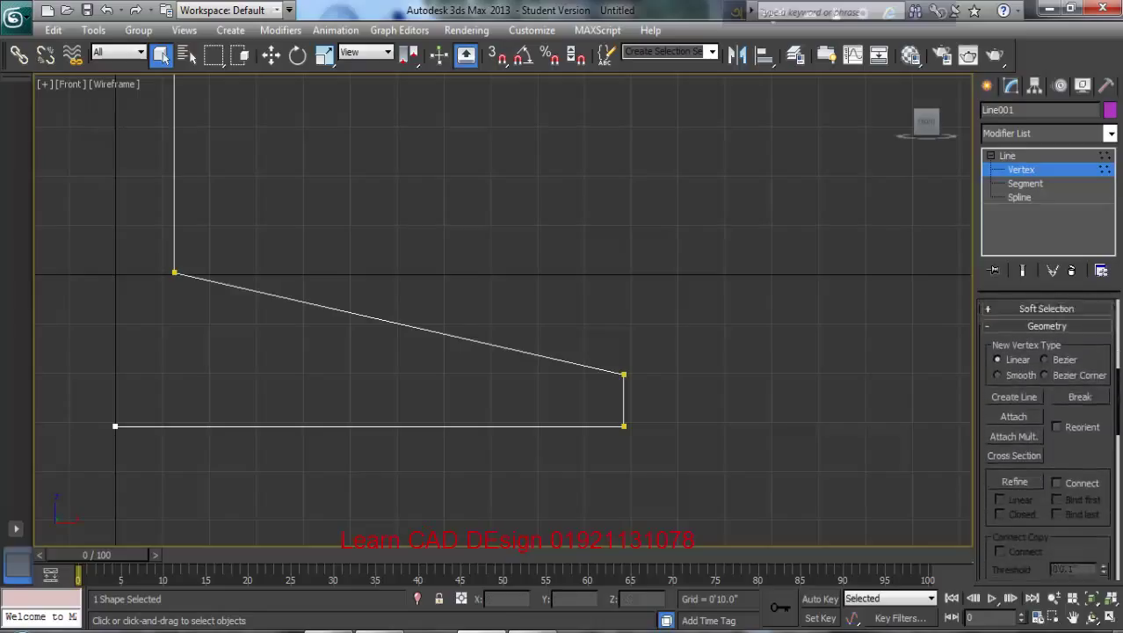
pyautogui.scroll(-2, 1046, 439)
pyautogui.scroll(5, 1046, 439)
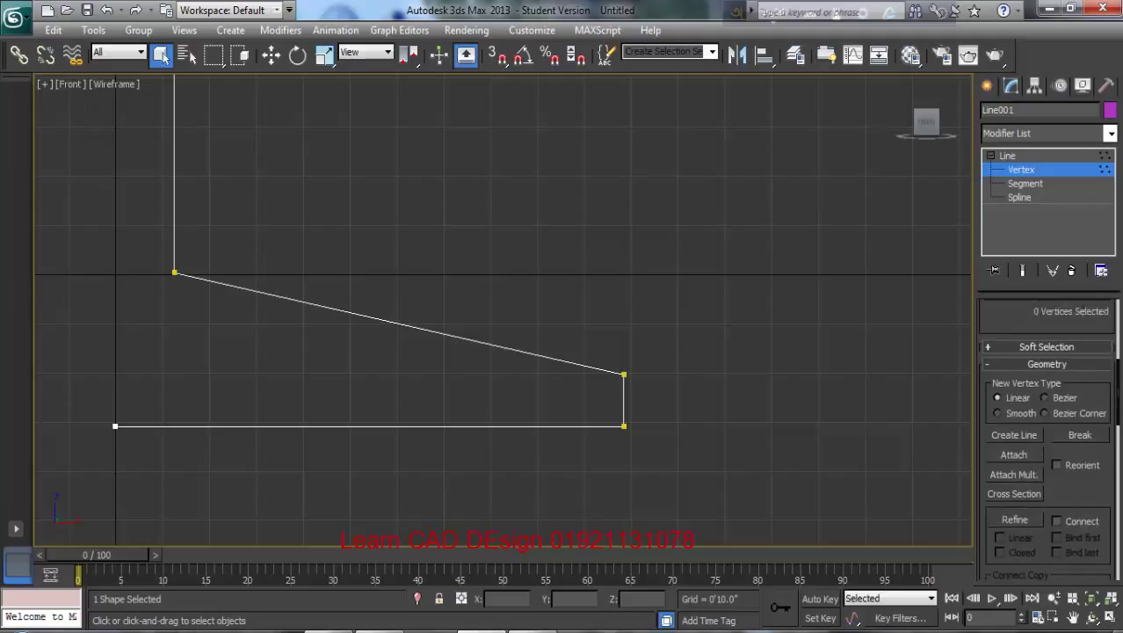
pyautogui.scroll(3, 1046, 439)
pyautogui.scroll(-4, 1046, 439)
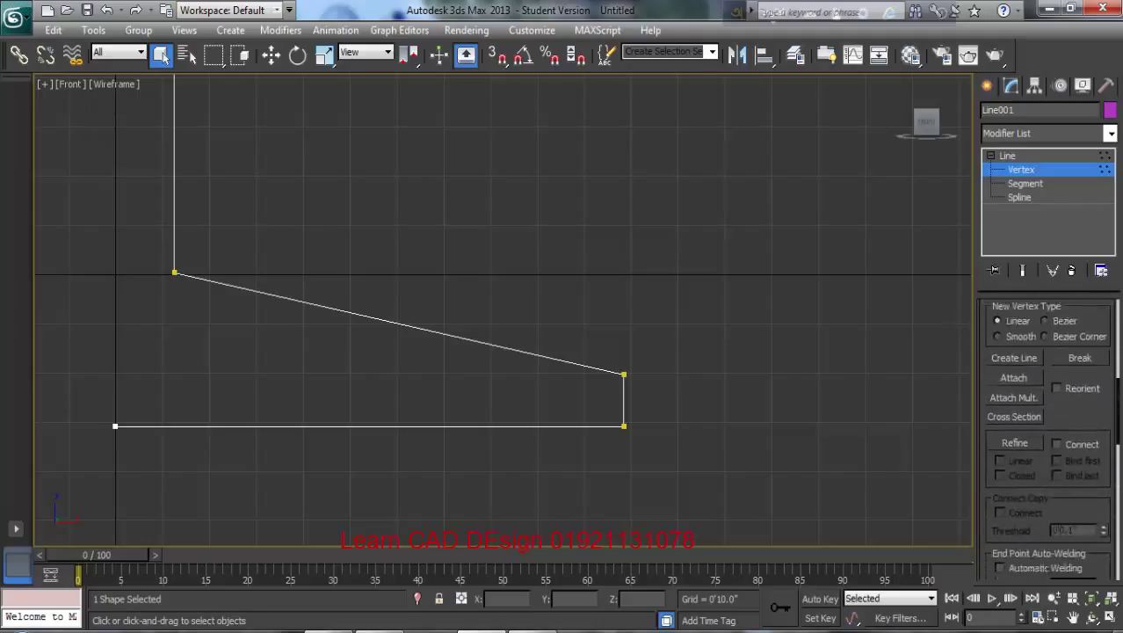
pyautogui.scroll(-4, 1046, 440)
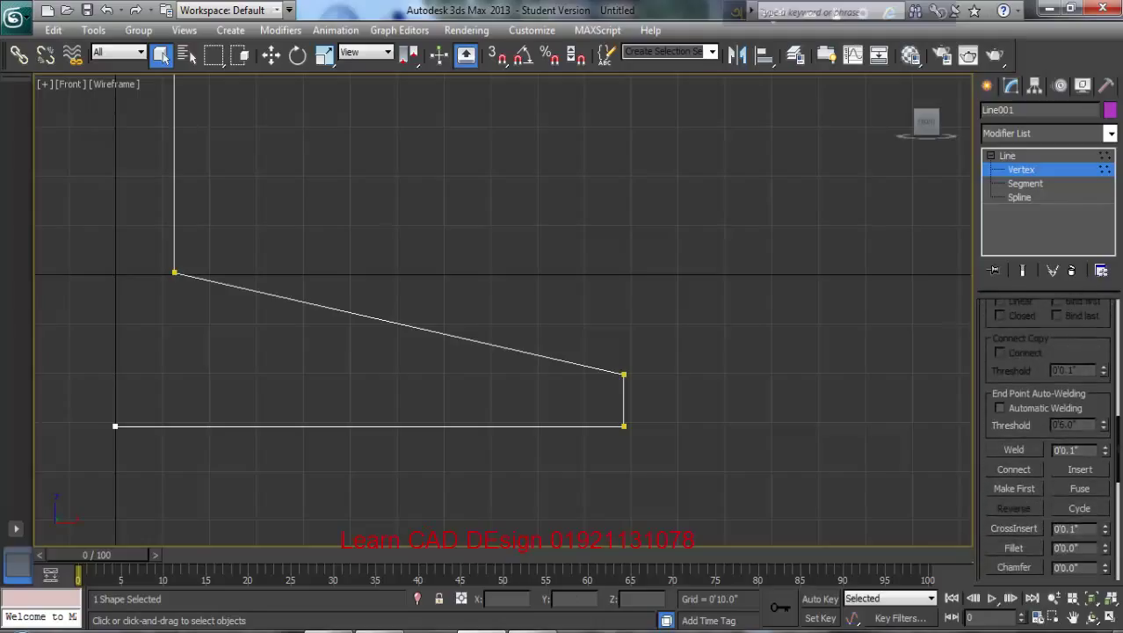
pyautogui.click(1014, 548)
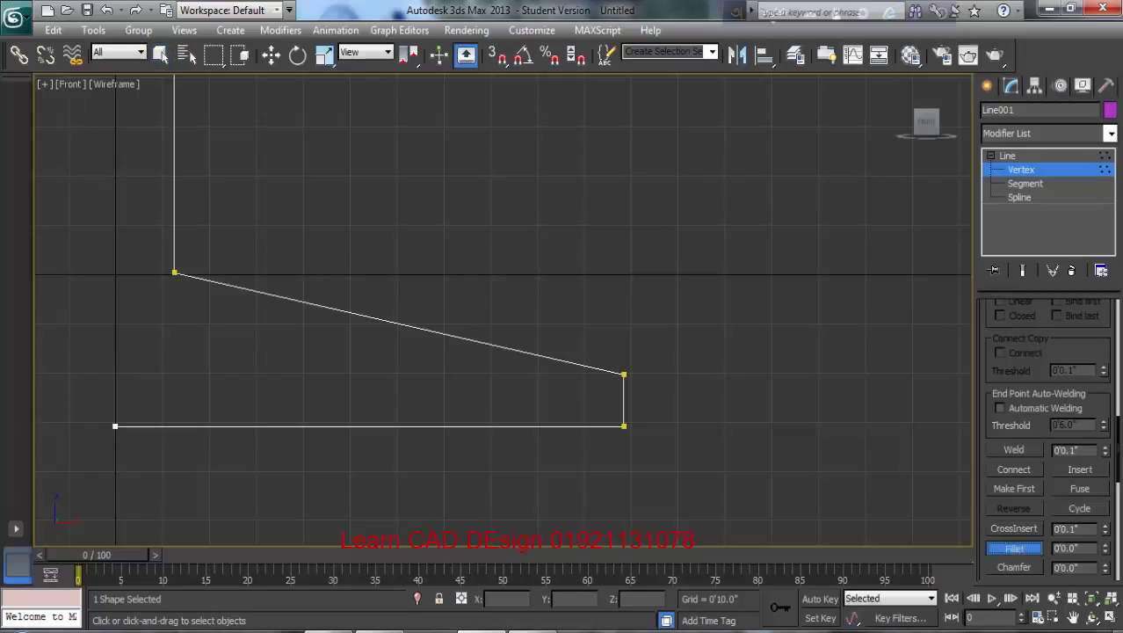
pyautogui.moveTo(571, 351); pyautogui.dragTo(652, 492)
pyautogui.moveTo(624, 377); pyautogui.dragTo(618, 350)
# Fillet the vertex where the base's sloping top meets the vertical stem.
pyautogui.moveTo(621, 395); pyautogui.dragTo(712, 438, button='middle')
pyautogui.scroll(2, 265, 327)
pyautogui.moveTo(502, 310); pyautogui.dragTo(658, 369, button='middle')
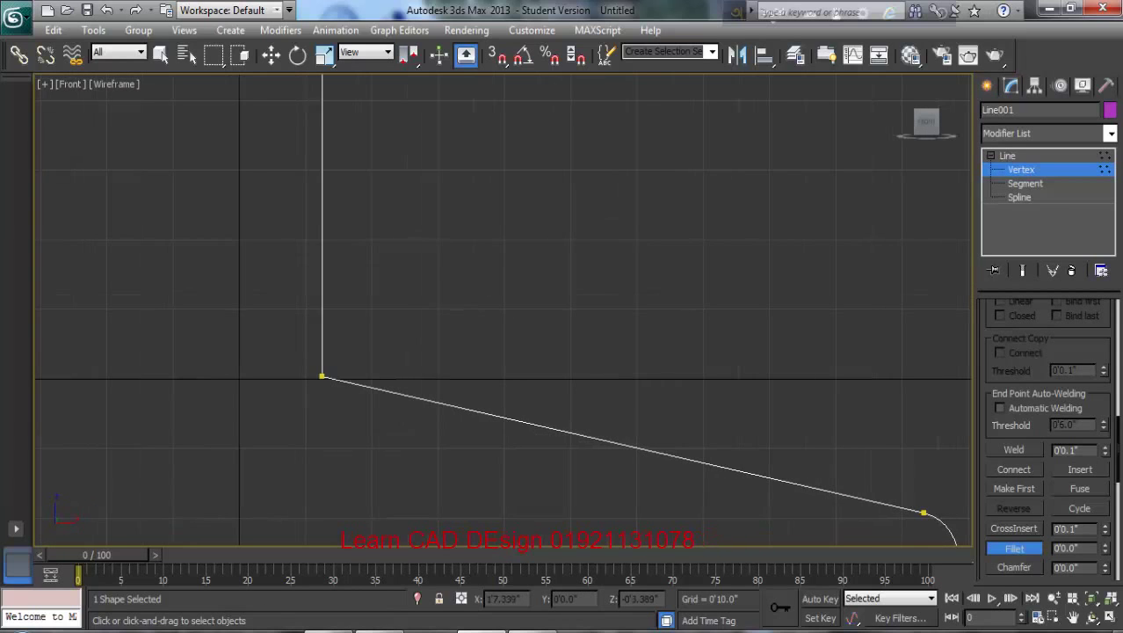
pyautogui.moveTo(1103, 548); pyautogui.dragTo(1103, 517)
# Fillet the three vertices between the stem and the top's underside into a smooth flare.
pyautogui.scroll(-5, 503, 309)
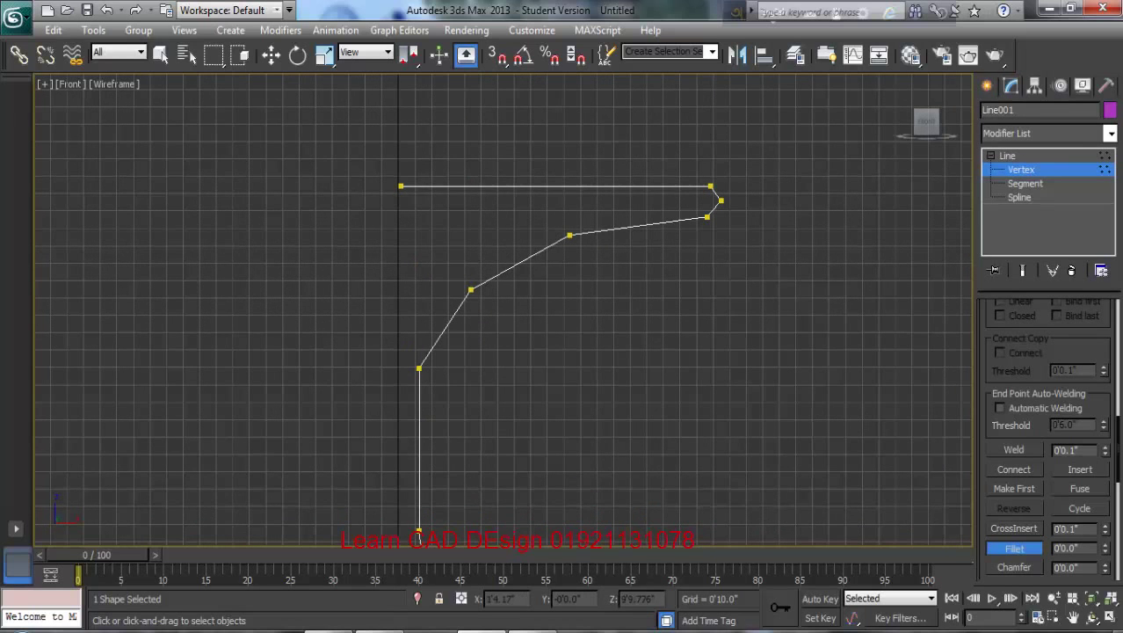
pyautogui.moveTo(419, 369); pyautogui.dragTo(420, 326)
pyautogui.moveTo(471, 289); pyautogui.dragTo(471, 262)
pyautogui.moveTo(570, 234); pyautogui.dragTo(568, 202)
# Fillet the corner vertices at the outer rim of the profile's top.
pyautogui.moveTo(679, 220); pyautogui.dragTo(630, 261, button='middle')
pyautogui.scroll(2, 630, 262)
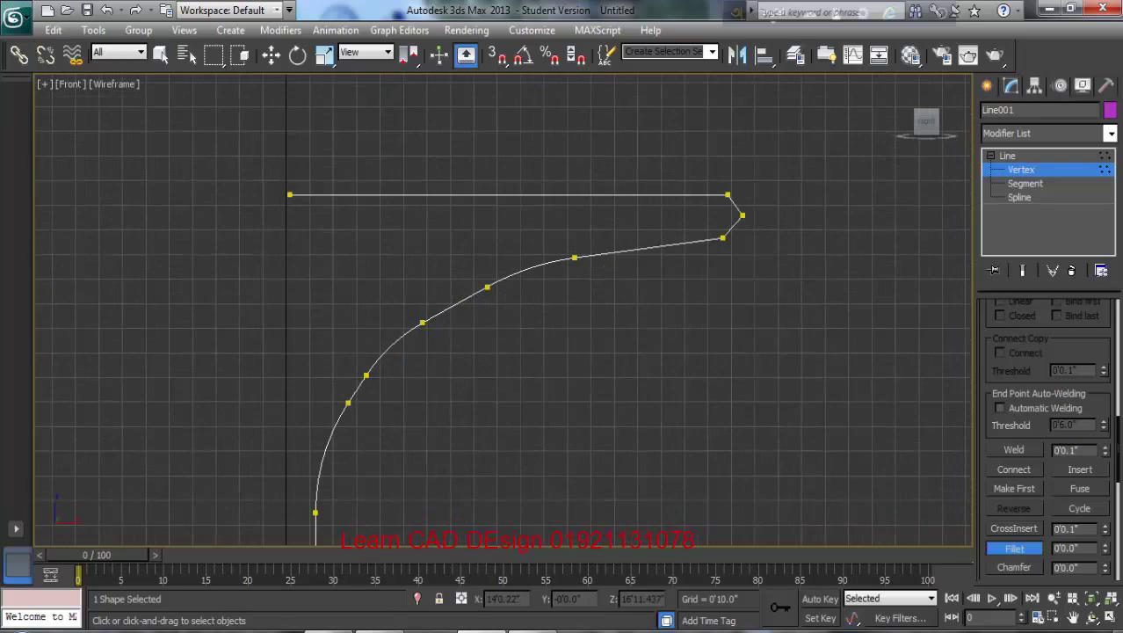
pyautogui.moveTo(722, 238); pyautogui.dragTo(727, 190)
pyautogui.scroll(1, 618, 457)
pyautogui.moveTo(619, 461); pyautogui.dragTo(616, 327, button='middle')
pyautogui.scroll(-2, 621, 432)
pyautogui.scroll(-1, 616, 327)
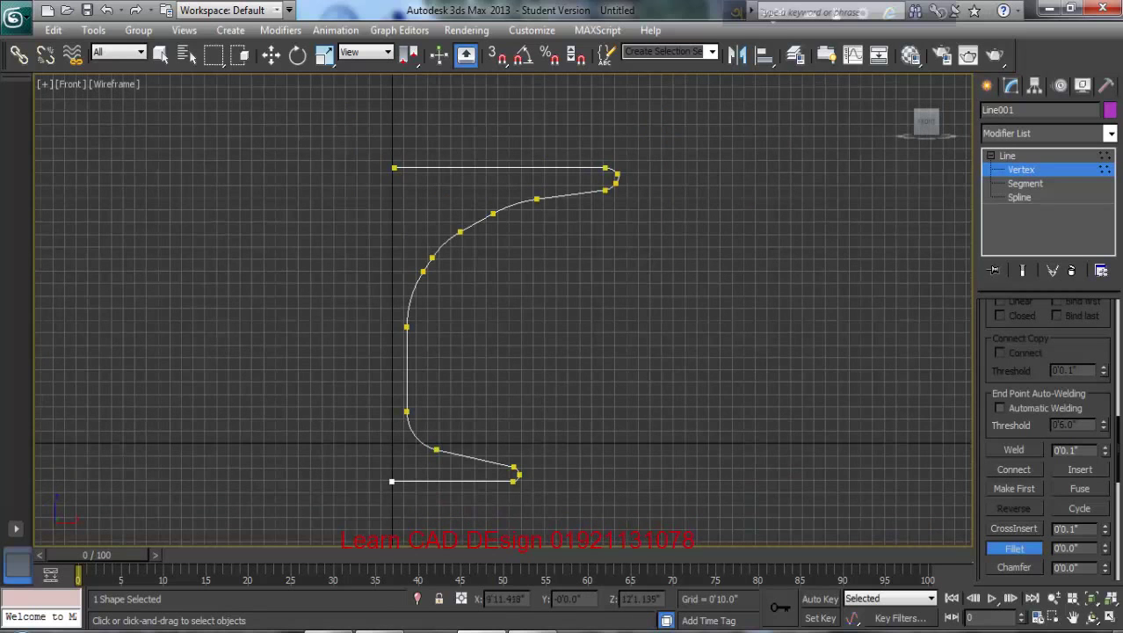
# Delete the two middle vertices on the upper rim's rounded end.
pyautogui.scroll(7, 506, 170)
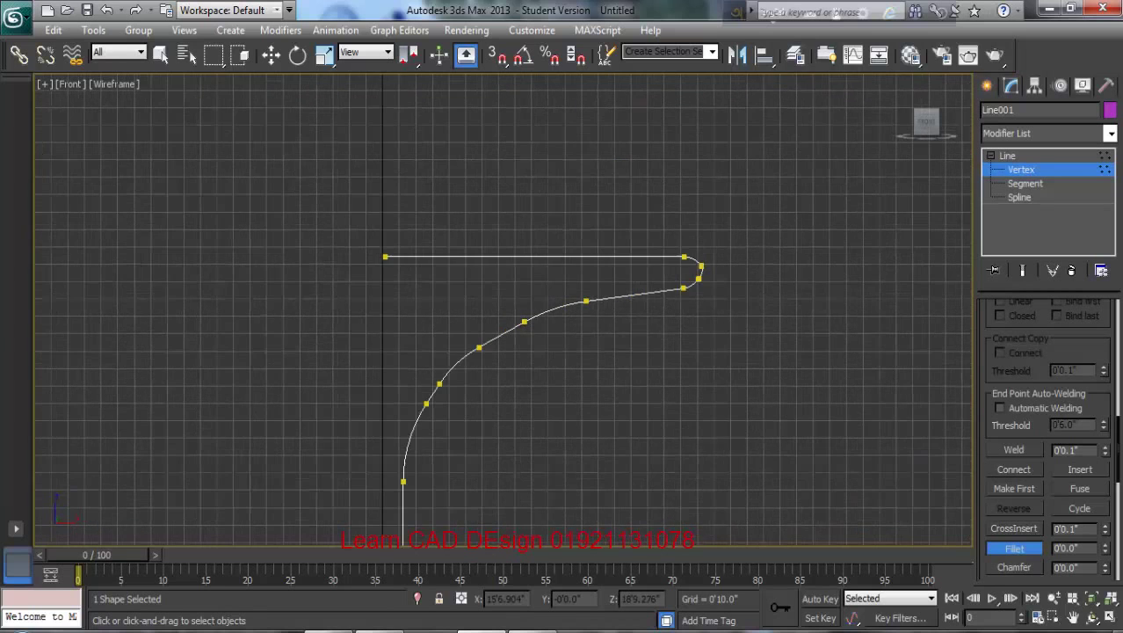
pyautogui.scroll(-3, 214, 354)
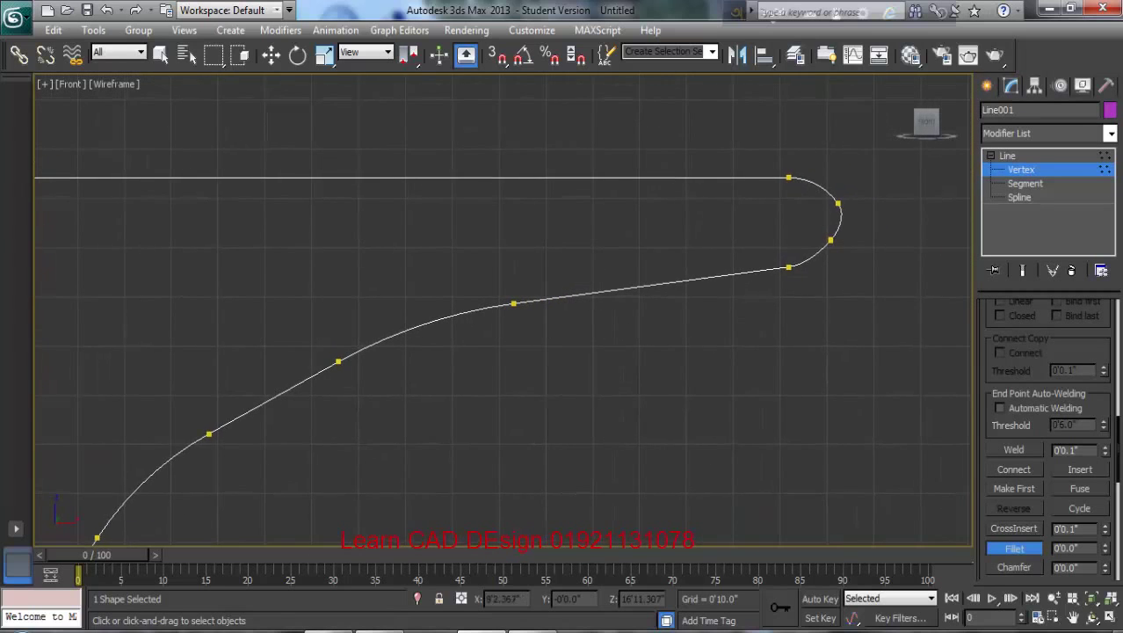
pyautogui.moveTo(726, 212); pyautogui.dragTo(758, 261)
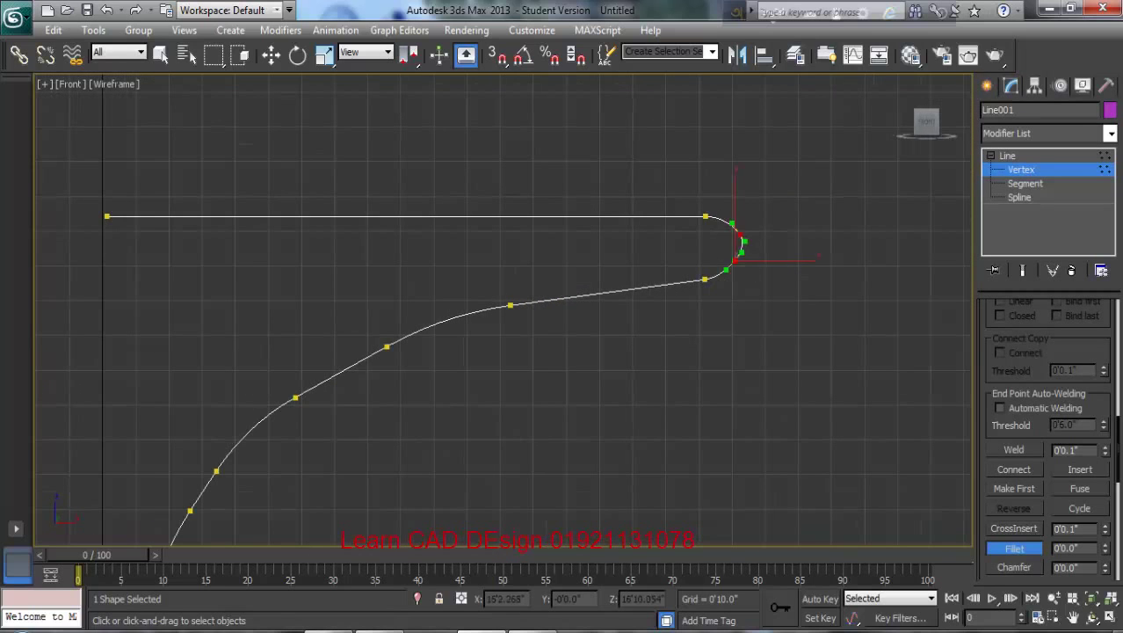
pyautogui.press('Delete')
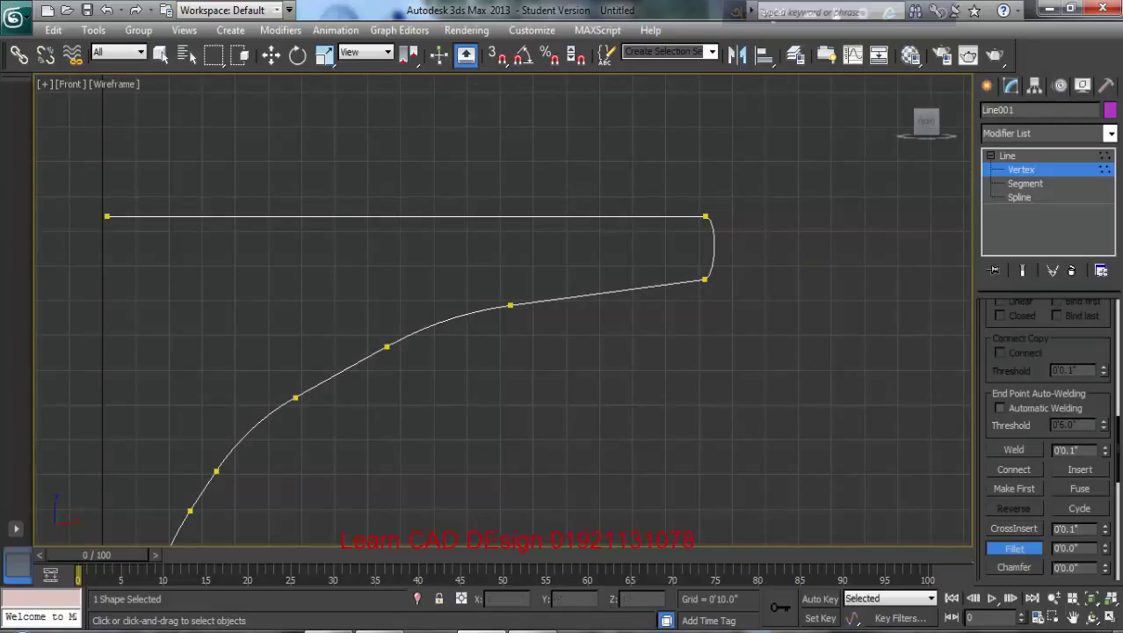
# Select the upper and lower end vertices of the rim and fillet them together into one full rounded edge.
pyautogui.press('w')
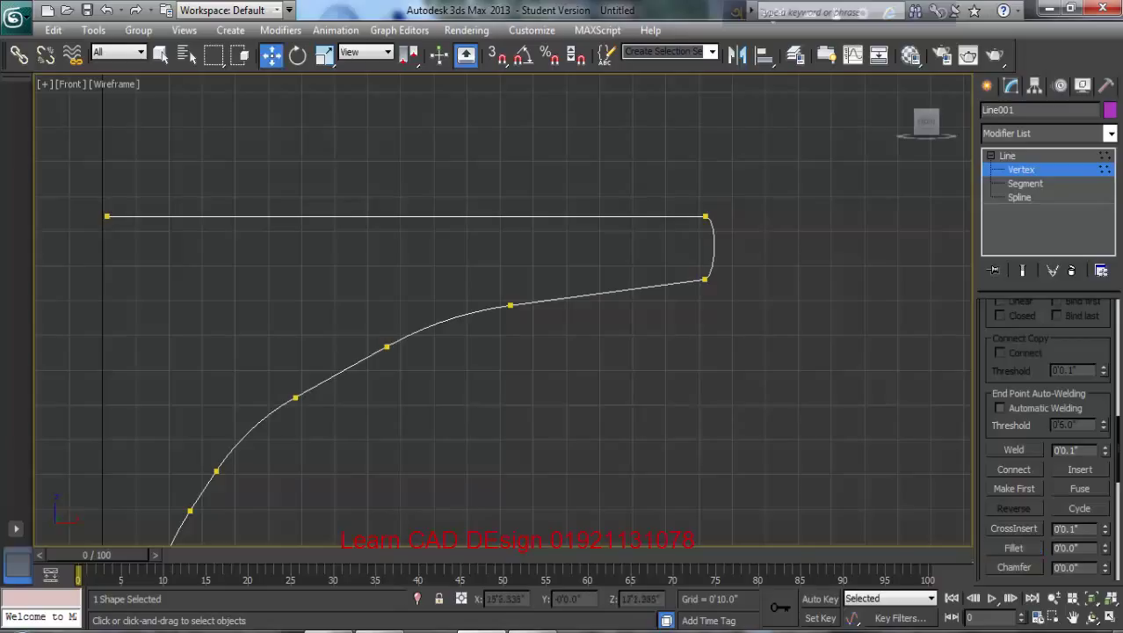
pyautogui.moveTo(756, 179); pyautogui.dragTo(694, 292)
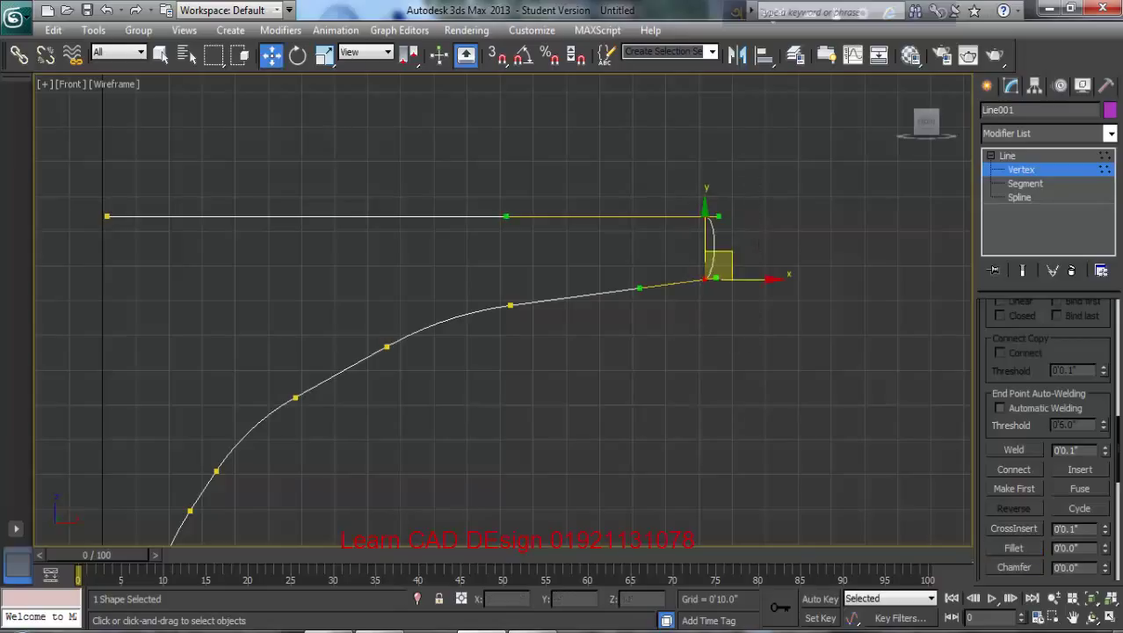
pyautogui.click(1014, 547)
pyautogui.moveTo(707, 278); pyautogui.dragTo(752, 220)
pyautogui.scroll(-4, 501, 311)
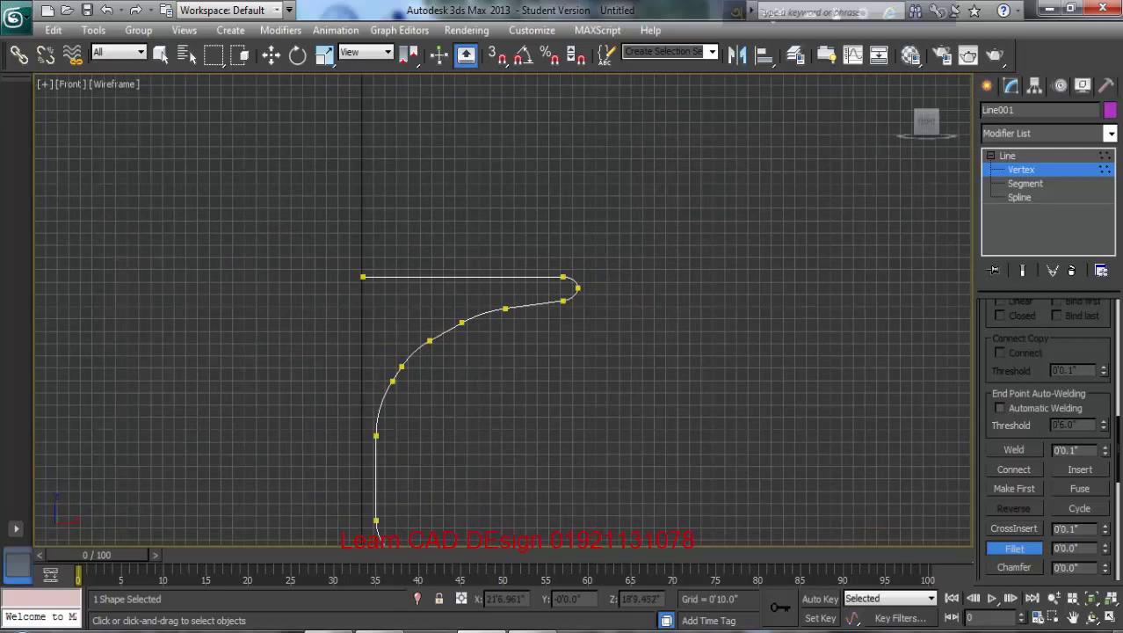
pyautogui.moveTo(571, 372); pyautogui.dragTo(615, 286, button='middle')
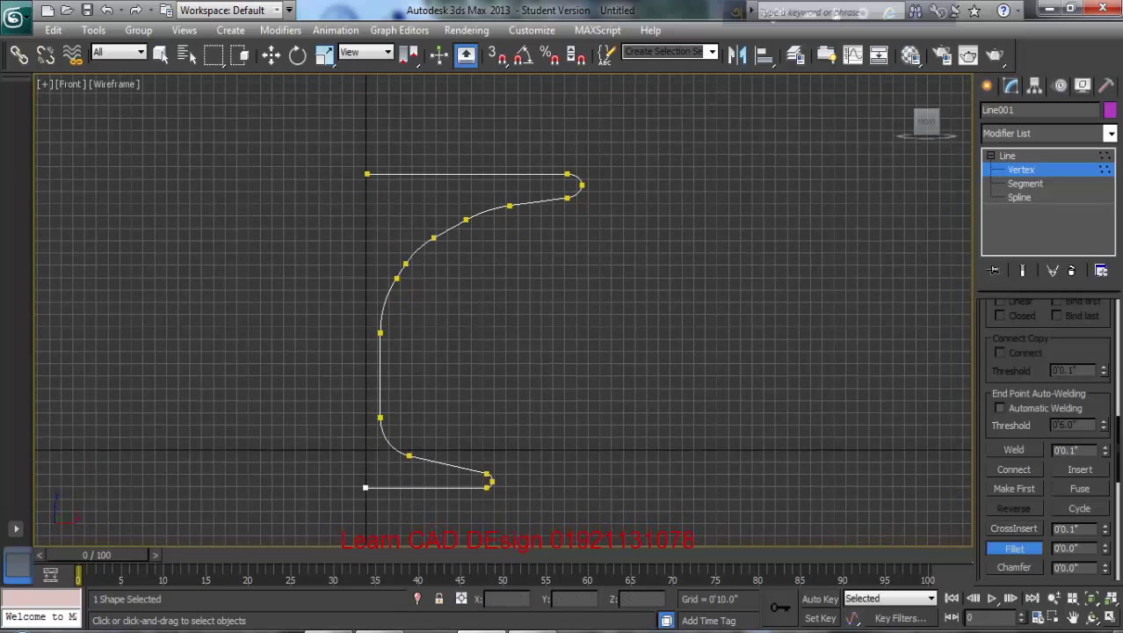
# Restore the four-viewport layout, fit the profile in the Perspective view and leave Vertex editing of the line.
pyautogui.click(1109, 618)
pyautogui.click(730, 439)
pyautogui.scroll(-4, 728, 442)
pyautogui.moveTo(727, 443); pyautogui.dragTo(659, 528, button='middle')
pyautogui.scroll(-2, 834, 444)
pyautogui.moveTo(838, 442); pyautogui.dragTo(787, 450, button='middle')
pyautogui.click(830, 220)
pyautogui.click(1021, 170)
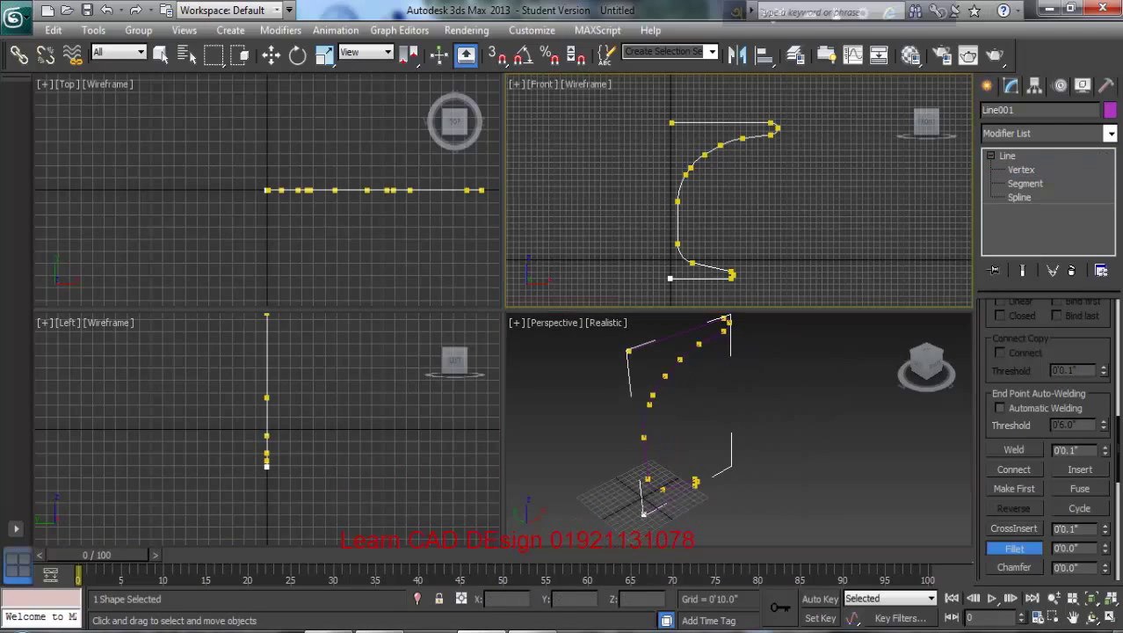
# Activate the Move tool, clear the selection of the profile line and maximize the Front view.
pyautogui.press('w')
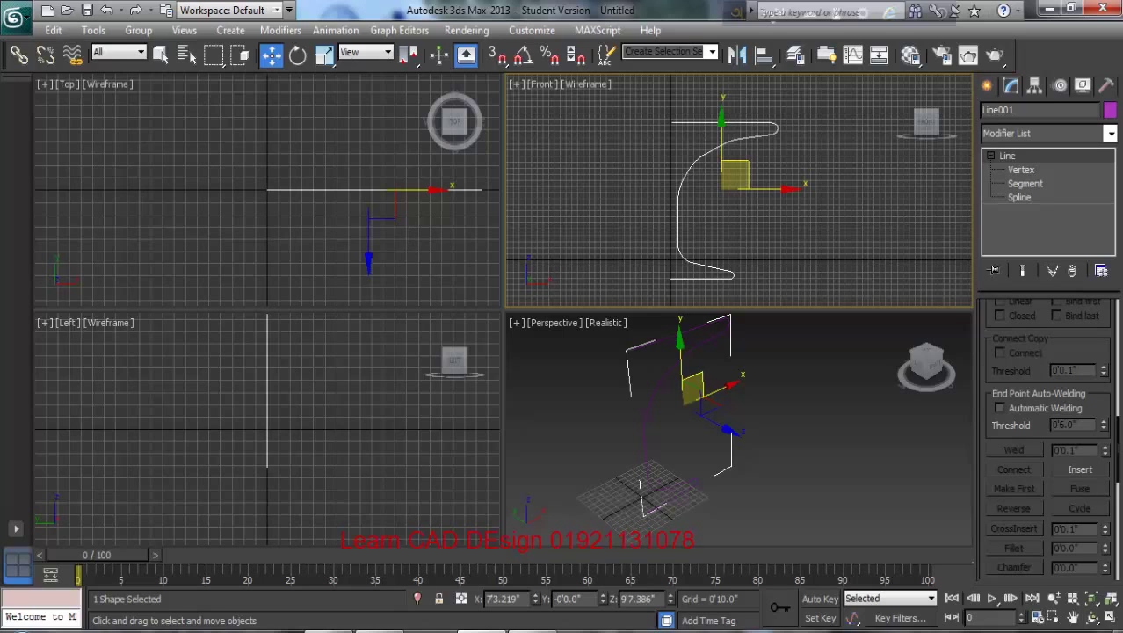
pyautogui.click(701, 348)
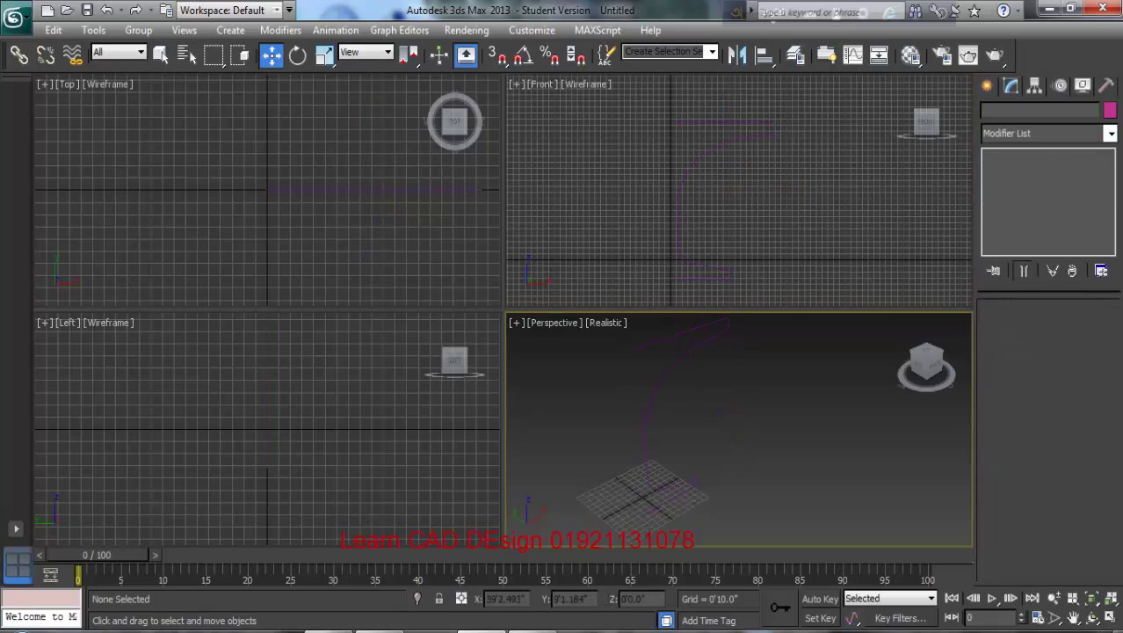
pyautogui.click(691, 330)
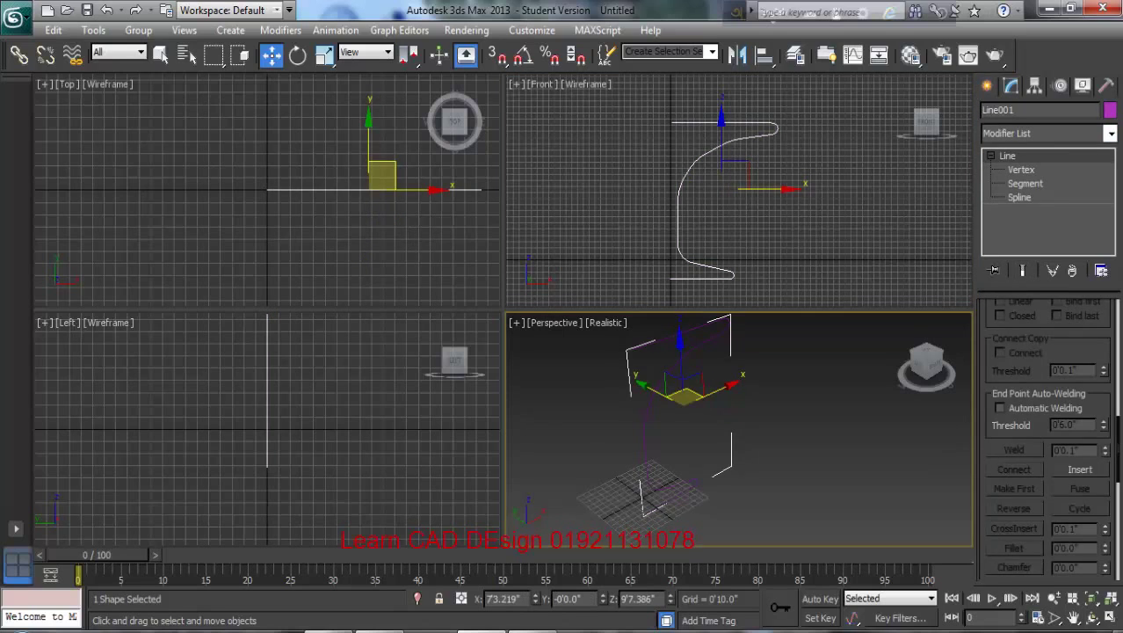
pyautogui.click(808, 206)
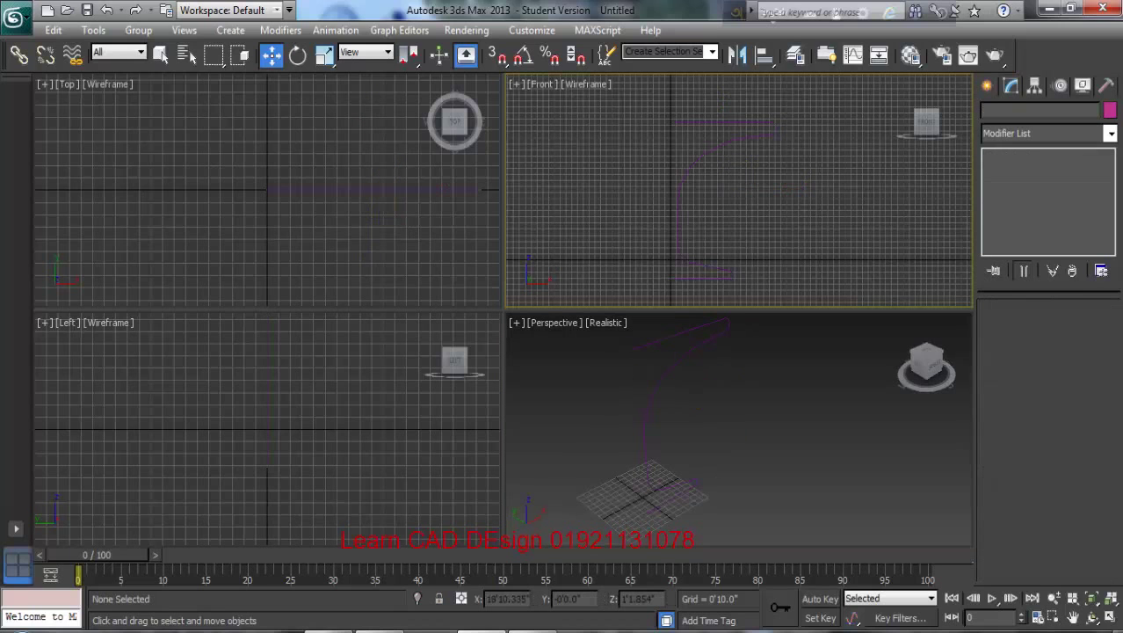
pyautogui.click(1111, 618)
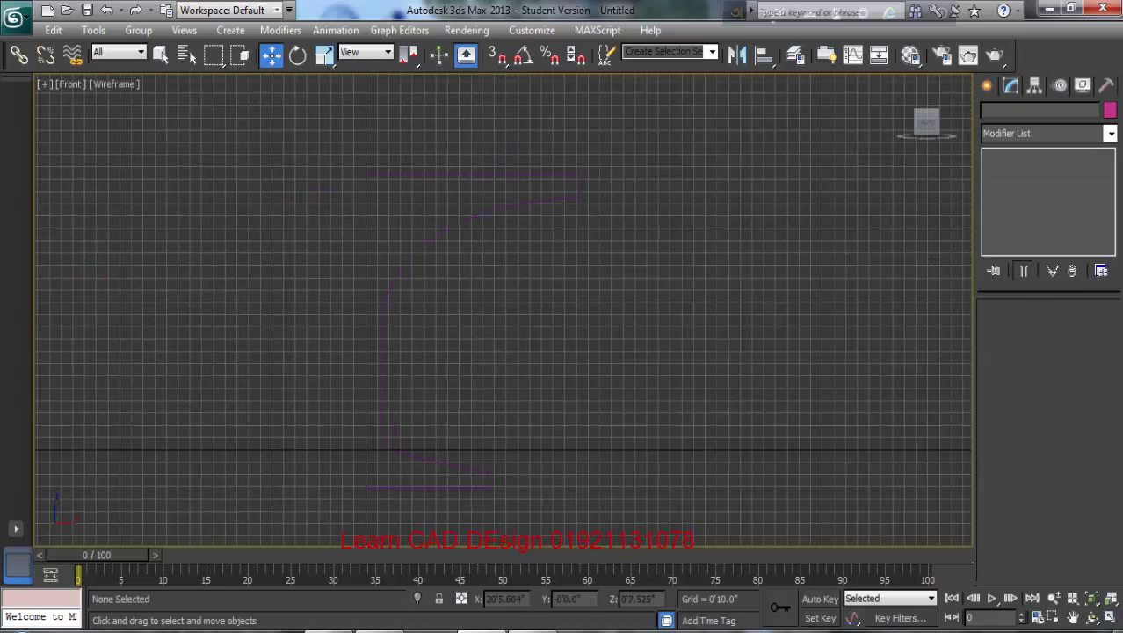
# Reselect the profile line, enter Vertex editing and select the inner end vertex of the base.
pyautogui.moveTo(400, 449); pyautogui.dragTo(498, 362, button='middle')
pyautogui.scroll(3, 461, 392)
pyautogui.scroll(2, 460, 395)
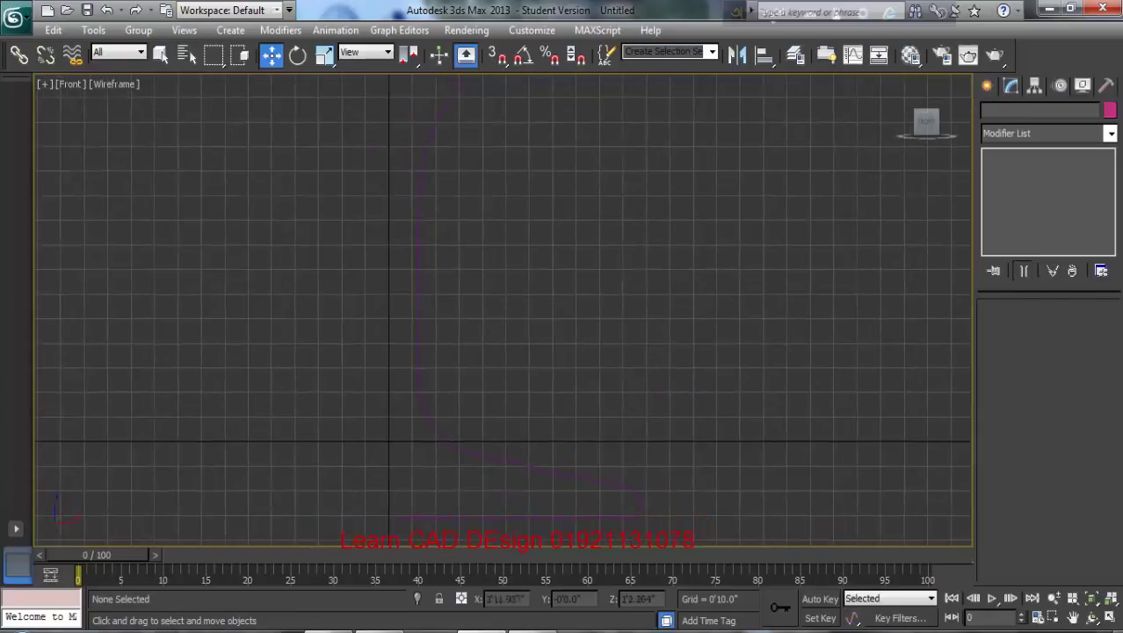
pyautogui.click(418, 353)
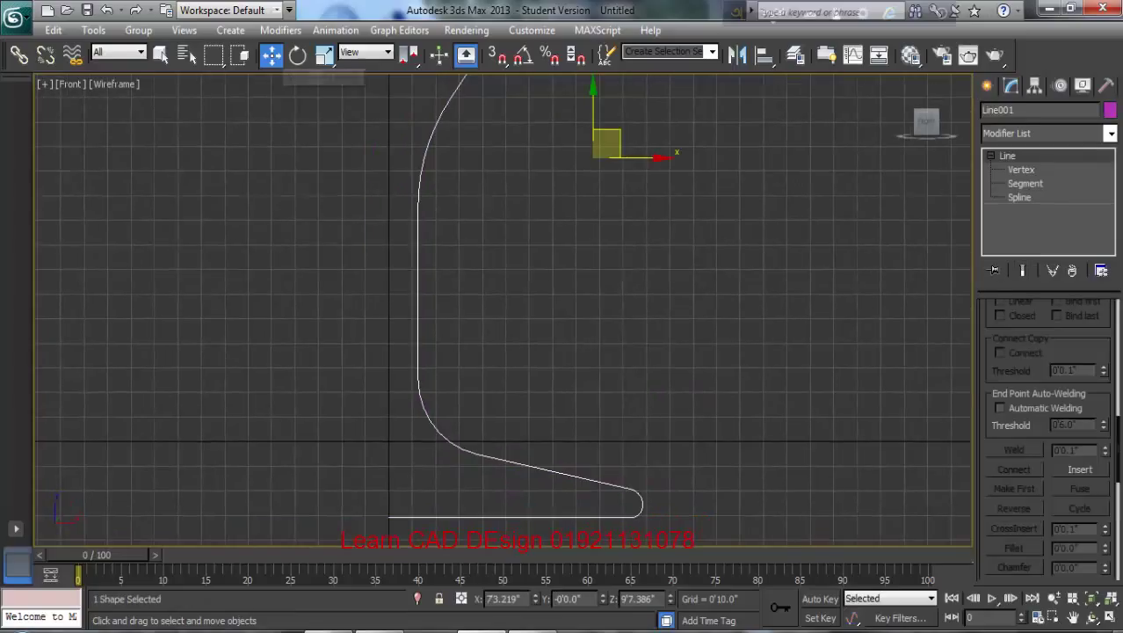
pyautogui.press('1')
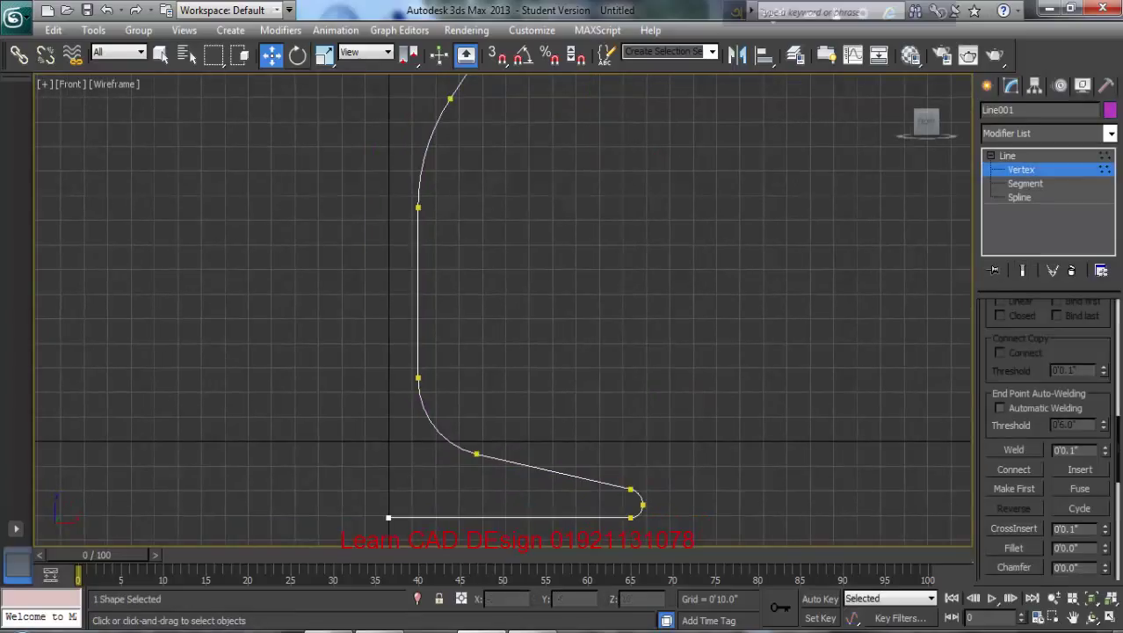
pyautogui.moveTo(485, 484); pyautogui.dragTo(527, 353, button='middle')
pyautogui.click(431, 386)
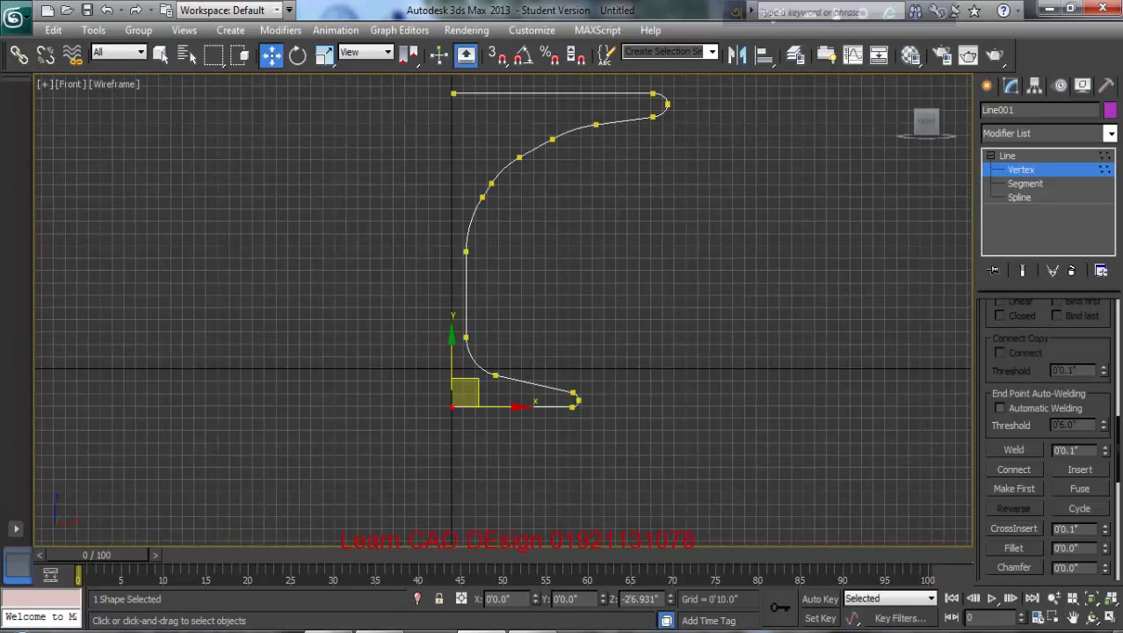
# Select the inner end vertex of the profile's upper edge and set its X position to 0.
pyautogui.moveTo(527, 263); pyautogui.dragTo(515, 428, button='middle')
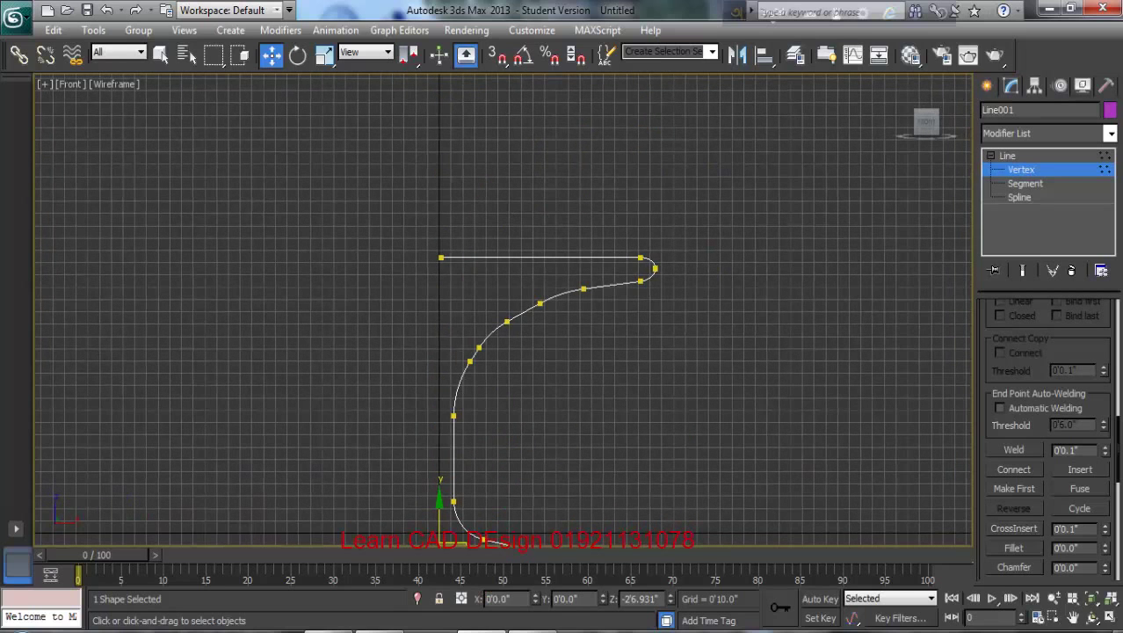
pyautogui.moveTo(430, 211); pyautogui.dragTo(466, 262)
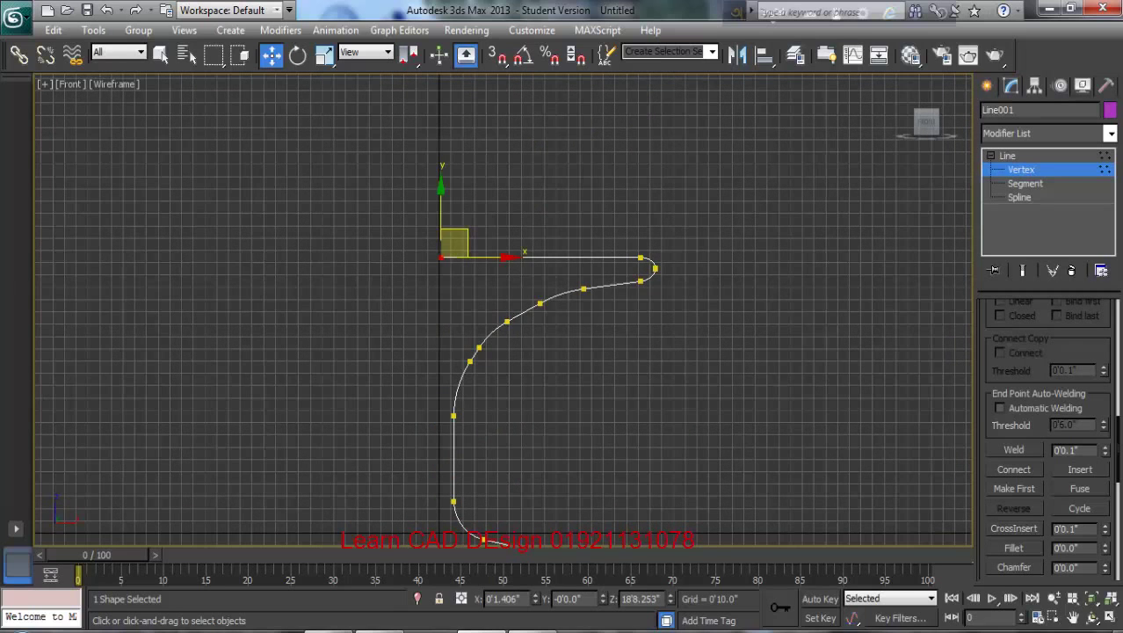
pyautogui.doubleClick(503, 599)
pyautogui.write('0')
pyautogui.press('Return')
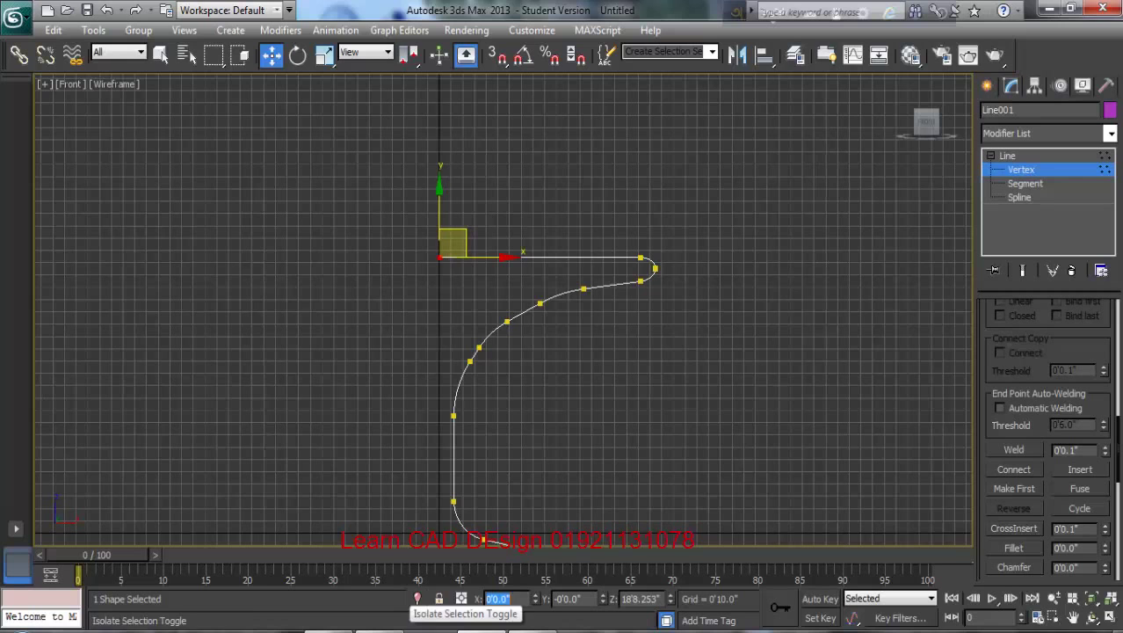
pyautogui.click(617, 141)
# Turn on Affect Pivot Only and move the line's pivot near the vertical axis beside the lower stem, at about Z 1'9.8".
pyautogui.scroll(-4, 617, 141)
pyautogui.moveTo(571, 210); pyautogui.dragTo(565, 149, button='middle')
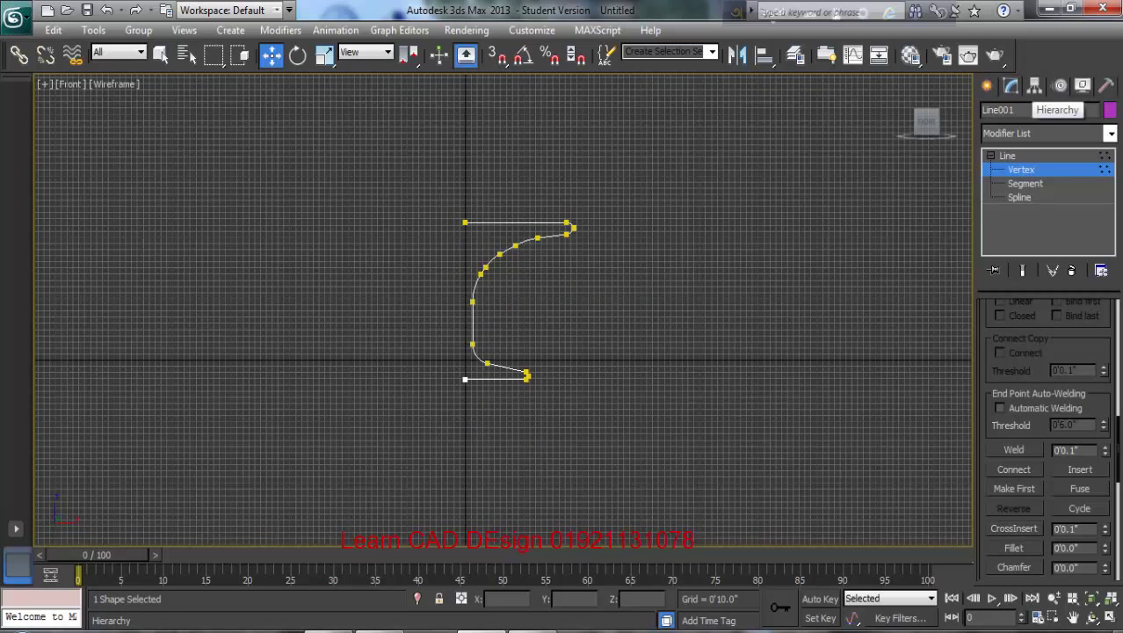
pyautogui.click(1034, 85)
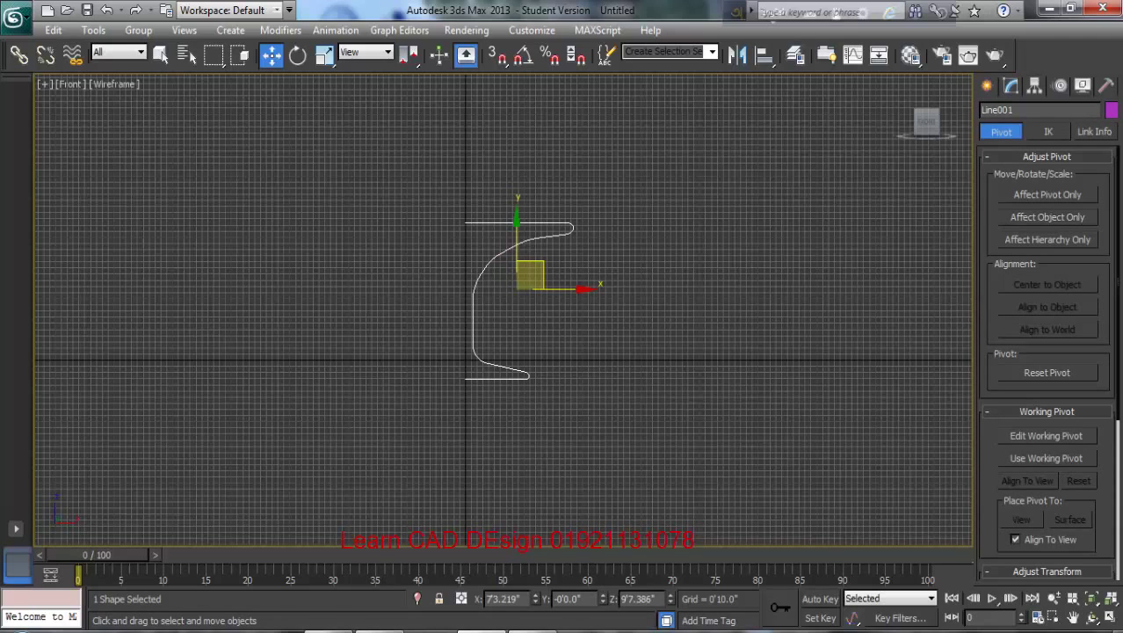
pyautogui.click(1046, 195)
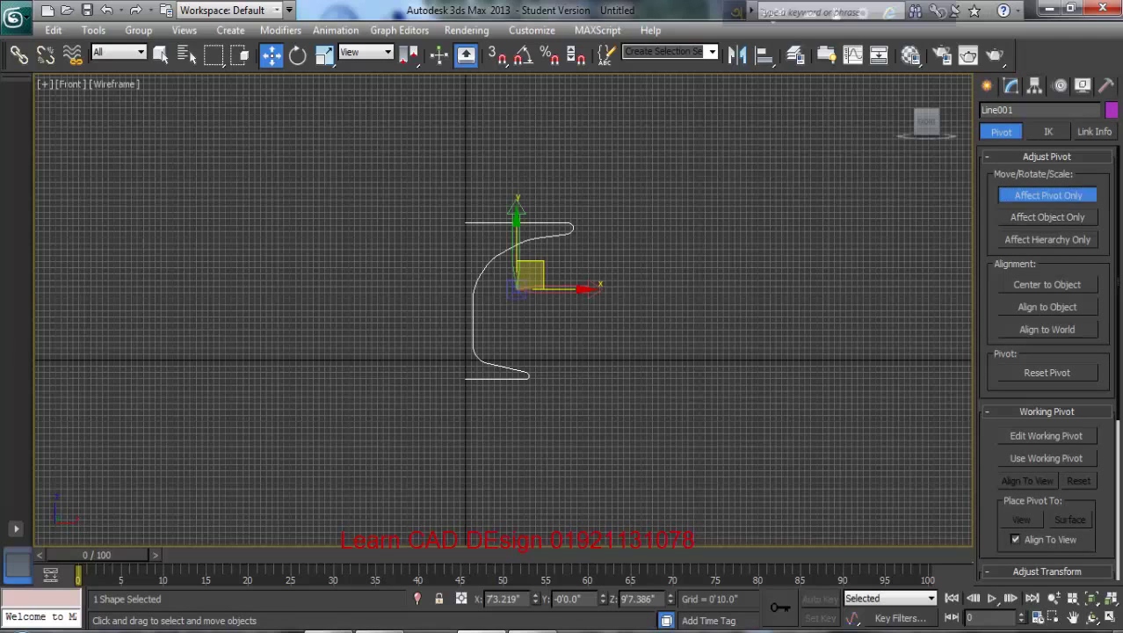
pyautogui.moveTo(545, 281); pyautogui.dragTo(673, 282, button='middle')
pyautogui.scroll(3, 673, 281)
pyautogui.moveTo(800, 259); pyautogui.dragTo(719, 271)
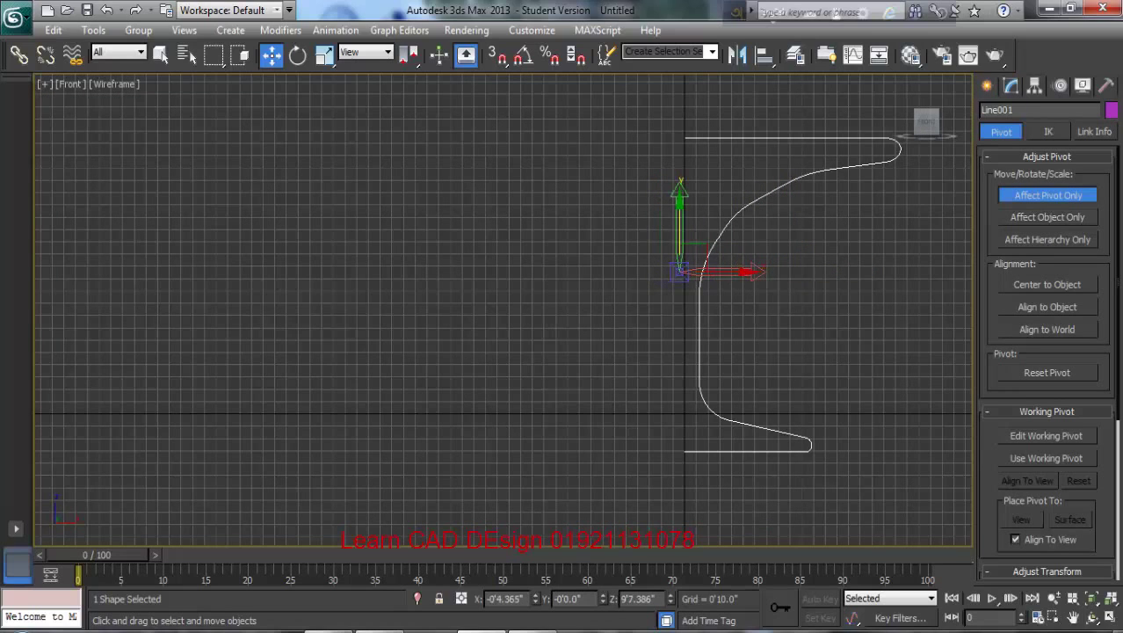
pyautogui.moveTo(679, 230); pyautogui.dragTo(679, 373)
pyautogui.moveTo(680, 413); pyautogui.dragTo(736, 387)
# Set the pivot's X position to 0 and turn off Affect Pivot Only.
pyautogui.doubleClick(503, 600)
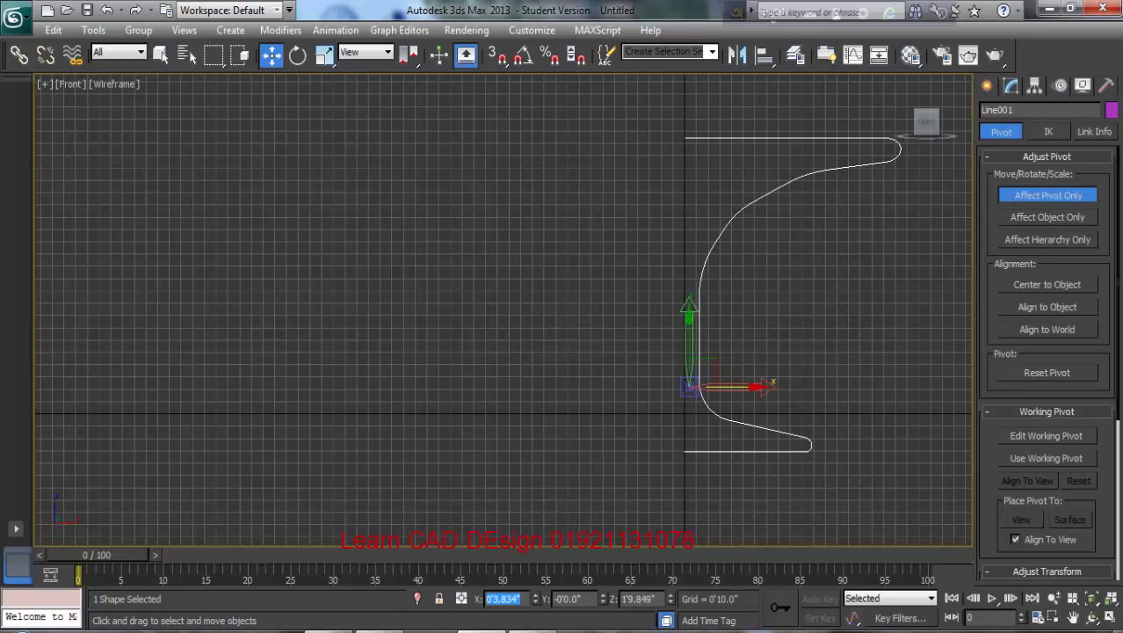
pyautogui.write('0')
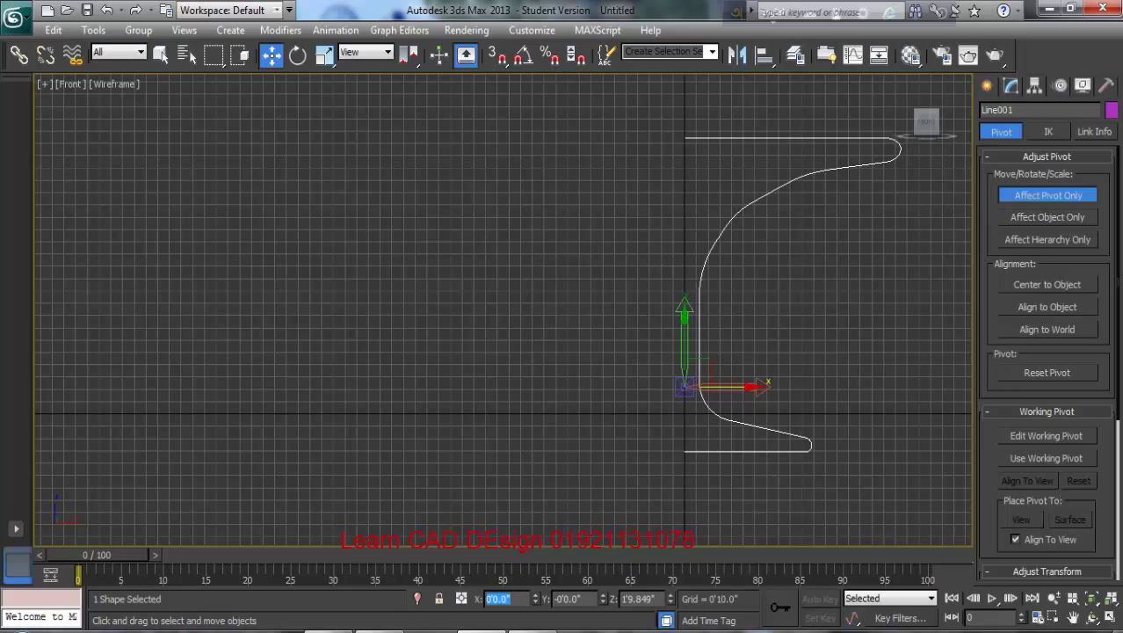
pyautogui.moveTo(598, 325); pyautogui.dragTo(523, 333, button='middle')
pyautogui.click(1047, 195)
pyautogui.scroll(-3, 523, 333)
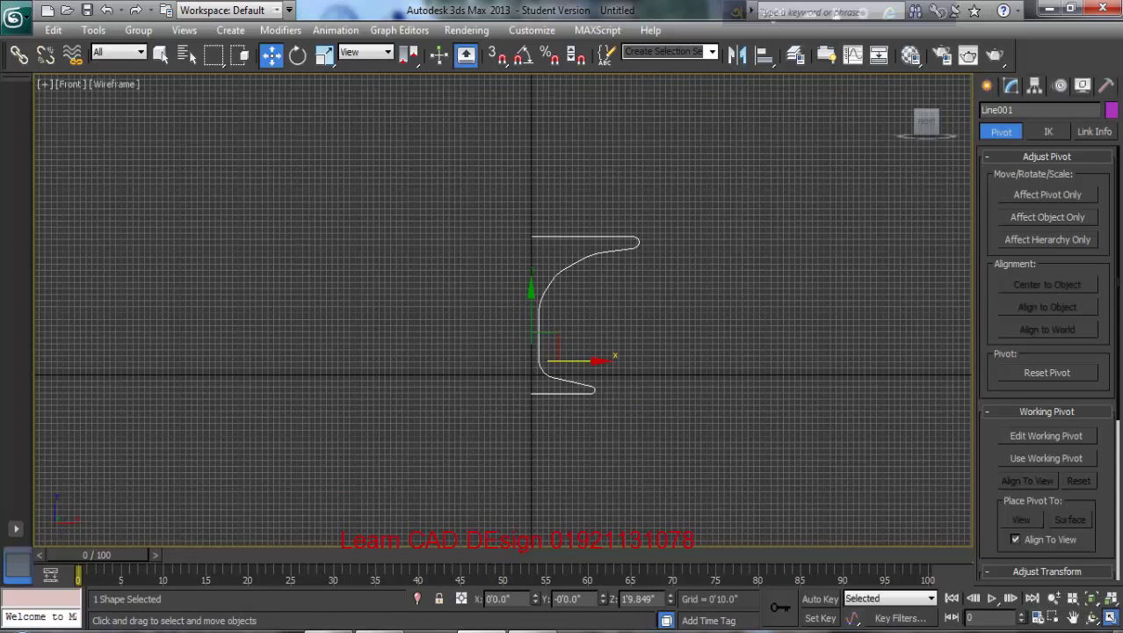
# Restore the four-viewport layout and apply a Lathe modifier to the profile line.
pyautogui.click(1111, 618)
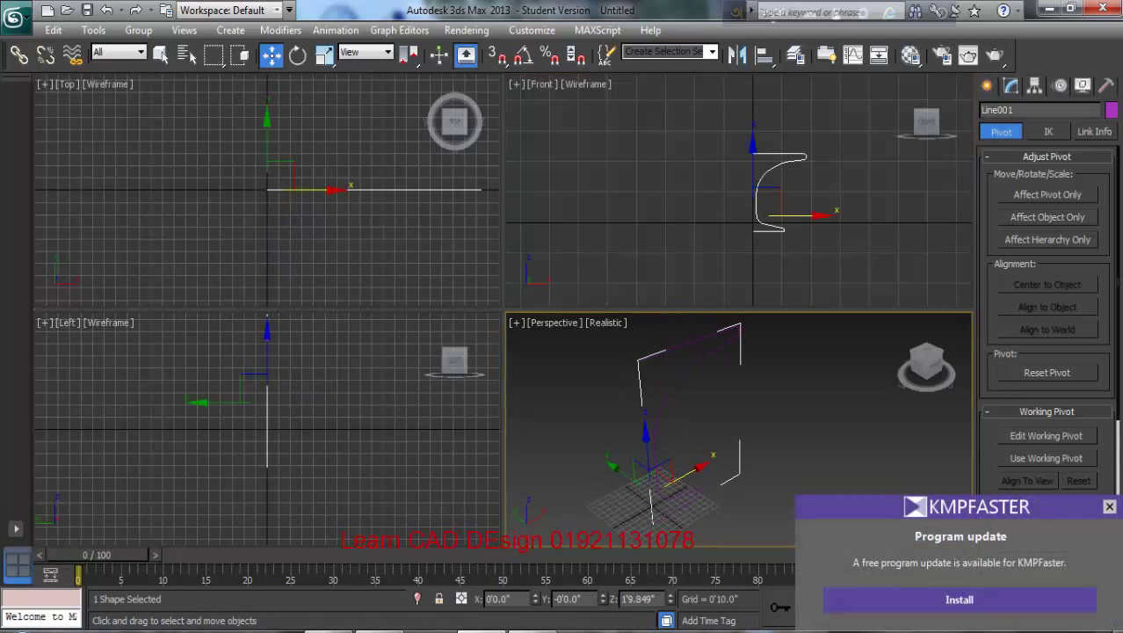
pyautogui.click(1010, 86)
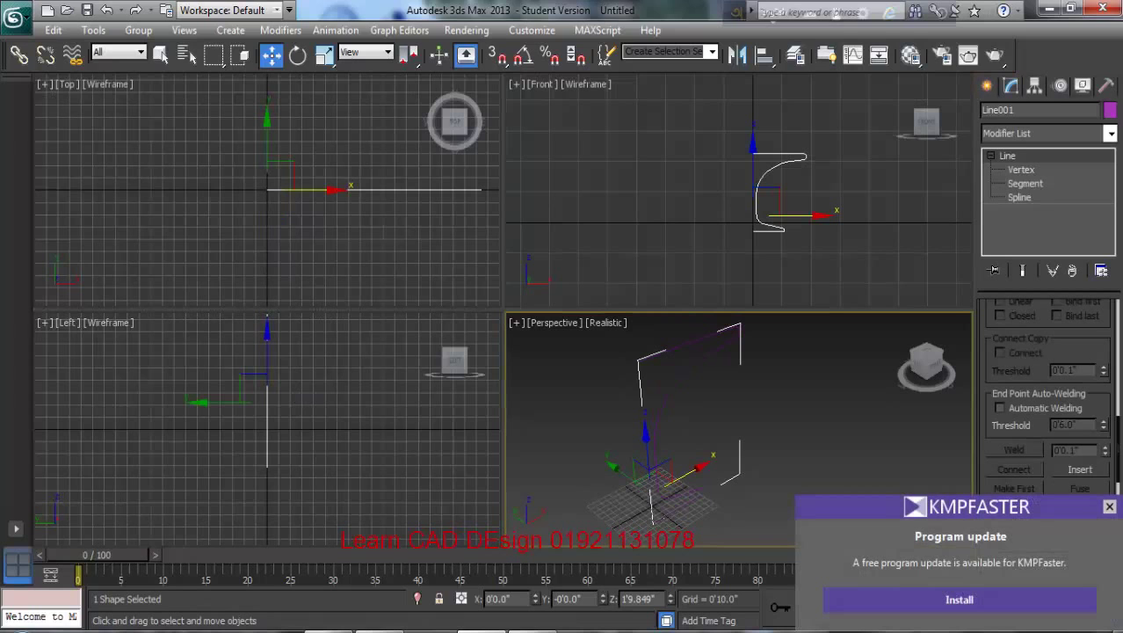
pyautogui.click(1111, 133)
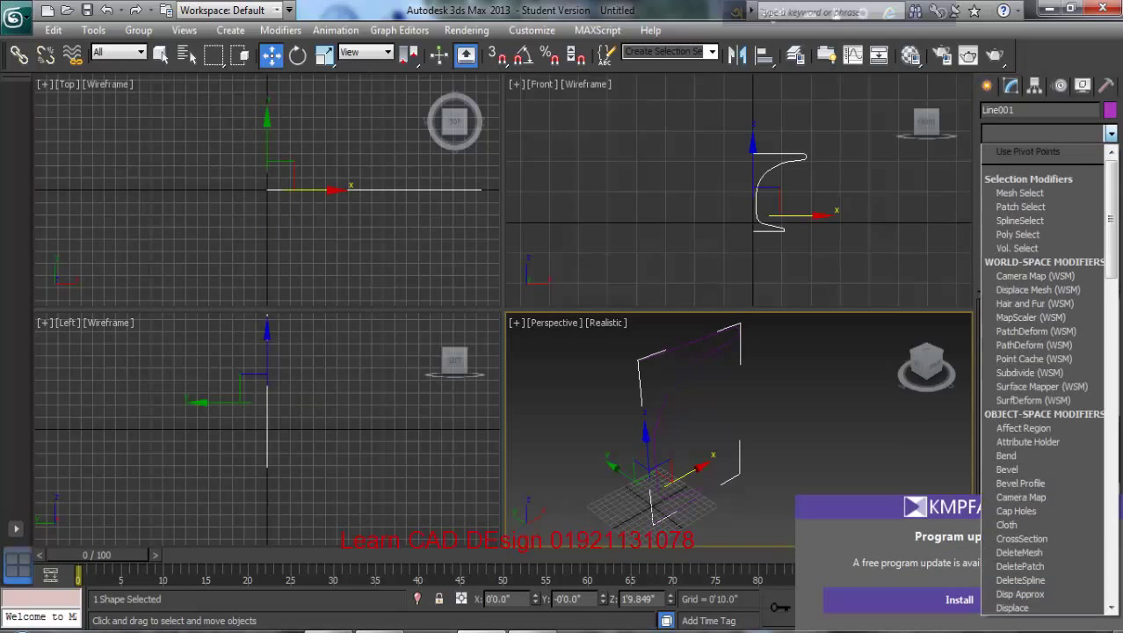
pyautogui.press('l')
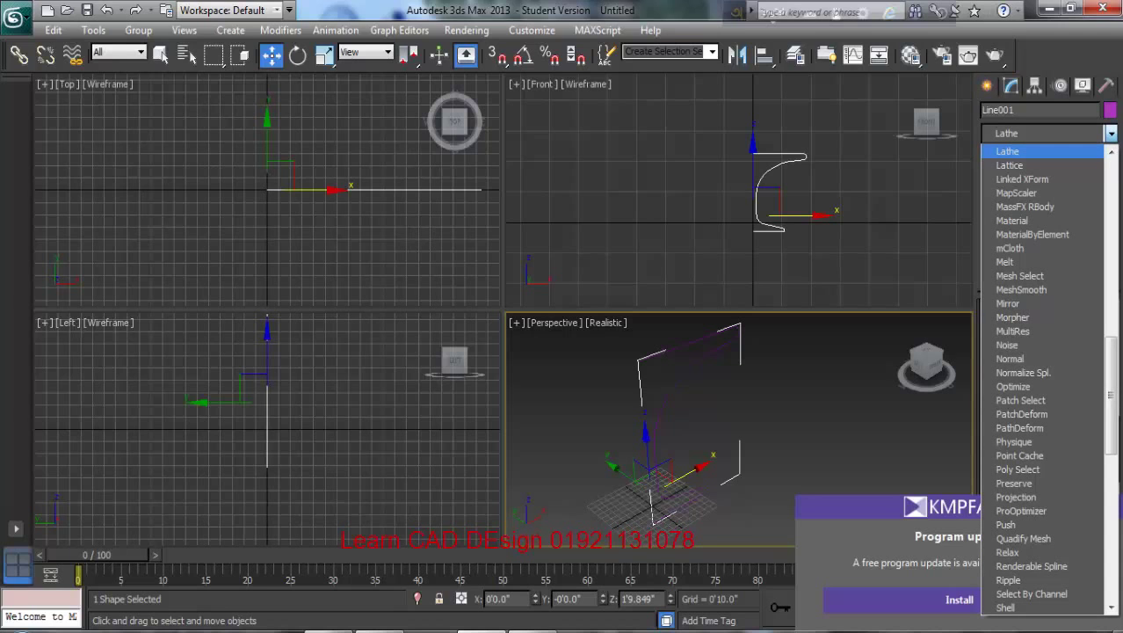
pyautogui.press('Return')
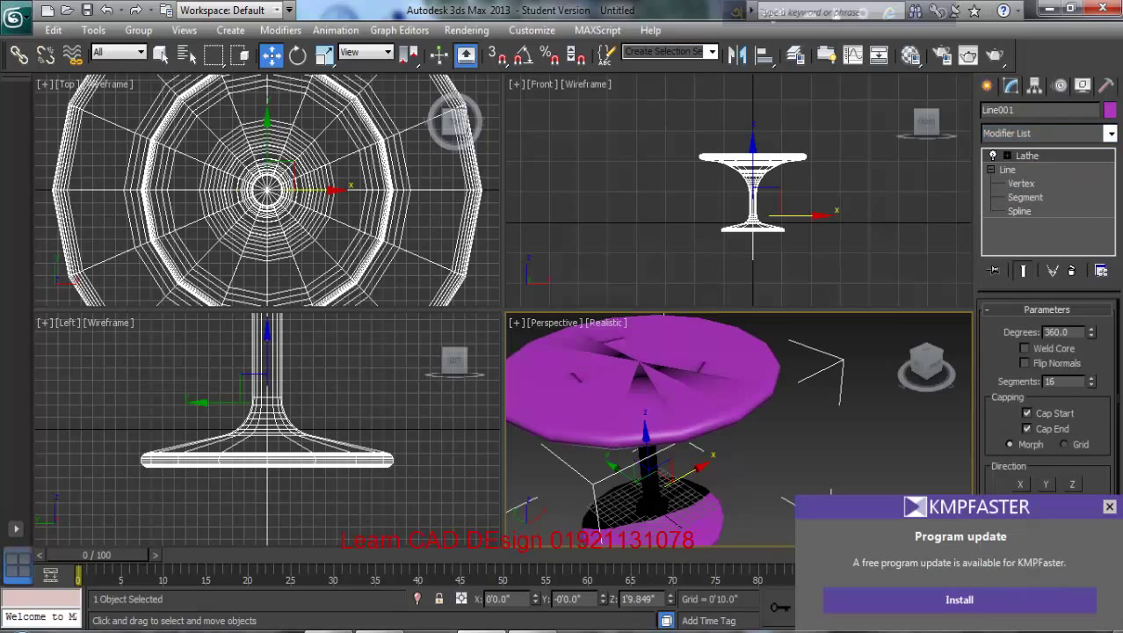
# Examine the lathed table in the Front and Perspective views, including the surface at the tabletop's centre.
pyautogui.scroll(-3, 738, 429)
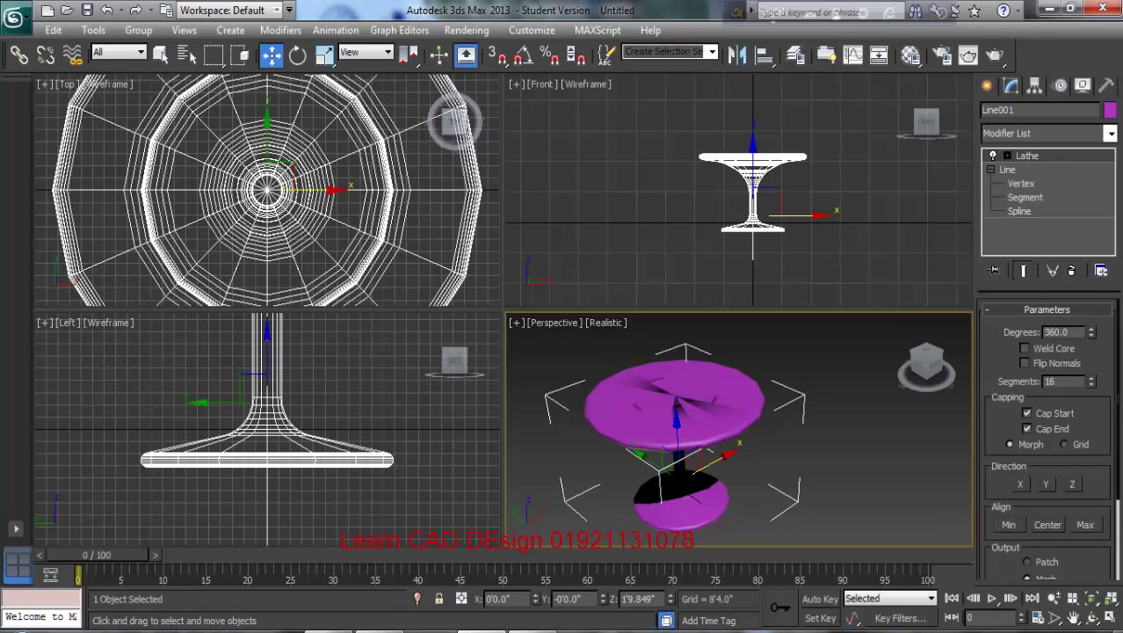
pyautogui.scroll(5, 744, 190)
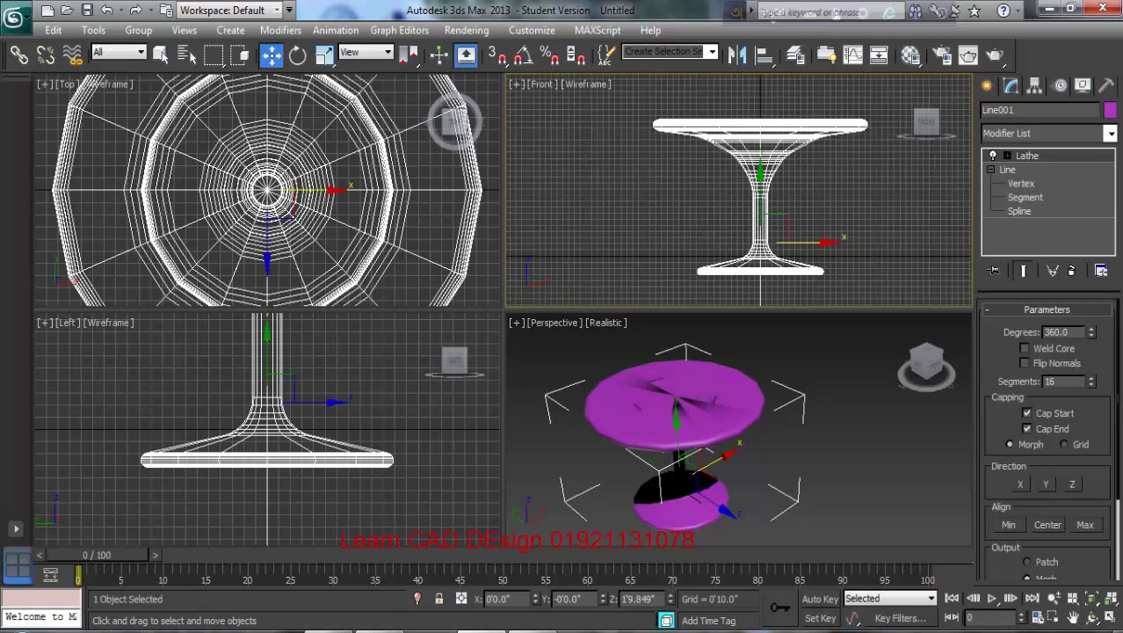
pyautogui.moveTo(760, 189); pyautogui.dragTo(734, 193, button='middle')
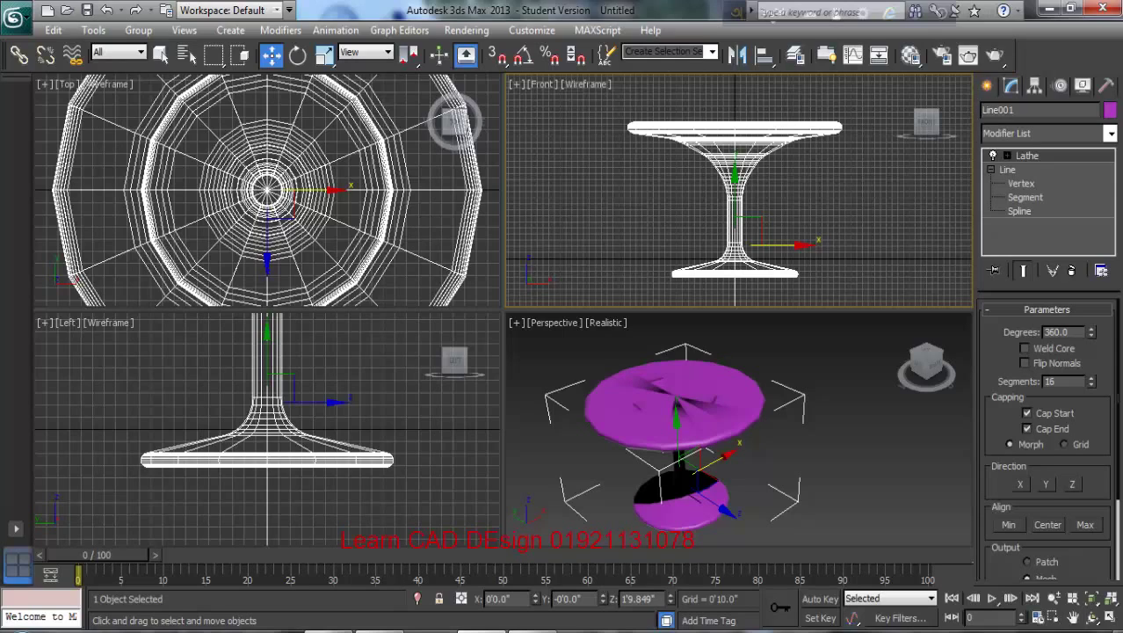
pyautogui.moveTo(1091, 334)
pyautogui.mouseDown()
pyautogui.moveTo(1091, 418)
pyautogui.moveTo(1090, 331)
pyautogui.mouseUp()
pyautogui.moveTo(739, 439); pyautogui.dragTo(734, 402, button='middle')
pyautogui.scroll(-3, 728, 396)
pyautogui.scroll(3, 739, 429)
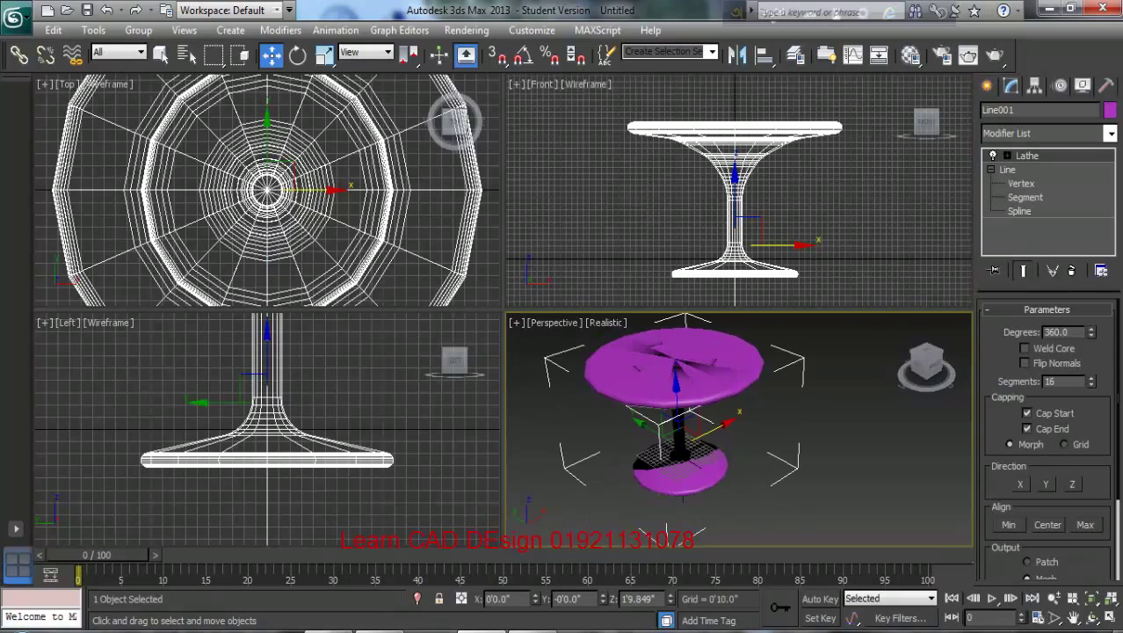
pyautogui.scroll(6, 738, 431)
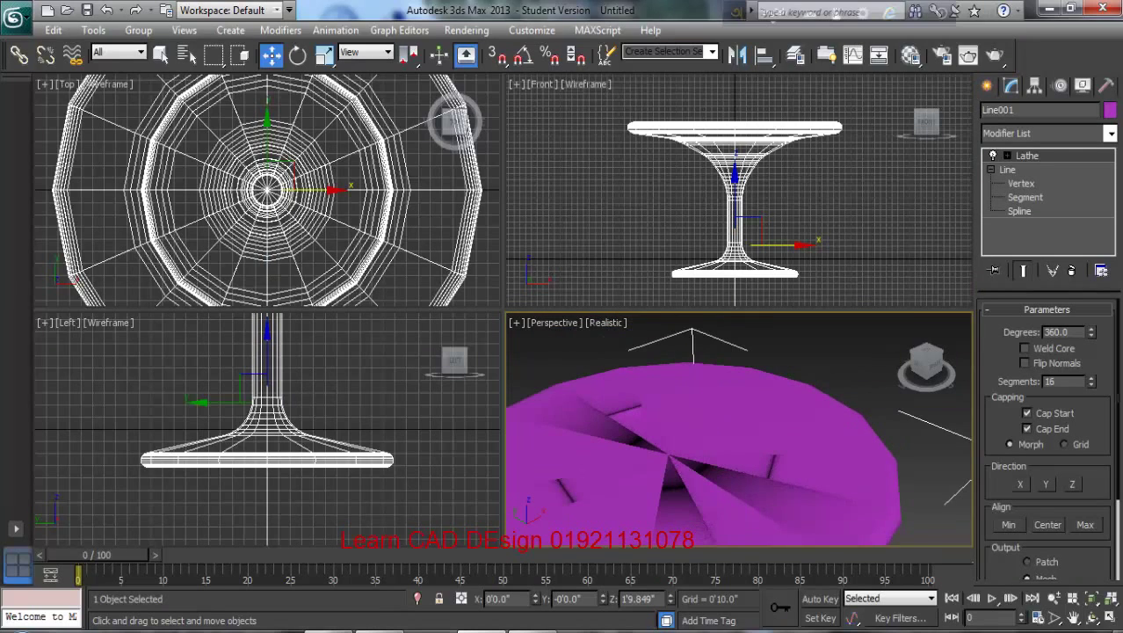
pyautogui.scroll(2, 743, 426)
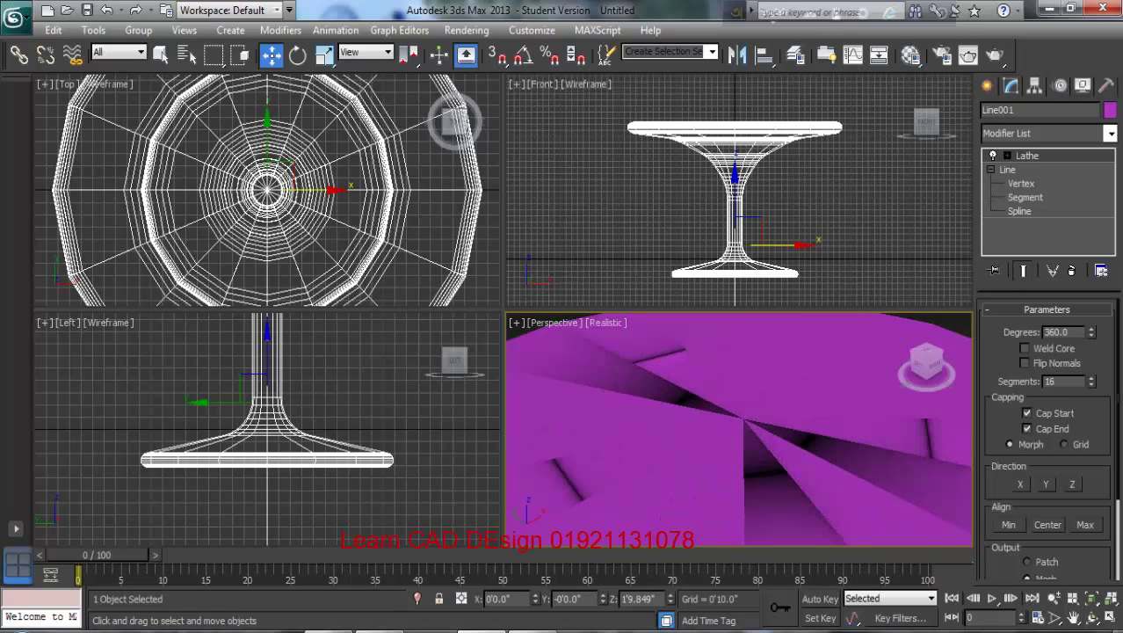
pyautogui.scroll(-3, 743, 426)
pyautogui.scroll(-2, 738, 431)
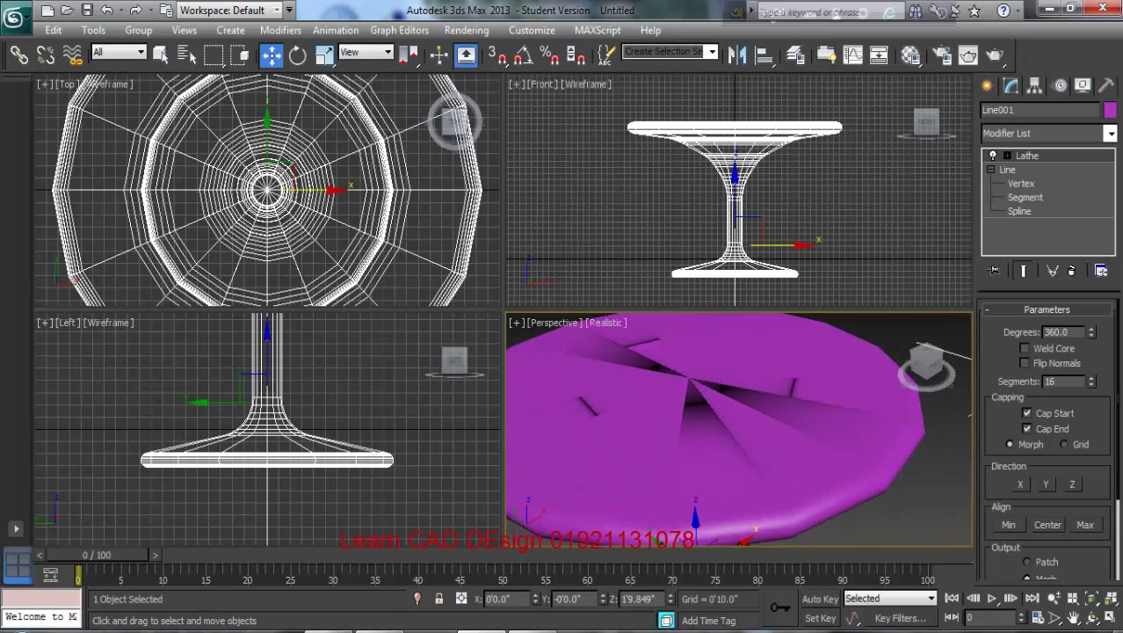
pyautogui.scroll(1, 738, 430)
pyautogui.scroll(-1, 738, 431)
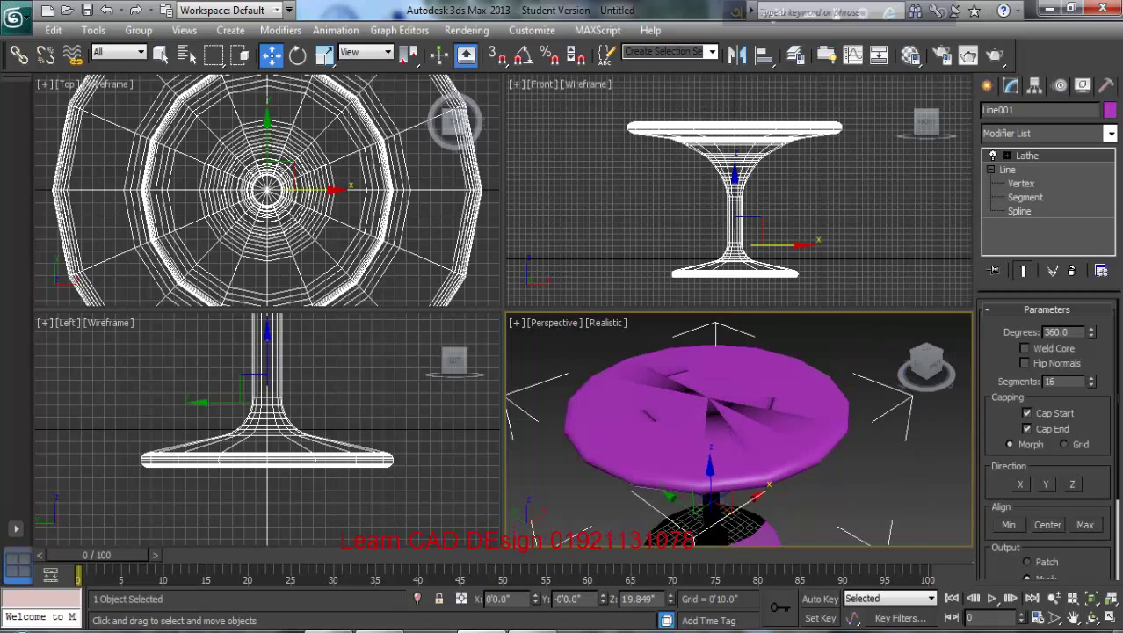
# Try Lathe segment counts of 3 and 33, and set the segments to 100.
pyautogui.moveTo(1091, 382); pyautogui.dragTo(1091, 396)
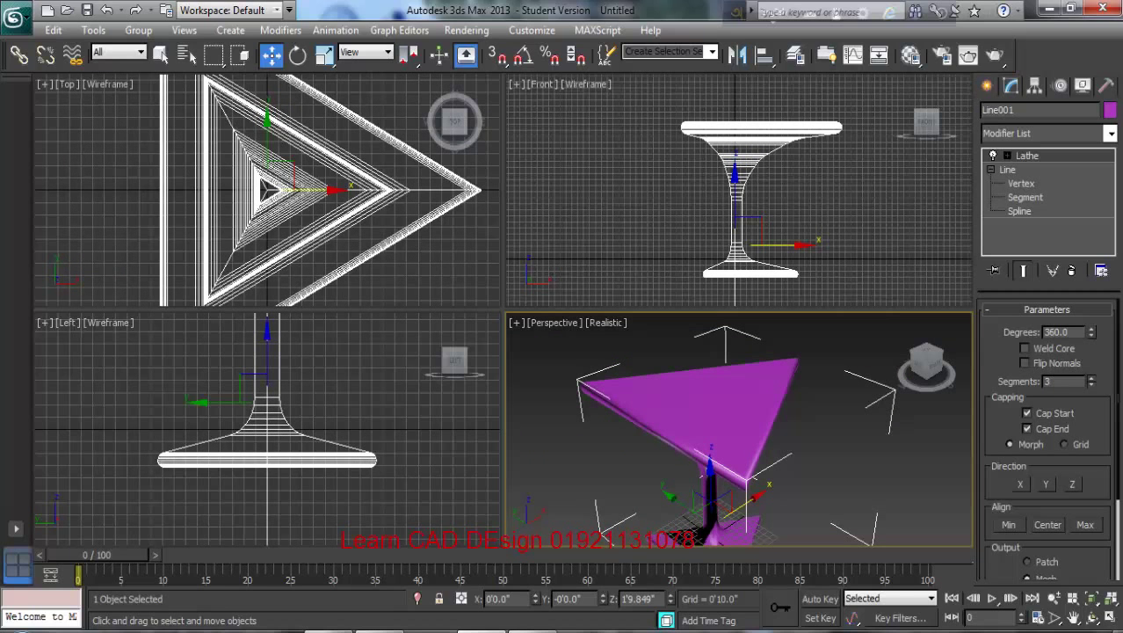
pyautogui.moveTo(1091, 381); pyautogui.dragTo(1090, 356)
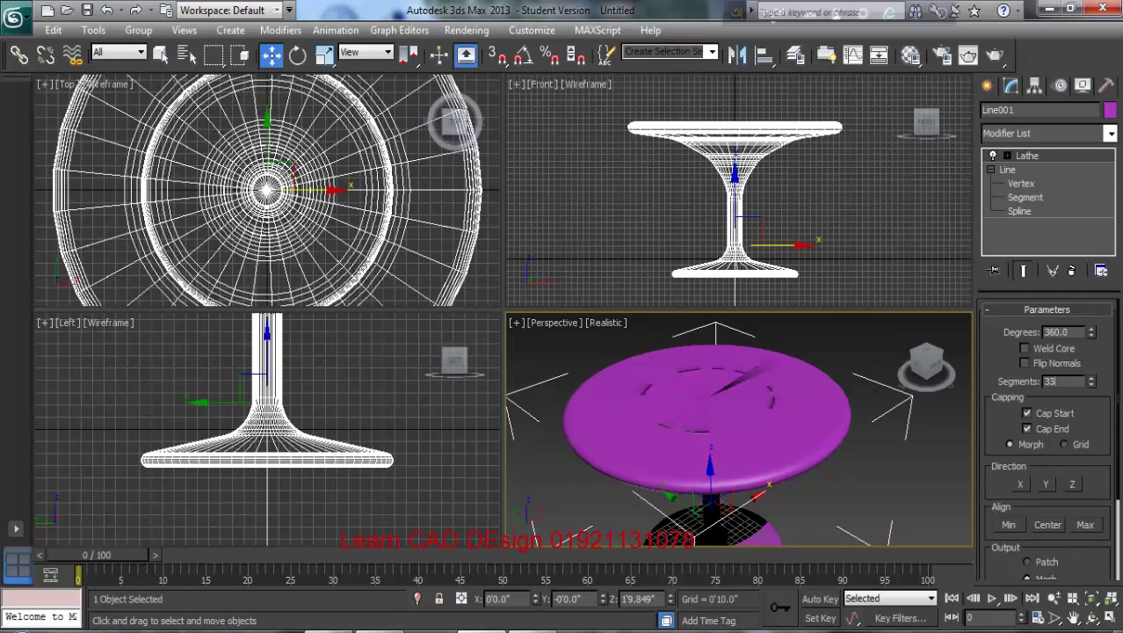
pyautogui.doubleClick(1057, 381)
pyautogui.write('100')
pyautogui.press('Return')
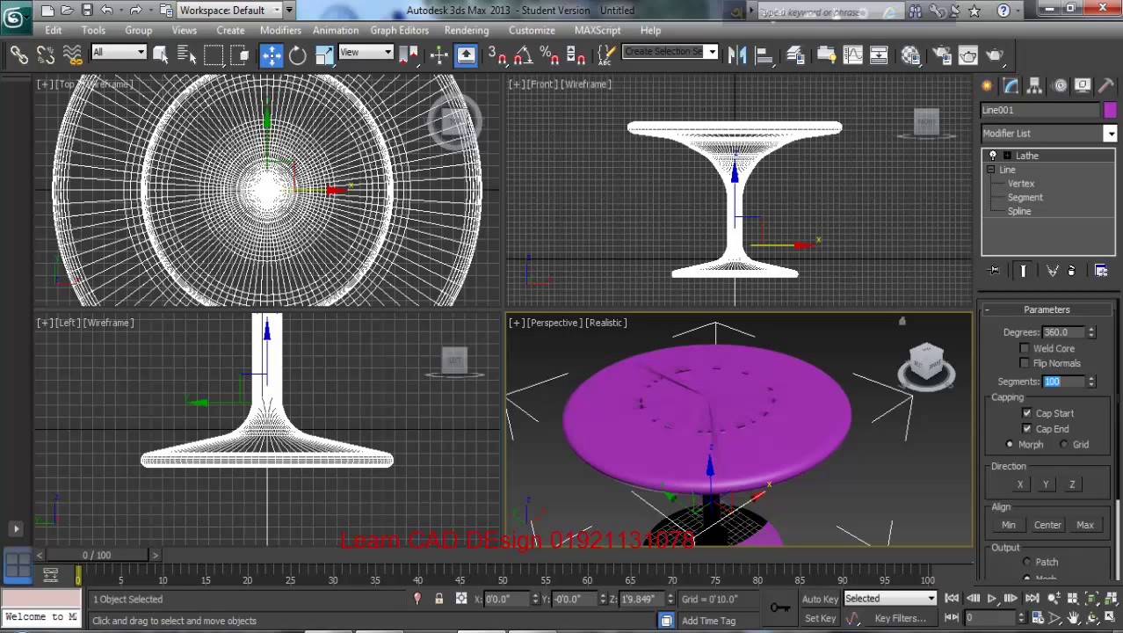
# Turn on Weld Core for the table's Lathe modifier to clean up the surface at the tabletop's centre.
pyautogui.click(1024, 349)
pyautogui.click(1024, 349)
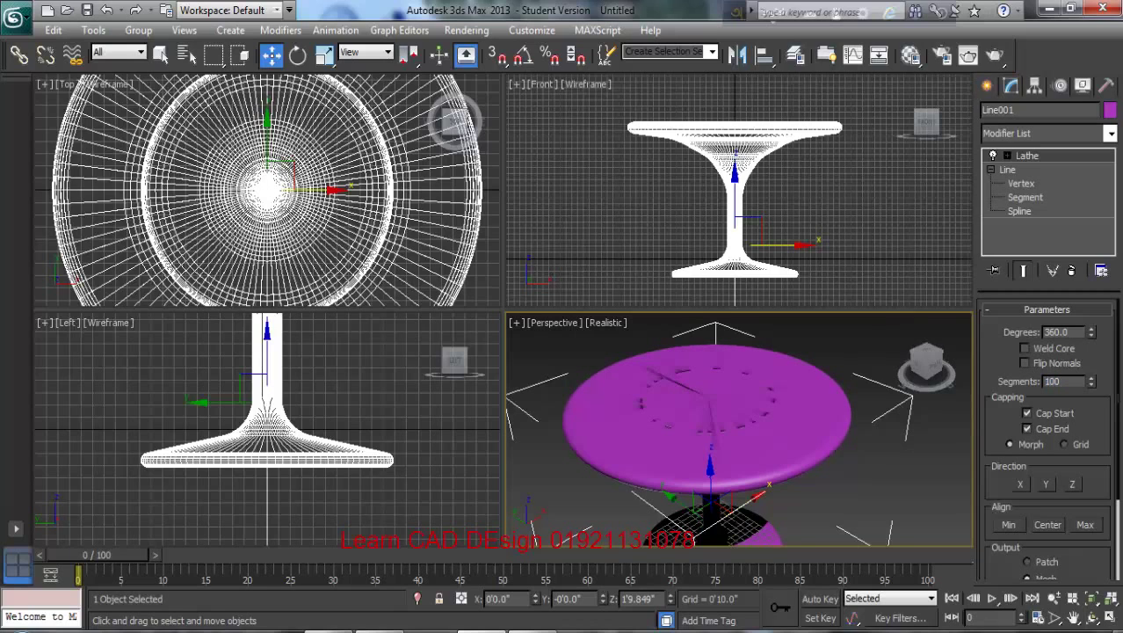
pyautogui.scroll(10, 659, 378)
pyautogui.scroll(-3, 739, 429)
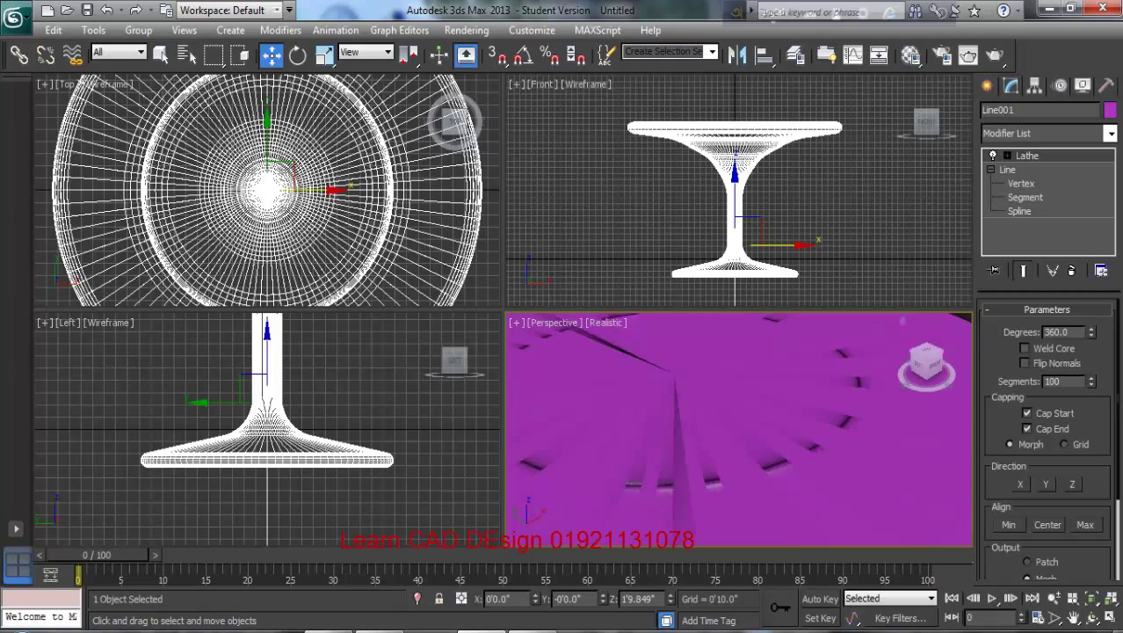
pyautogui.click(1024, 348)
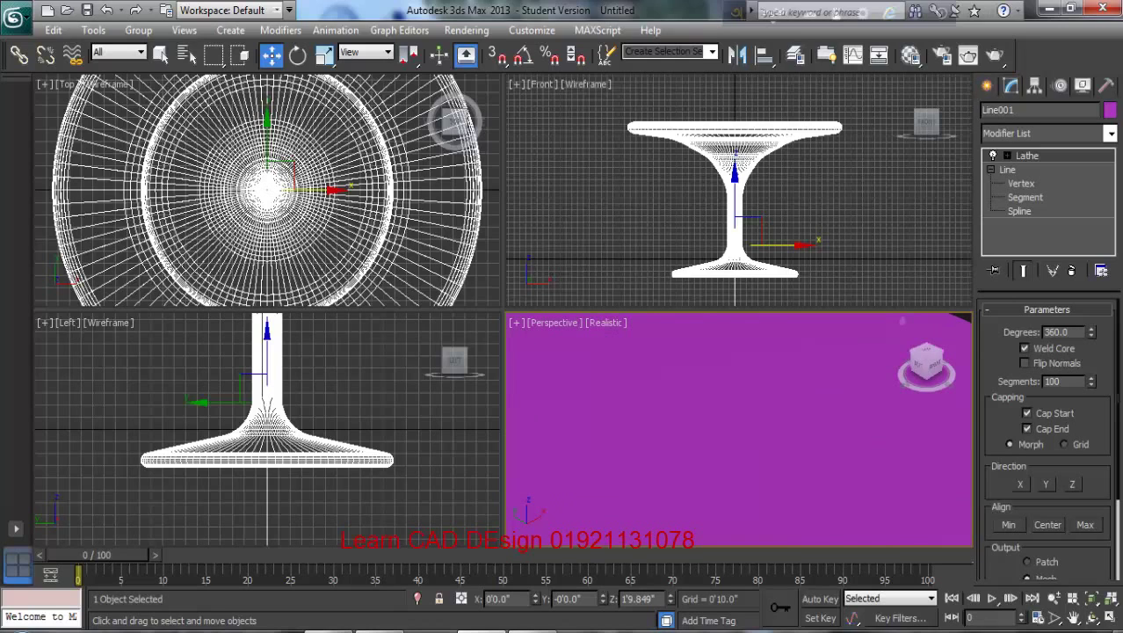
pyautogui.scroll(-5, 739, 428)
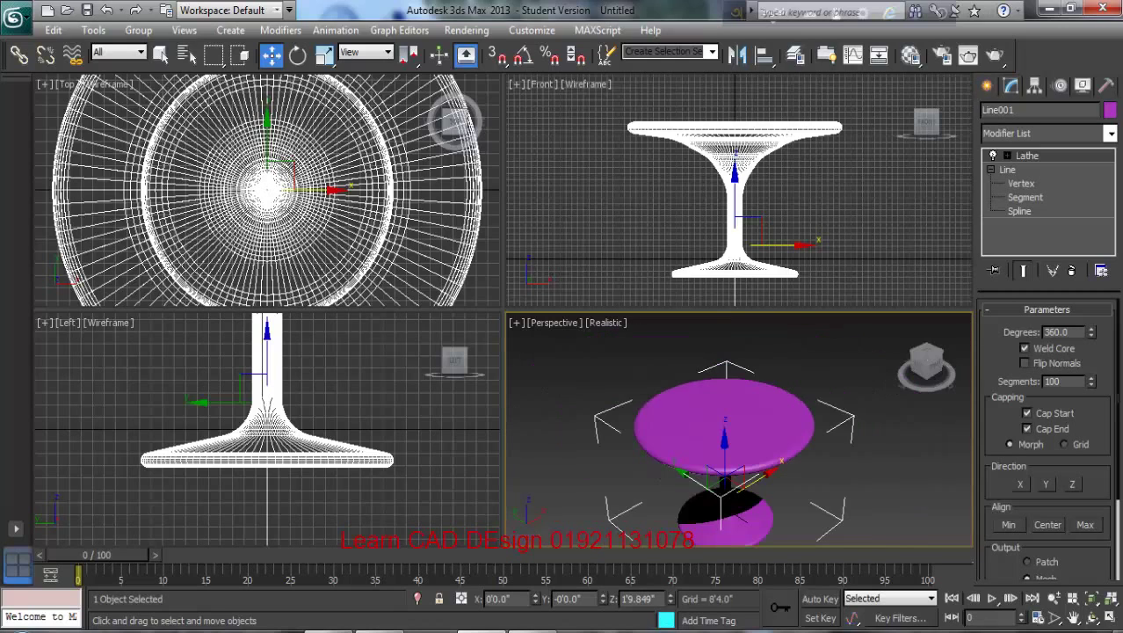
pyautogui.scroll(4, 739, 429)
pyautogui.scroll(-2, 739, 429)
pyautogui.moveTo(739, 429)
pyautogui.mouseDown(button='middle')
pyautogui.moveTo(748, 499)
pyautogui.moveTo(733, 447)
pyautogui.mouseUp(button='middle')
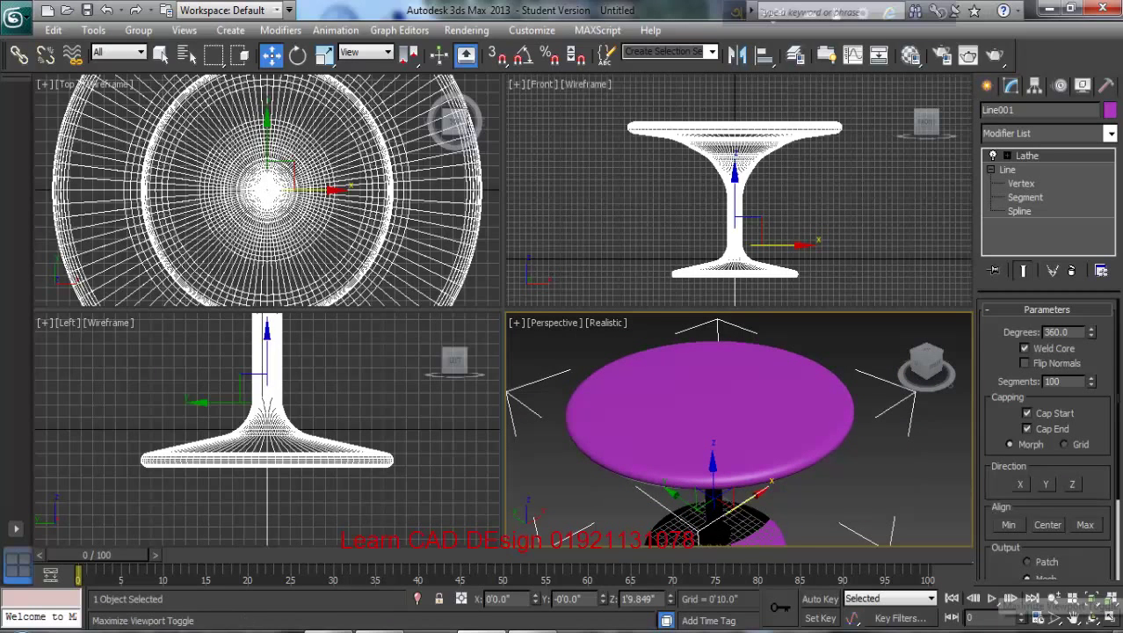
# Maximize the Perspective viewport and rename the lathed table object as tabel.
pyautogui.click(1111, 618)
pyautogui.moveTo(667, 378); pyautogui.dragTo(640, 406, button='middle')
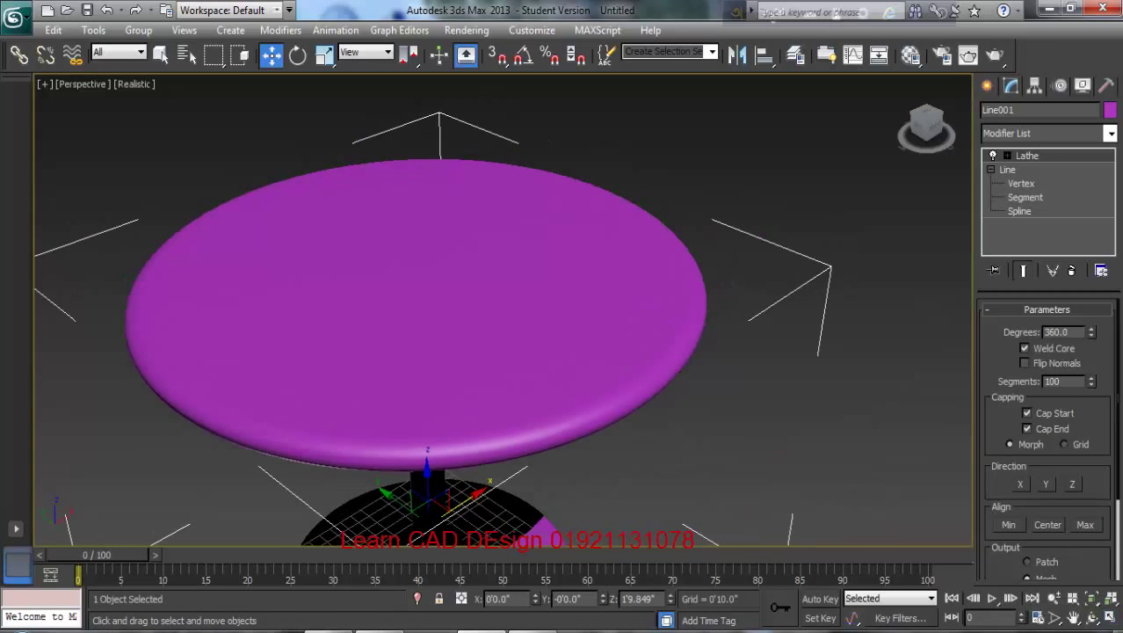
pyautogui.scroll(-2, 640, 406)
pyautogui.scroll(4, 640, 407)
pyautogui.scroll(-2, 640, 407)
pyautogui.click(842, 320)
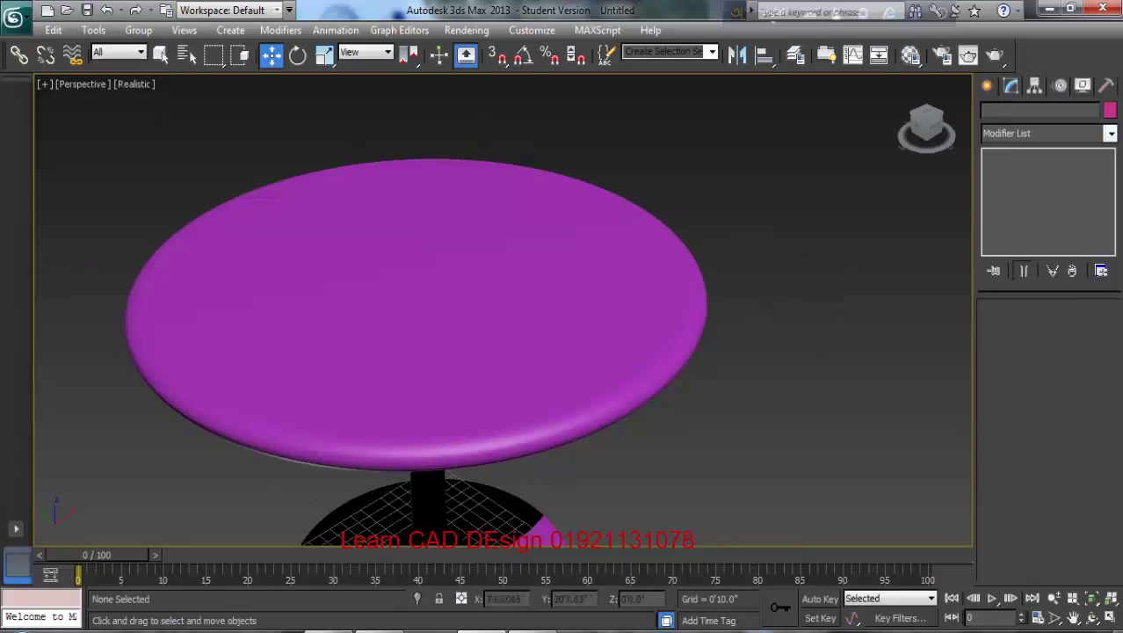
pyautogui.click(571, 307)
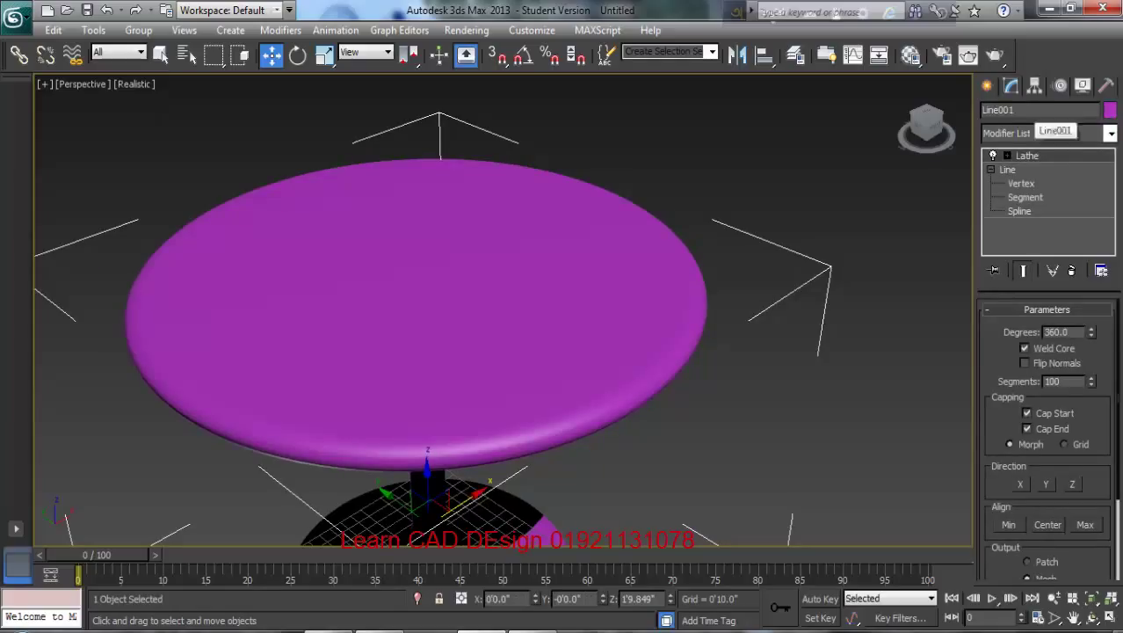
pyautogui.moveTo(1032, 111); pyautogui.dragTo(949, 114)
pyautogui.write('t')
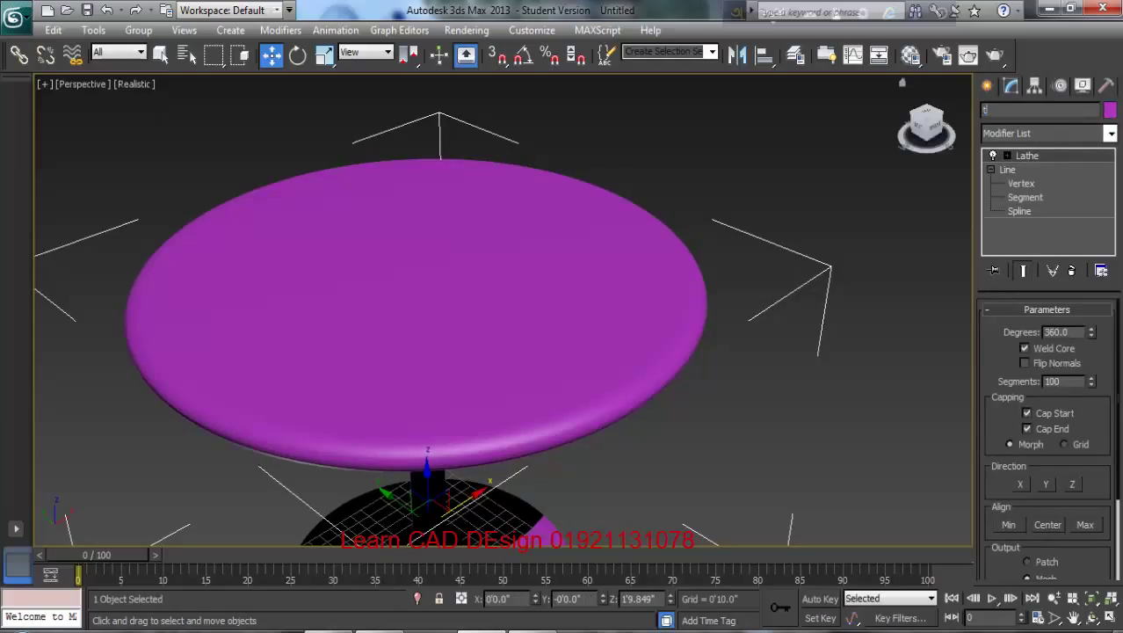
pyautogui.write('abel')
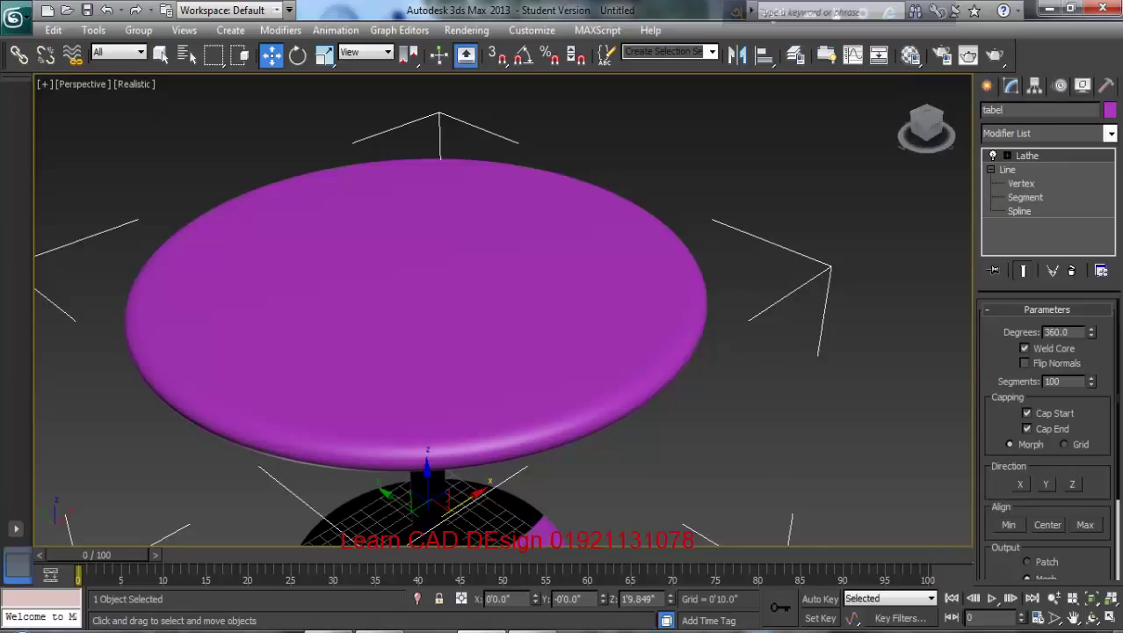
# Change the table's object color to the pale cream swatch of the 3ds Max palette.
pyautogui.click(1110, 110)
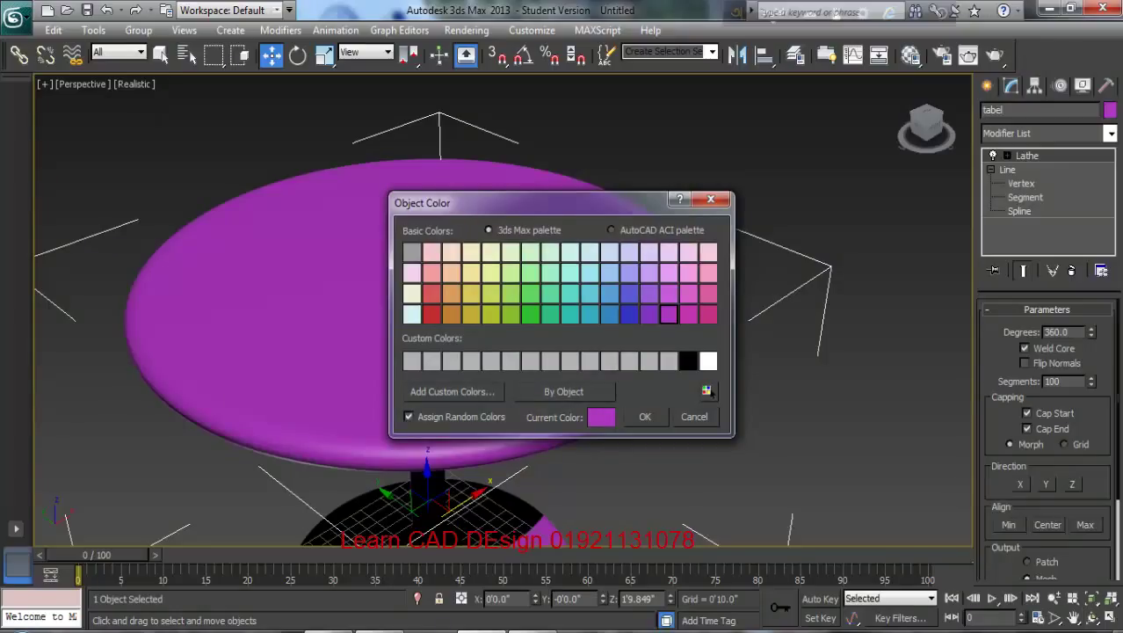
pyautogui.click(411, 293)
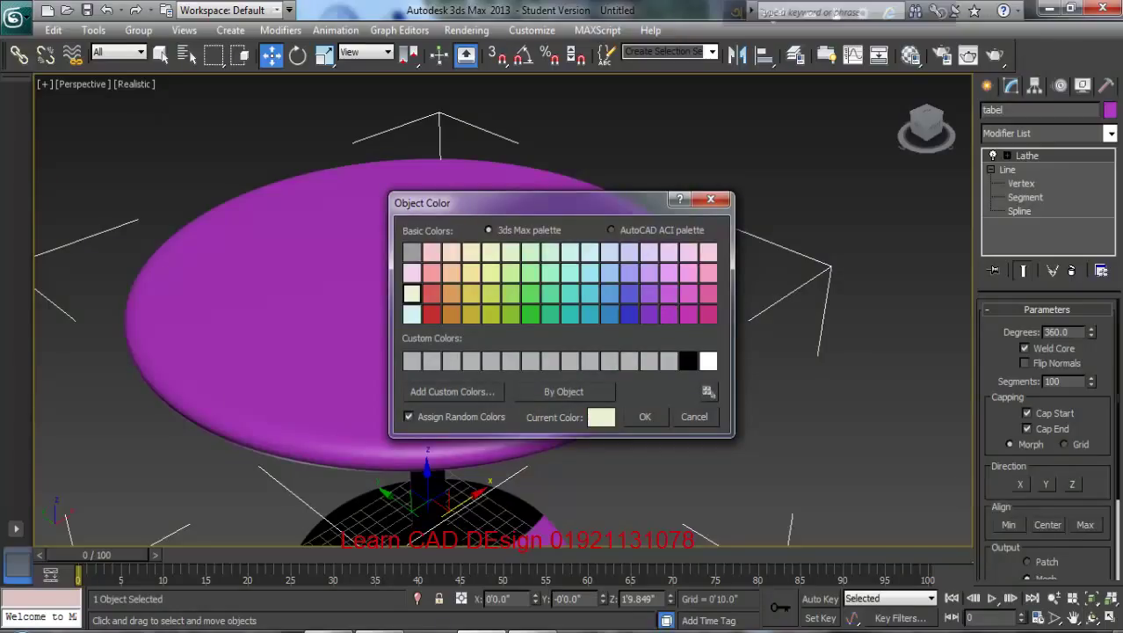
pyautogui.click(645, 417)
pyautogui.click(729, 422)
pyautogui.scroll(-5, 503, 310)
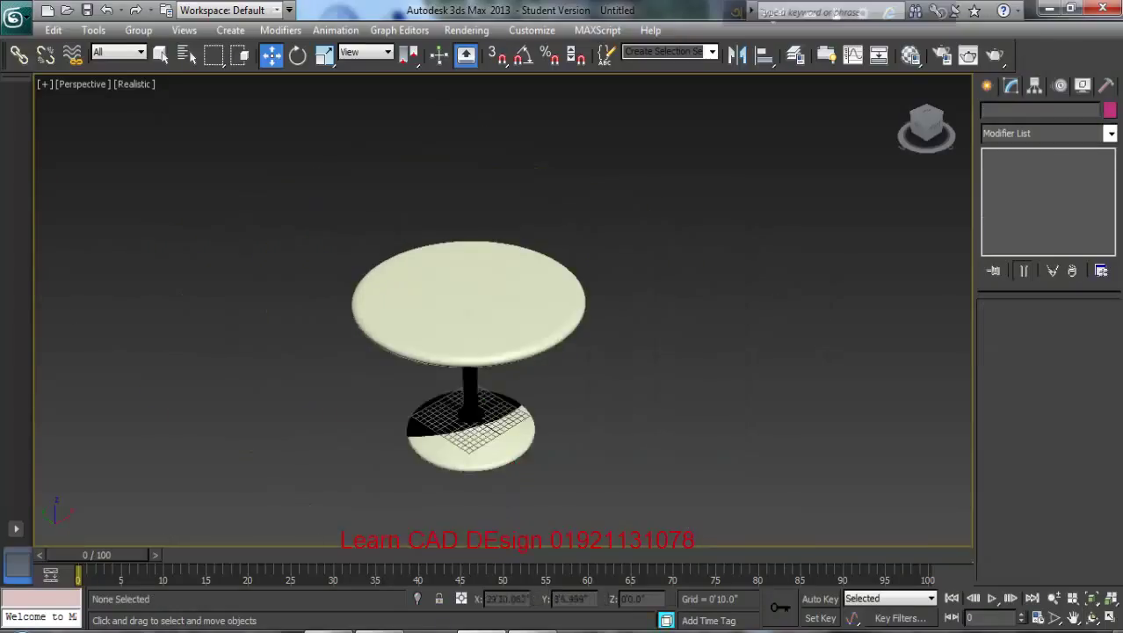
pyautogui.scroll(3, 503, 310)
pyautogui.moveTo(518, 351); pyautogui.dragTo(663, 303, button='middle')
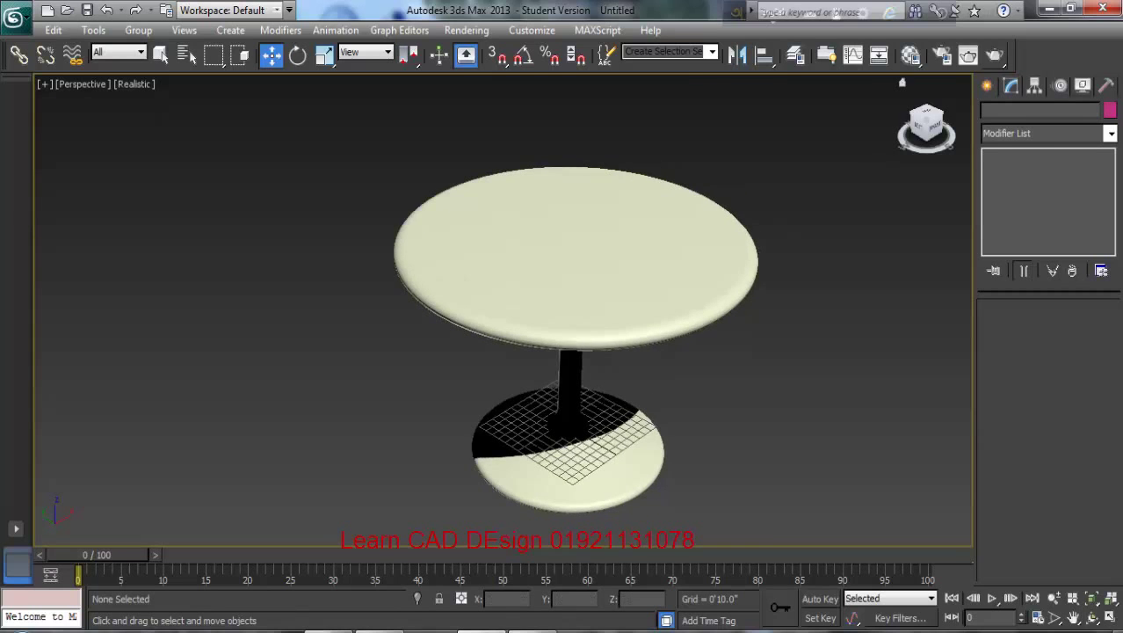
# Render the Perspective view of the table and close the rendered frame window.
pyautogui.click(968, 54)
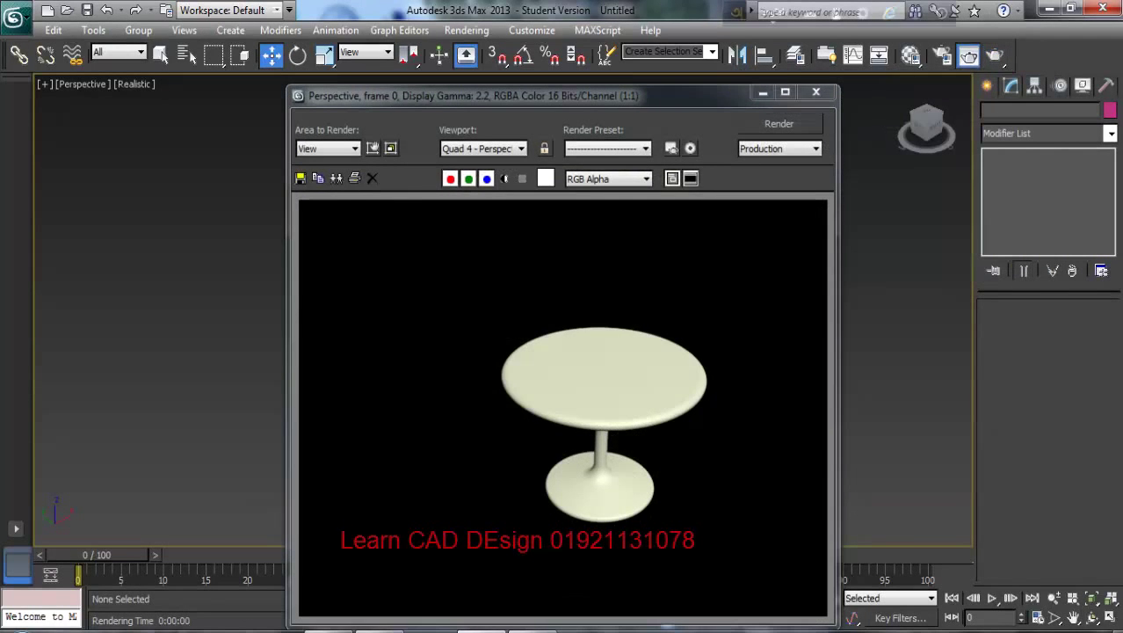
pyautogui.click(815, 92)
pyautogui.moveTo(686, 355); pyautogui.dragTo(669, 357, button='middle')
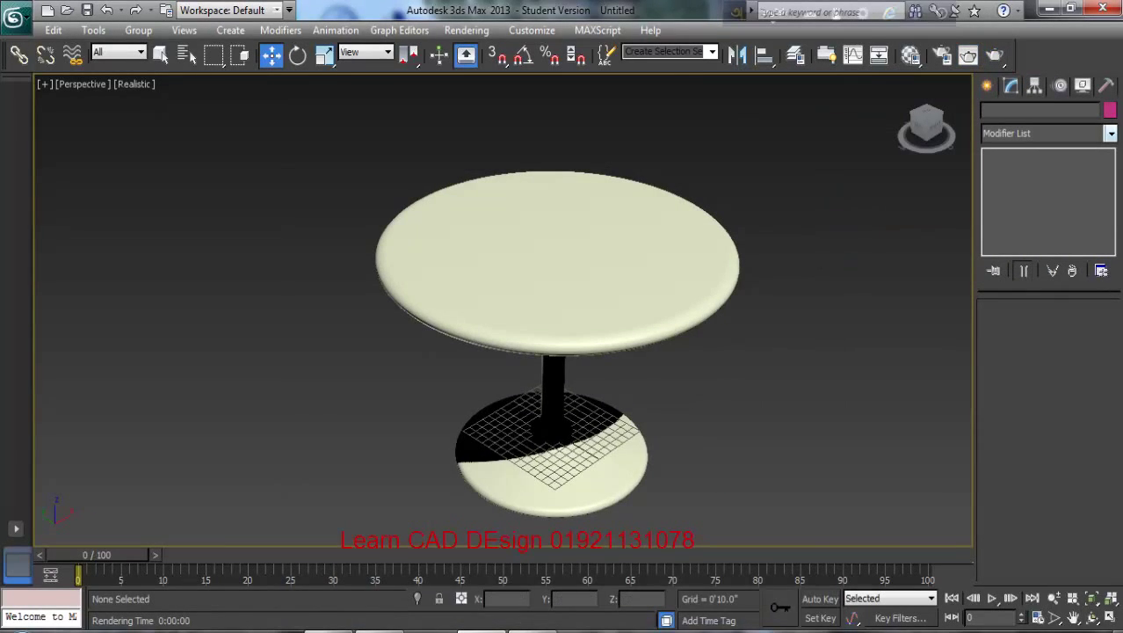
# Try several pink, magenta and blue swatches for the table's object color and apply the coral red one.
pyautogui.click(549, 514)
pyautogui.click(1109, 110)
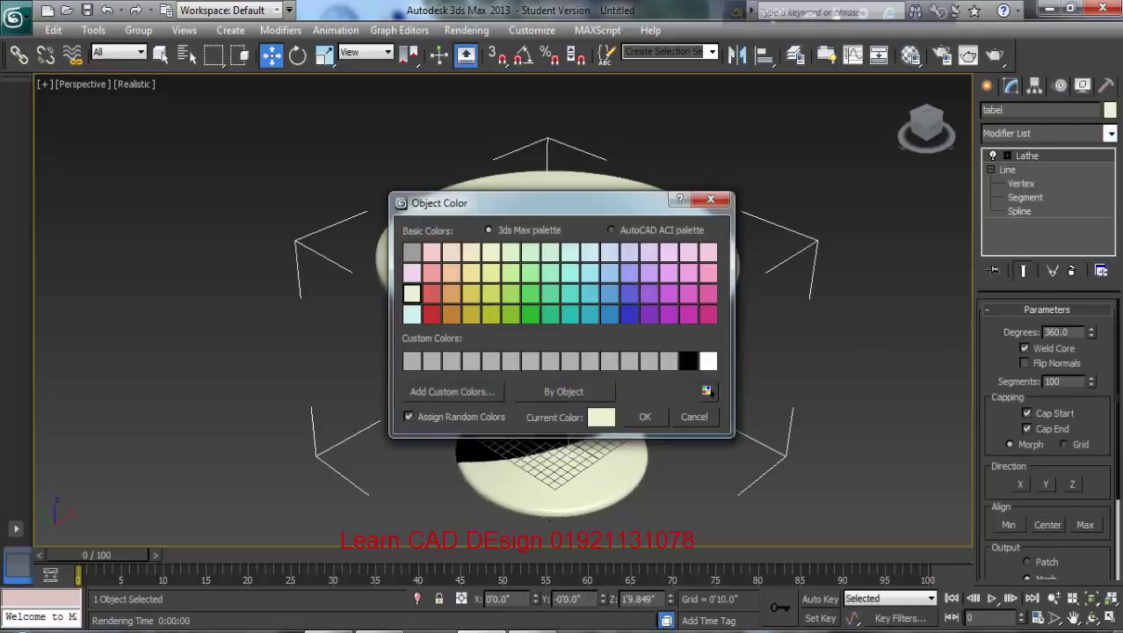
pyautogui.click(708, 253)
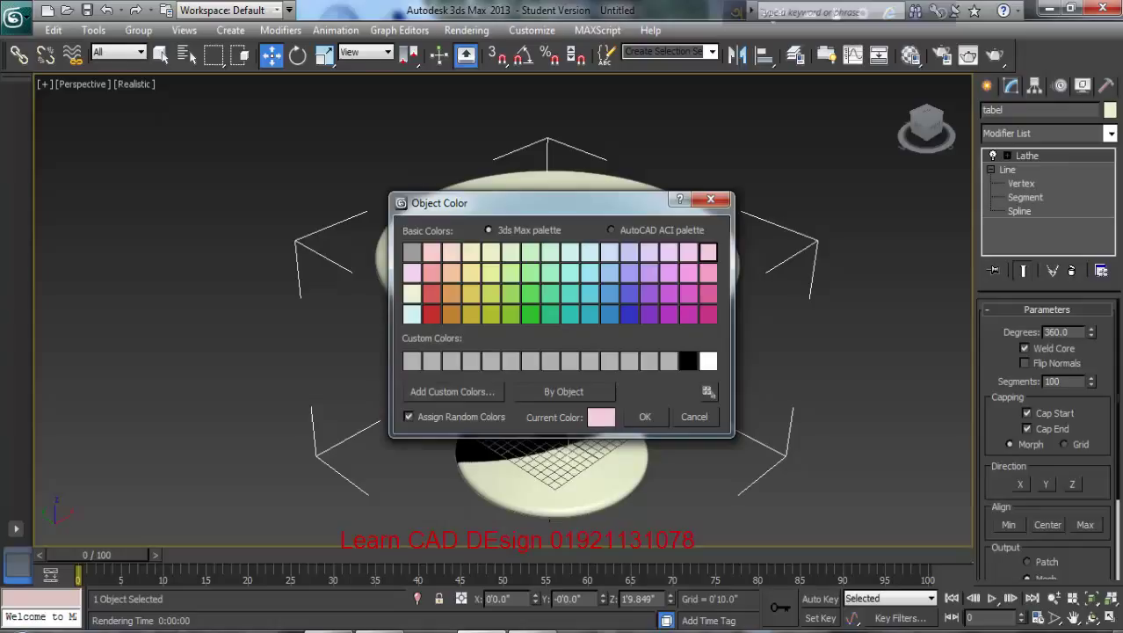
pyautogui.click(708, 294)
pyautogui.click(708, 313)
pyautogui.click(688, 314)
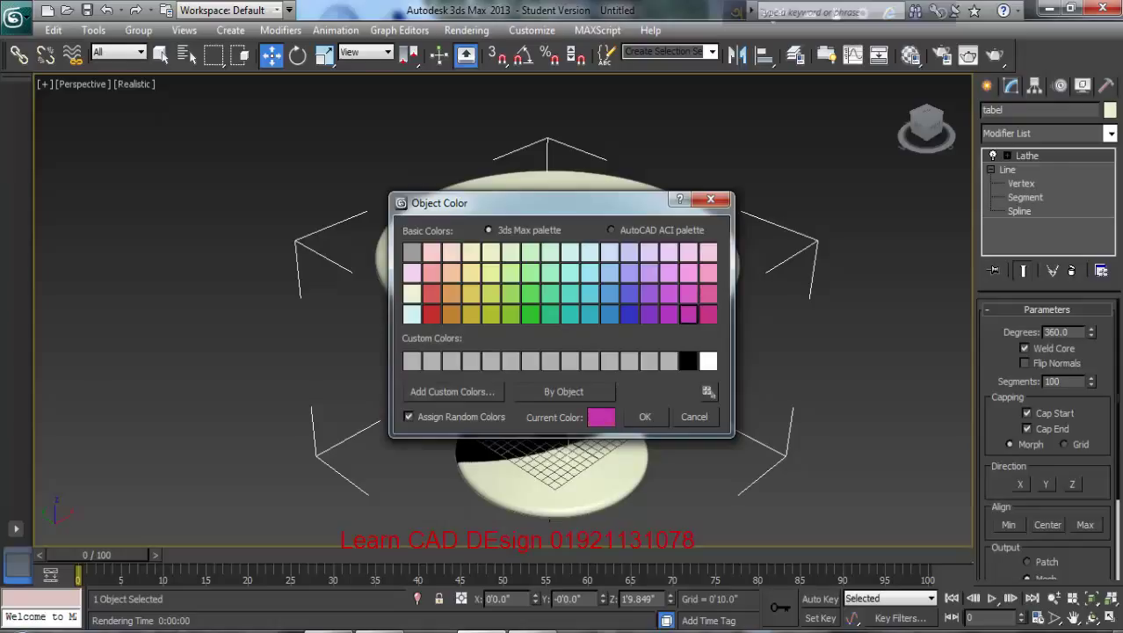
pyautogui.click(629, 314)
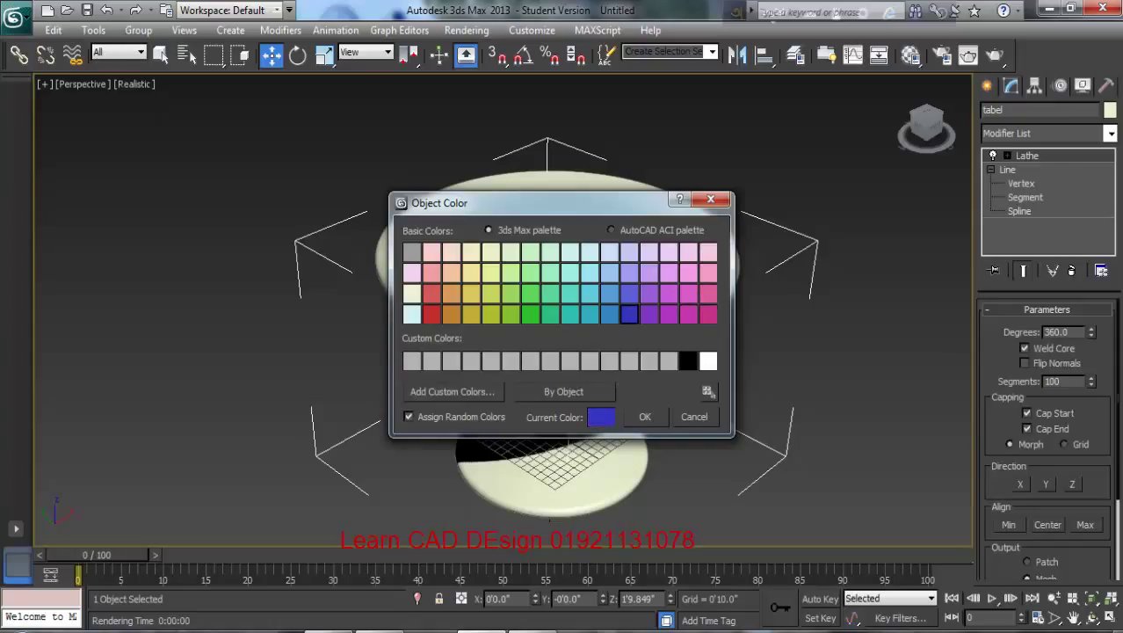
pyautogui.click(432, 294)
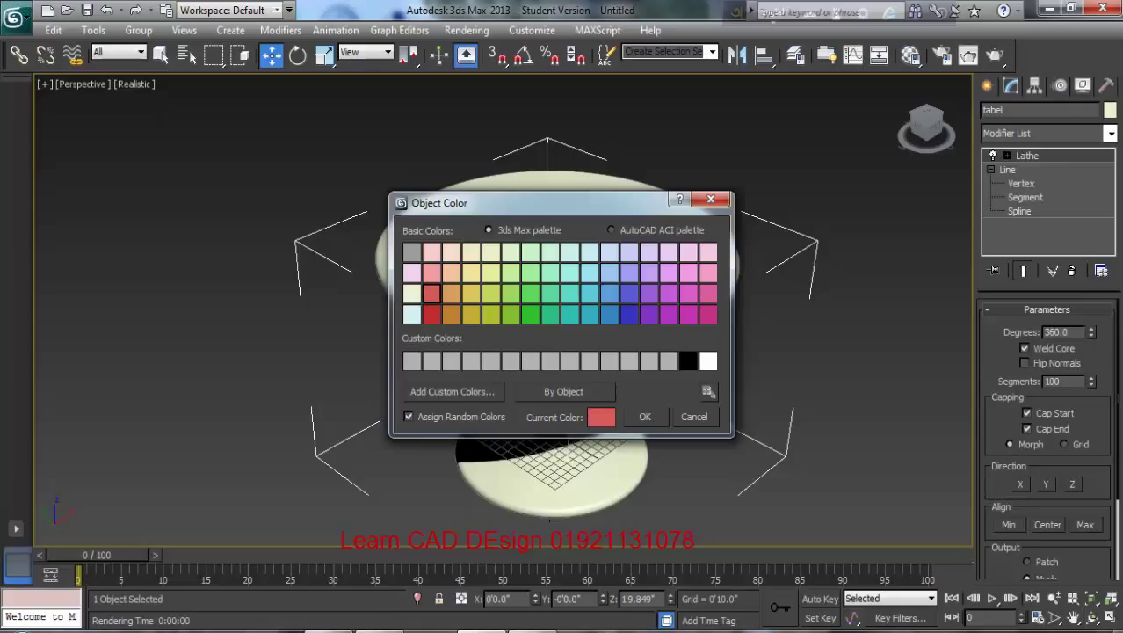
pyautogui.click(645, 416)
pyautogui.click(747, 360)
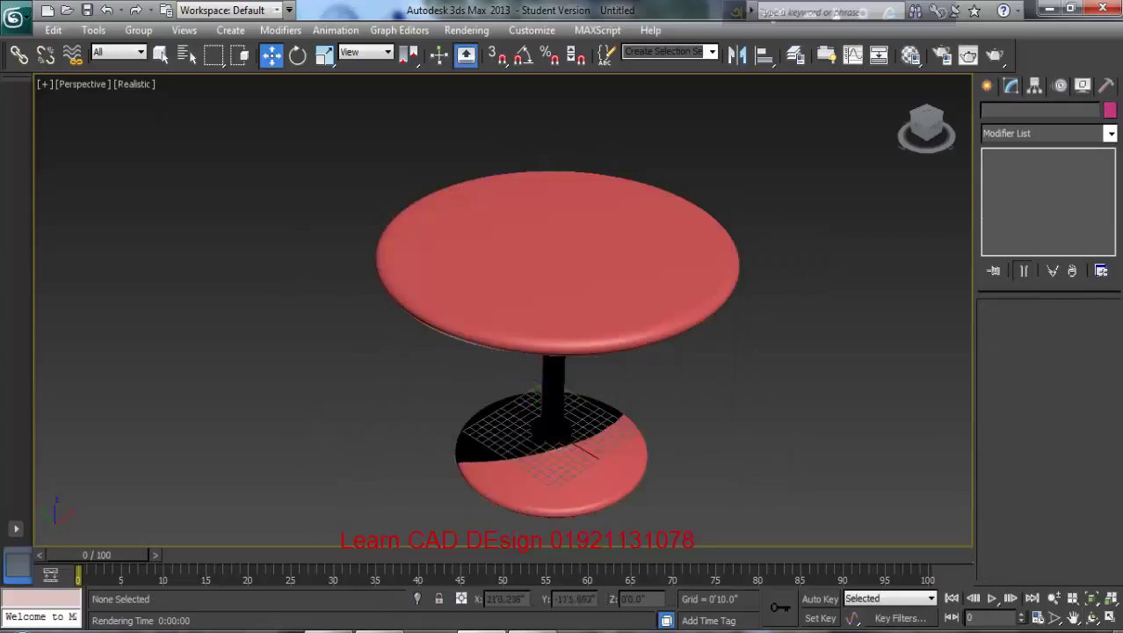
# Restore the four-viewport layout and hide the table with Hide Selection.
pyautogui.moveTo(673, 272); pyautogui.dragTo(462, 297, button='middle')
pyautogui.scroll(2, 558, 281)
pyautogui.scroll(-2, 511, 298)
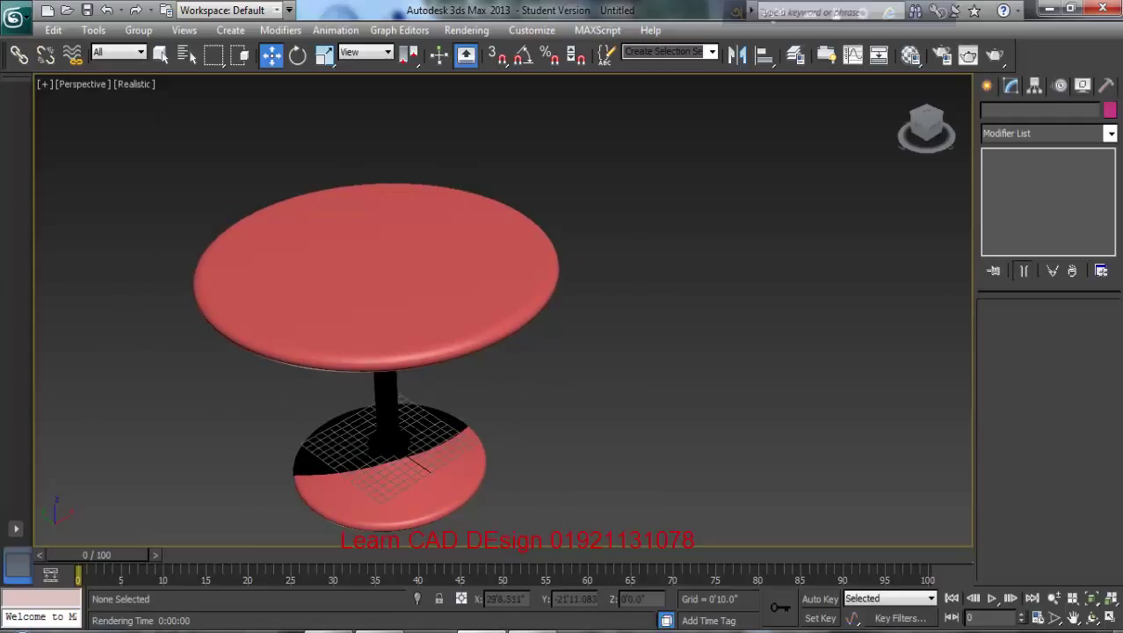
pyautogui.moveTo(383, 348); pyautogui.dragTo(494, 345, button='middle')
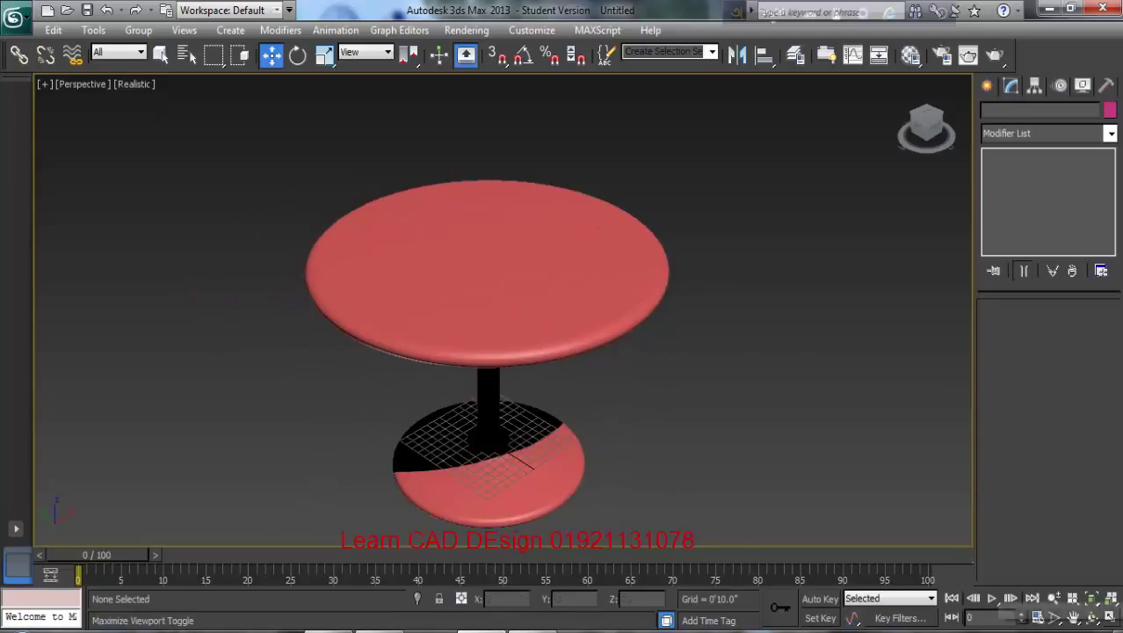
pyautogui.hotkey('alt', 'w')
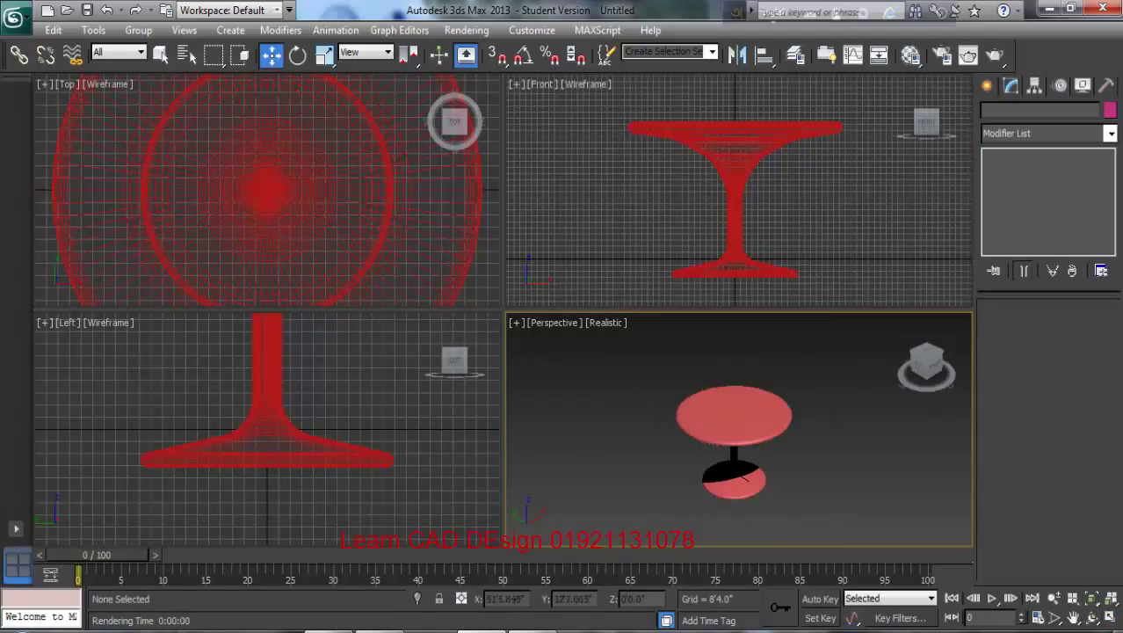
pyautogui.moveTo(830, 370); pyautogui.dragTo(830, 368, button='middle')
pyautogui.moveTo(830, 367); pyautogui.dragTo(663, 519)
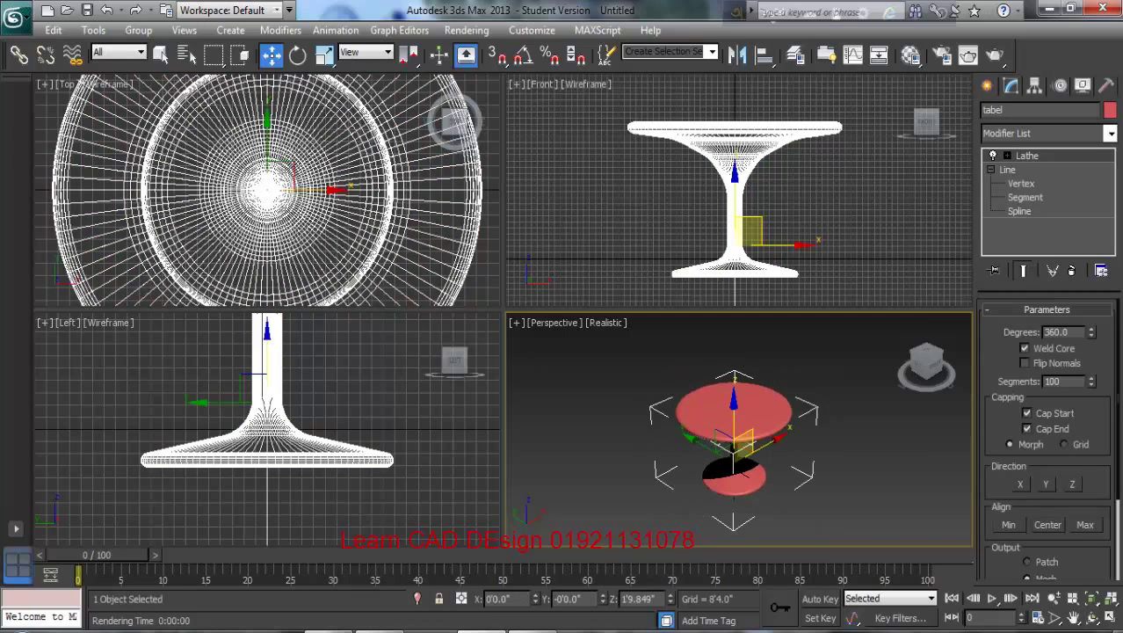
pyautogui.rightClick(747, 363)
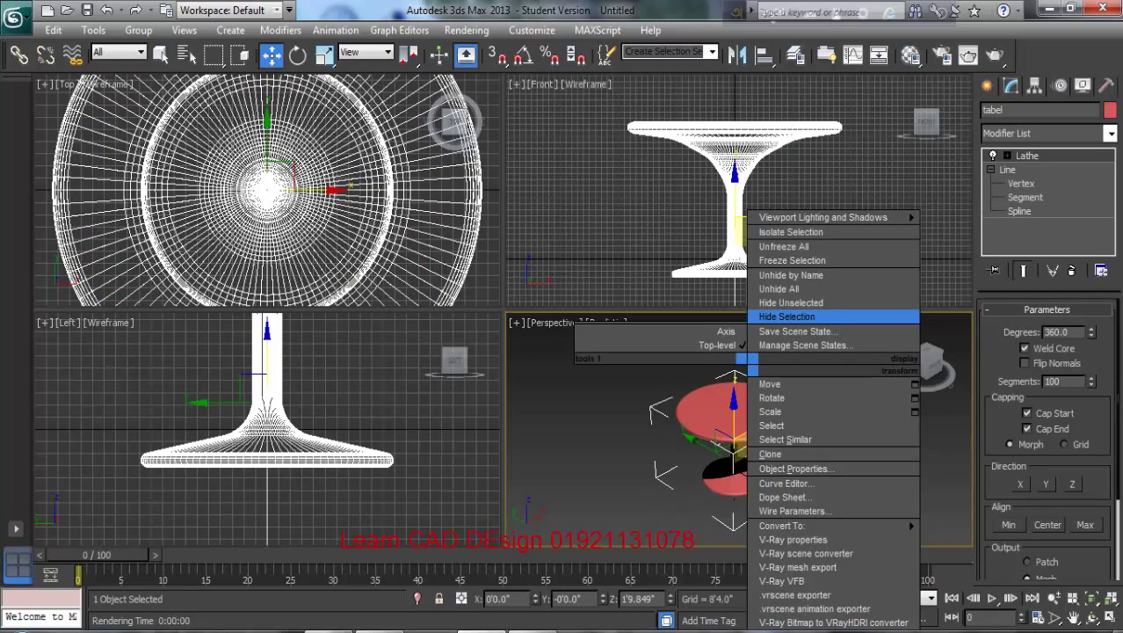
pyautogui.click(786, 317)
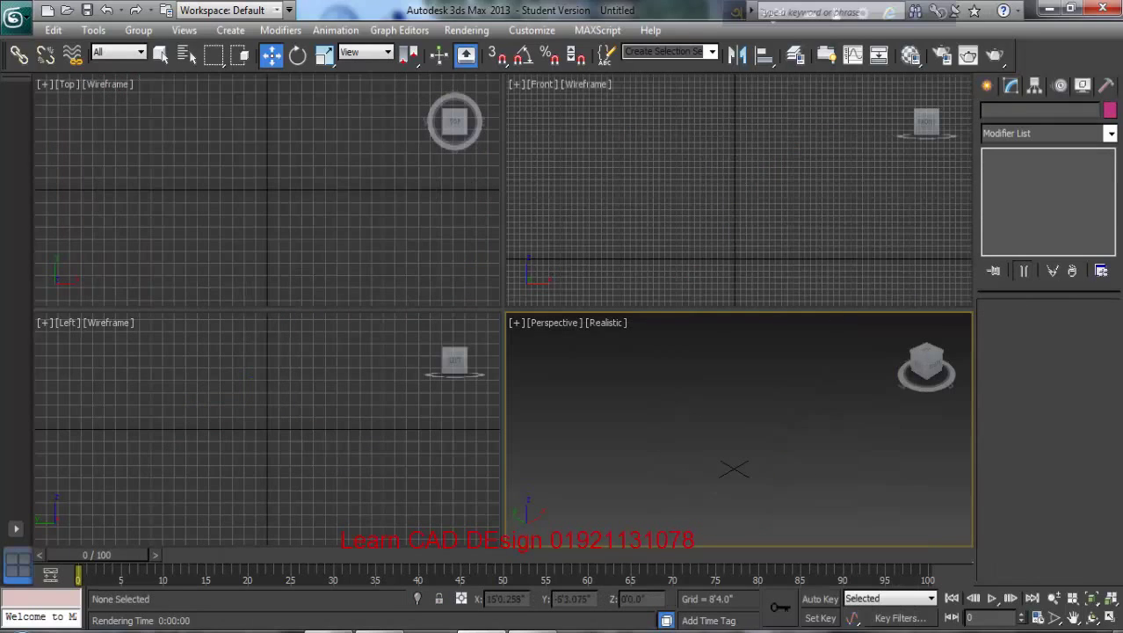
# Create a standard primitive plane about 9'7" long and 8'5" wide around the origin in the Front viewport.
pyautogui.scroll(2, 770, 225)
pyautogui.moveTo(727, 288); pyautogui.dragTo(751, 201, button='middle')
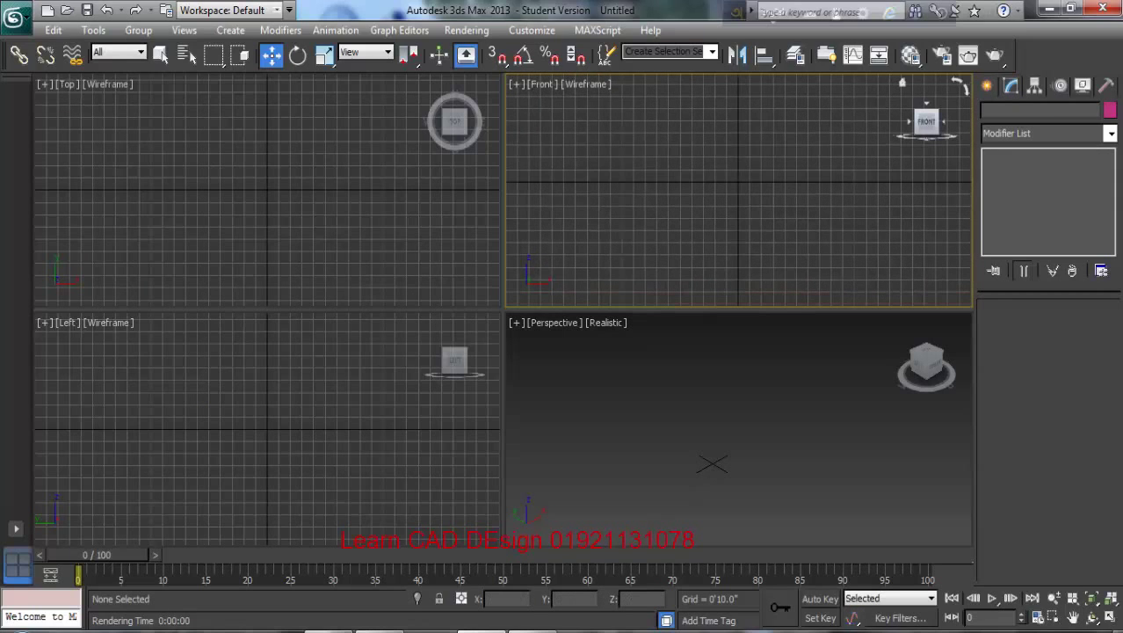
pyautogui.click(987, 85)
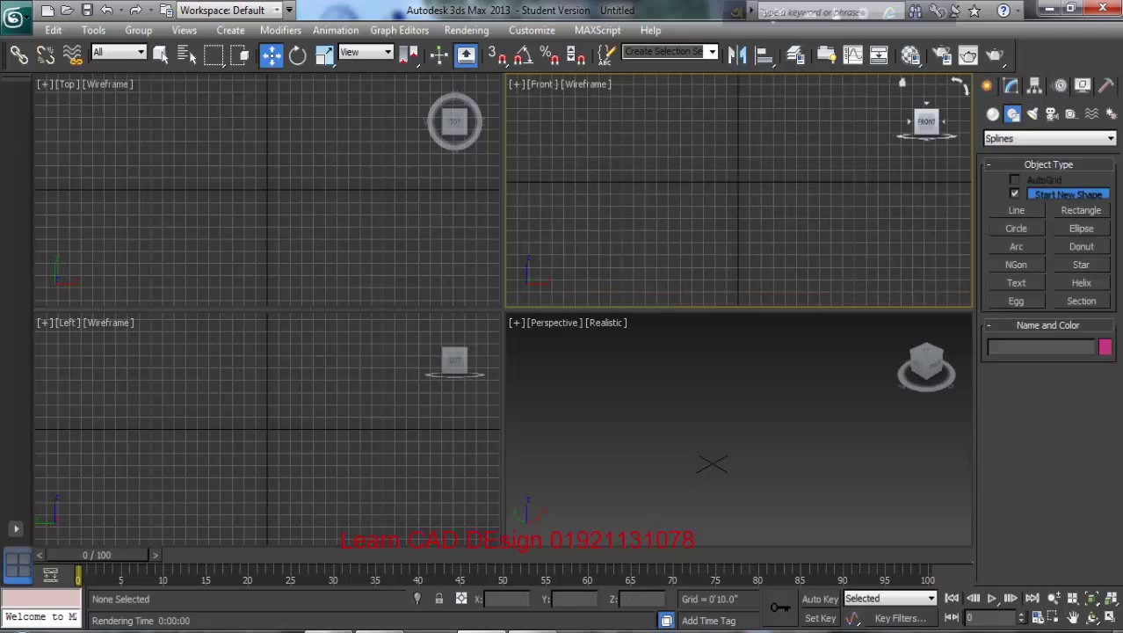
pyautogui.click(993, 114)
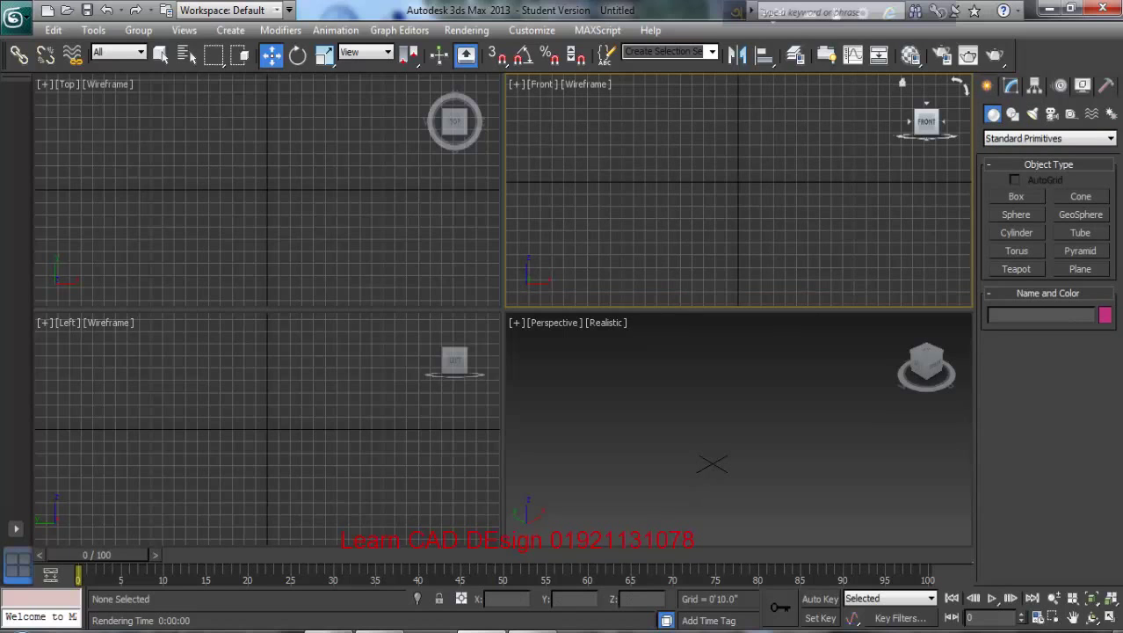
pyautogui.click(1080, 268)
pyautogui.moveTo(689, 123); pyautogui.dragTo(805, 264)
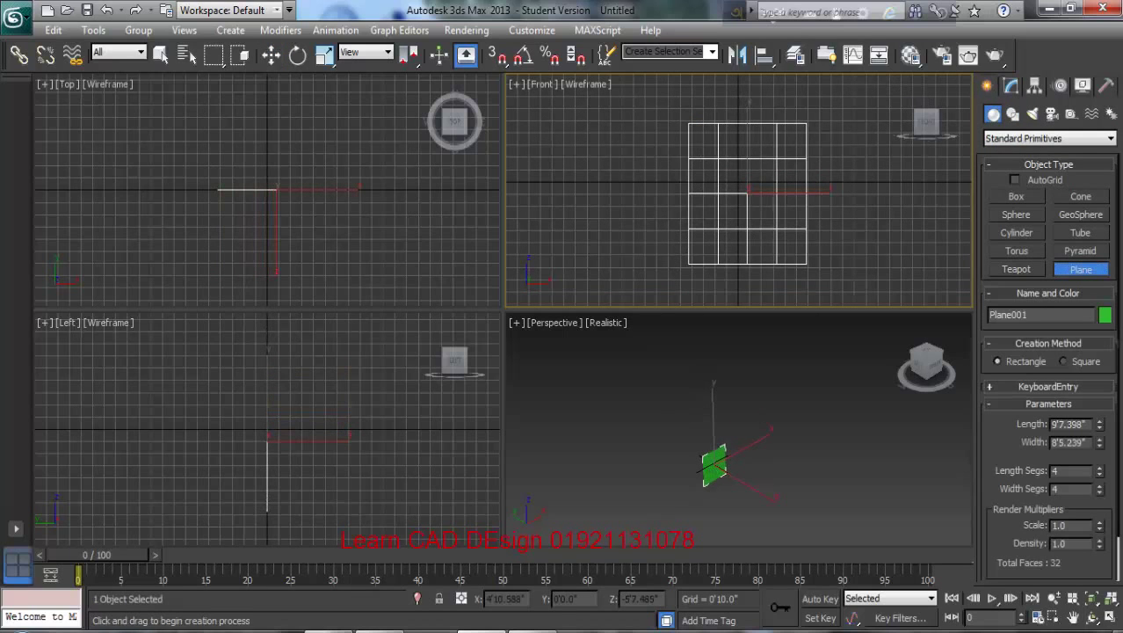
pyautogui.scroll(8, 721, 470)
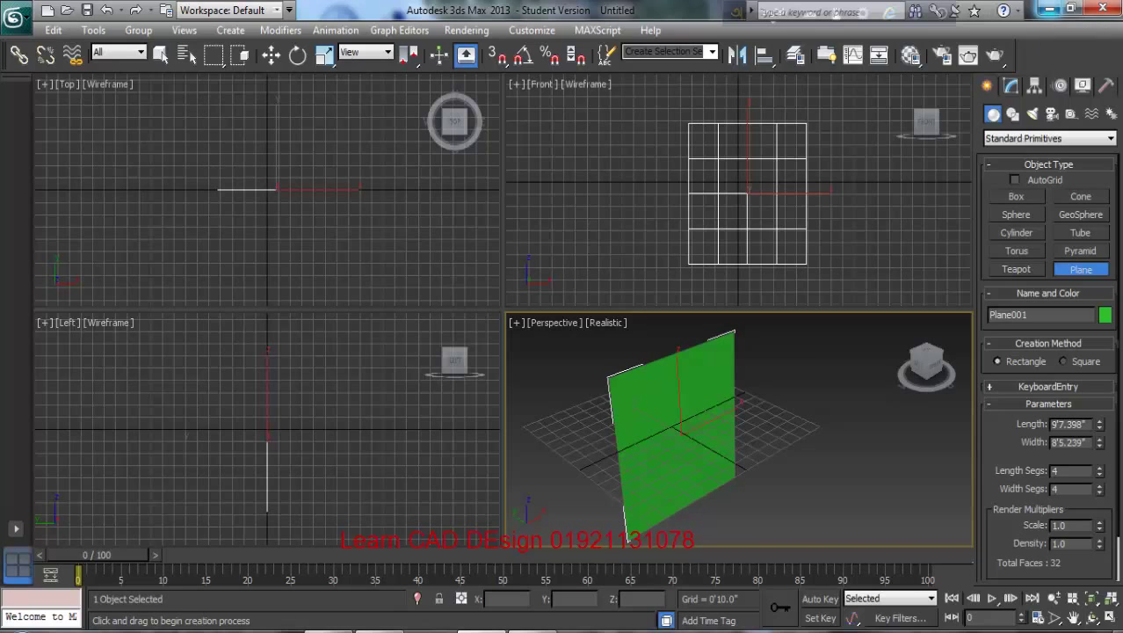
# Apply the green goblet image from the desktop to the new plane as a reference picture.
pyautogui.click(1051, 9)
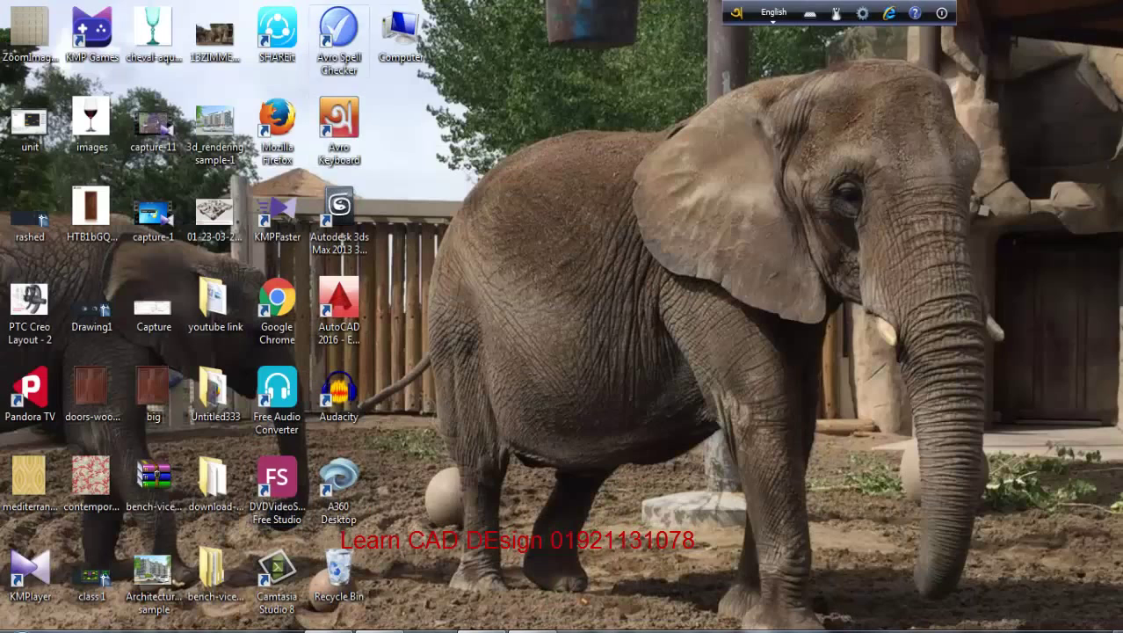
pyautogui.moveTo(152, 31); pyautogui.dragTo(673, 422)
pyautogui.scroll(3, 755, 396)
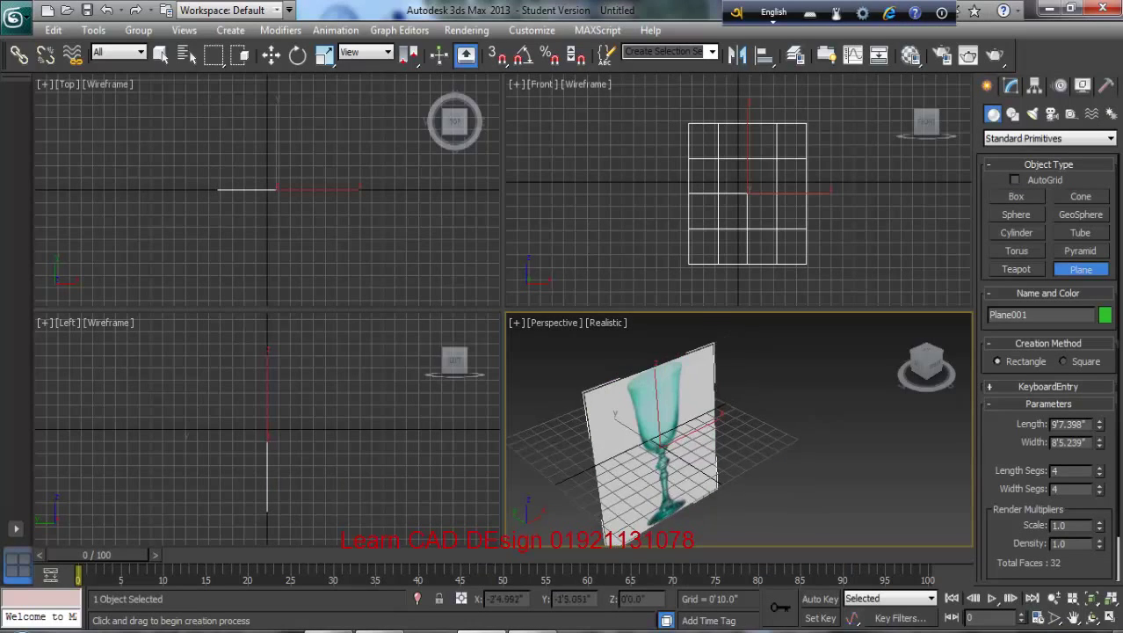
# Switch the Front viewport to Realistic shading and maximize it with the whole goblet reference in view.
pyautogui.scroll(-4, 738, 190)
pyautogui.scroll(4, 760, 188)
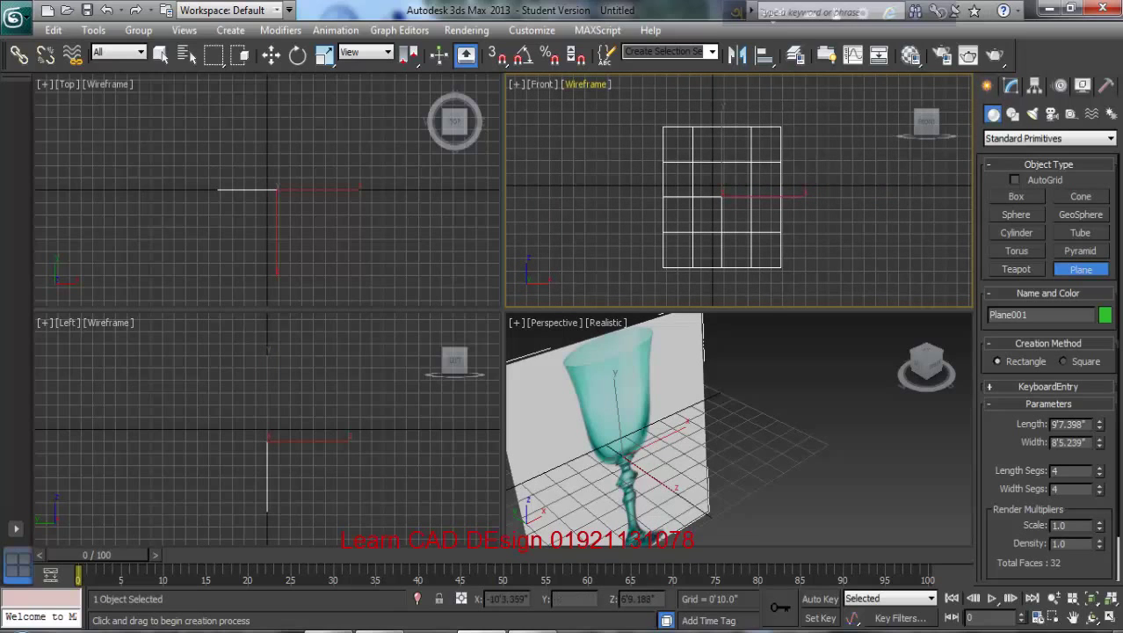
pyautogui.click(586, 83)
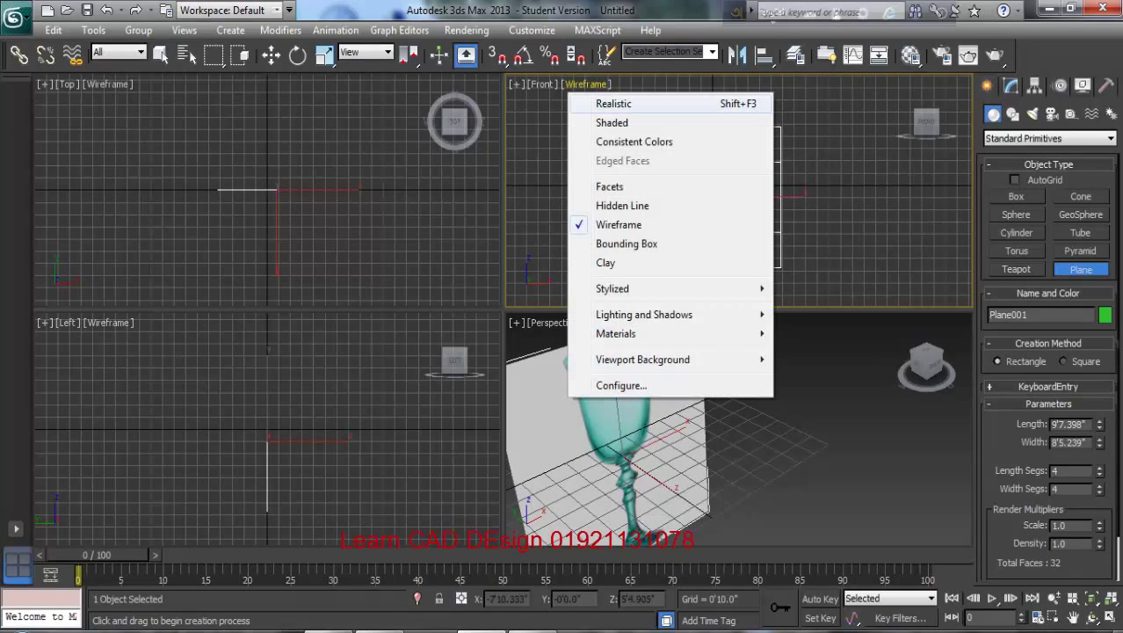
pyautogui.click(614, 103)
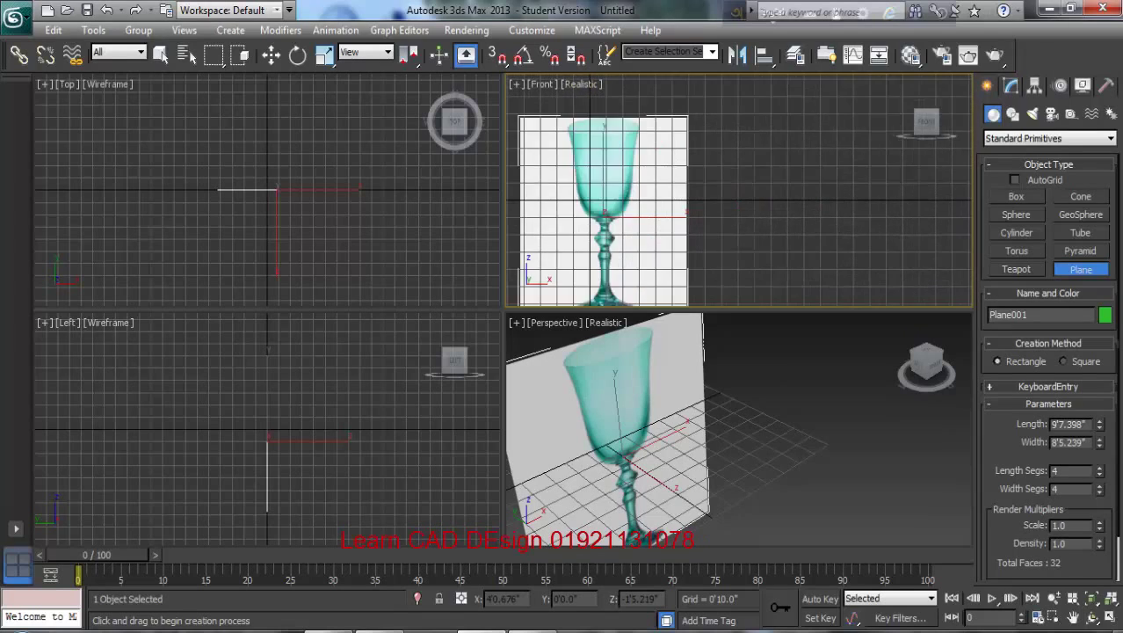
pyautogui.moveTo(672, 229); pyautogui.dragTo(767, 219, button='middle')
pyautogui.scroll(2, 767, 219)
pyautogui.click(1110, 618)
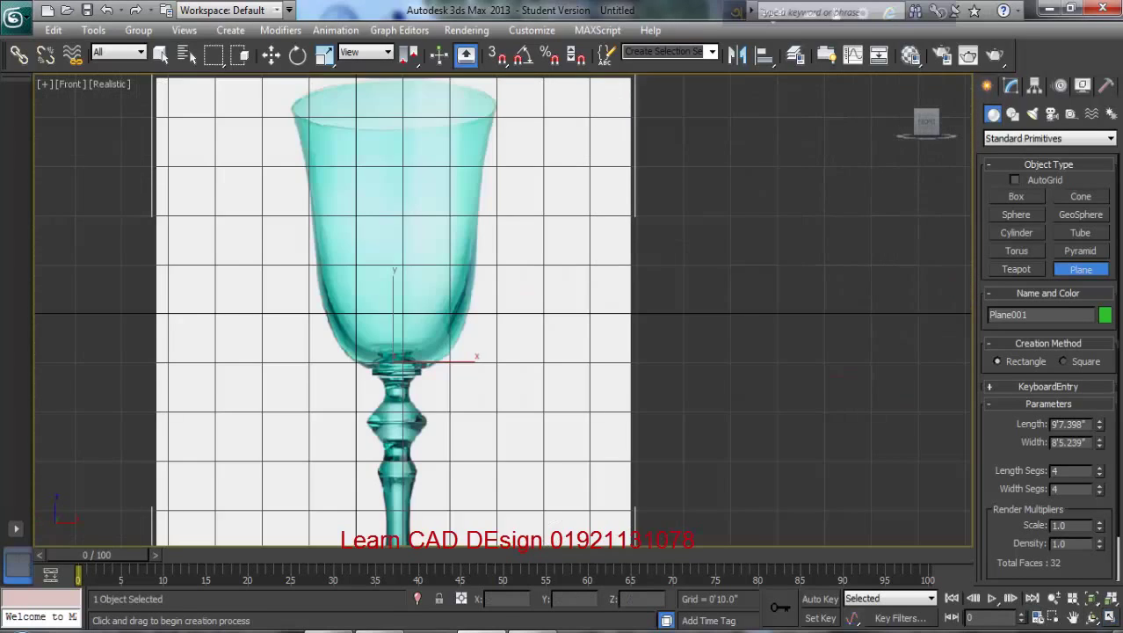
pyautogui.scroll(-2, 556, 316)
pyautogui.moveTo(492, 259); pyautogui.dragTo(523, 224, button='middle')
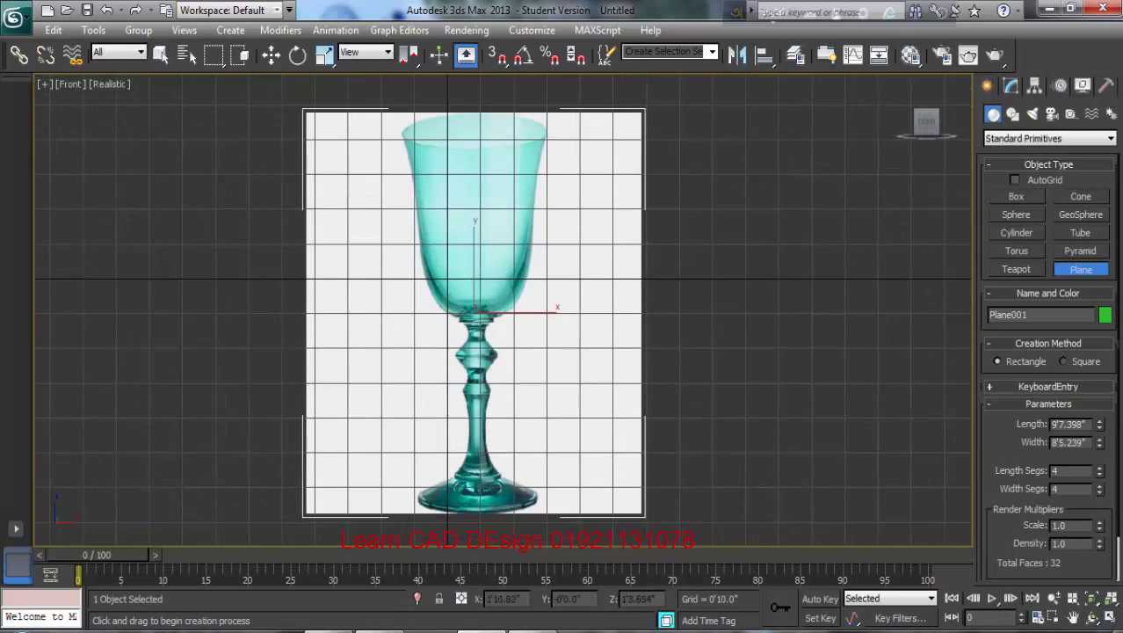
# Hide the grid in the Front viewport.
pyautogui.click(44, 83)
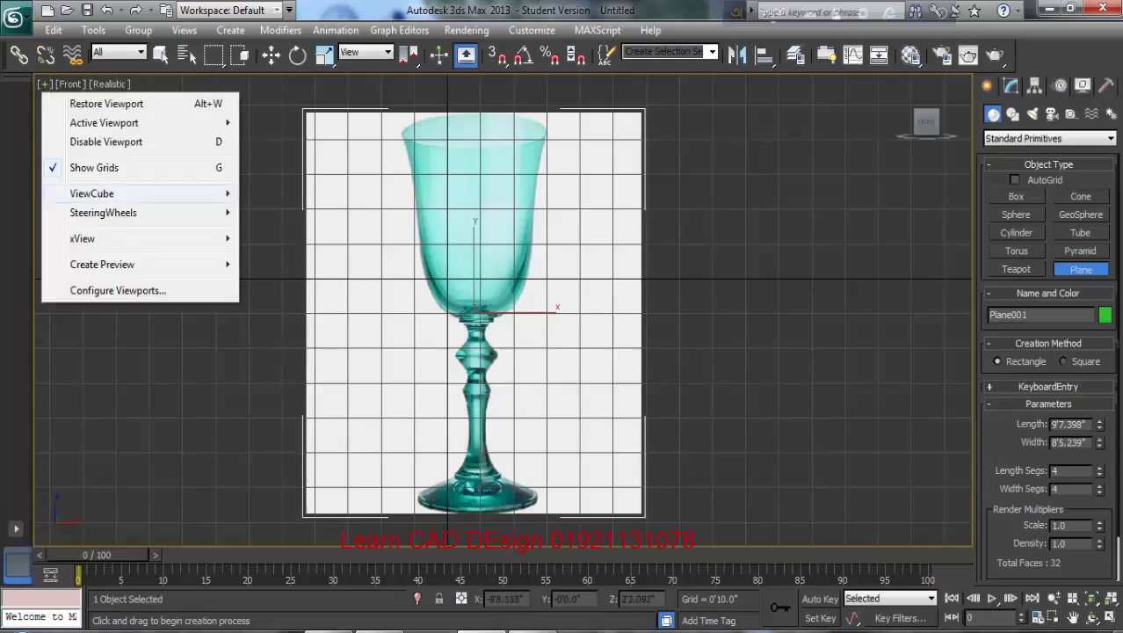
pyautogui.click(94, 167)
pyautogui.scroll(3, 439, 287)
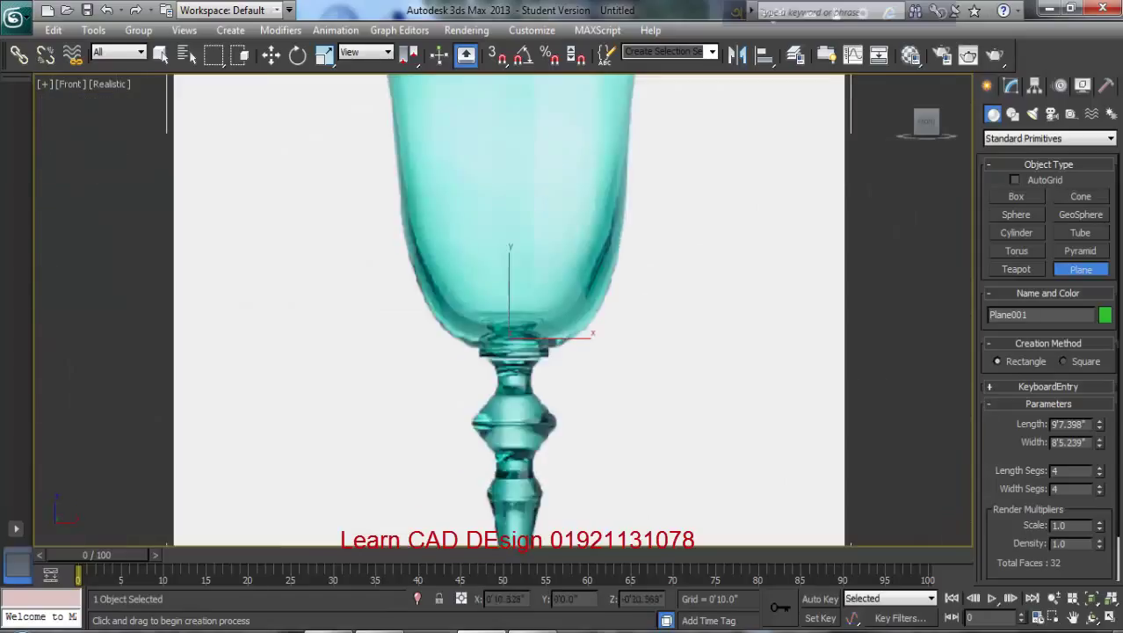
# Correct the goblet plane's proportions by setting its length to about 7'9" and its width to about 9'2".
pyautogui.press('z')
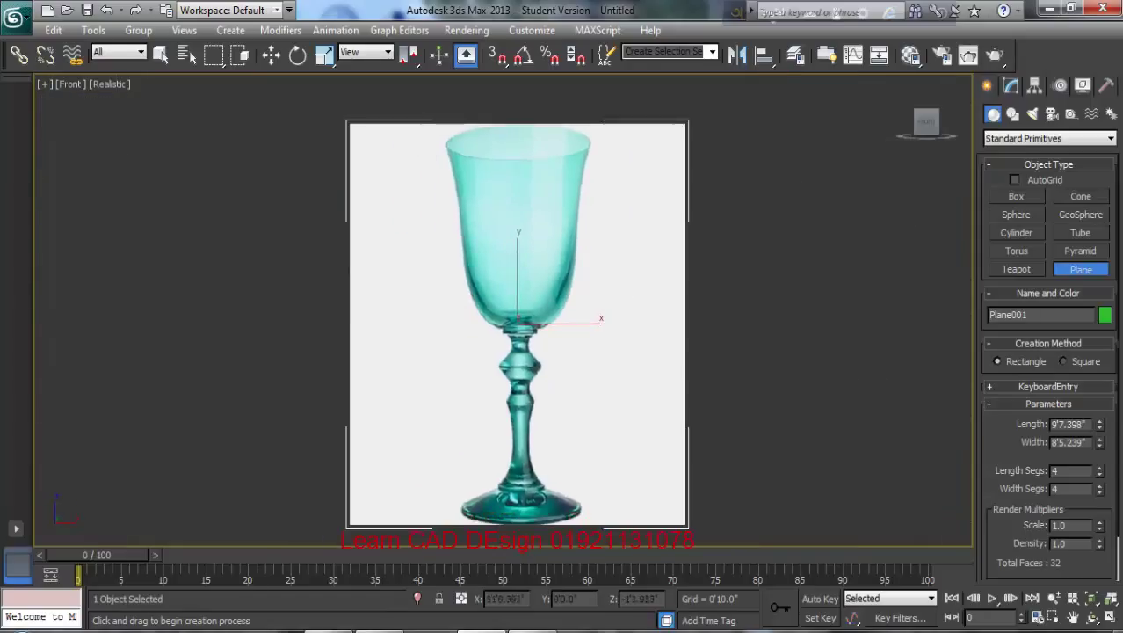
pyautogui.moveTo(1099, 423)
pyautogui.mouseDown()
pyautogui.moveTo(1099, 387)
pyautogui.moveTo(1099, 450)
pyautogui.moveTo(1100, 425)
pyautogui.mouseUp()
pyautogui.moveTo(1099, 443); pyautogui.dragTo(1099, 488)
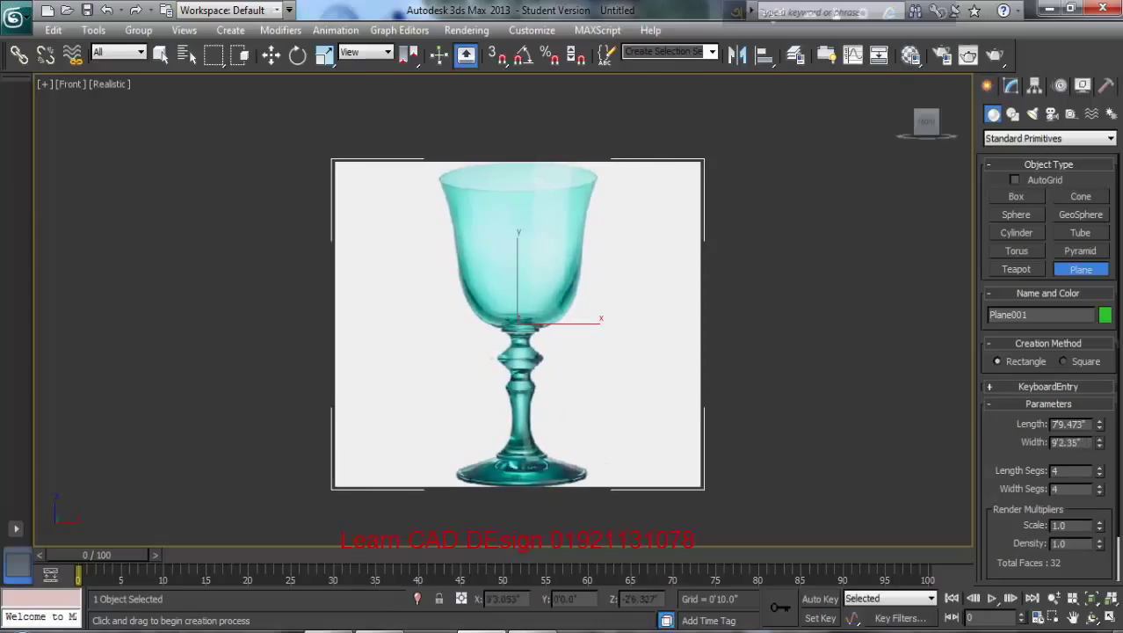
# Start a Line spline at the bottom center of the goblet's foot and draw a straight segment about 1'9" out to its edge.
pyautogui.scroll(2, 598, 457)
pyautogui.moveTo(597, 457); pyautogui.dragTo(478, 415, button='middle')
pyautogui.scroll(-1, 478, 415)
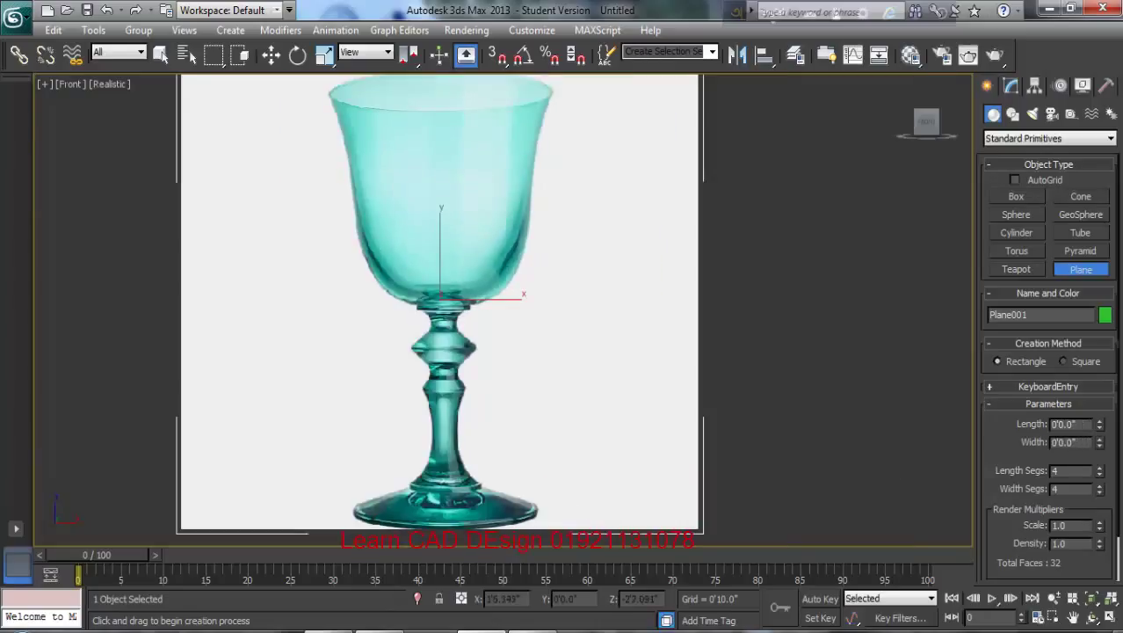
pyautogui.scroll(-1, 440, 308)
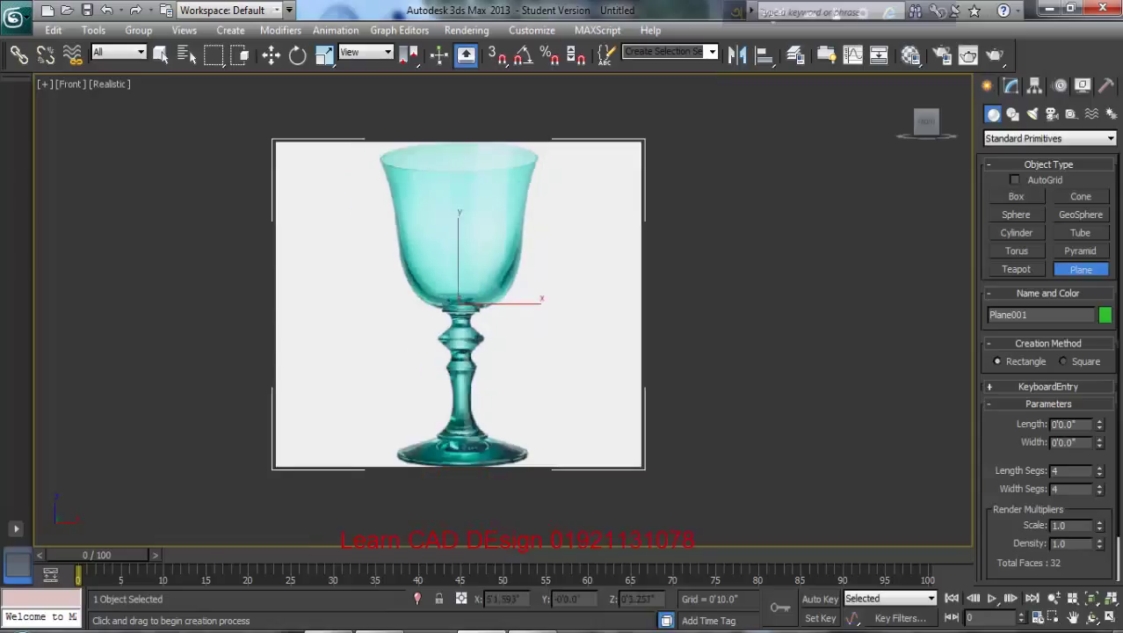
pyautogui.scroll(1, 439, 308)
pyautogui.moveTo(580, 325); pyautogui.dragTo(612, 335, button='middle')
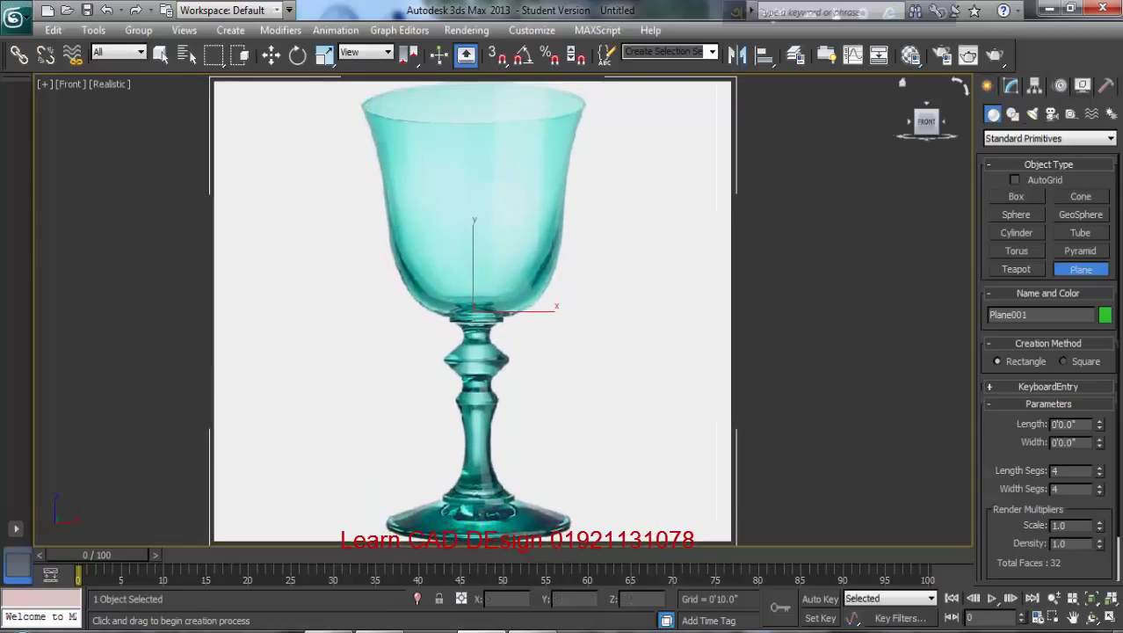
pyautogui.click(1012, 114)
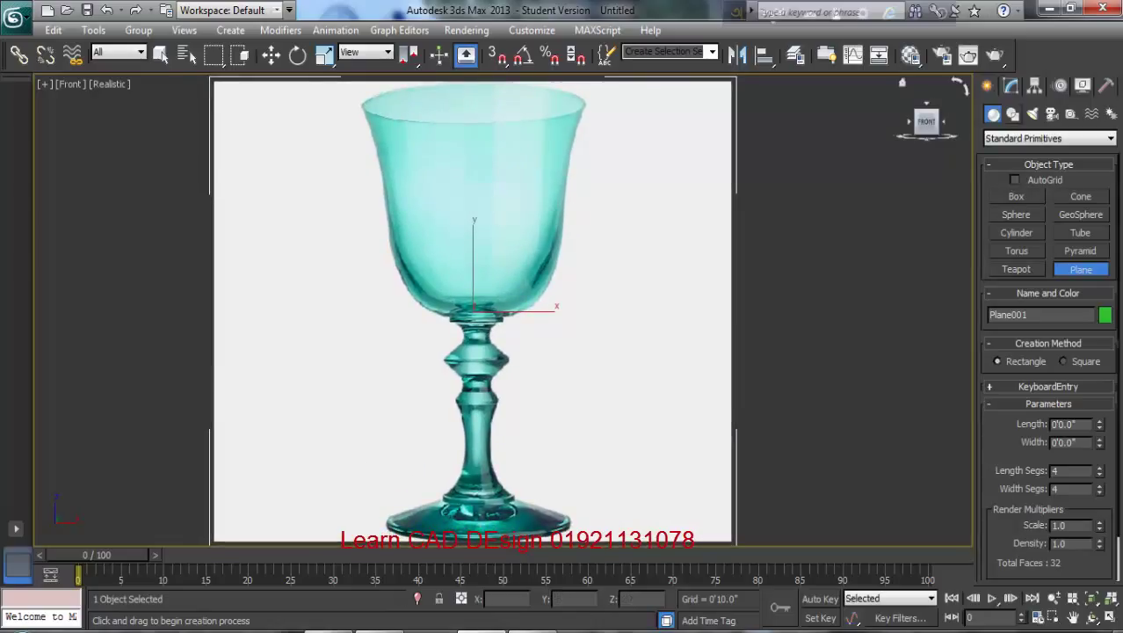
pyautogui.click(1016, 210)
pyautogui.moveTo(495, 475); pyautogui.dragTo(504, 454, button='middle')
pyautogui.scroll(2, 505, 455)
pyautogui.scroll(-2, 502, 321)
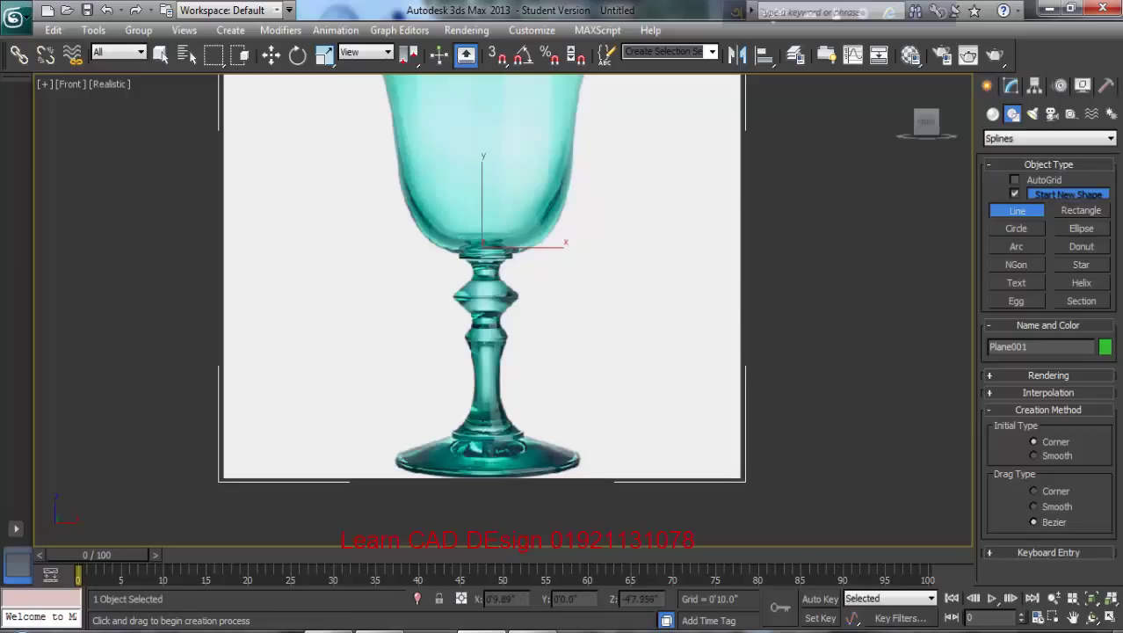
pyautogui.click(491, 473)
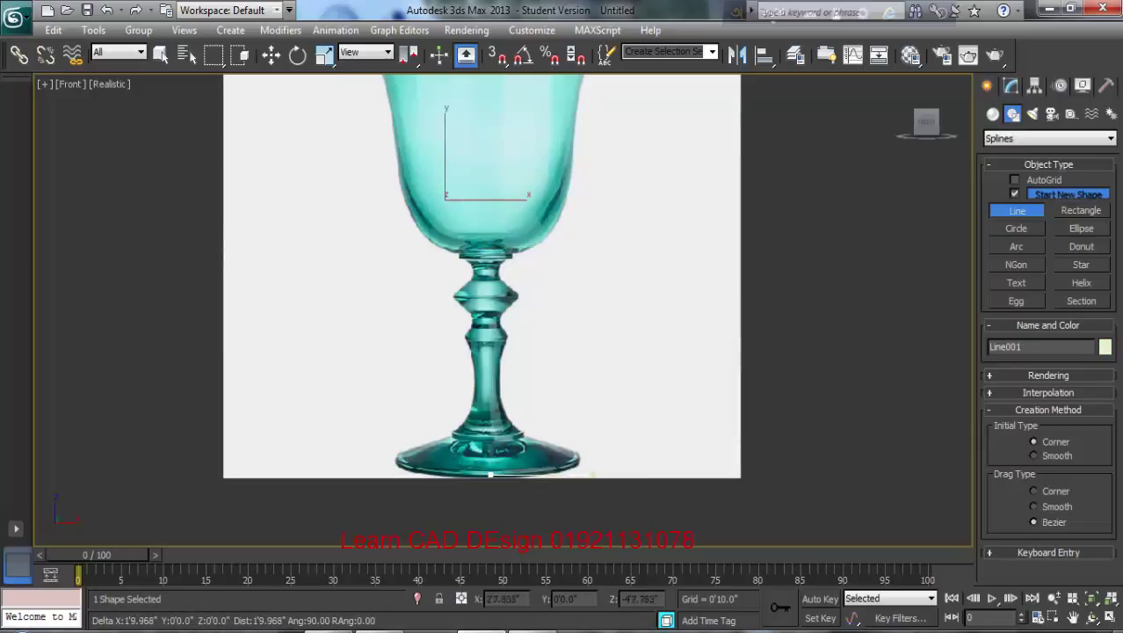
pyautogui.click(588, 474)
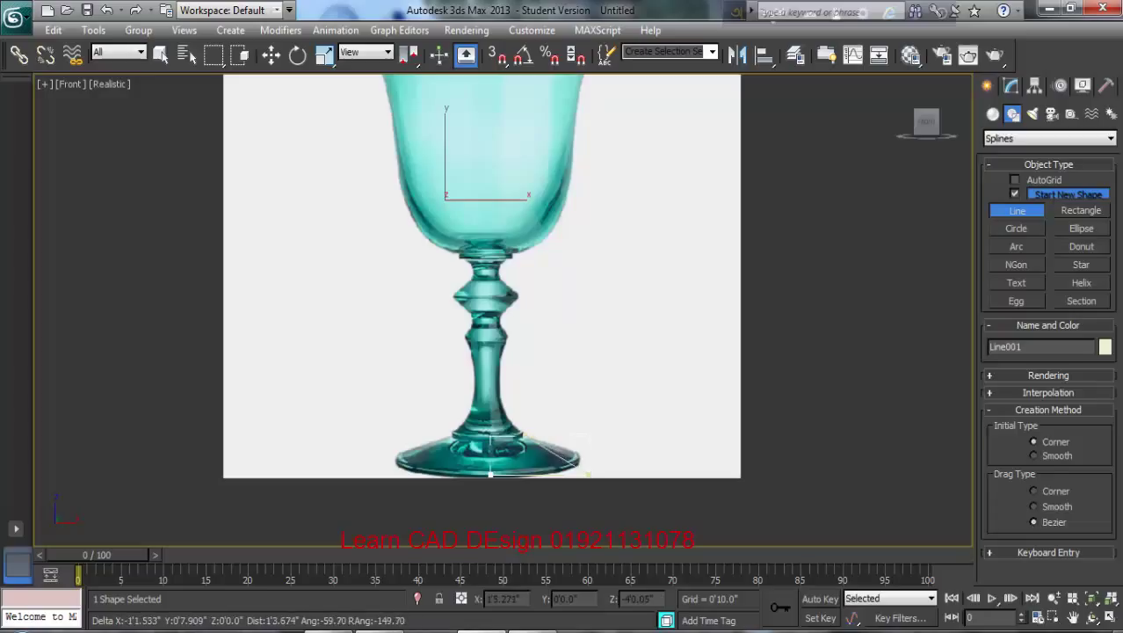
# Continue the line along the goblet's right outline, over the foot and up the stem rings to the underside of the bowl.
pyautogui.scroll(3, 491, 474)
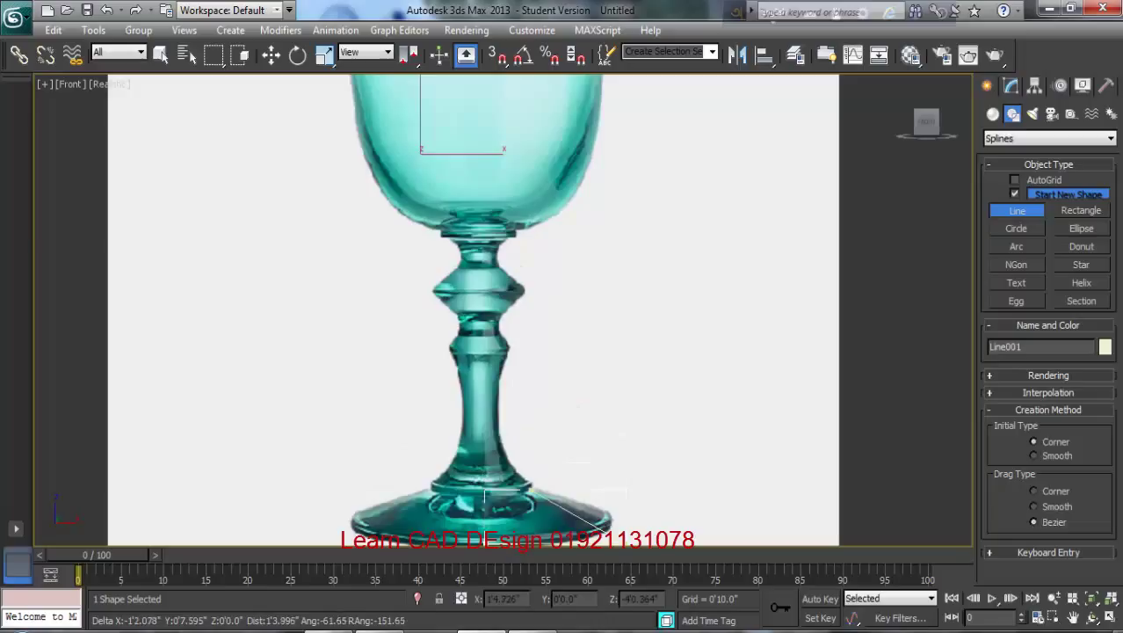
pyautogui.click(484, 497)
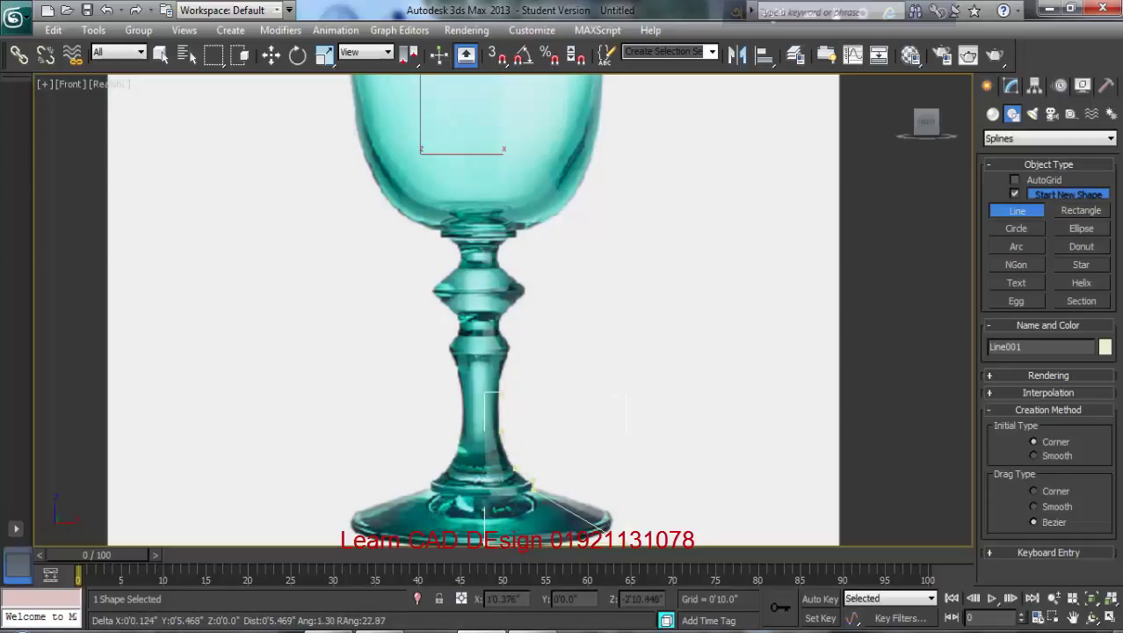
pyautogui.click(487, 393)
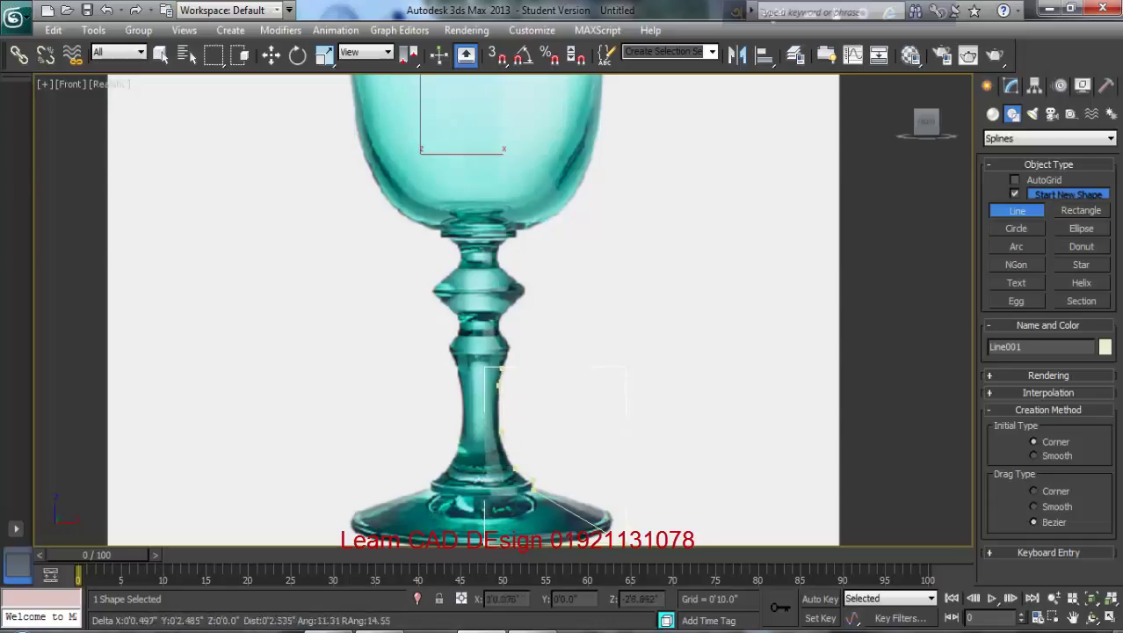
pyautogui.click(498, 348)
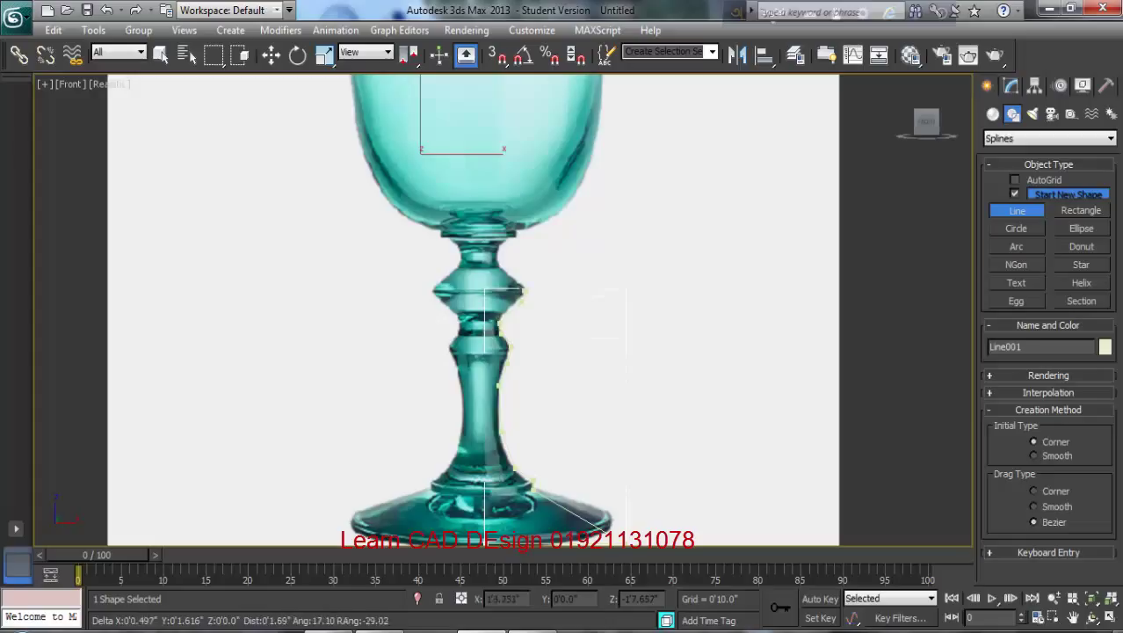
pyautogui.click(525, 289)
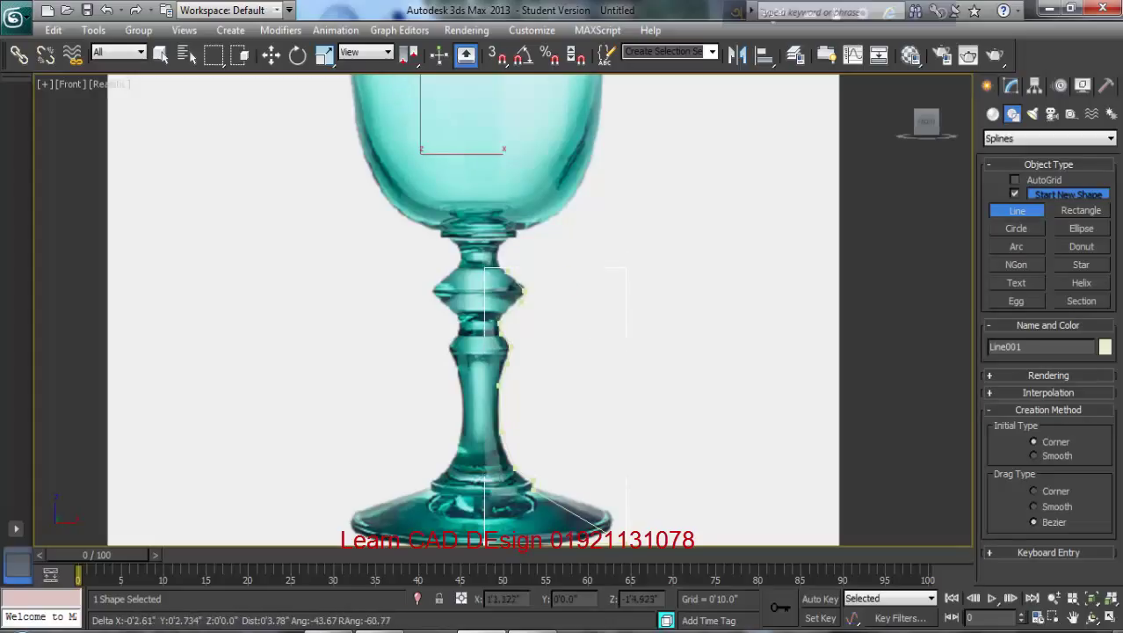
pyautogui.click(505, 269)
pyautogui.click(498, 248)
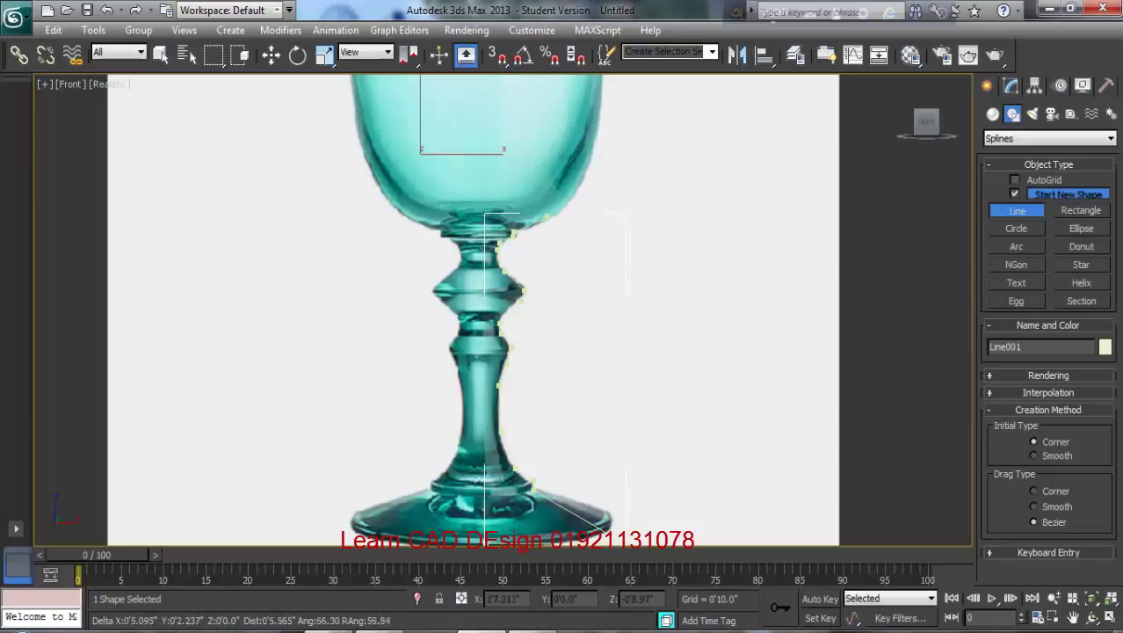
pyautogui.click(546, 212)
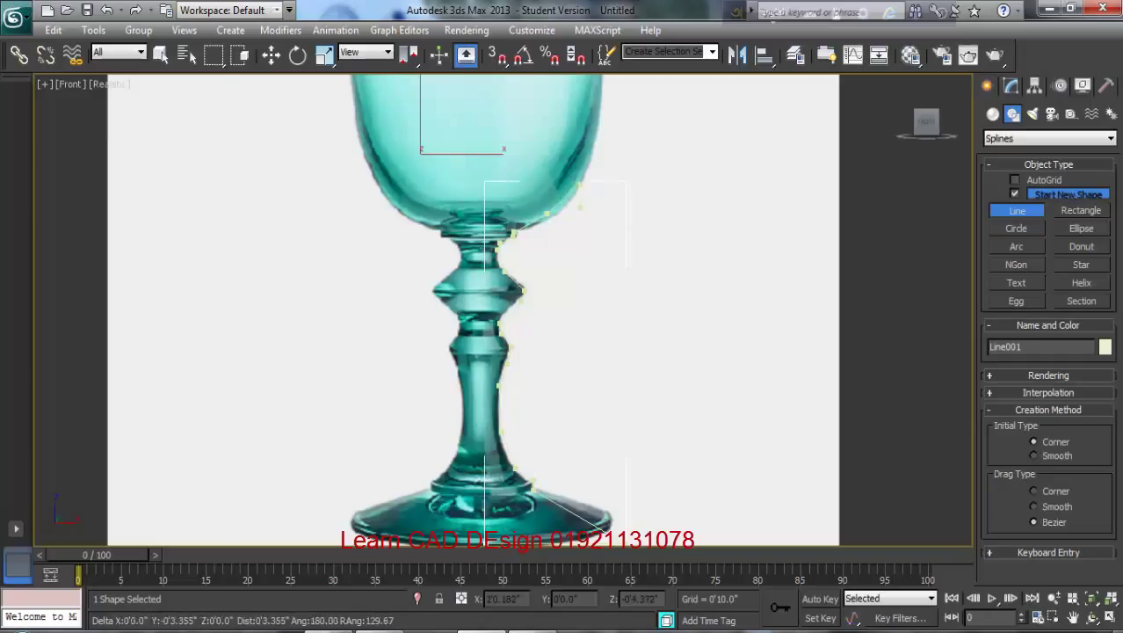
# Trace the bowl's right side with further line points up to the rim and end the profile spline there.
pyautogui.scroll(-2, 503, 325)
pyautogui.moveTo(492, 221); pyautogui.dragTo(480, 275, button='middle')
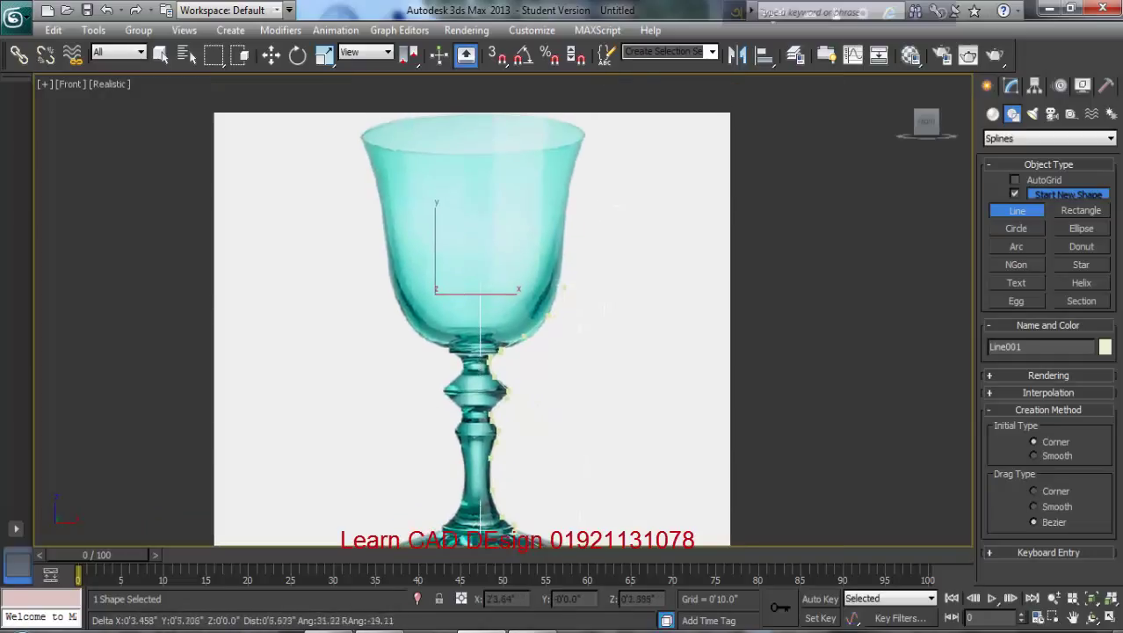
pyautogui.click(563, 275)
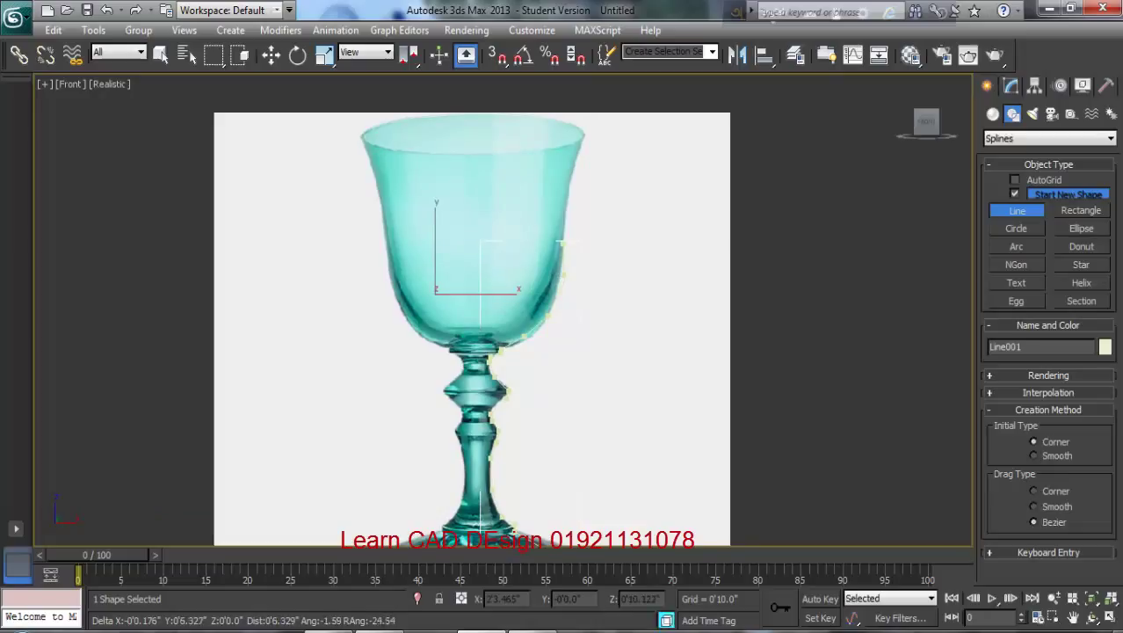
pyautogui.click(564, 244)
pyautogui.click(565, 210)
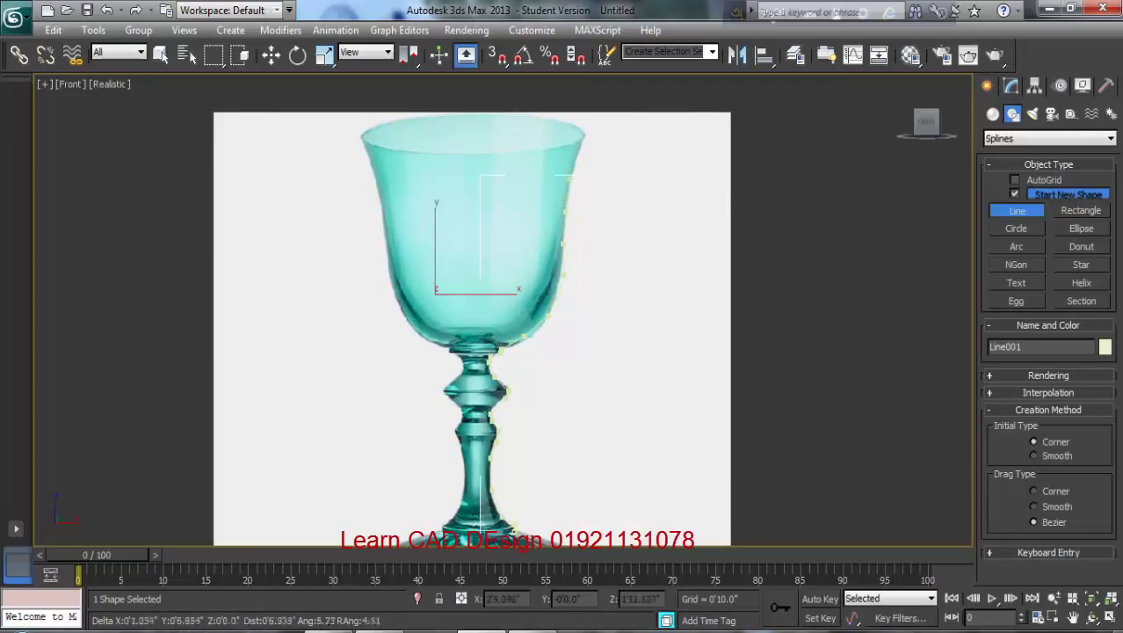
pyautogui.click(570, 177)
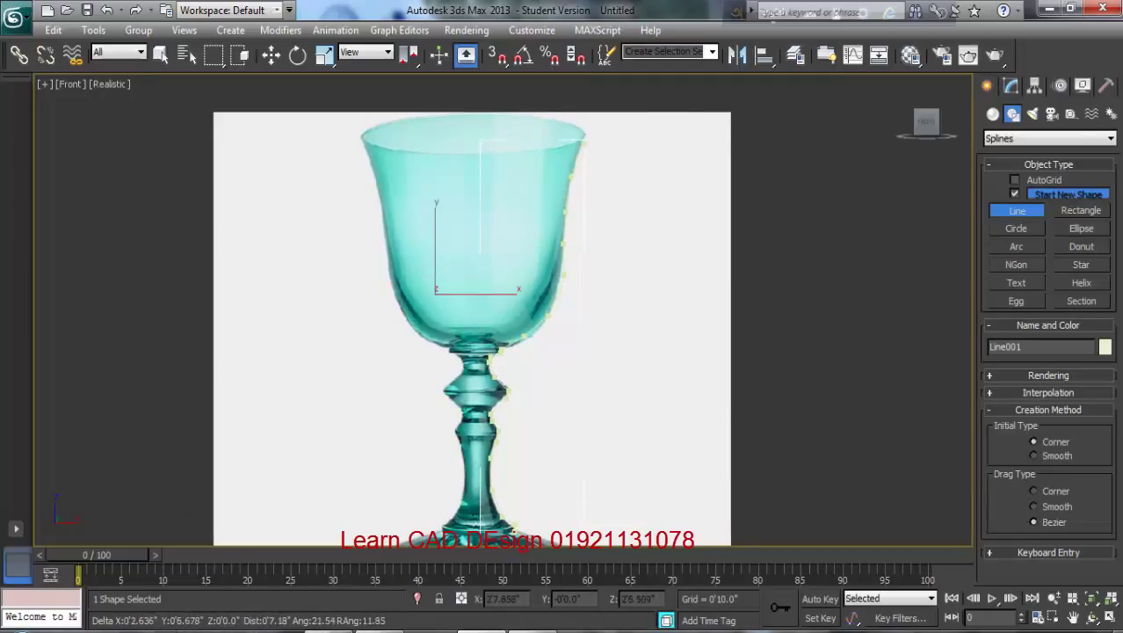
pyautogui.click(583, 142)
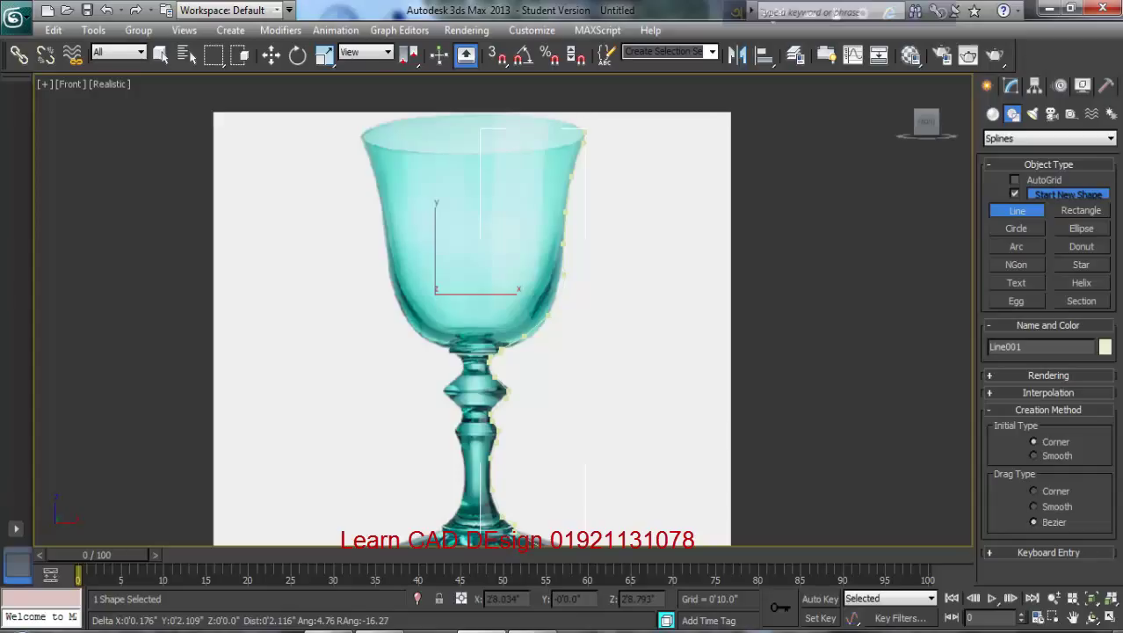
pyautogui.rightClick(585, 130)
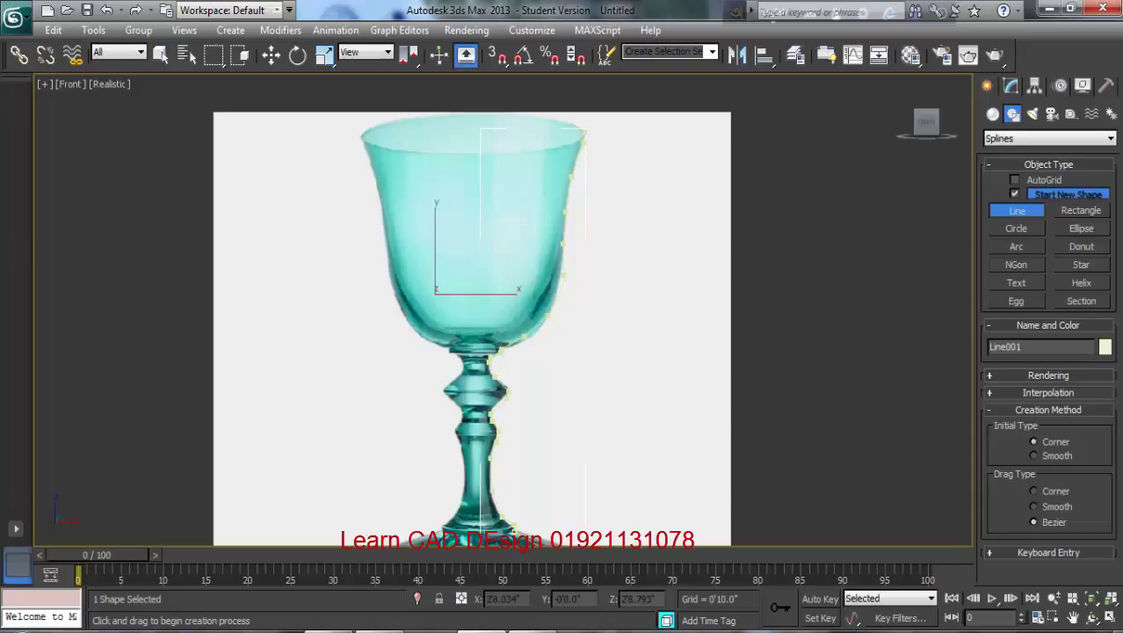
pyautogui.click(586, 131)
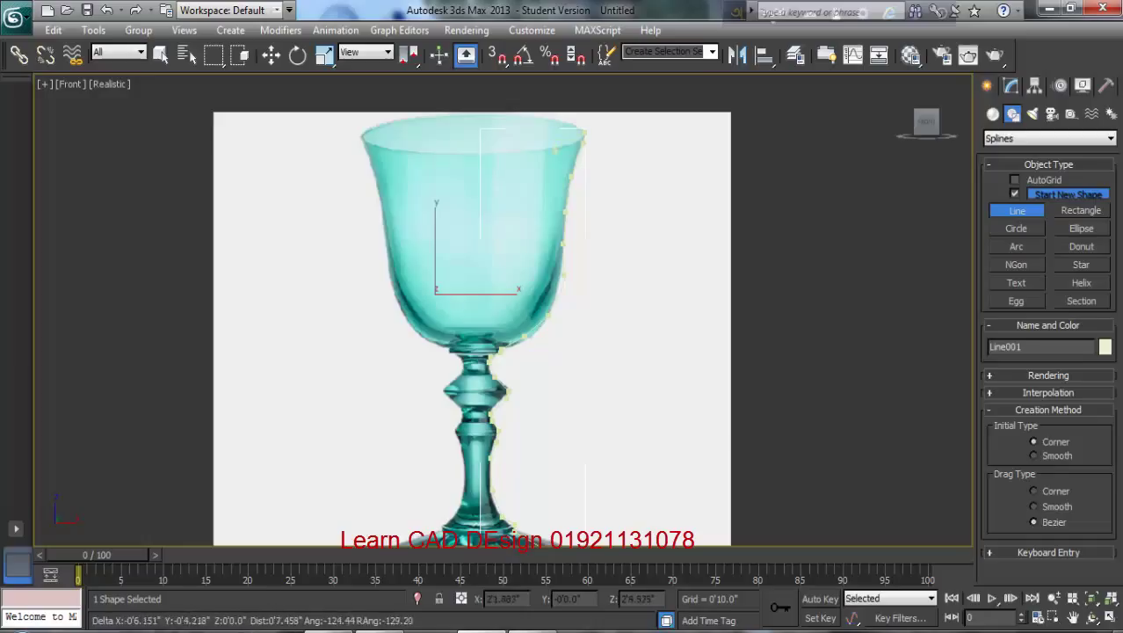
pyautogui.rightClick(601, 125)
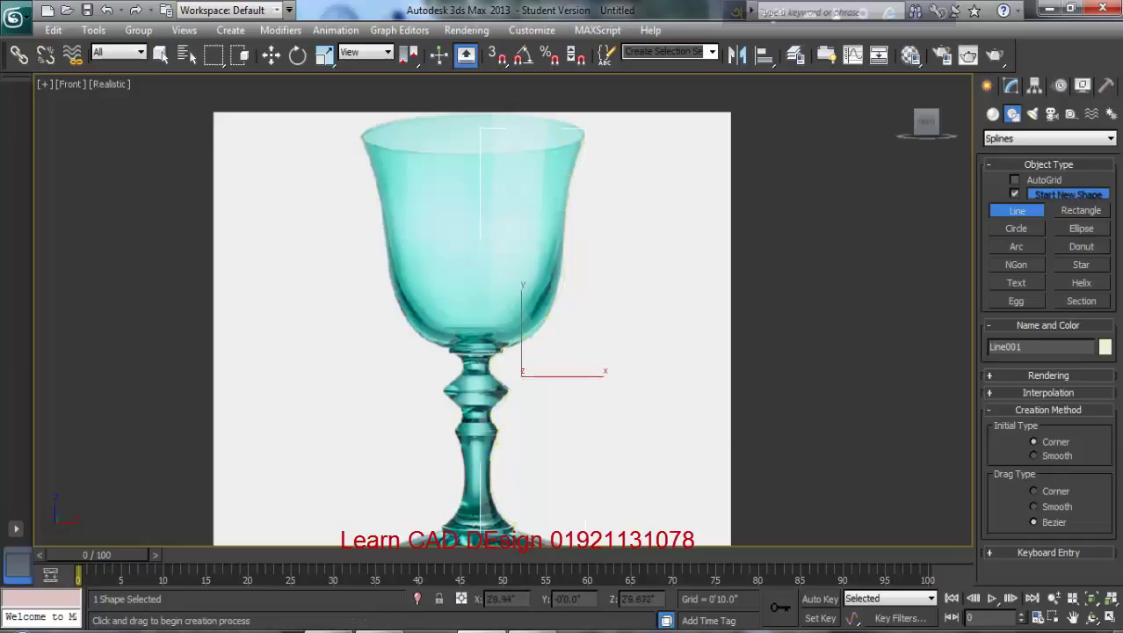
# Check the traced profile against the whole goblet image and restore the four-viewport layout.
pyautogui.moveTo(607, 298); pyautogui.dragTo(611, 248, button='middle')
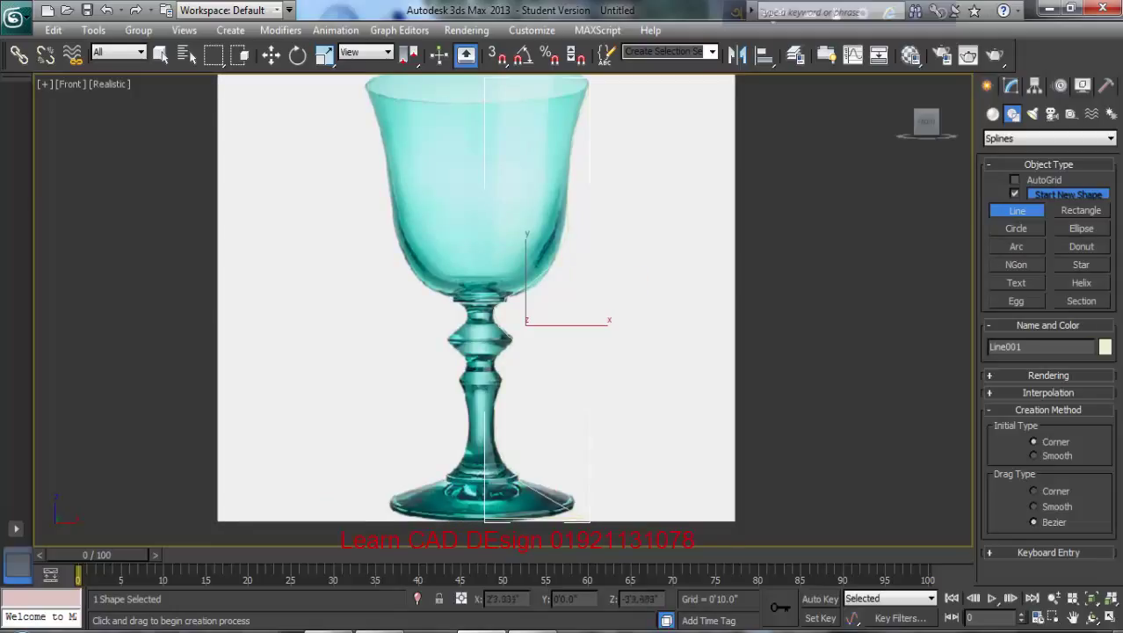
pyautogui.moveTo(563, 439); pyautogui.dragTo(560, 438, button='middle')
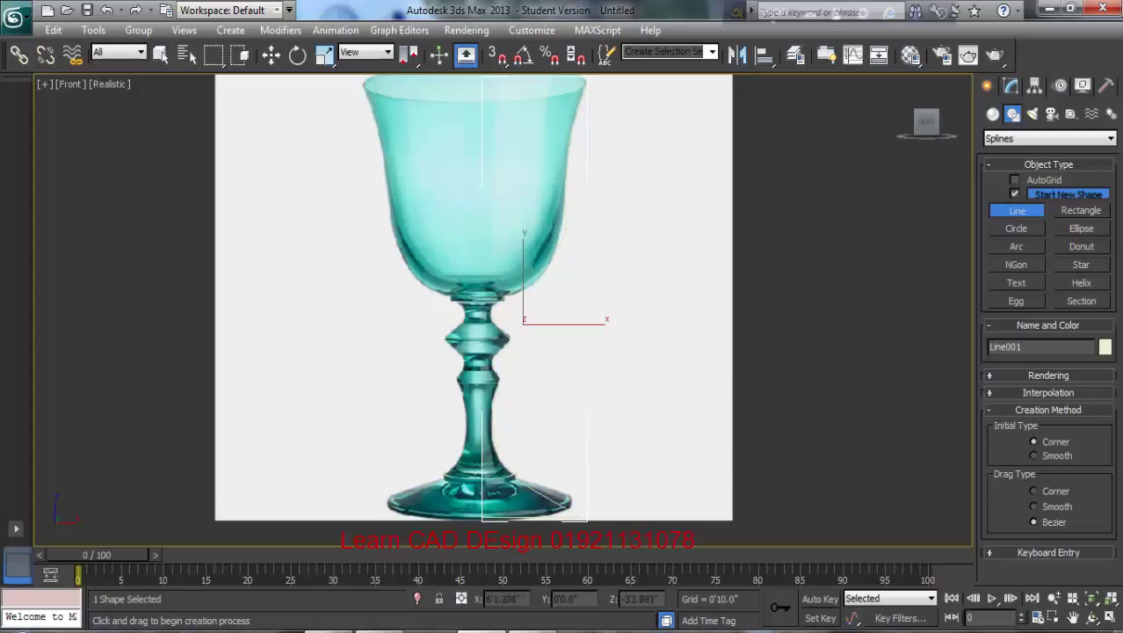
pyautogui.scroll(-2, 503, 275)
pyautogui.moveTo(504, 301); pyautogui.dragTo(537, 283, button='middle')
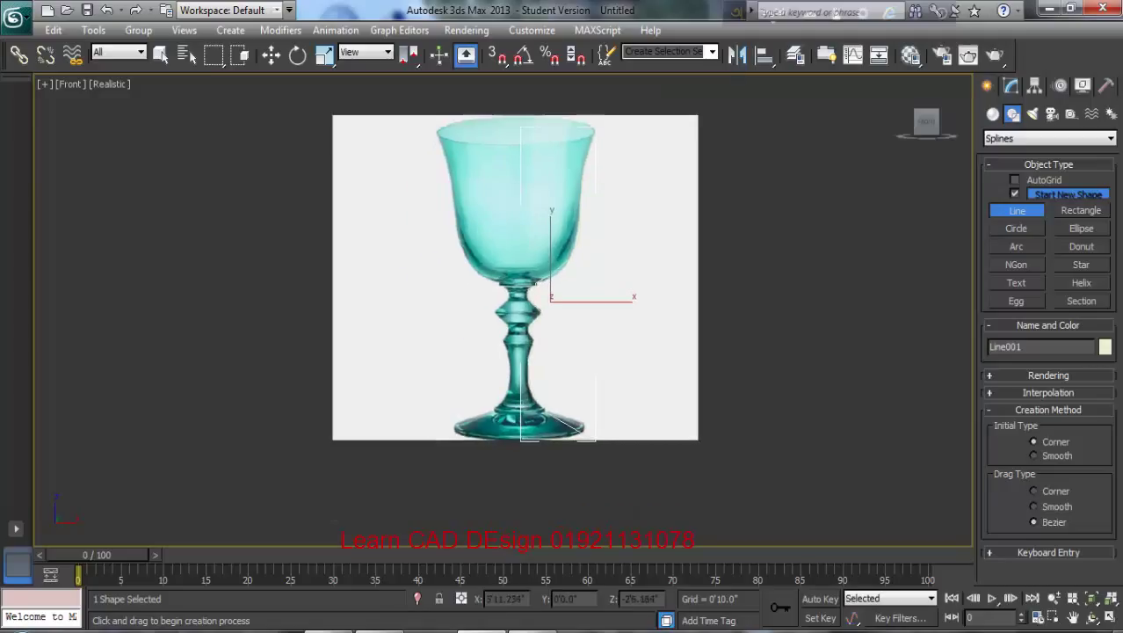
pyautogui.hotkey('alt', 'w')
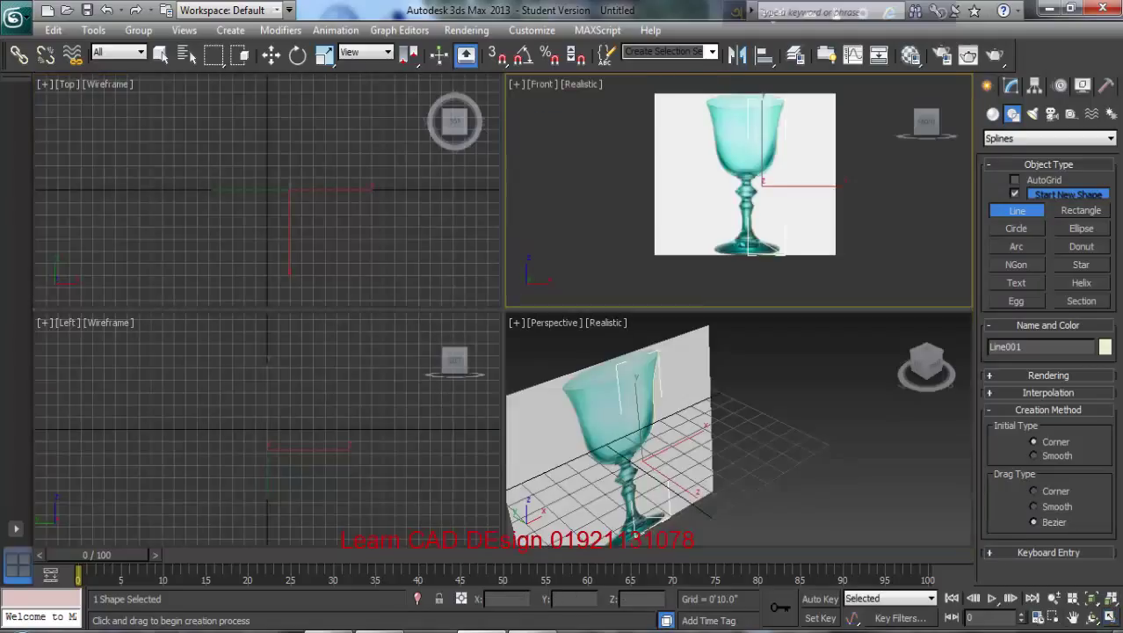
# Move the goblet reference image plane along negative X to about X -7'7.6", clear of the traced profile.
pyautogui.press('w')
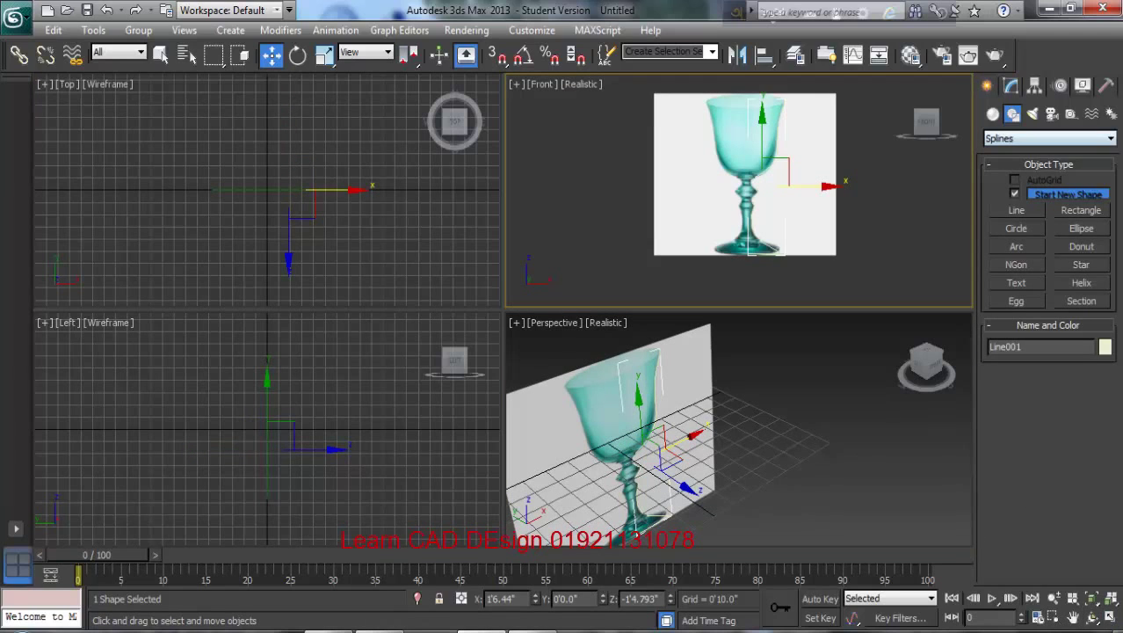
pyautogui.click(161, 55)
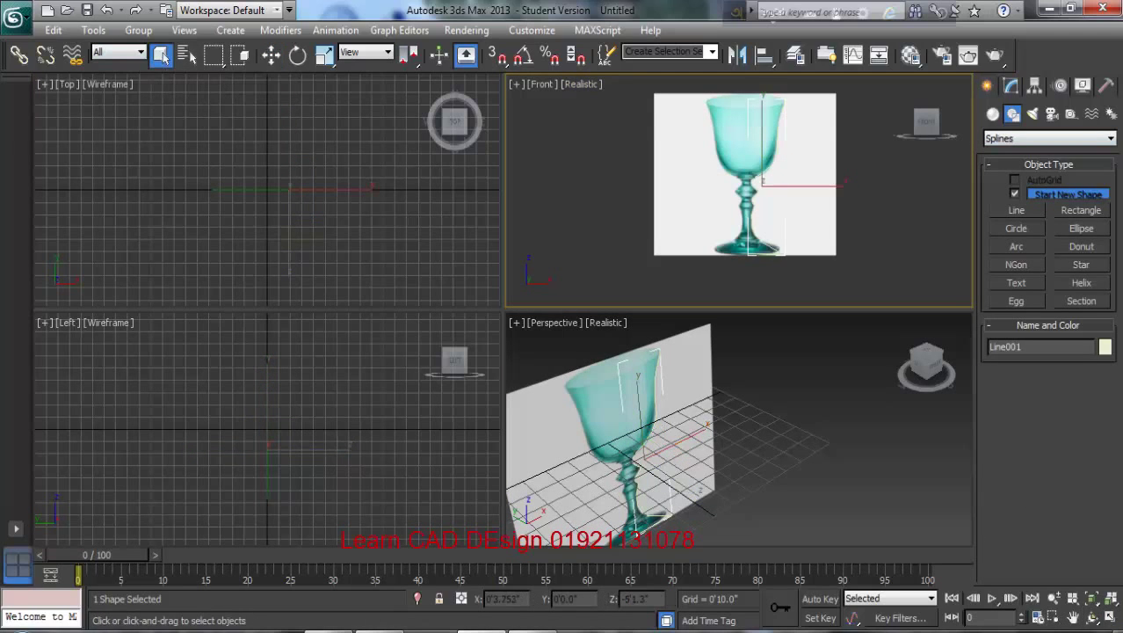
pyautogui.click(694, 226)
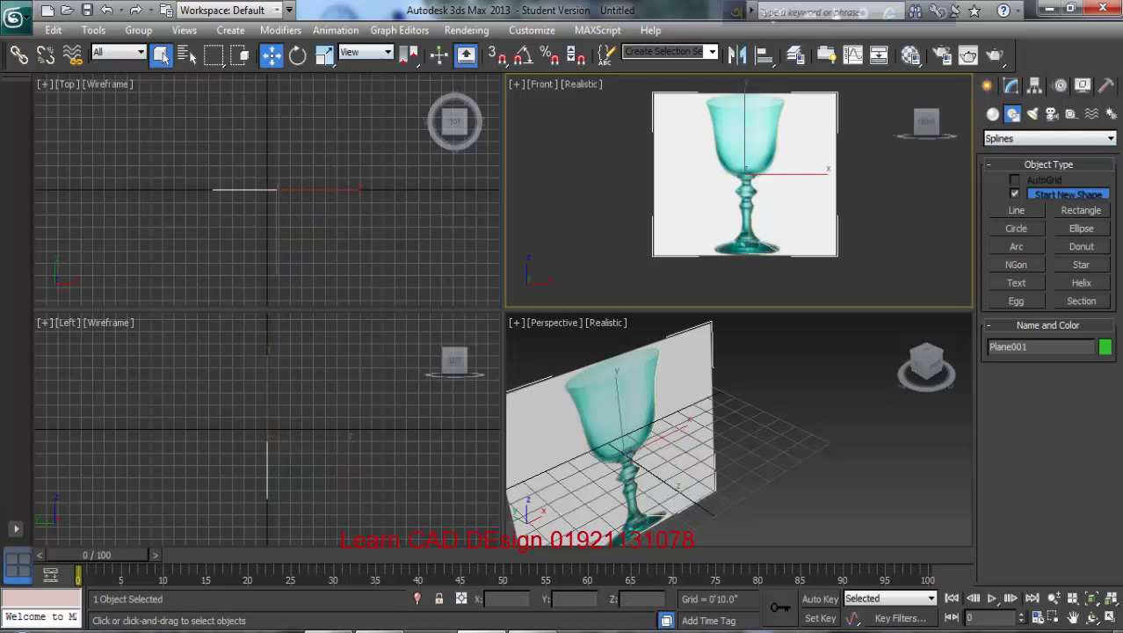
pyautogui.click(271, 55)
pyautogui.moveTo(796, 174); pyautogui.dragTo(631, 174)
pyautogui.moveTo(703, 222)
pyautogui.mouseDown(button='middle')
pyautogui.moveTo(668, 262)
pyautogui.moveTo(683, 214)
pyautogui.mouseUp(button='middle')
pyautogui.scroll(2, 667, 262)
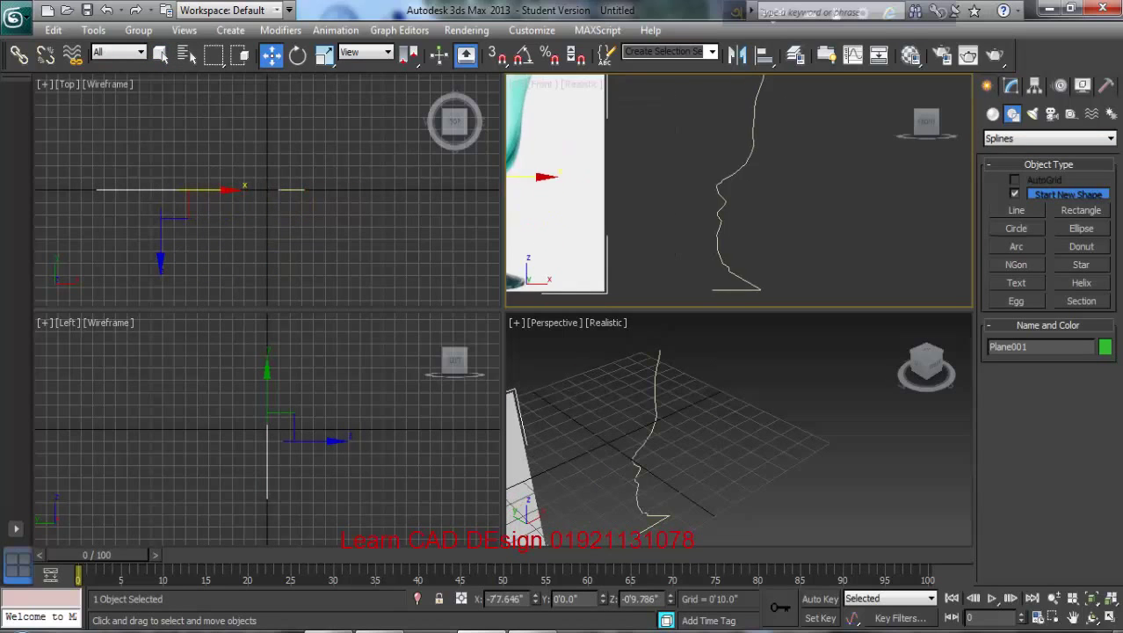
# Maximize the Front view, select the traced profile line and enter its Vertex sub-object level.
pyautogui.hotkey('alt', 'w')
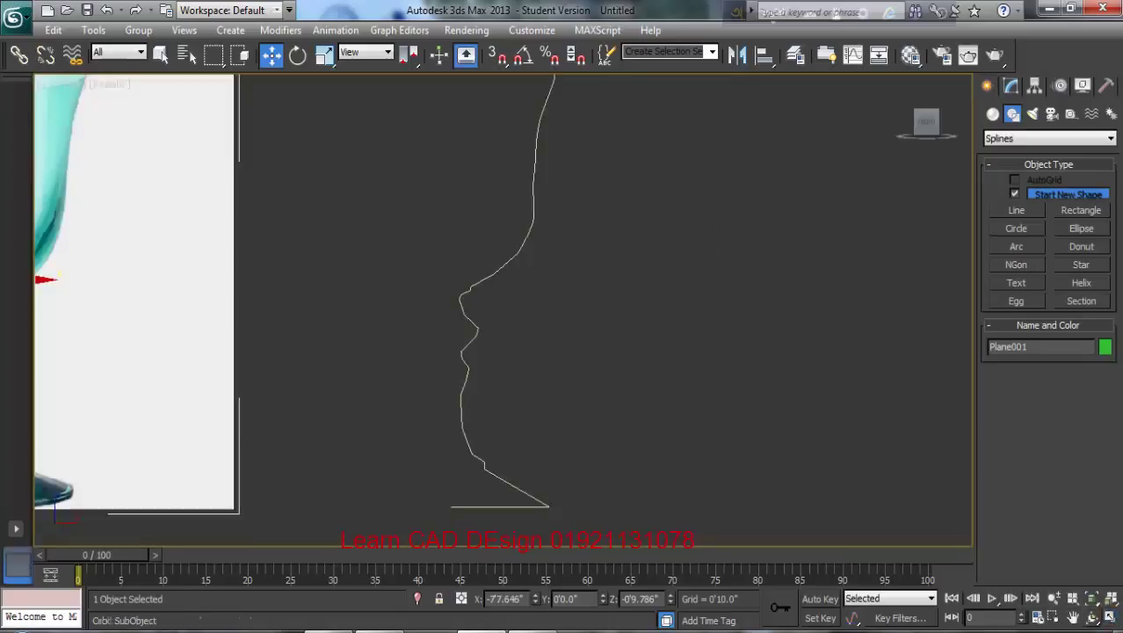
pyautogui.scroll(-3, 501, 308)
pyautogui.scroll(1, 503, 310)
pyautogui.moveTo(503, 310); pyautogui.dragTo(585, 231, button='middle')
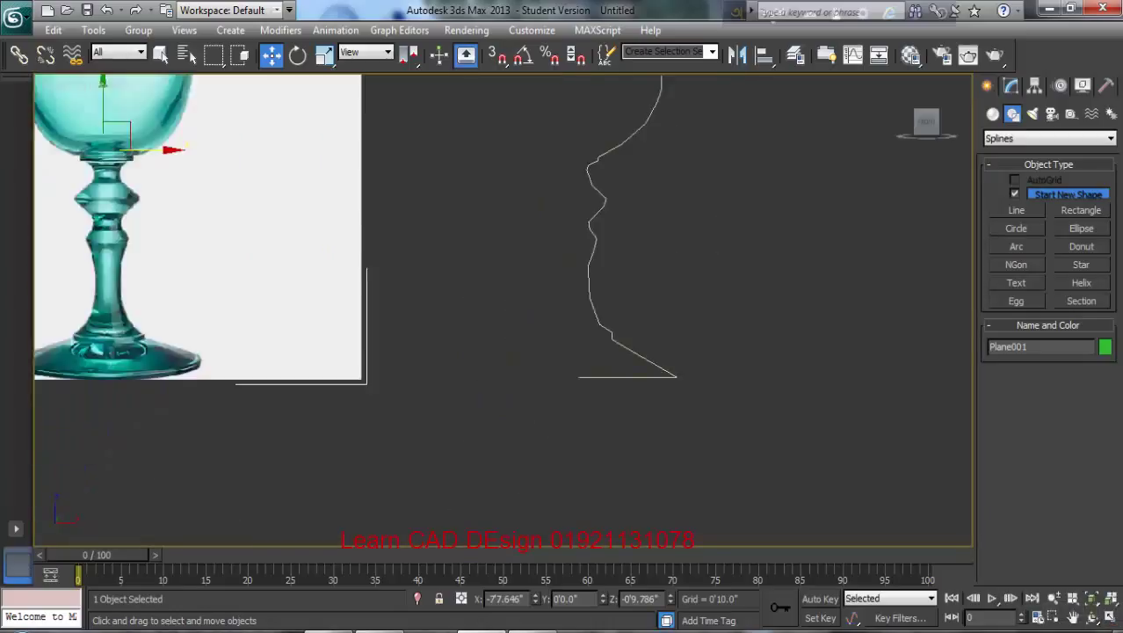
pyautogui.scroll(2, 586, 230)
pyautogui.scroll(-1, 585, 231)
pyautogui.click(625, 280)
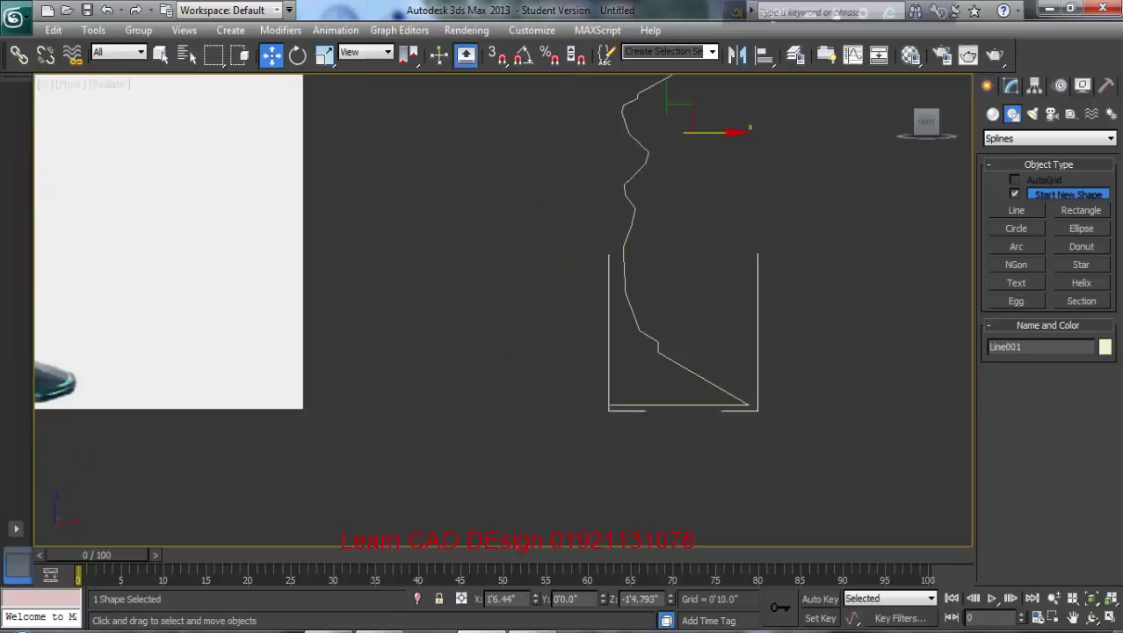
pyautogui.scroll(-1, 625, 279)
pyautogui.click(1010, 86)
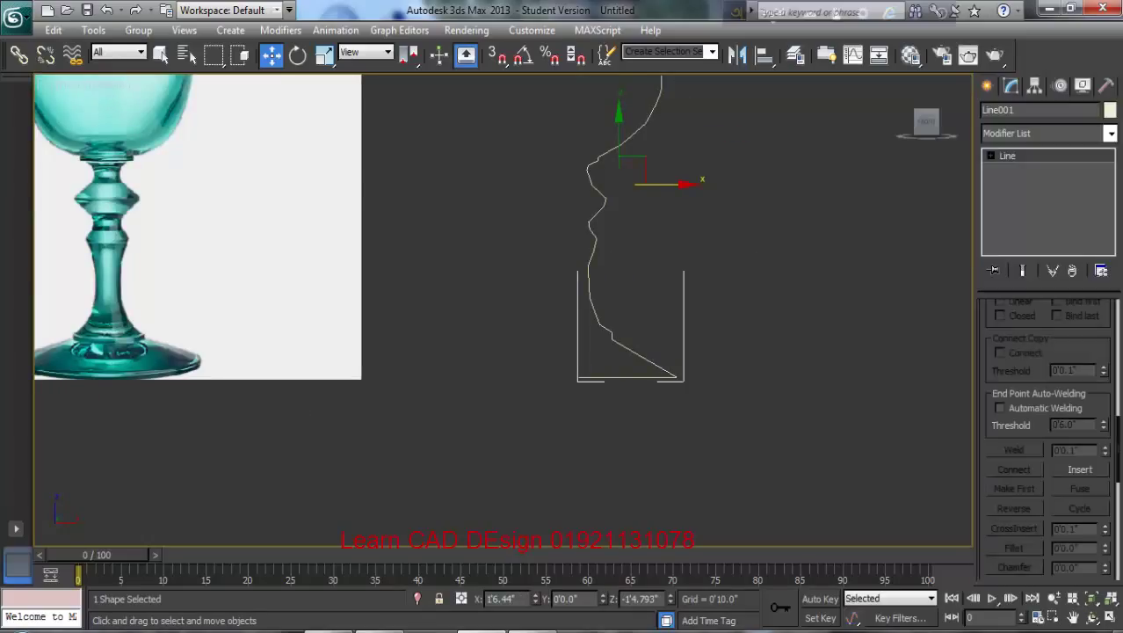
pyautogui.click(990, 155)
pyautogui.click(1021, 169)
# Fillet the sharp outer corner of the goblet's foot into a small rounded edge.
pyautogui.scroll(5, 552, 339)
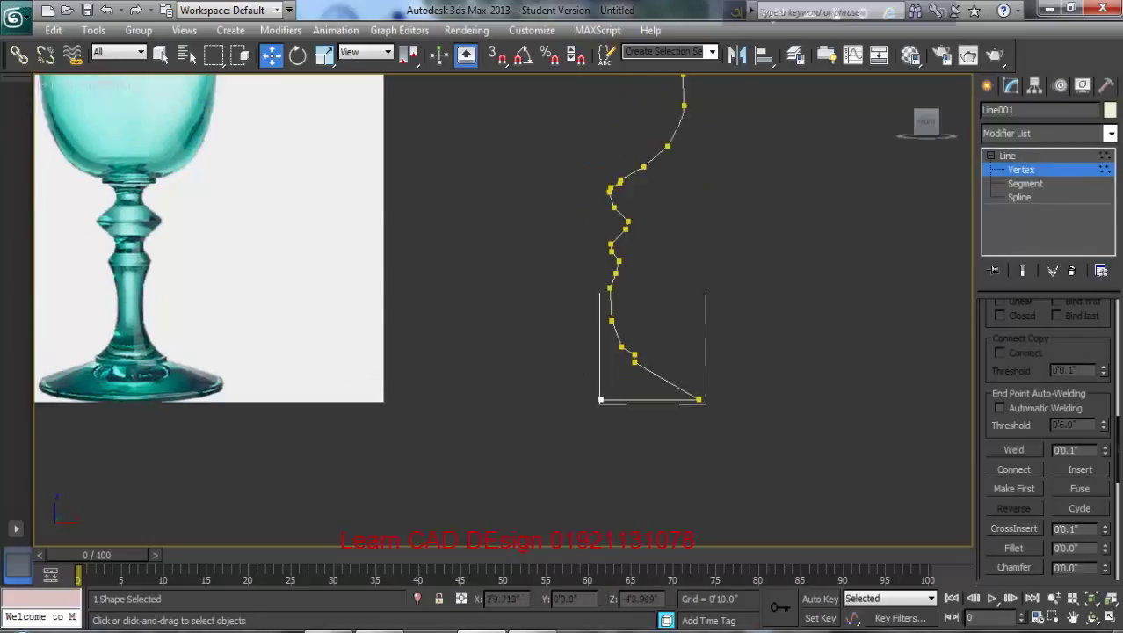
pyautogui.scroll(-2, 504, 309)
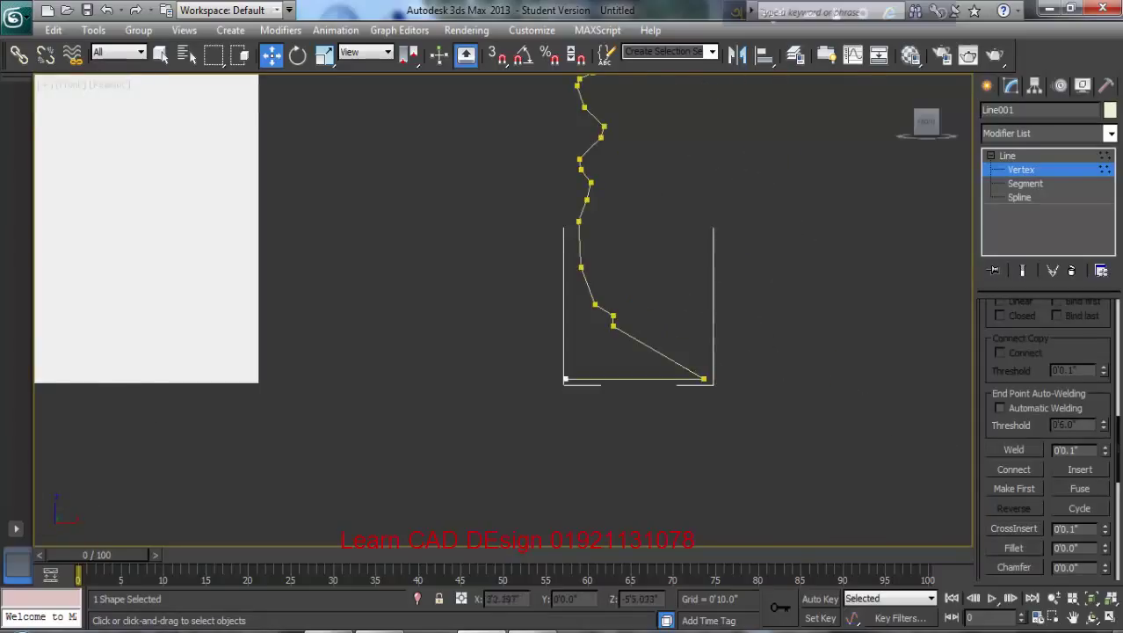
pyautogui.scroll(-1, 504, 309)
pyautogui.moveTo(504, 309); pyautogui.dragTo(626, 309, button='middle')
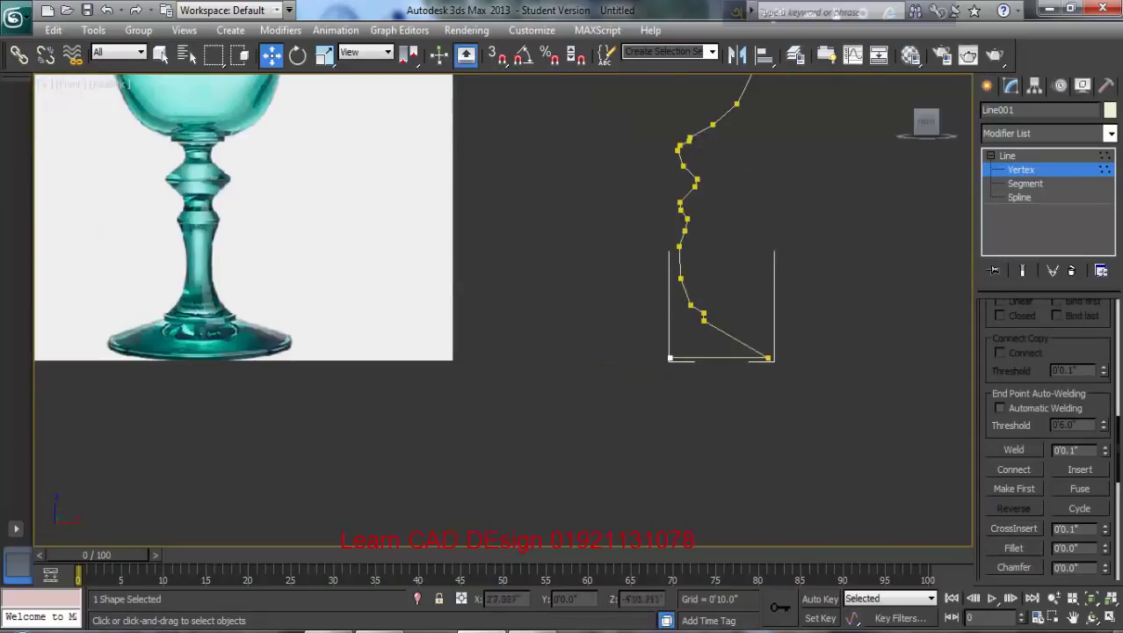
pyautogui.scroll(2, 626, 309)
pyautogui.moveTo(615, 362); pyautogui.dragTo(366, 376, button='middle')
pyautogui.scroll(2, 504, 309)
pyautogui.scroll(-2, 504, 309)
pyautogui.moveTo(503, 309); pyautogui.dragTo(422, 280, button='middle')
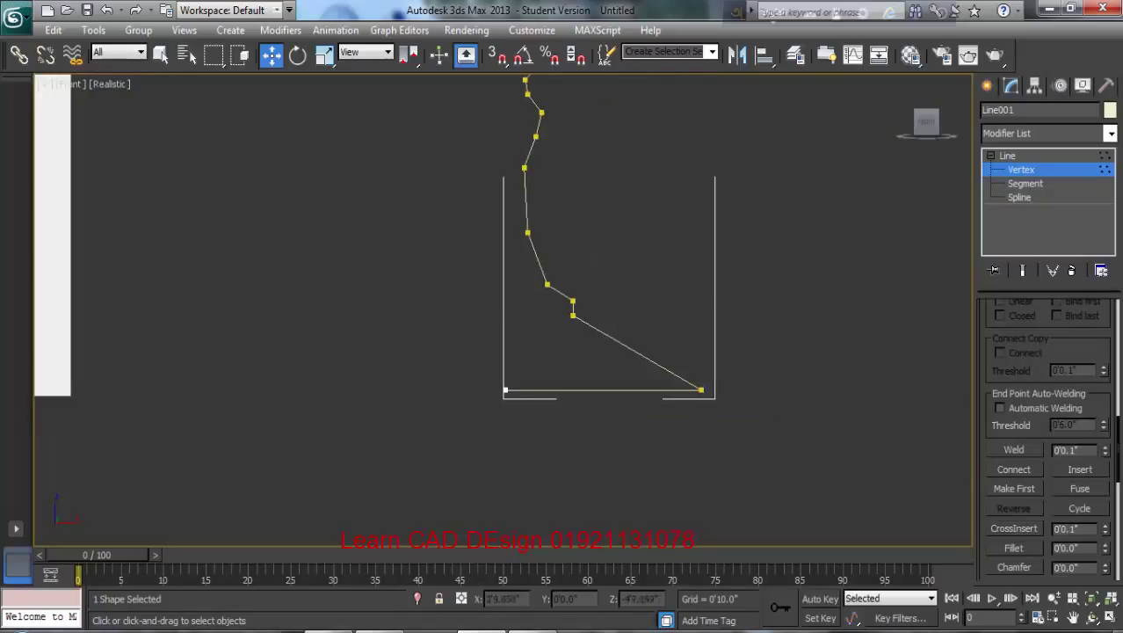
pyautogui.click(1014, 548)
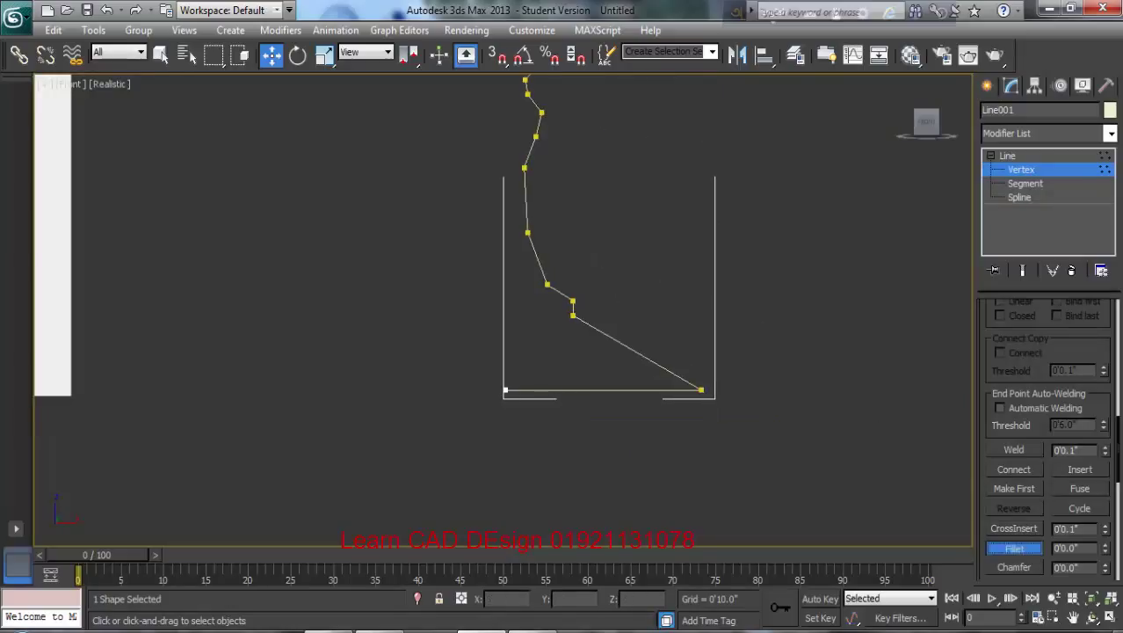
pyautogui.moveTo(700, 390); pyautogui.dragTo(700, 367)
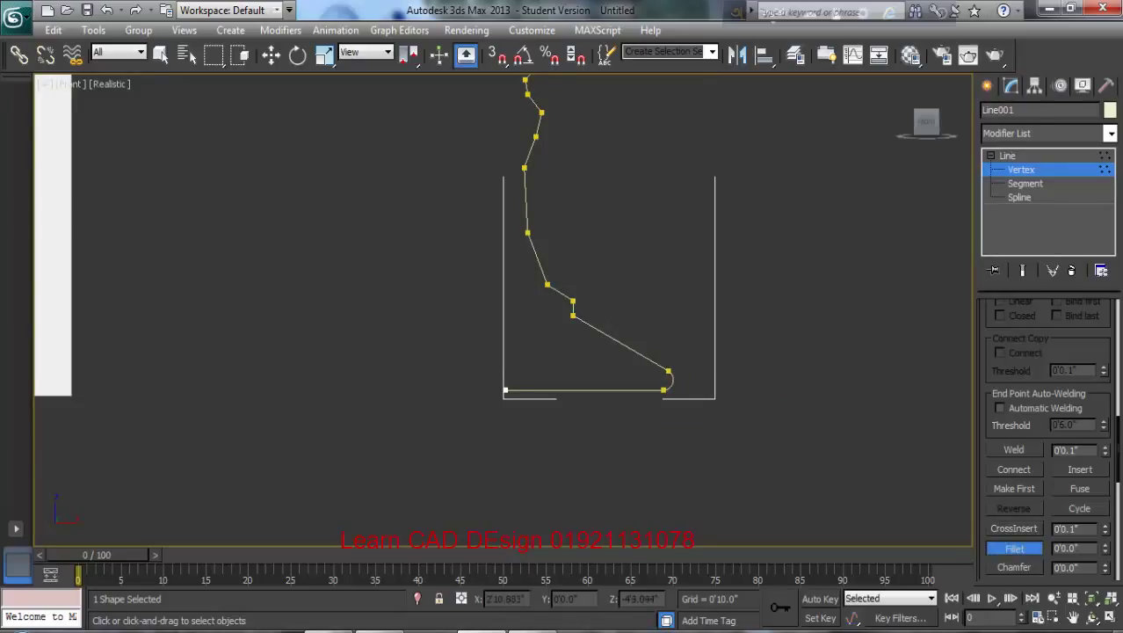
# Fillet the three vertices along the lower stem above the foot's small step to smooth the stem curve.
pyautogui.moveTo(461, 312); pyautogui.dragTo(453, 396, button='middle')
pyautogui.scroll(3, 544, 361)
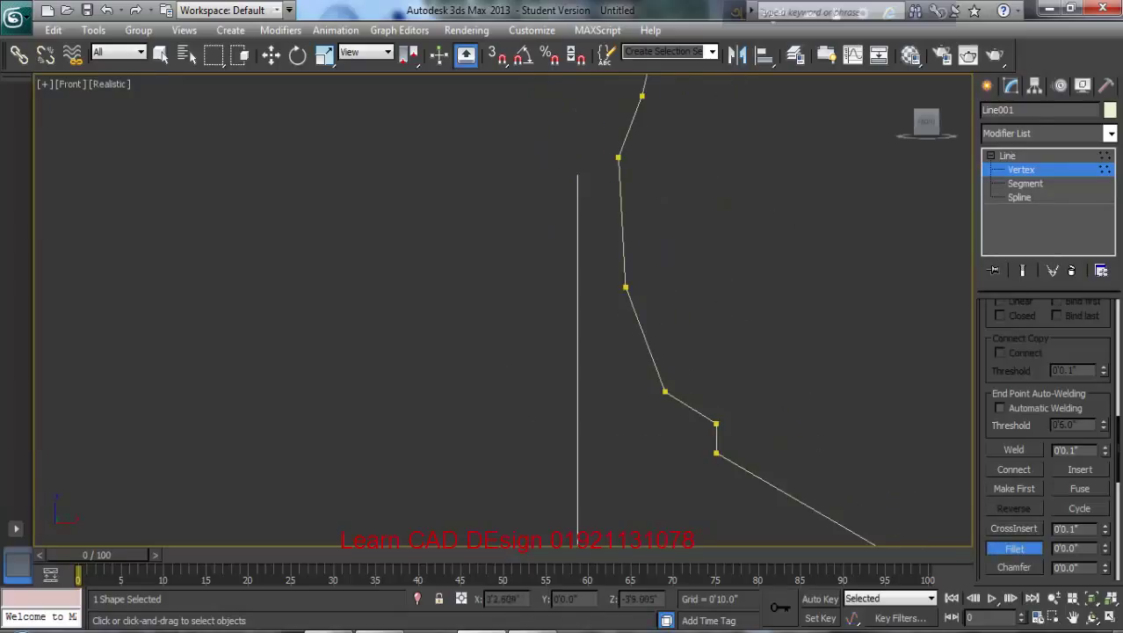
pyautogui.moveTo(665, 391); pyautogui.dragTo(665, 361)
pyautogui.moveTo(626, 287); pyautogui.dragTo(625, 248)
pyautogui.moveTo(654, 255); pyautogui.dragTo(636, 412, button='middle')
pyautogui.moveTo(599, 314); pyautogui.dragTo(599, 267)
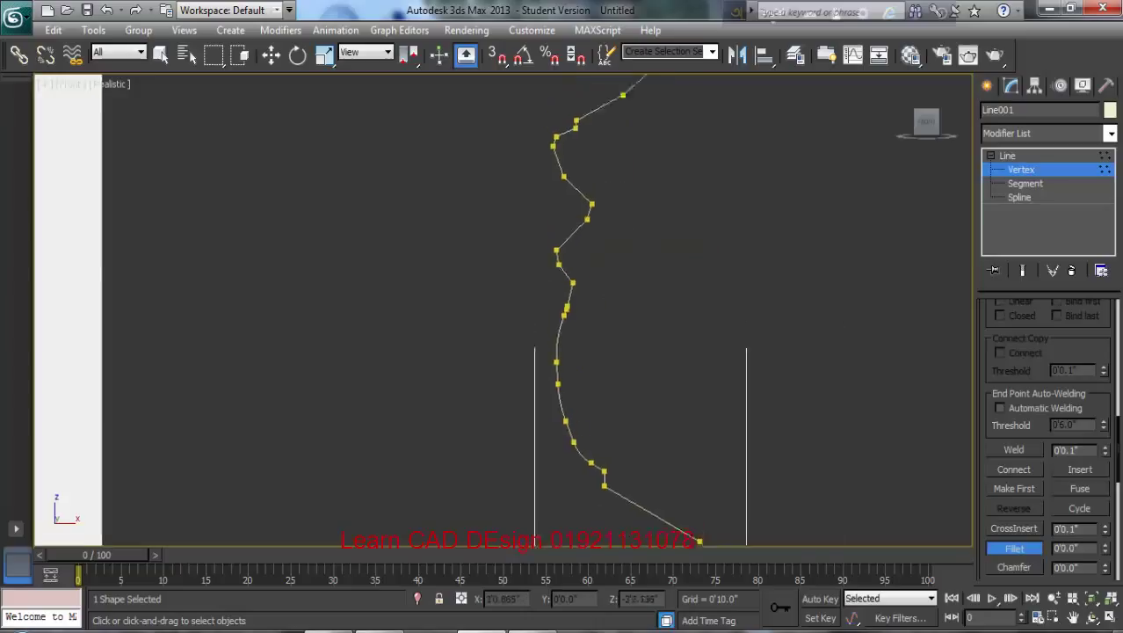
# Fillet the lower stem ring's outer vertex and the two neck vertices directly above it.
pyautogui.scroll(10, 494, 236)
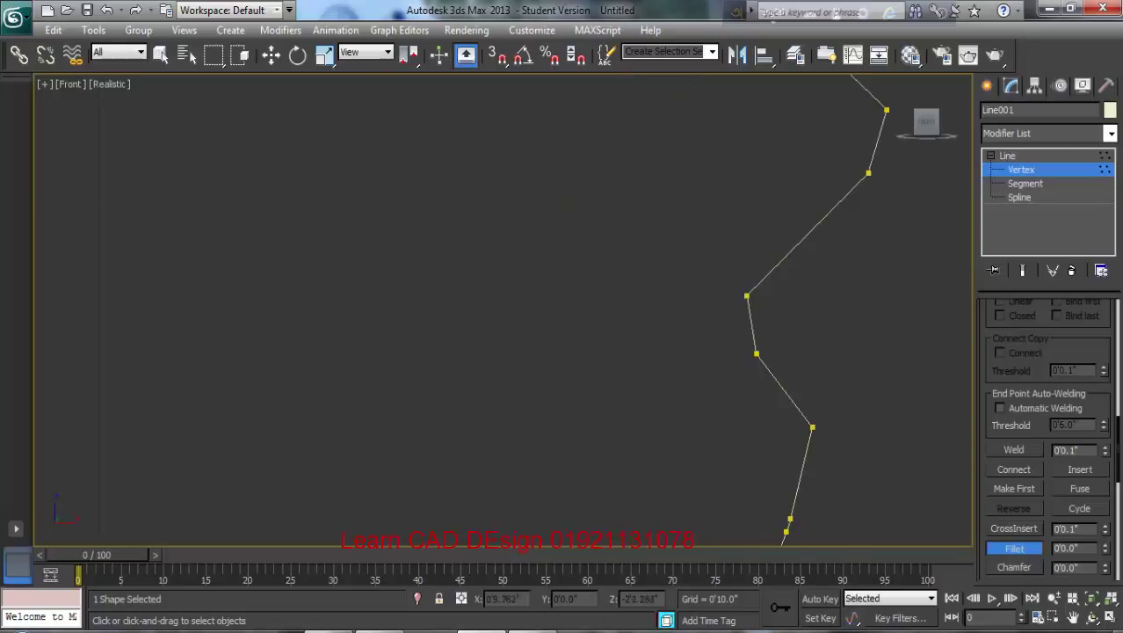
pyautogui.moveTo(813, 427); pyautogui.dragTo(813, 415)
pyautogui.moveTo(756, 354); pyautogui.dragTo(757, 346)
pyautogui.moveTo(747, 295); pyautogui.dragTo(747, 277)
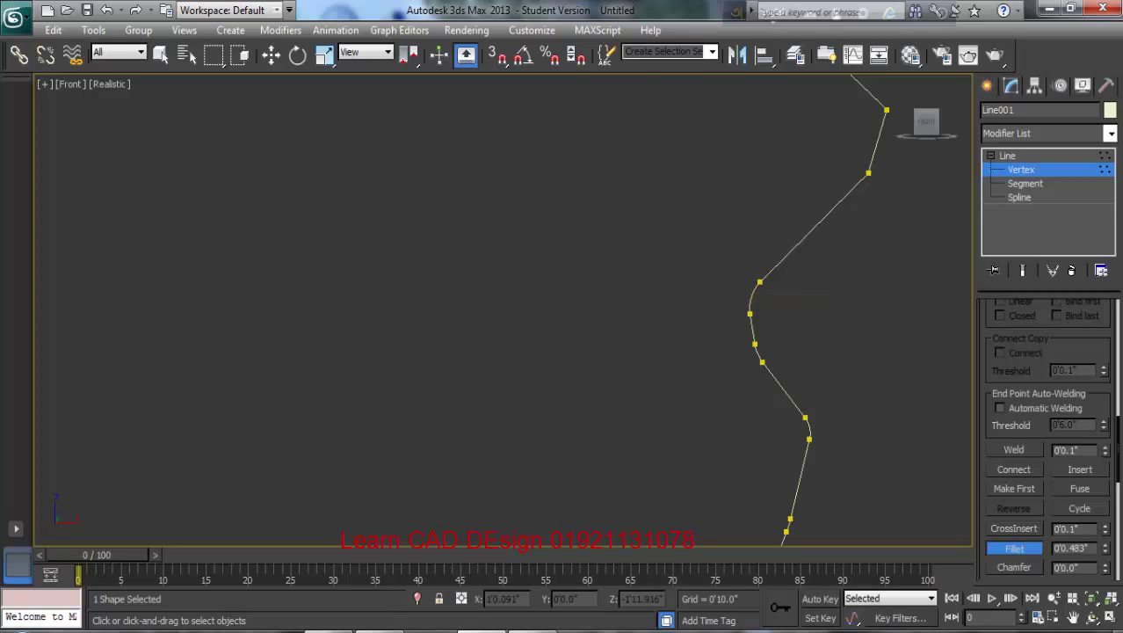
# Fillet the two outer vertices of the upper stem ring to round its edge.
pyautogui.moveTo(745, 294); pyautogui.dragTo(581, 412, button='middle')
pyautogui.scroll(2, 581, 412)
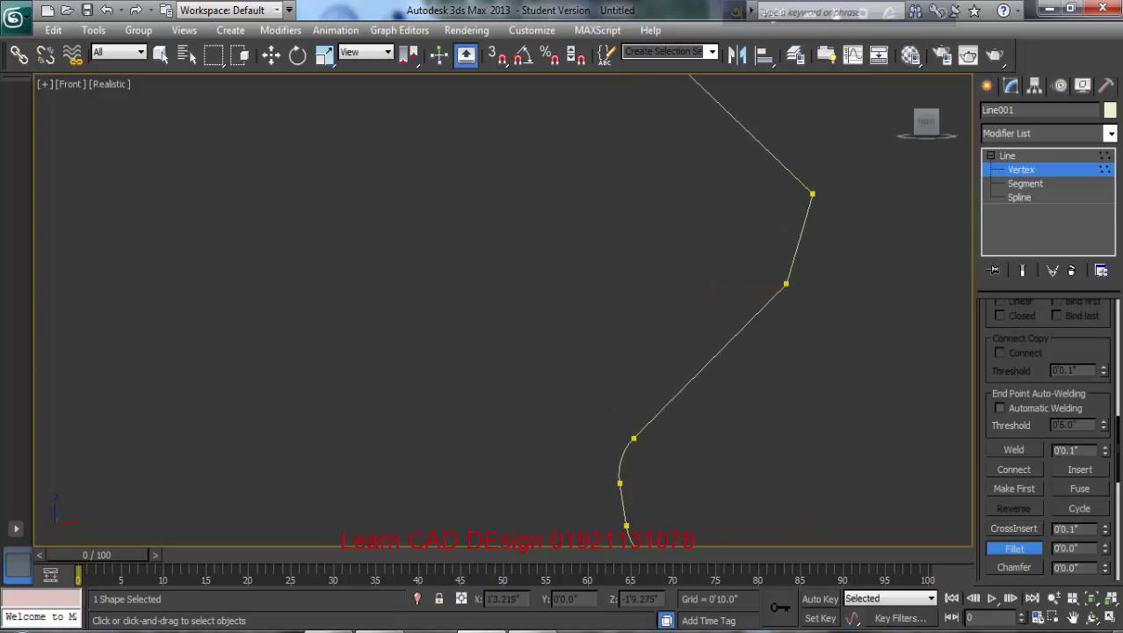
pyautogui.moveTo(786, 284); pyautogui.dragTo(786, 259)
pyautogui.moveTo(813, 194); pyautogui.dragTo(812, 168)
# Fillet the vertex above the upper stem ring and the two tight corners of the narrow neck beneath the bowl.
pyautogui.scroll(-6, 747, 281)
pyautogui.moveTo(676, 373); pyautogui.dragTo(709, 546, button='middle')
pyautogui.moveTo(585, 386); pyautogui.dragTo(586, 378)
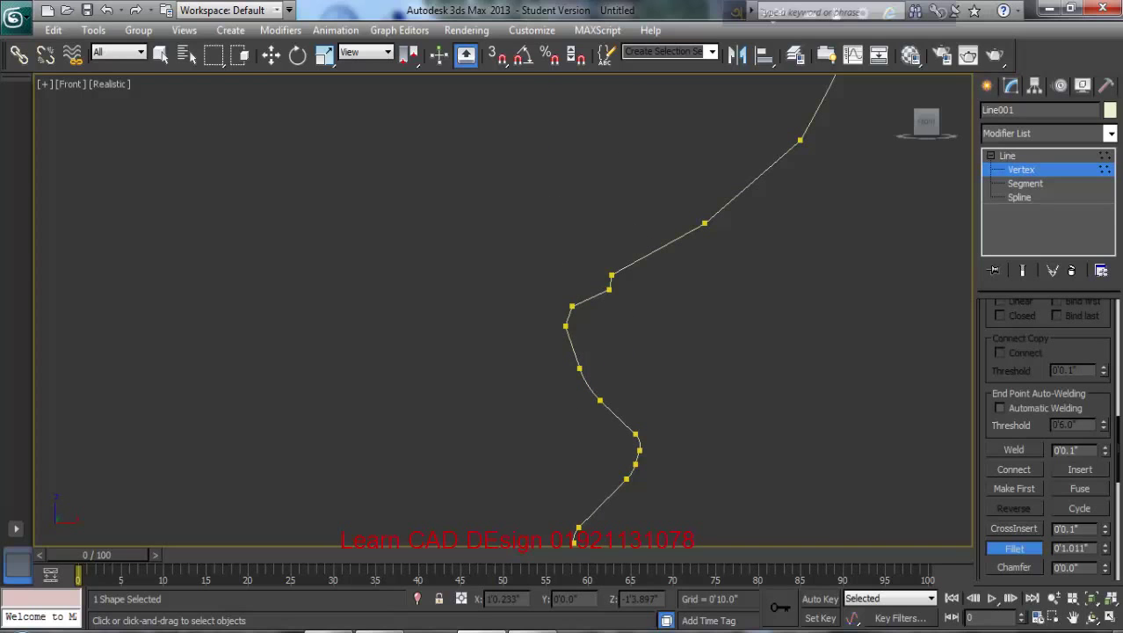
pyautogui.scroll(4, 502, 310)
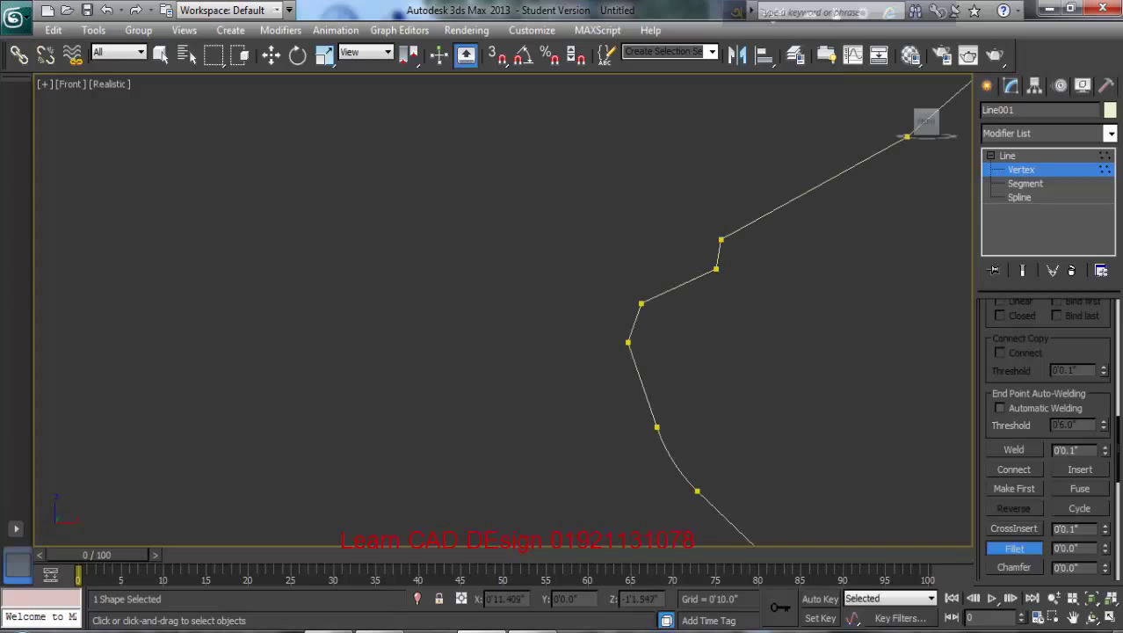
pyautogui.moveTo(627, 342); pyautogui.dragTo(641, 297)
# Fillet the four vertices along the underside and lower side of the bowl to smooth its curve.
pyautogui.scroll(-4, 241, 527)
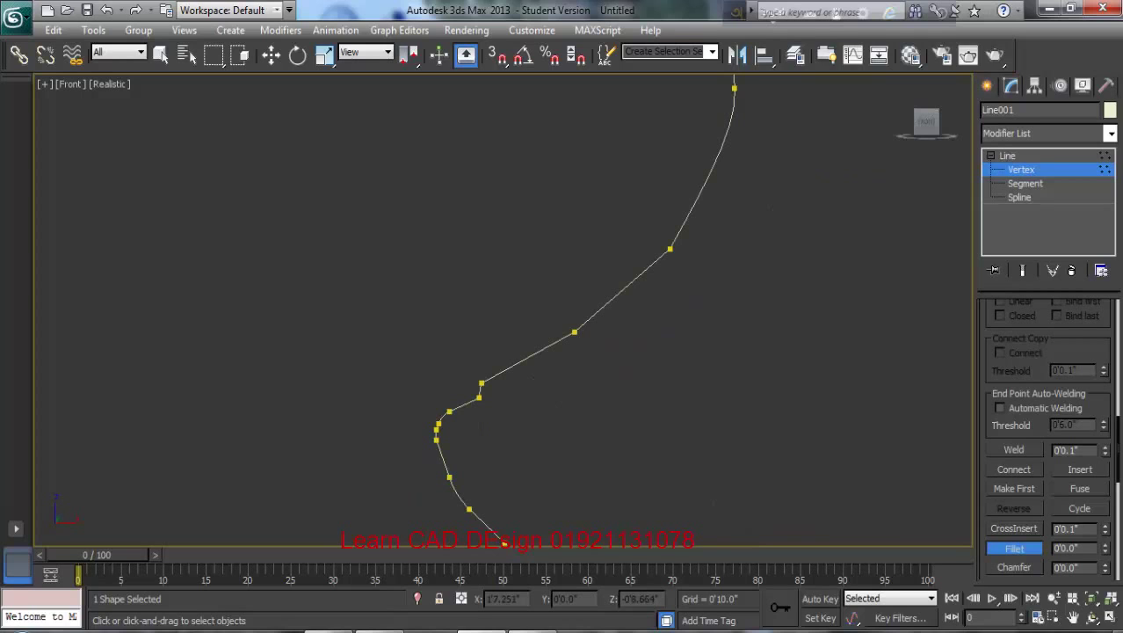
pyautogui.moveTo(573, 332); pyautogui.dragTo(574, 322)
pyautogui.moveTo(670, 249); pyautogui.dragTo(670, 233)
pyautogui.scroll(2, 670, 233)
pyautogui.moveTo(670, 232); pyautogui.dragTo(605, 452, button='middle')
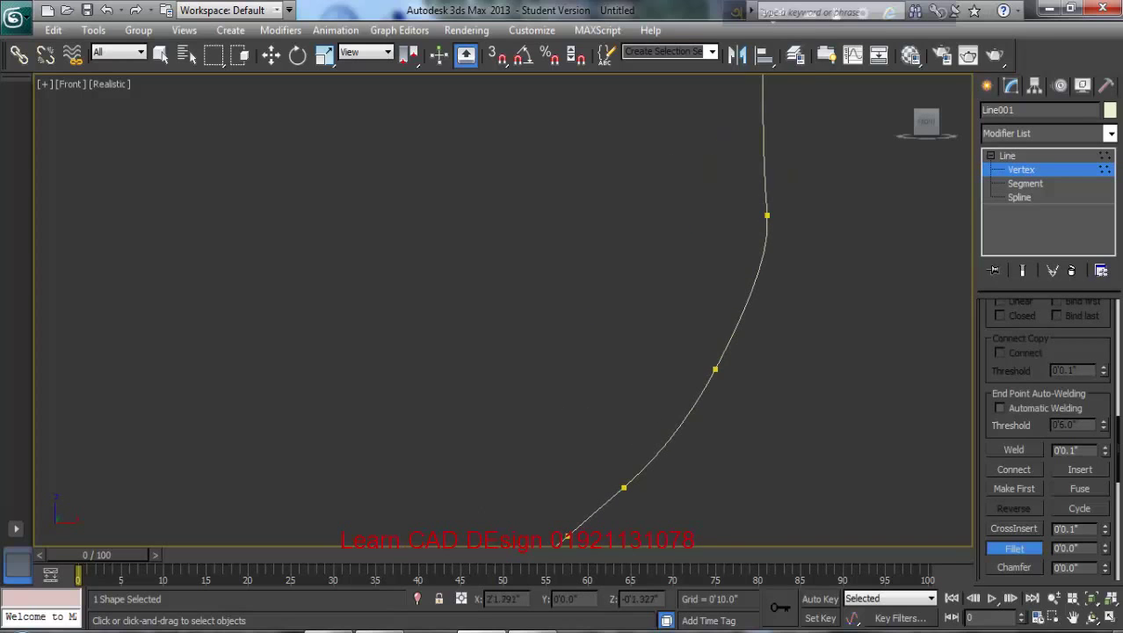
pyautogui.moveTo(715, 369); pyautogui.dragTo(718, 344)
pyautogui.moveTo(767, 215); pyautogui.dragTo(767, 179)
# Fillet the two upper bowl side vertices and the vertex just below the rim.
pyautogui.scroll(-4, 767, 179)
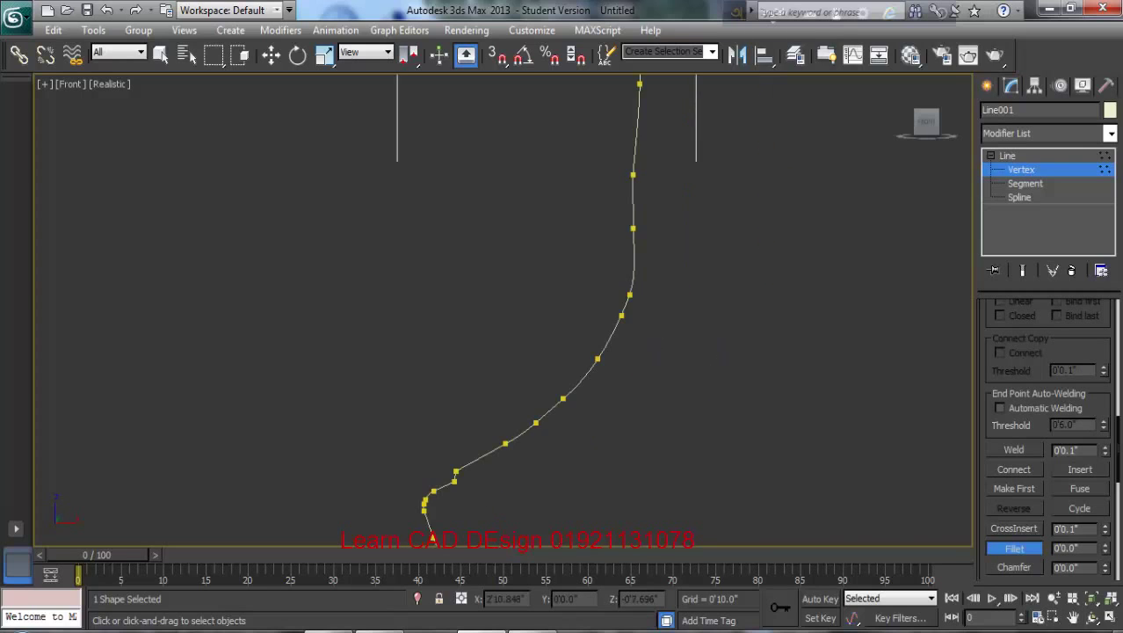
pyautogui.moveTo(767, 180); pyautogui.dragTo(739, 341, button='middle')
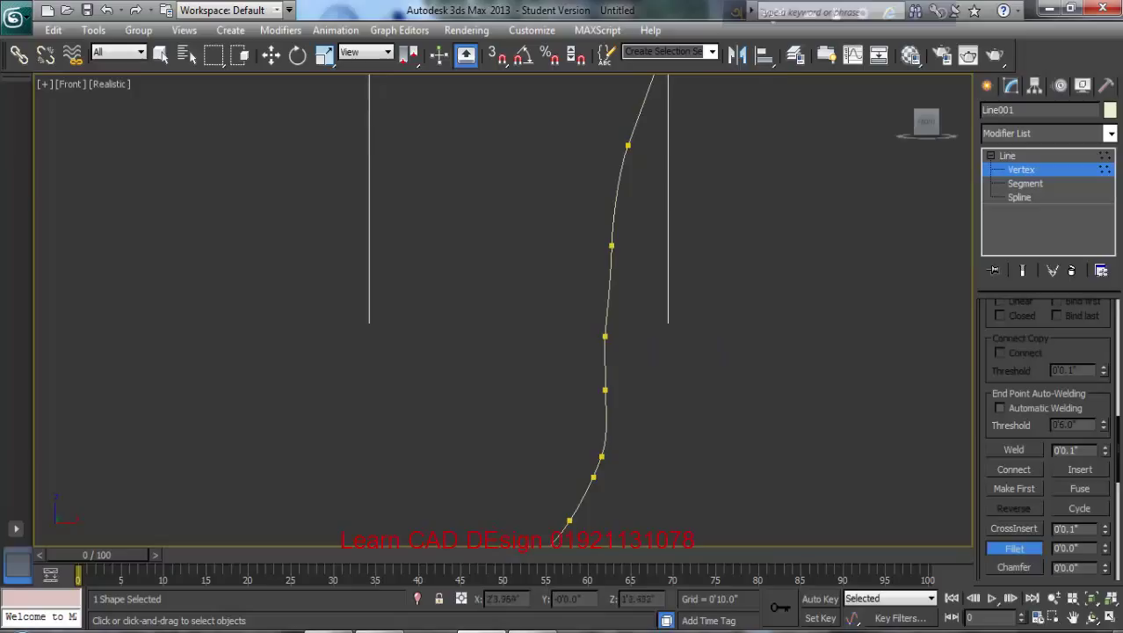
pyautogui.moveTo(611, 246); pyautogui.dragTo(613, 212)
pyautogui.moveTo(628, 145); pyautogui.dragTo(628, 123)
pyautogui.moveTo(629, 123); pyautogui.dragTo(583, 390, button='middle')
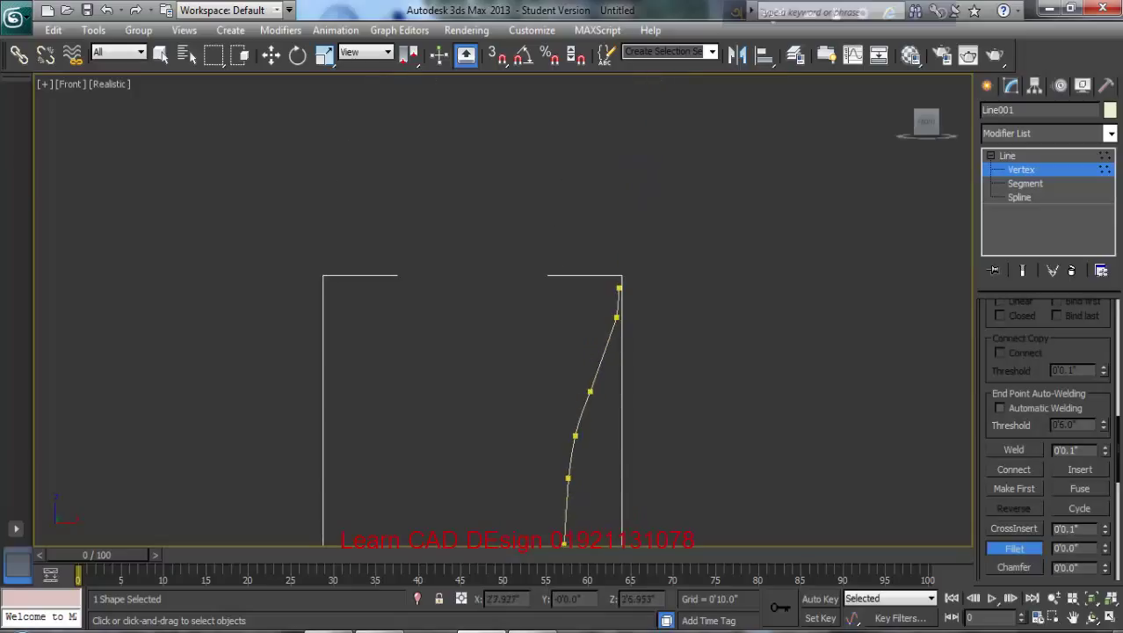
pyautogui.moveTo(617, 316); pyautogui.dragTo(616, 300)
# End the Fillet tool and leave sub-object editing so the whole profile line is selected.
pyautogui.moveTo(527, 422); pyautogui.dragTo(663, 160, button='middle')
pyautogui.moveTo(575, 476); pyautogui.dragTo(577, 474, button='middle')
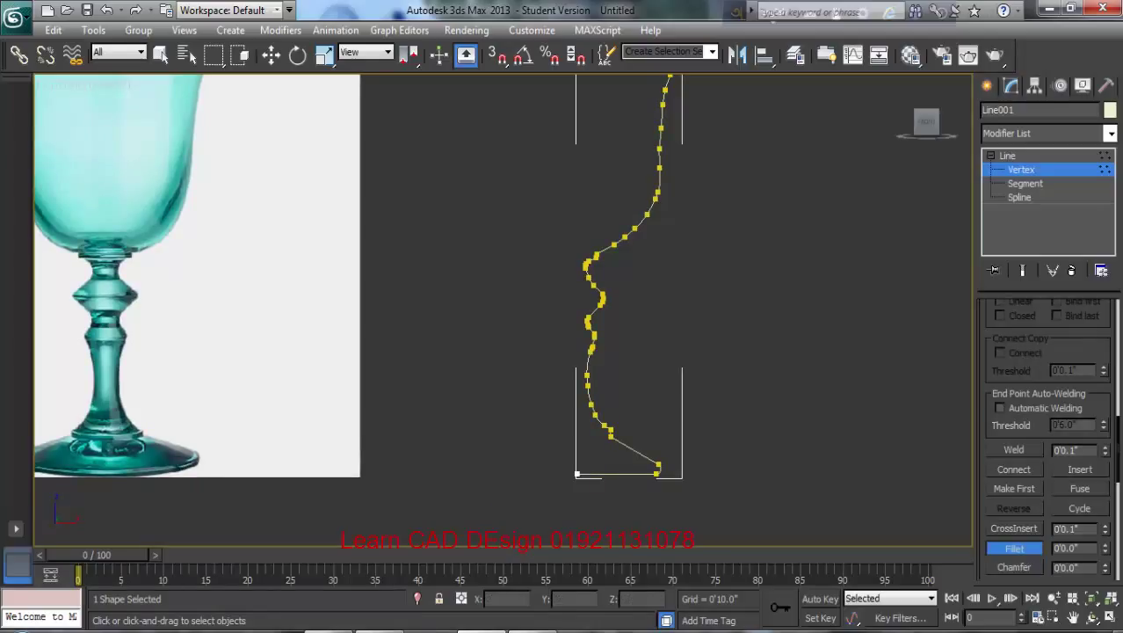
pyautogui.press('w')
pyautogui.press('2')
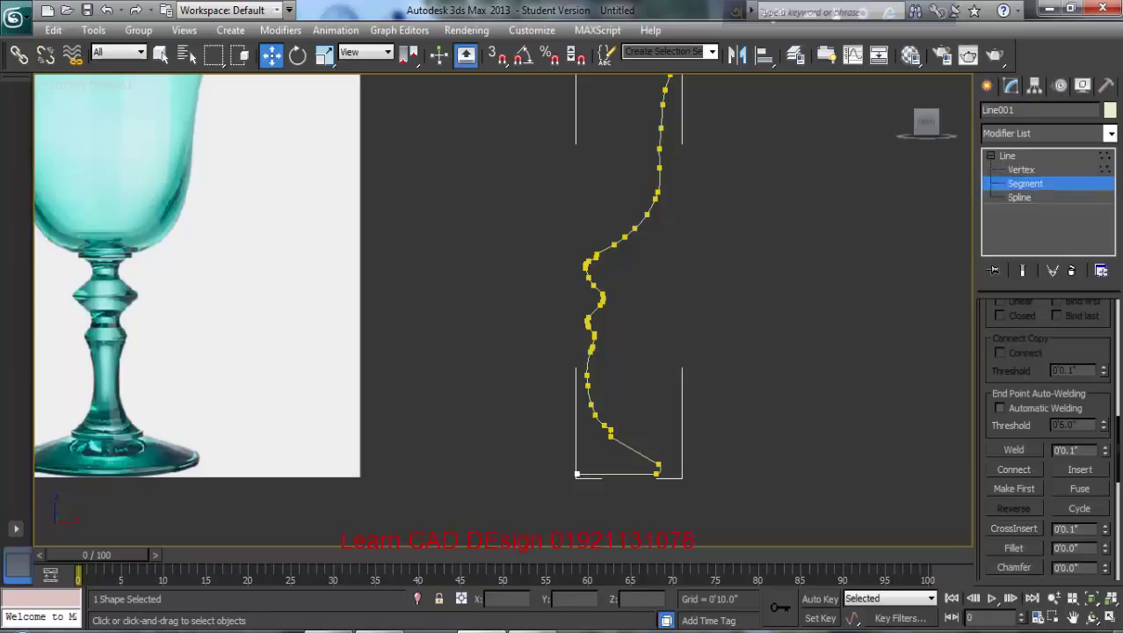
pyautogui.press('3')
pyautogui.press('3')
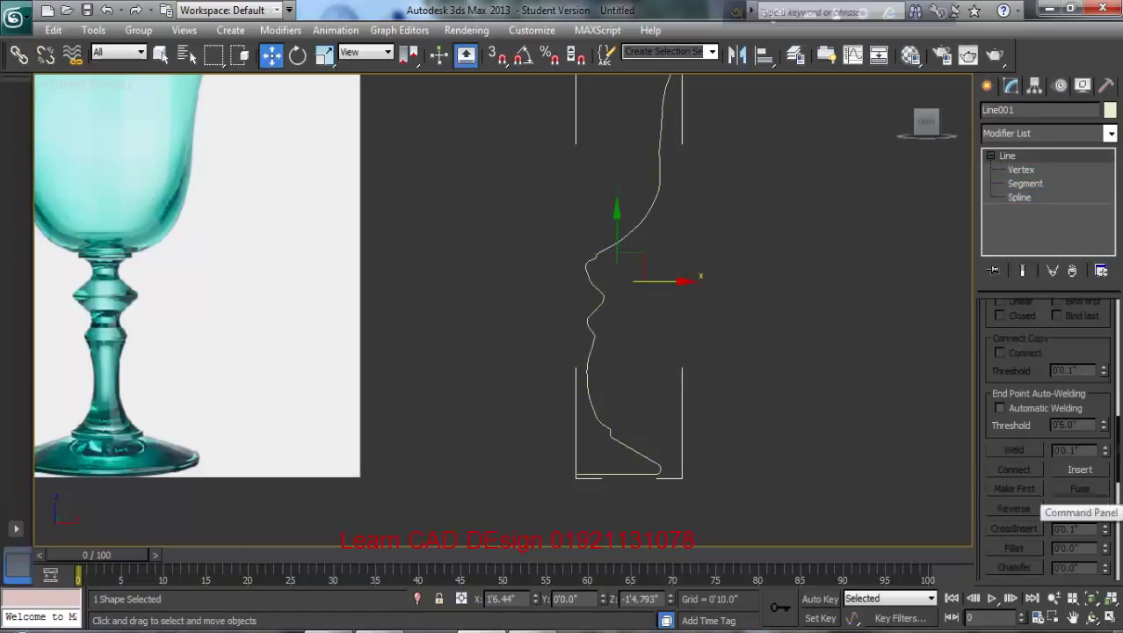
# Enter the spline sub-object level of the goblet profile line so the Outline option is available.
pyautogui.scroll(-5, 1045, 440)
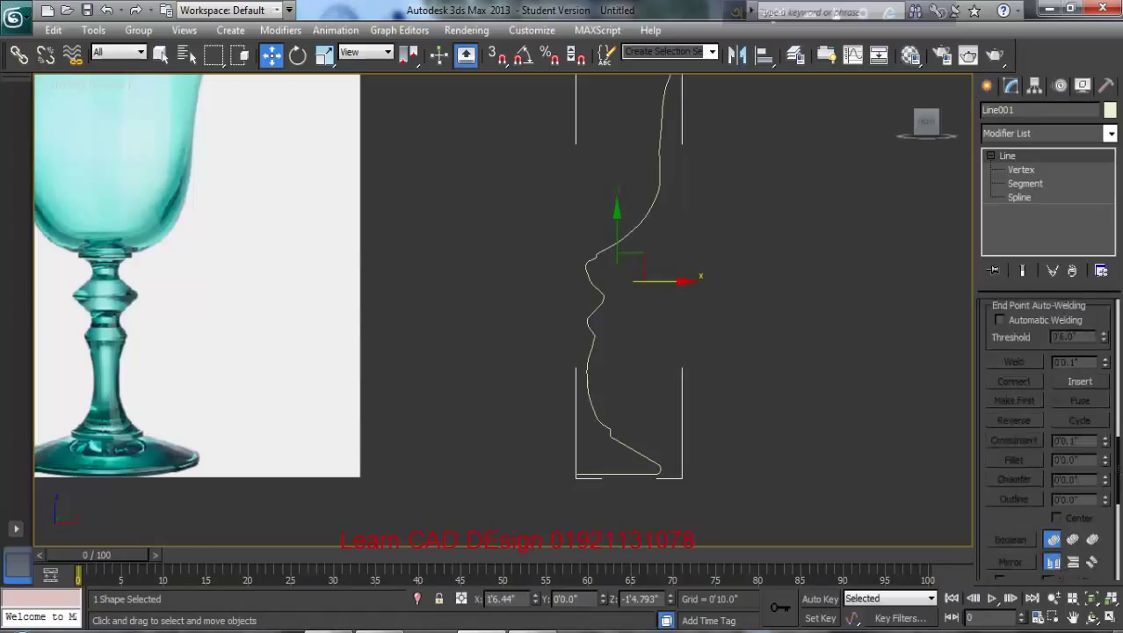
pyautogui.scroll(5, 1050, 439)
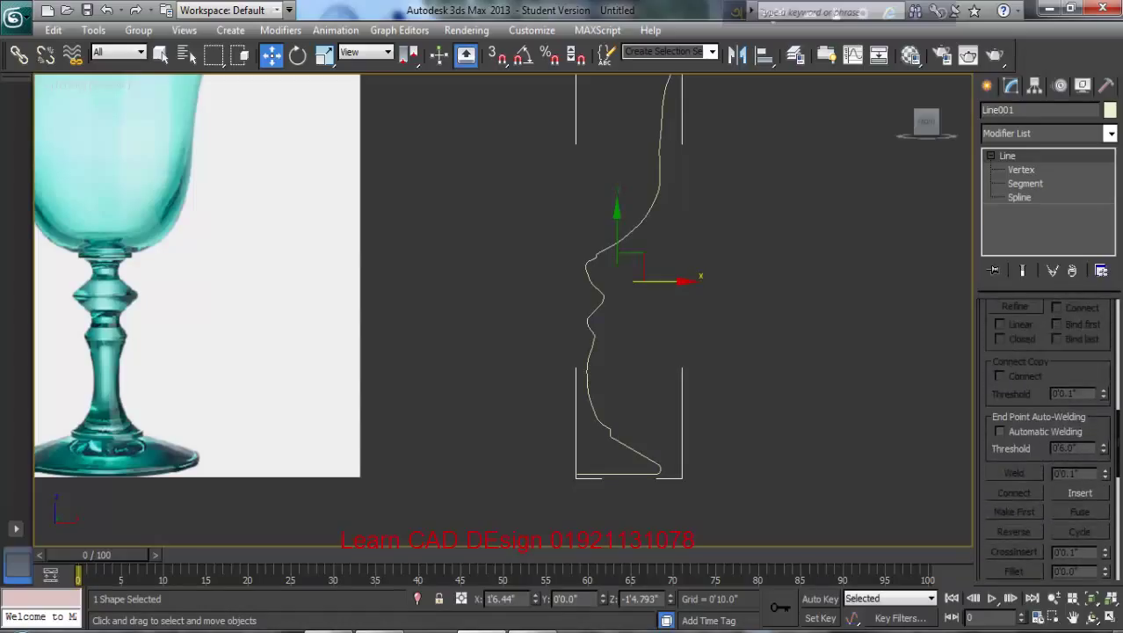
pyautogui.scroll(6, 1046, 439)
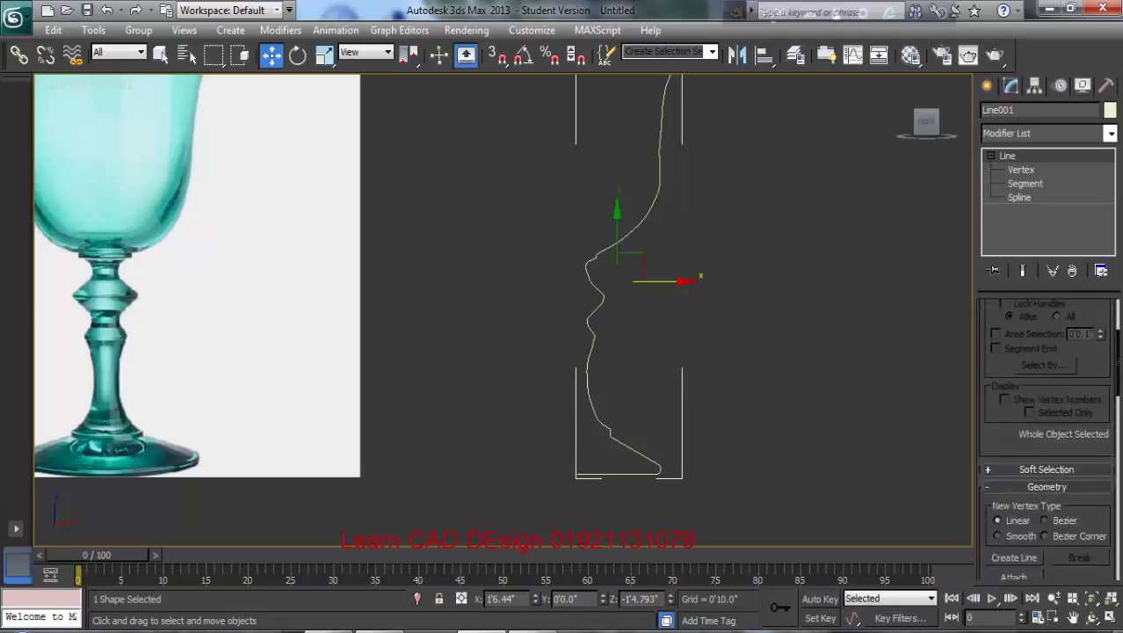
pyautogui.scroll(-6, 1046, 439)
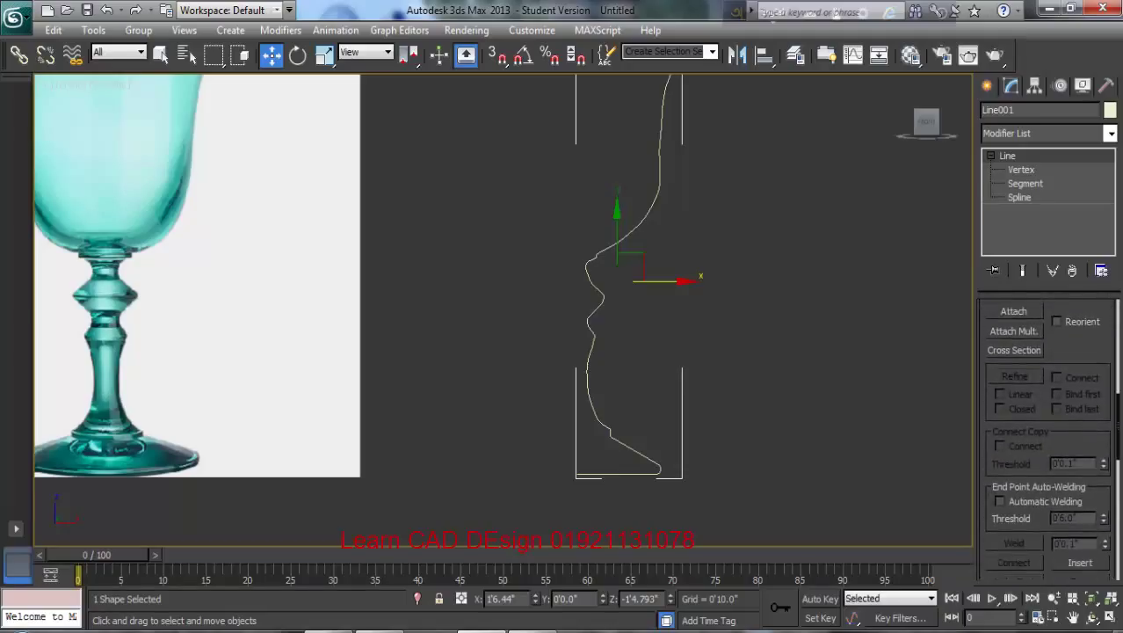
pyautogui.scroll(-6, 1046, 439)
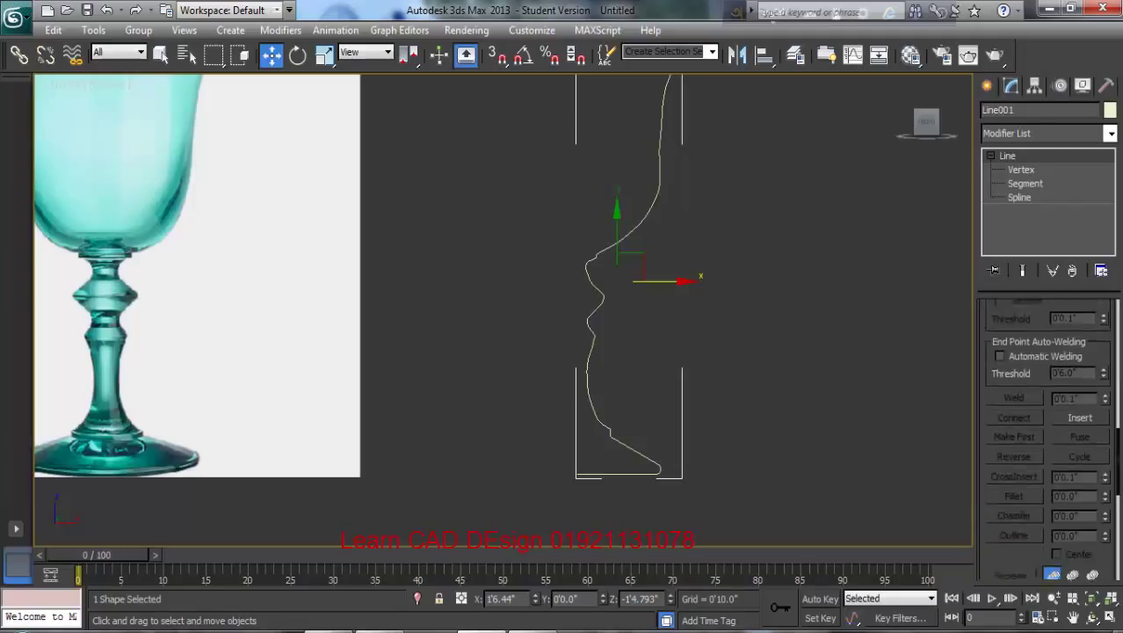
pyautogui.scroll(-6, 1046, 439)
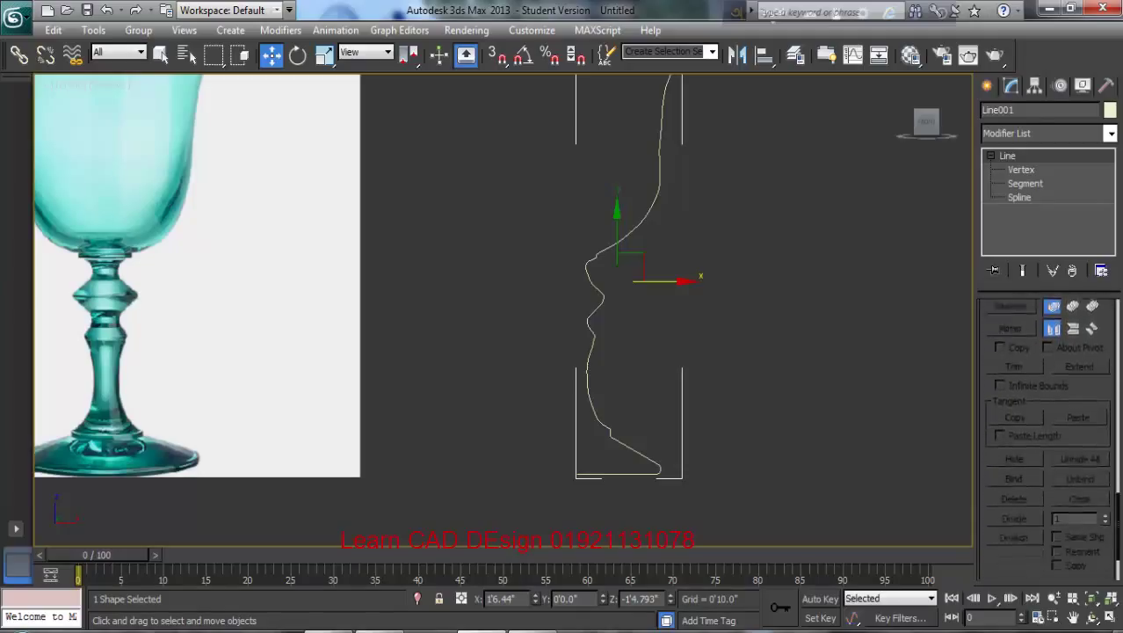
pyautogui.scroll(6, 1046, 439)
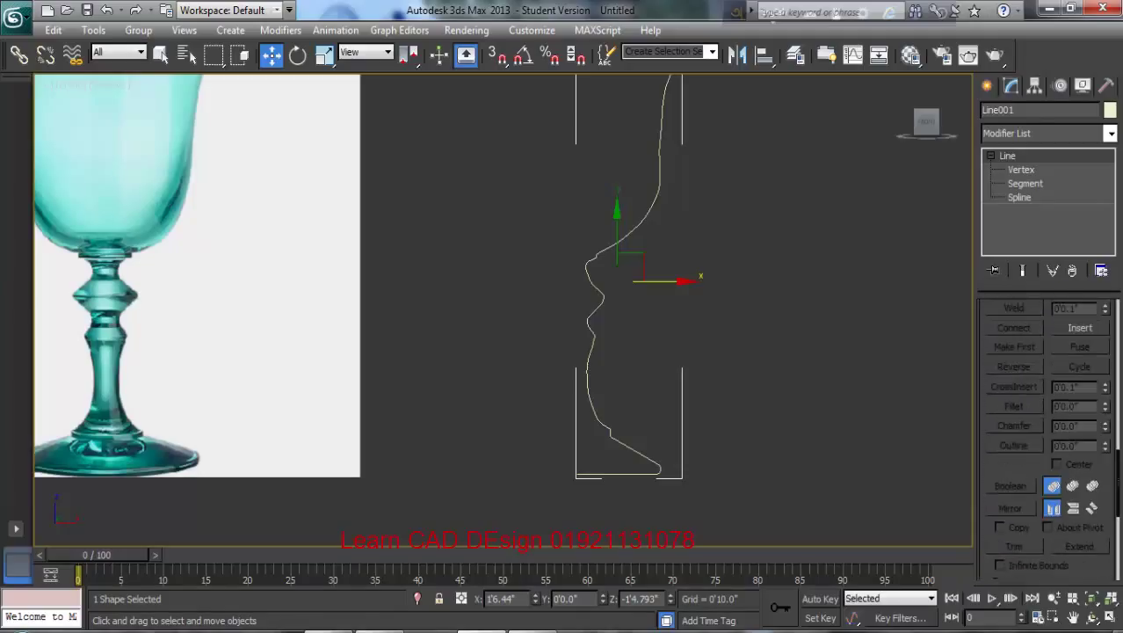
pyautogui.press('2')
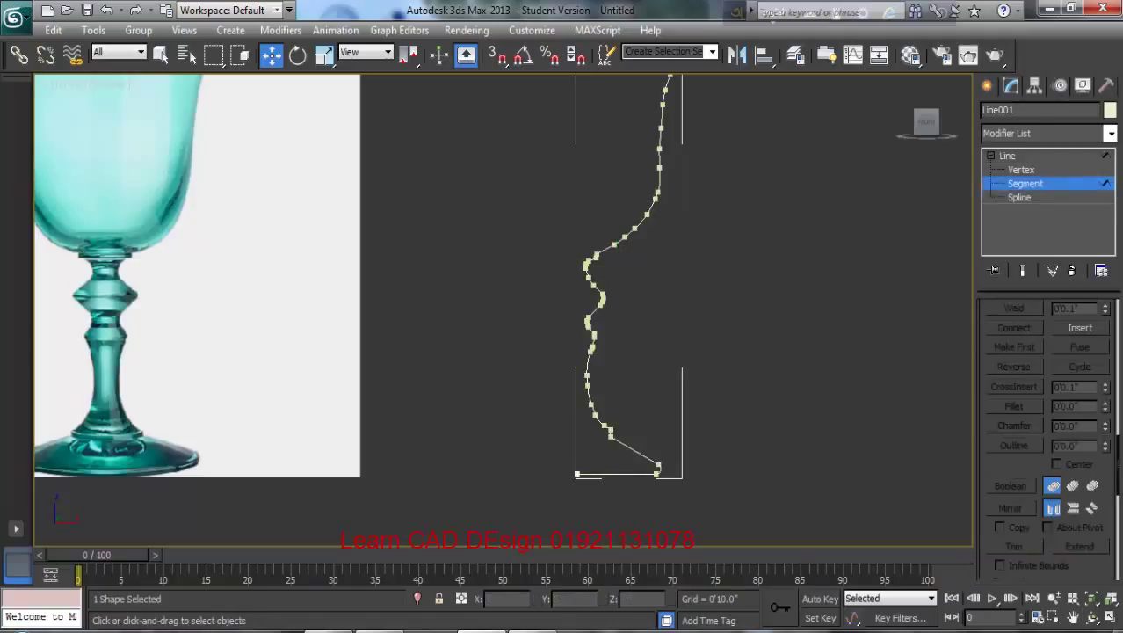
pyautogui.press('3')
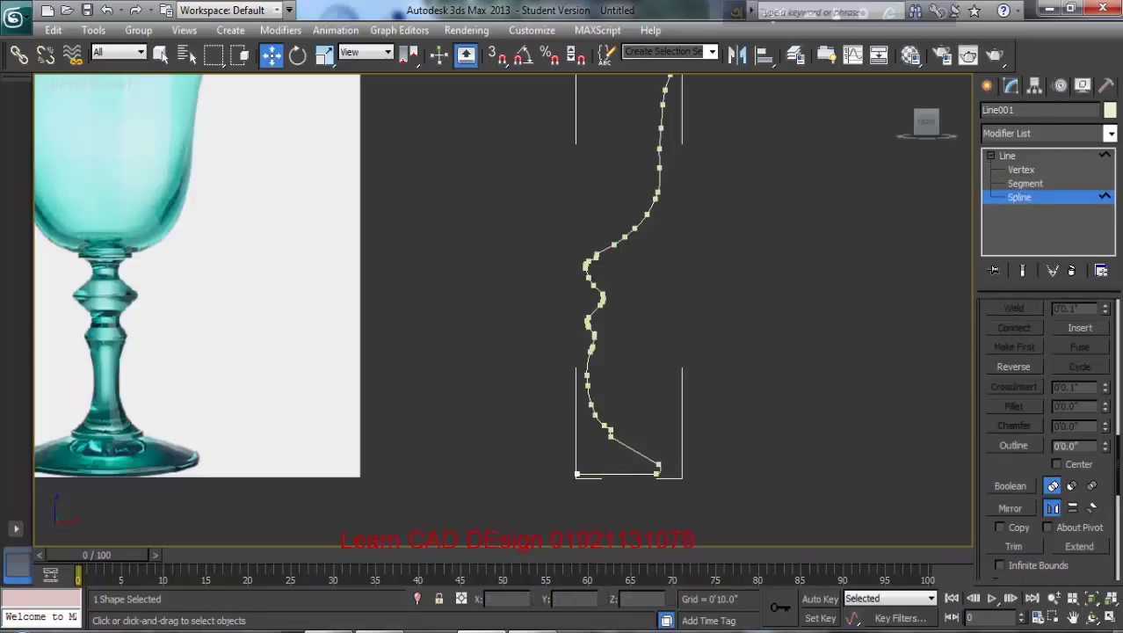
# Try outlining the profile spline by adjusting the offset by eye, and undo the resulting outlines.
pyautogui.moveTo(1105, 443)
pyautogui.mouseDown()
pyautogui.moveTo(1105, 432)
pyautogui.moveTo(1106, 453)
pyautogui.moveTo(1106, 426)
pyautogui.mouseUp()
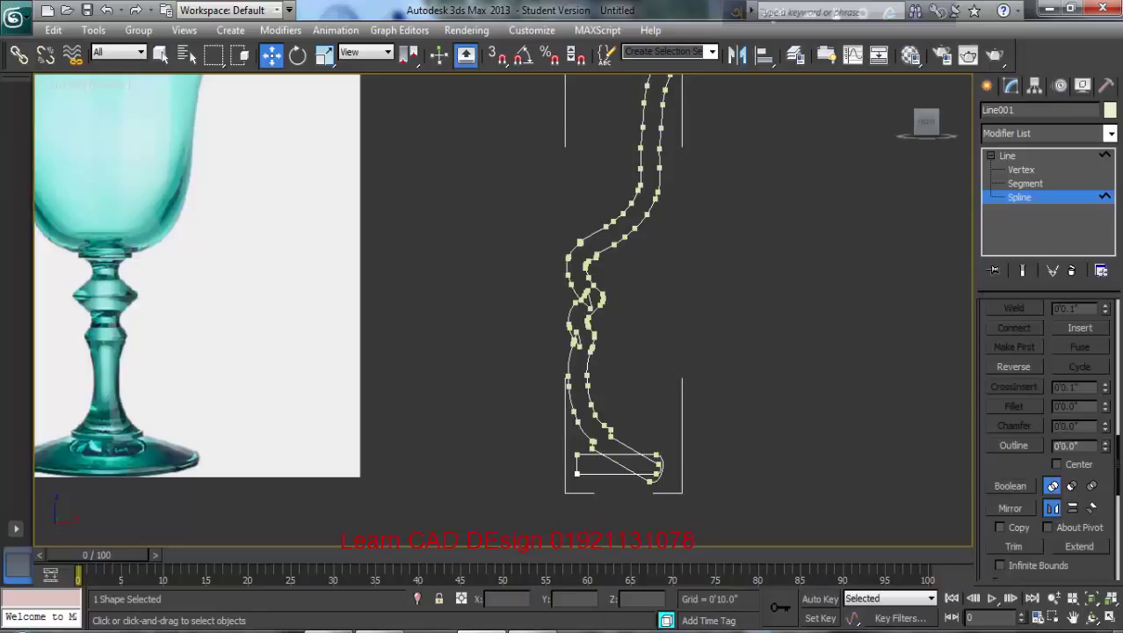
pyautogui.click(1105, 442)
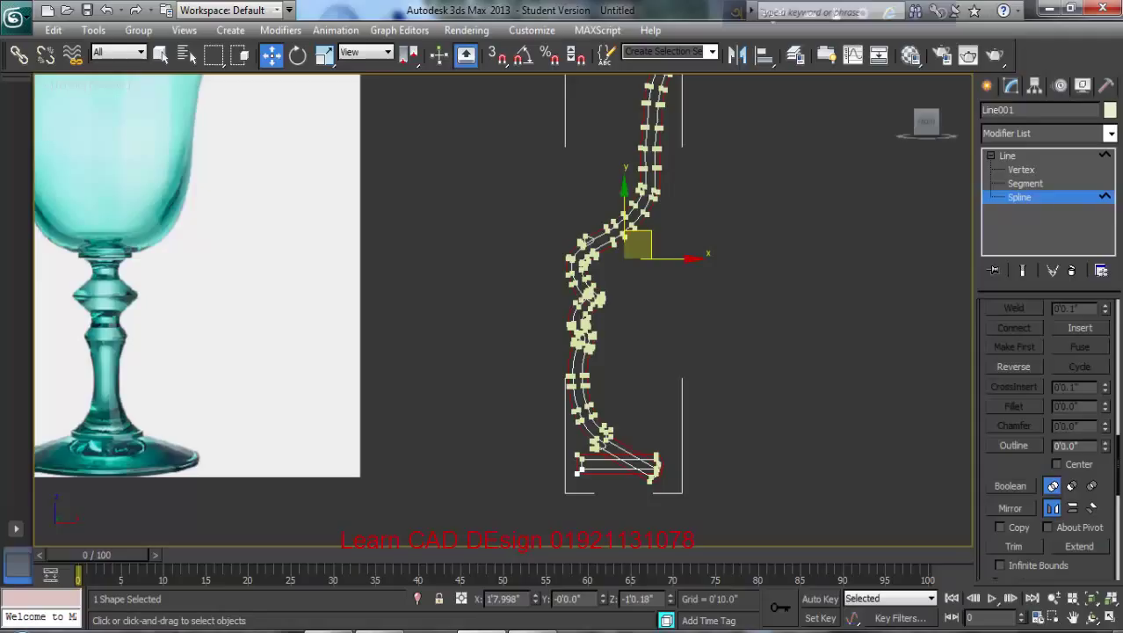
pyautogui.hotkey('ctrl', 'z')
pyautogui.hotkey('ctrl', 'z')
pyautogui.hotkey('ctrl', 'z')
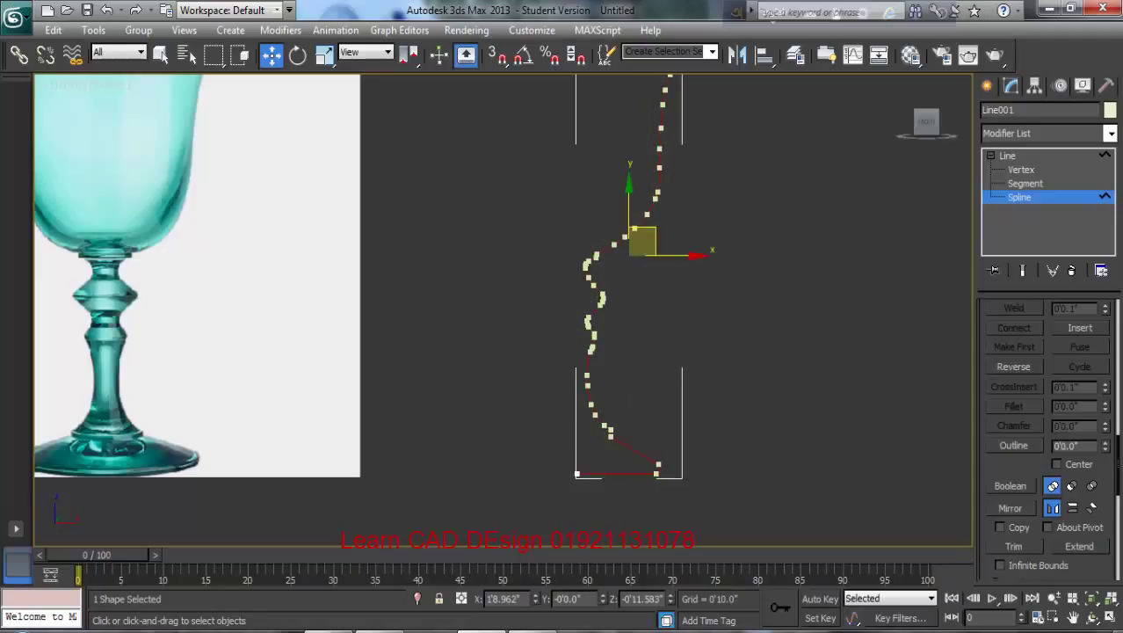
# Outline the whole profile spline by 1 inch to give the goblet wall its thickness.
pyautogui.doubleClick(1067, 446)
pyautogui.write('1')
pyautogui.press('Return')
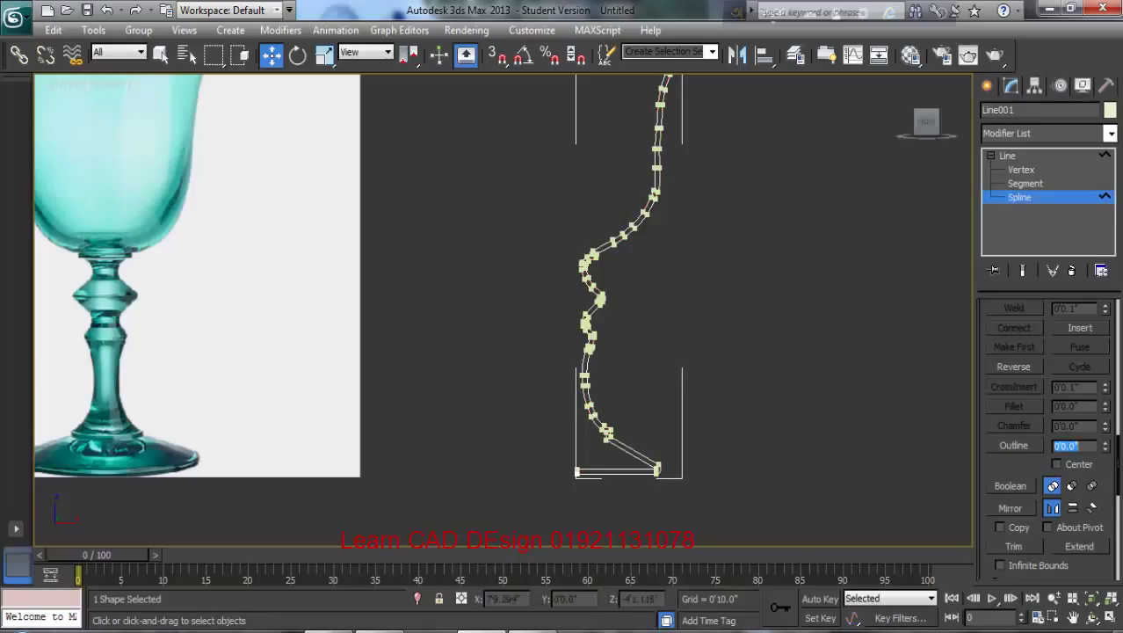
# Fillet the two corner vertices at the rim end of the outlined profile to round the goblet's lip.
pyautogui.moveTo(584, 232); pyautogui.dragTo(587, 335, button='middle')
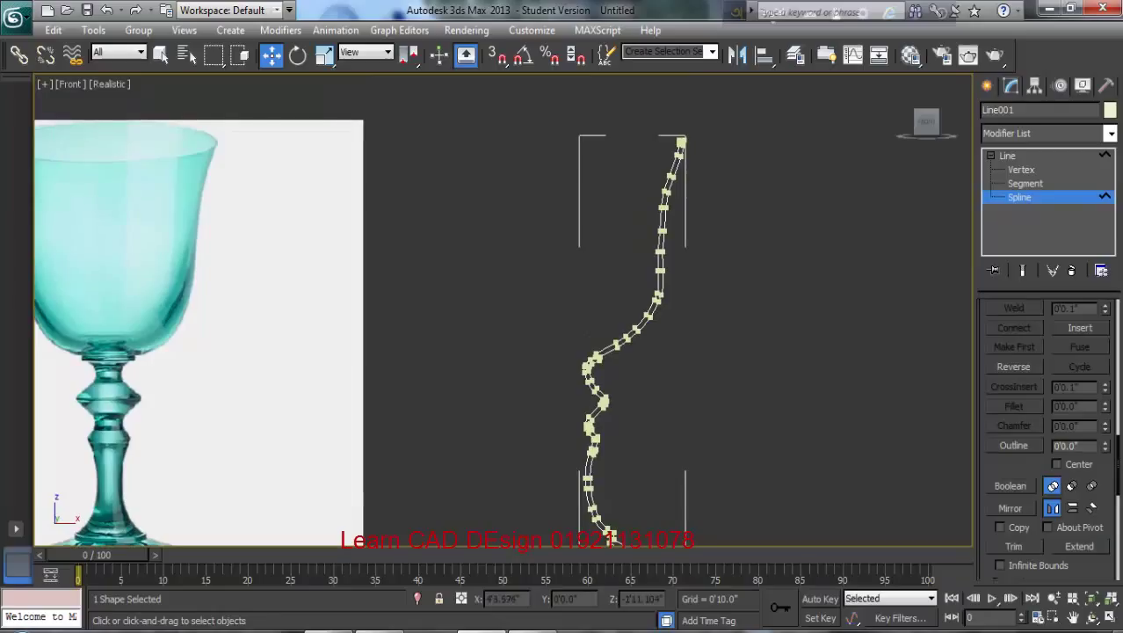
pyautogui.press('1')
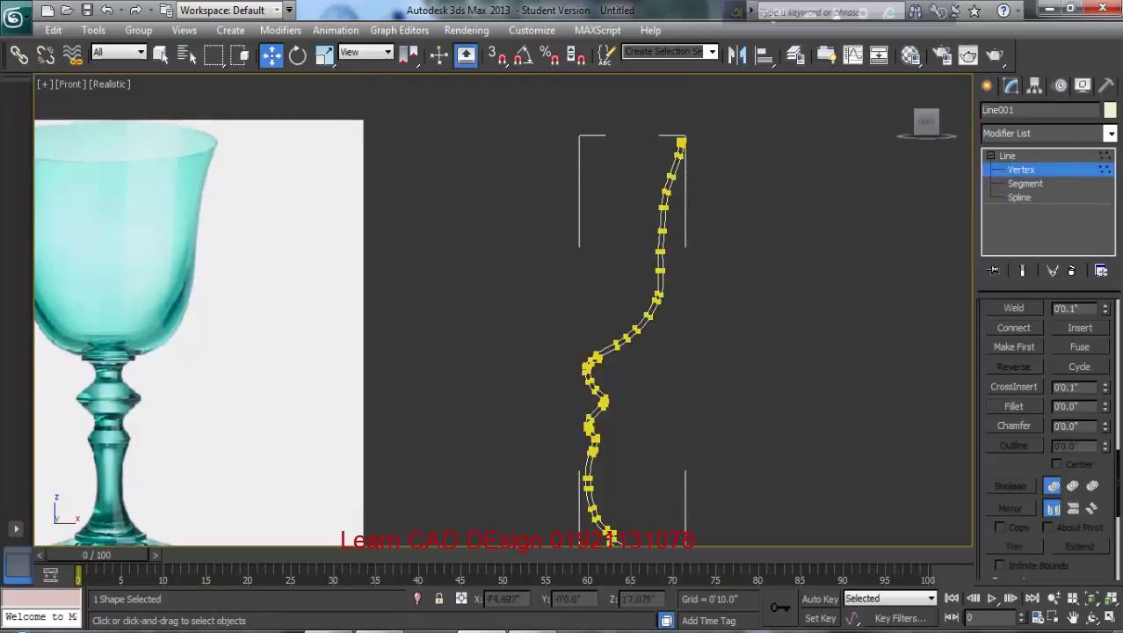
pyautogui.scroll(2, 501, 236)
pyautogui.scroll(3, 502, 310)
pyautogui.moveTo(676, 140); pyautogui.dragTo(345, 527, button='middle')
pyautogui.scroll(3, 502, 311)
pyautogui.moveTo(703, 299); pyautogui.dragTo(307, 311, button='middle')
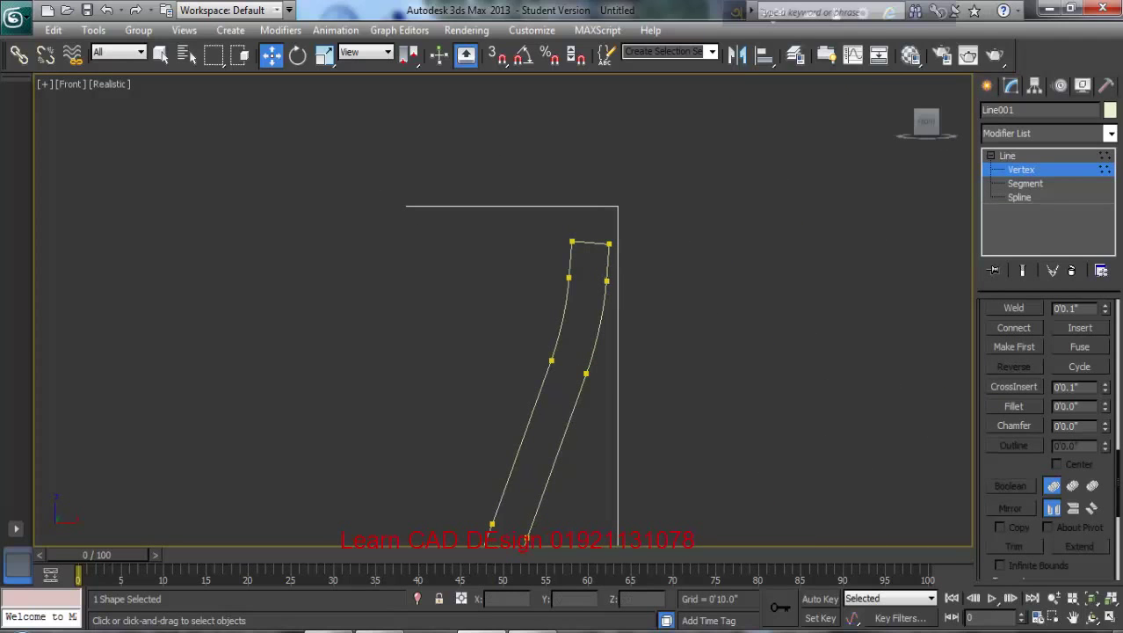
pyautogui.click(1014, 406)
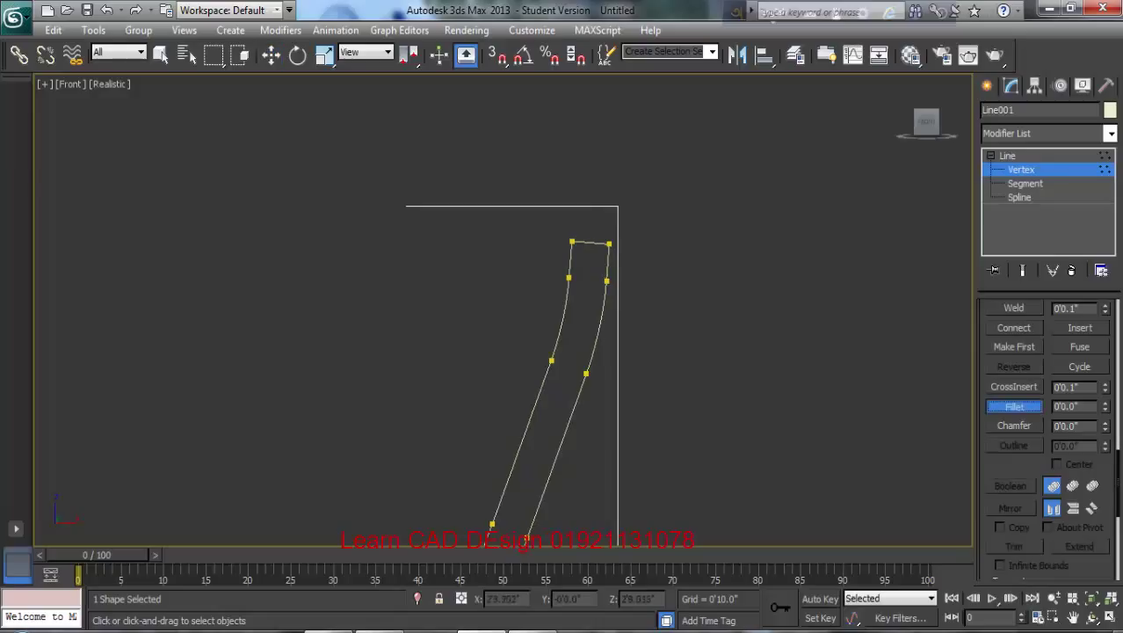
pyautogui.moveTo(609, 244); pyautogui.dragTo(570, 235)
pyautogui.click(572, 252)
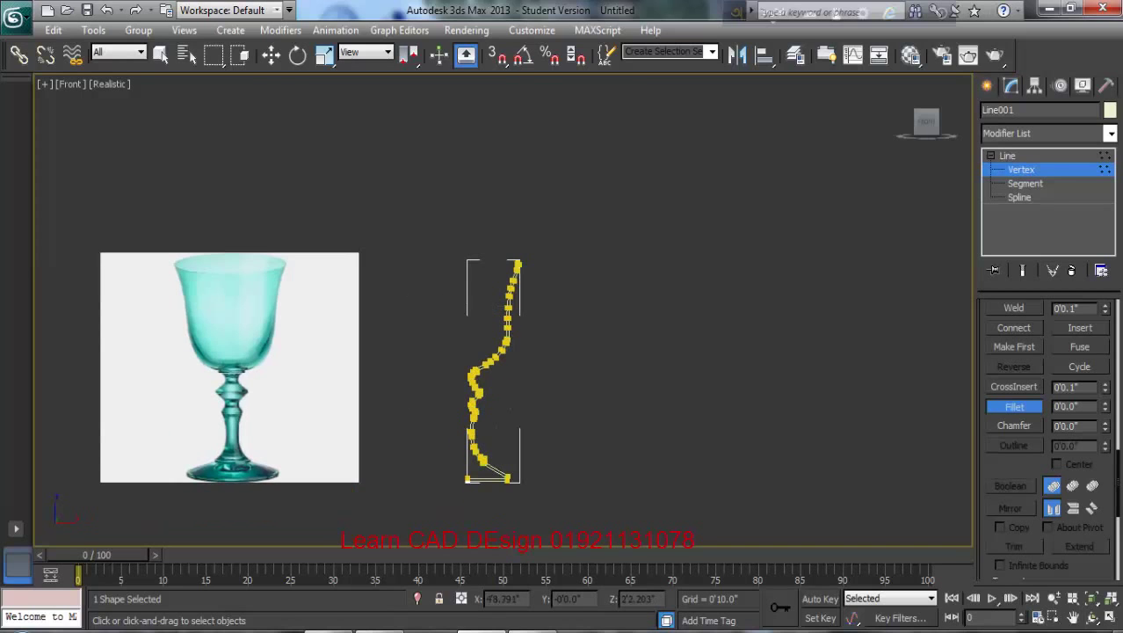
# End the Fillet tool and return to the whole-line level to view the complete outlined profile in the front view.
pyautogui.click(1007, 156)
pyautogui.moveTo(606, 352); pyautogui.dragTo(633, 321, button='middle')
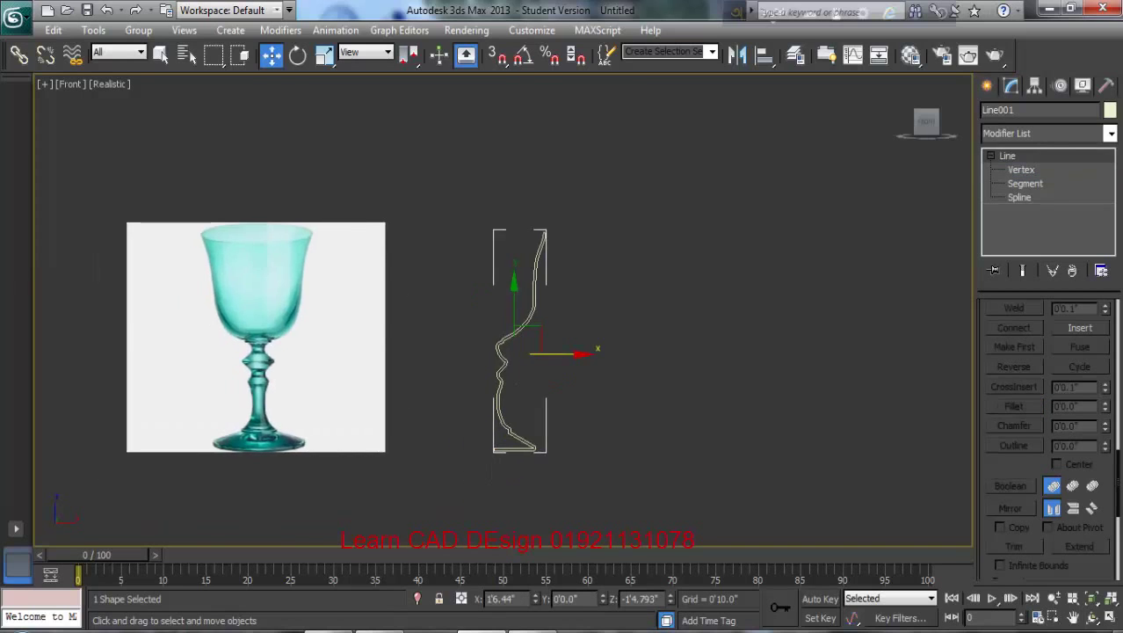
pyautogui.scroll(1, 527, 351)
pyautogui.moveTo(527, 351); pyautogui.dragTo(659, 258, button='middle')
pyautogui.scroll(-2, 658, 258)
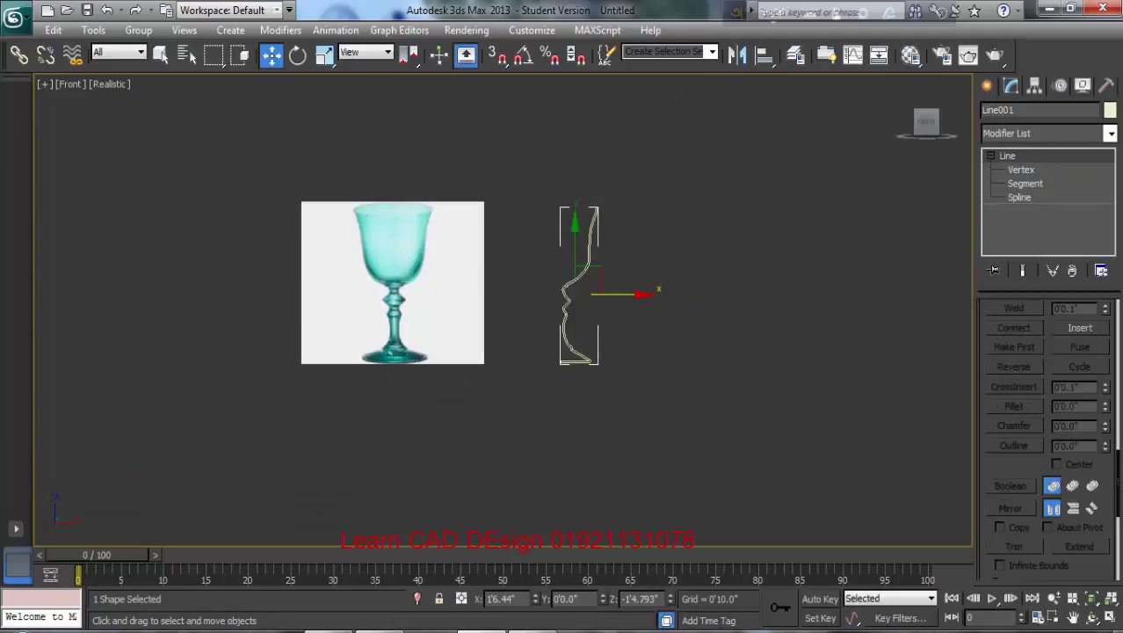
pyautogui.scroll(5, 630, 269)
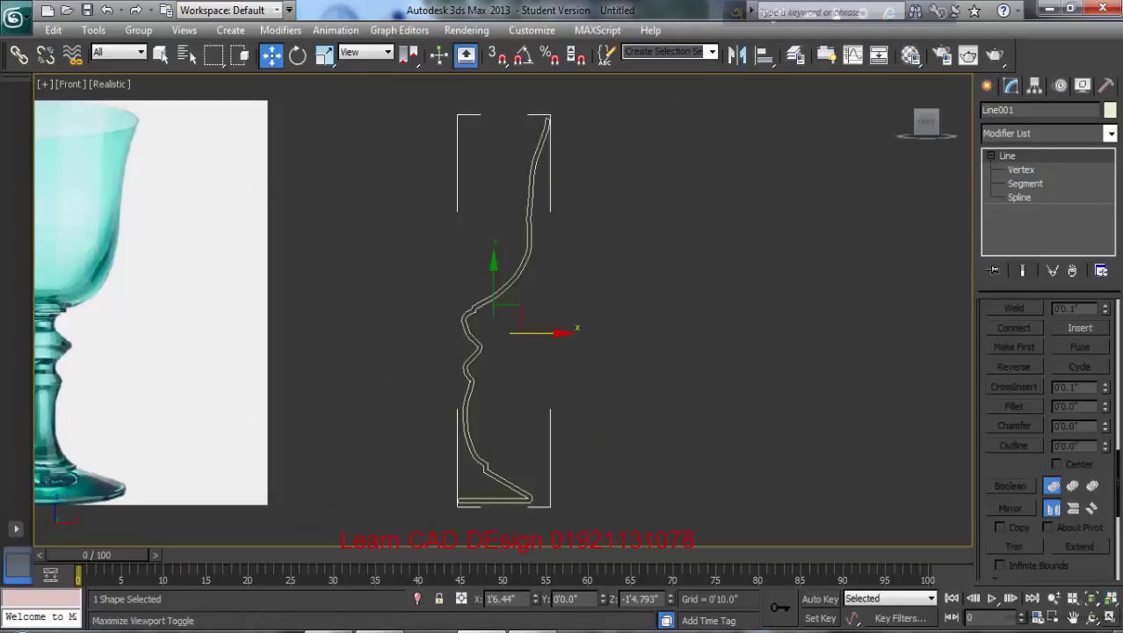
pyautogui.moveTo(630, 269); pyautogui.dragTo(629, 269, button='middle')
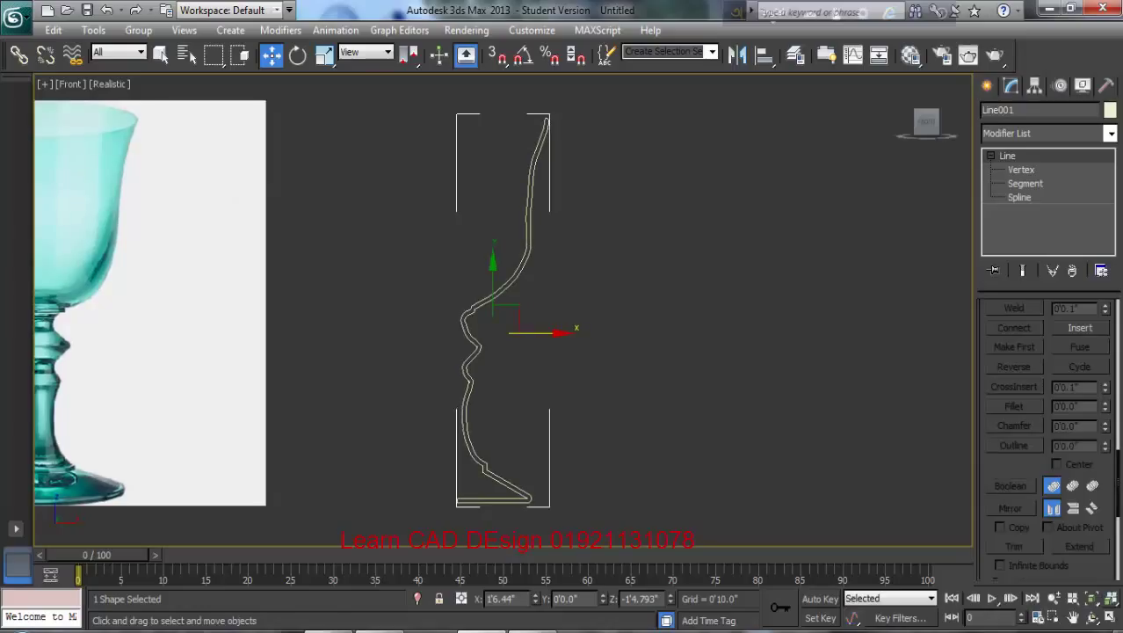
# Show all four viewports, deselect the profile line and inspect it in the perspective view.
pyautogui.hotkey('alt', 'w')
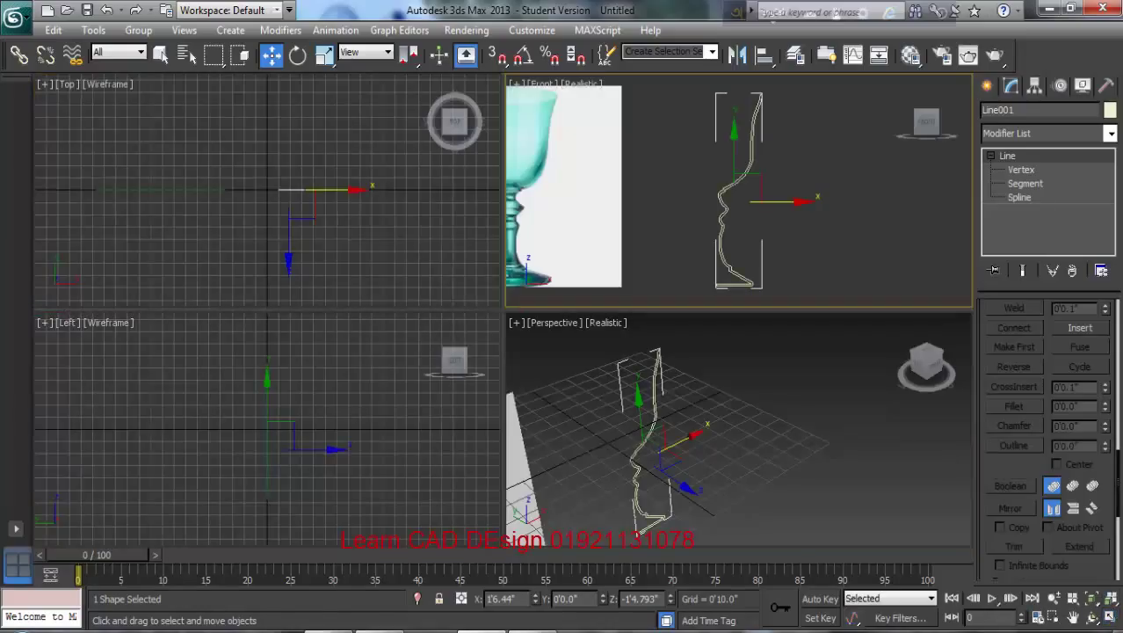
pyautogui.click(846, 457)
pyautogui.scroll(-4, 846, 457)
pyautogui.scroll(4, 846, 457)
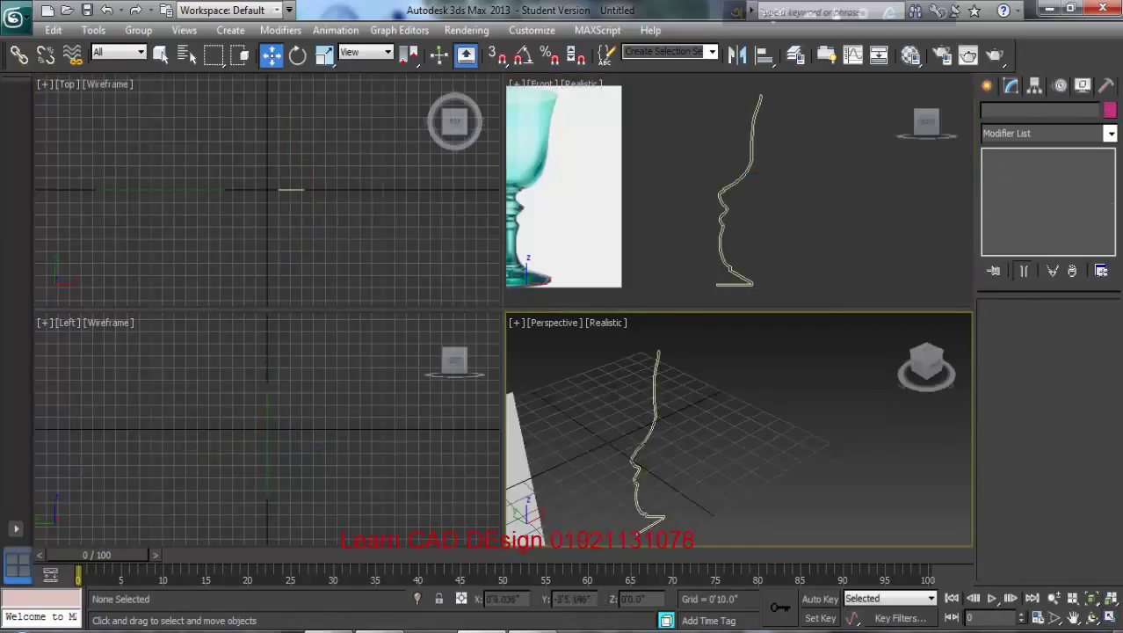
pyautogui.moveTo(846, 457); pyautogui.dragTo(864, 422, button='middle')
pyautogui.scroll(-2, 864, 422)
pyautogui.keyDown('alt'); pyautogui.moveTo(774, 435); pyautogui.dragTo(760, 426, button='middle'); pyautogui.keyUp('alt')
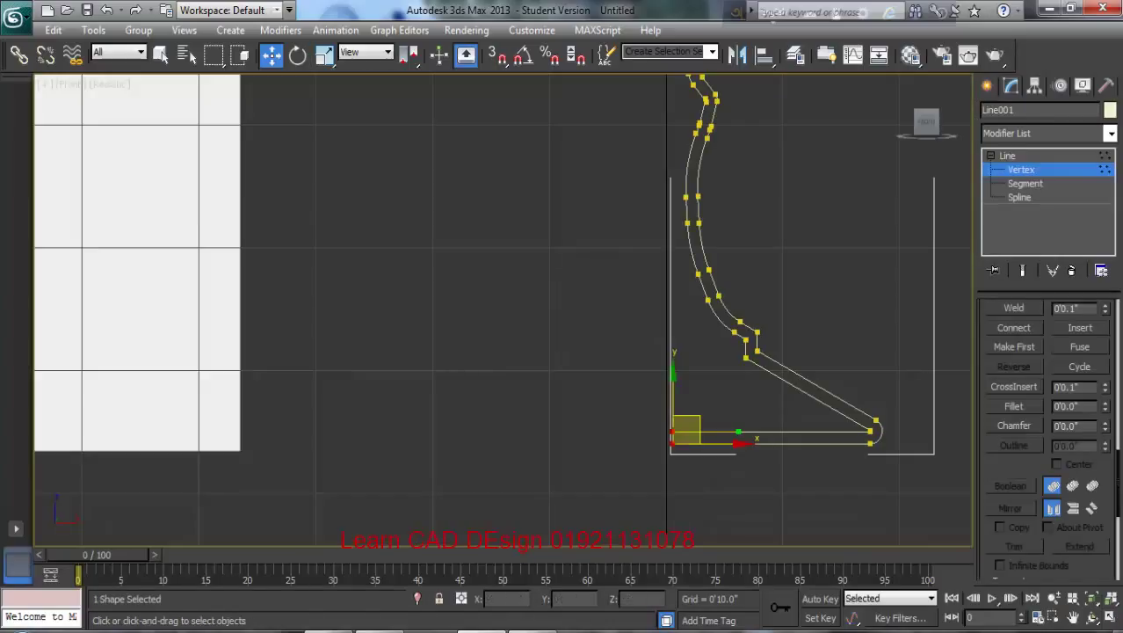
# Set the X position of the lower vertex at the base's inner end to 0.
pyautogui.click(703, 488)
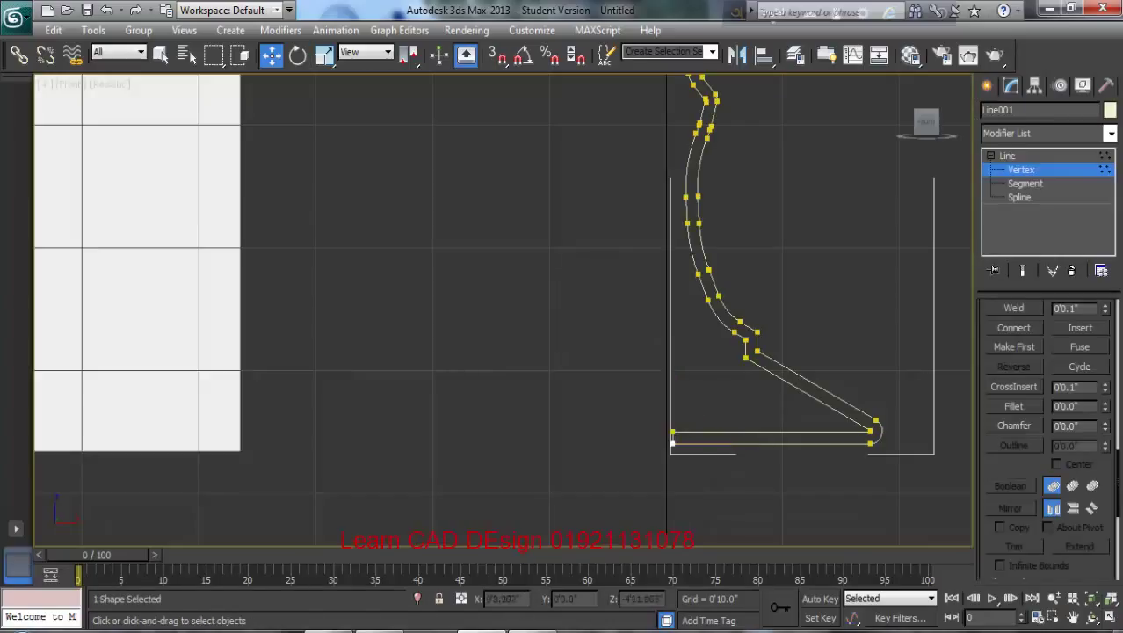
pyautogui.moveTo(687, 447); pyautogui.dragTo(649, 407, button='middle')
pyautogui.scroll(2, 496, 300)
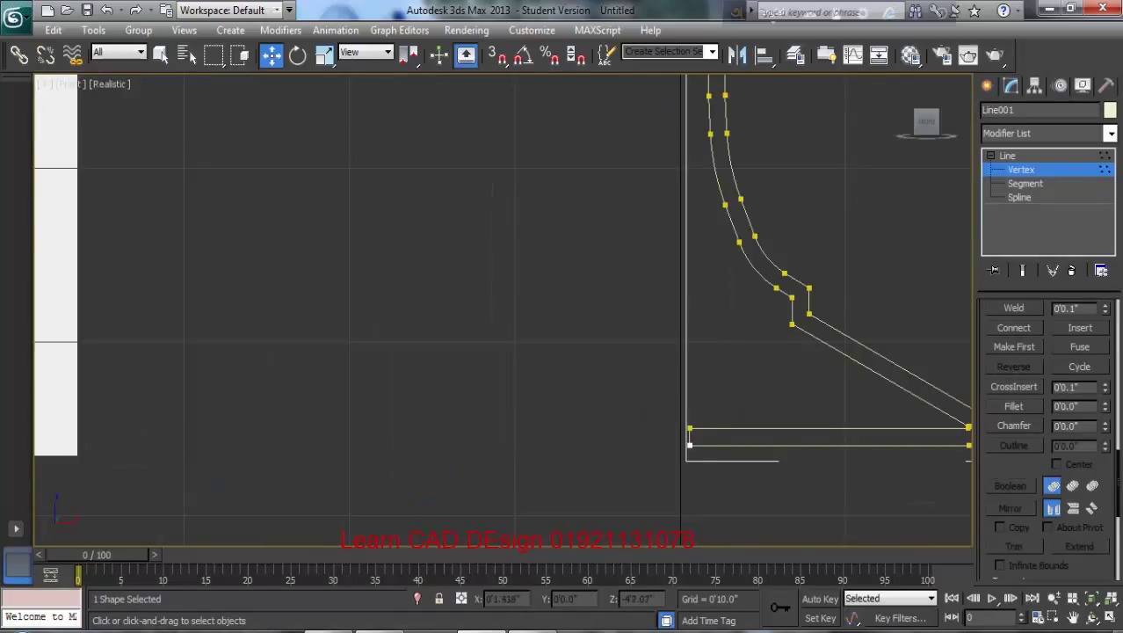
pyautogui.click(690, 445)
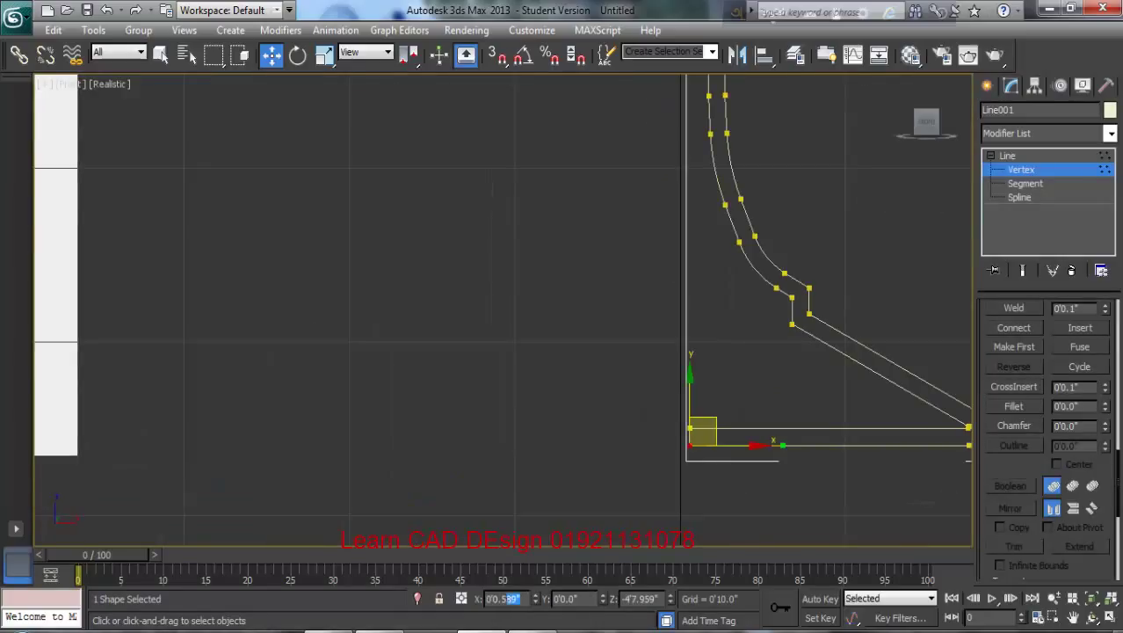
pyautogui.write('0')
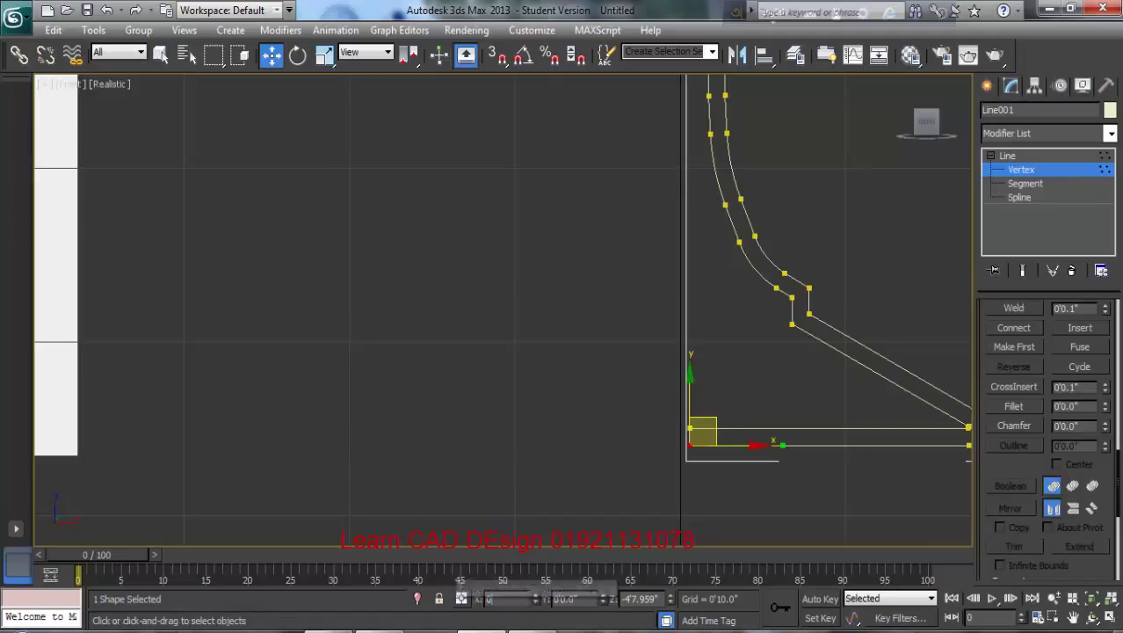
pyautogui.press('Return')
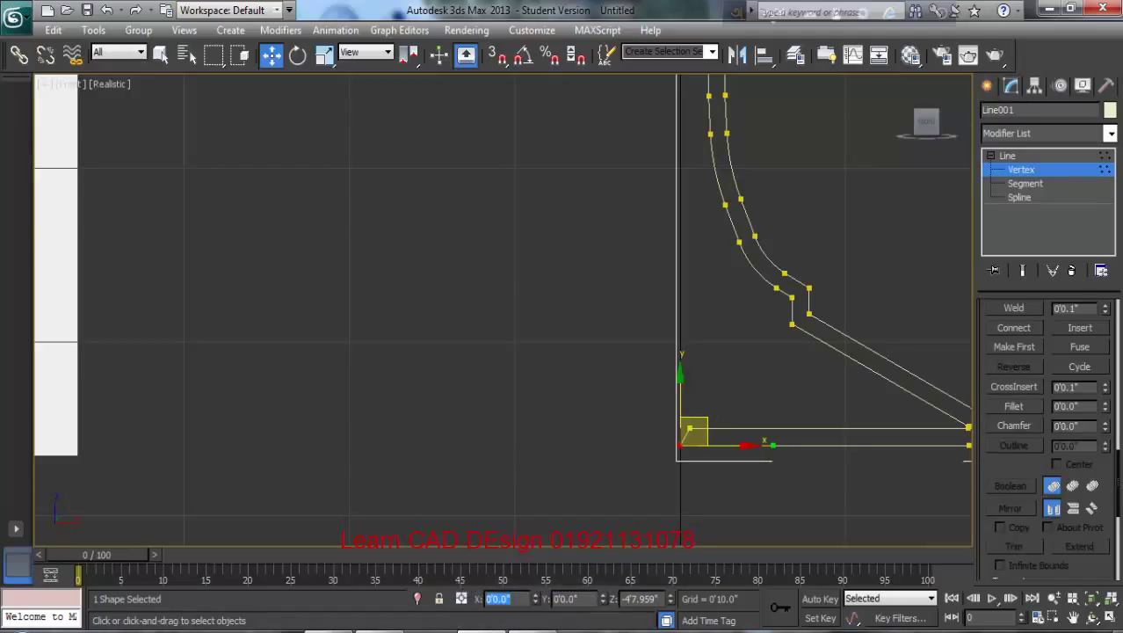
# Align the upper vertex at the base's inner end with the vertical axis by setting its X position to 0.
pyautogui.moveTo(710, 401); pyautogui.dragTo(669, 433)
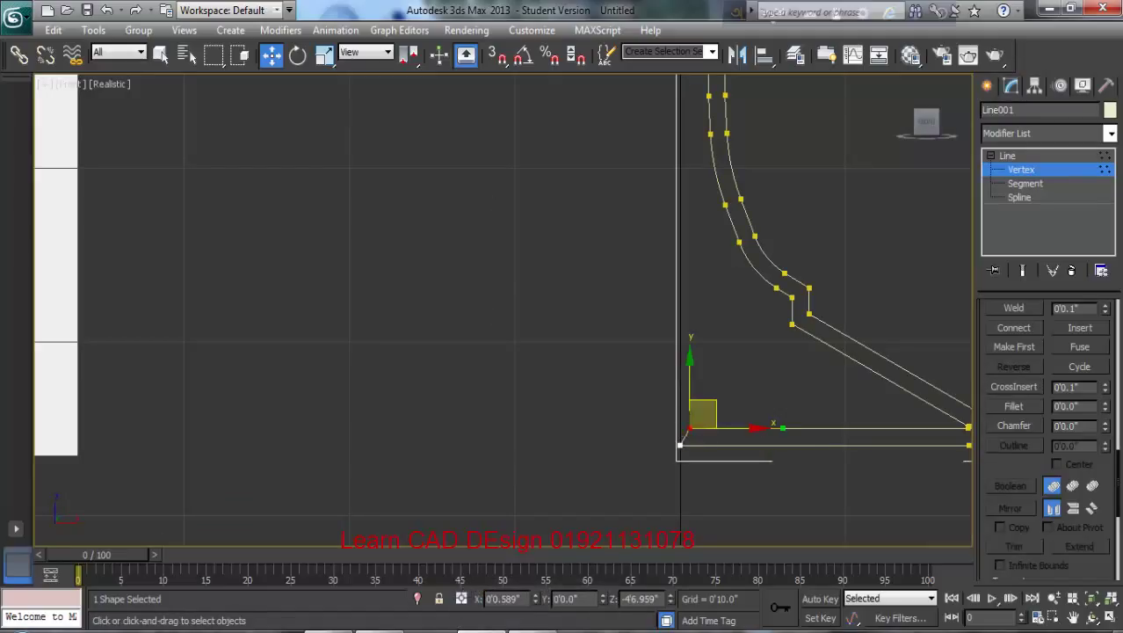
pyautogui.moveTo(522, 600); pyautogui.dragTo(444, 599)
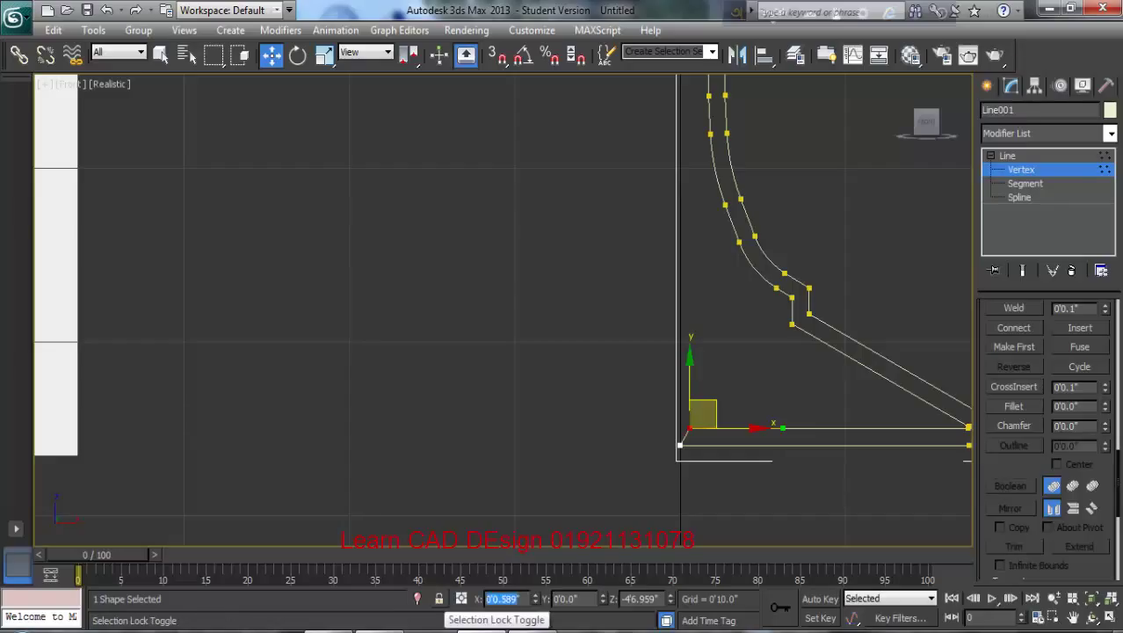
pyautogui.click(562, 369)
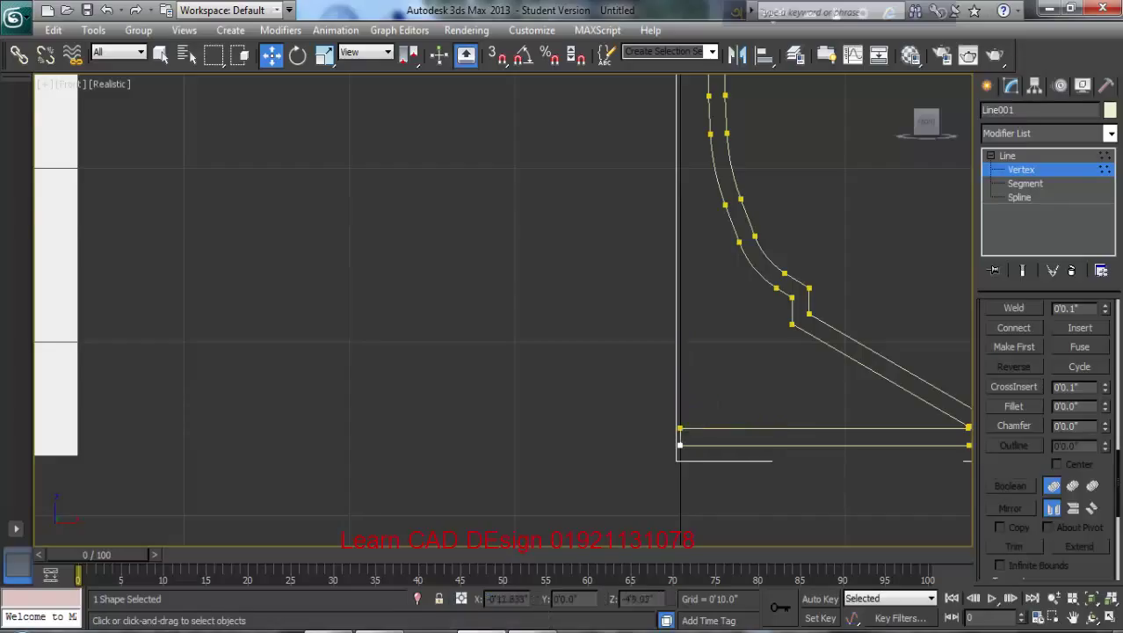
# Set the X position of the upper inner vertex where the bowl meets the stem to 0.
pyautogui.scroll(-5, 502, 310)
pyautogui.moveTo(562, 263); pyautogui.dragTo(567, 412, button='middle')
pyautogui.scroll(2, 503, 309)
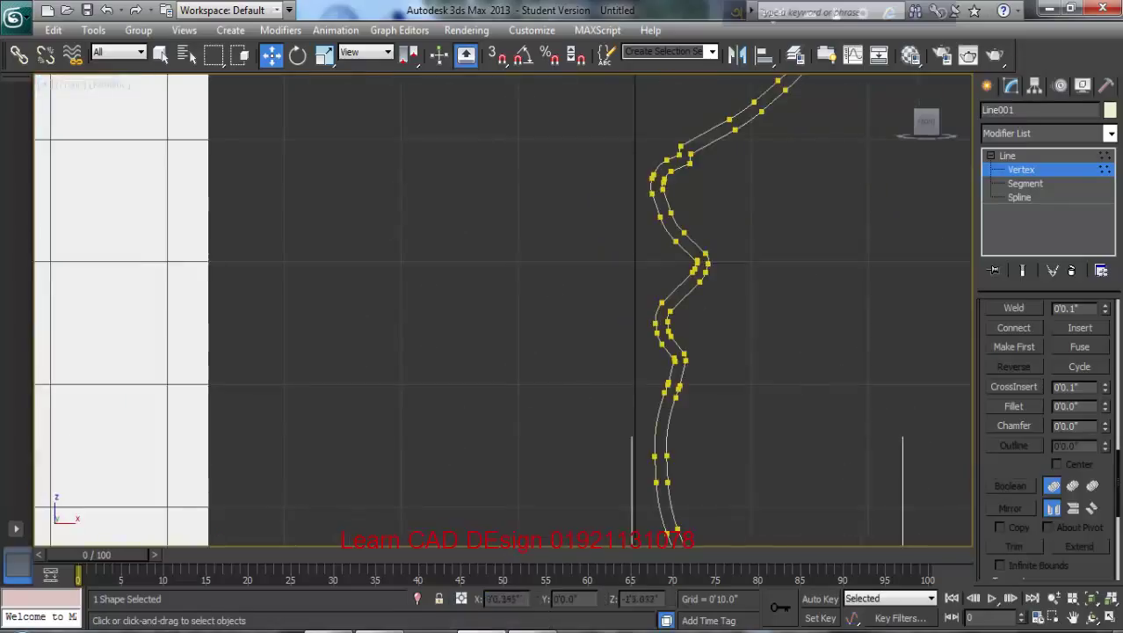
pyautogui.moveTo(567, 309); pyautogui.dragTo(554, 324, button='middle')
pyautogui.scroll(1, 503, 310)
pyautogui.scroll(4, 615, 308)
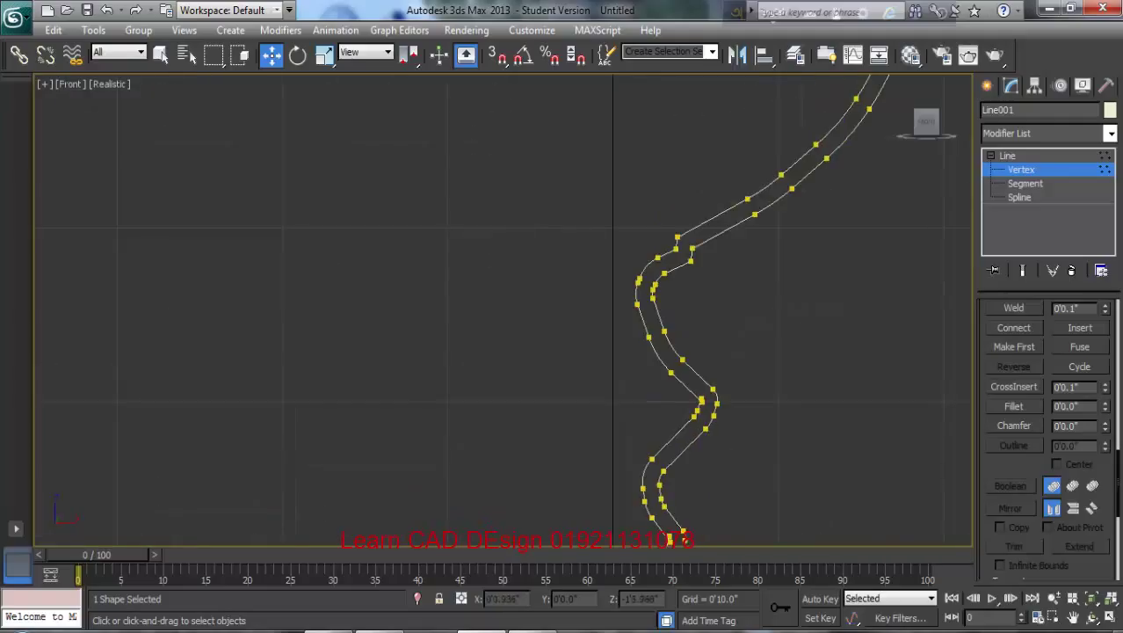
pyautogui.scroll(-3, 281, 512)
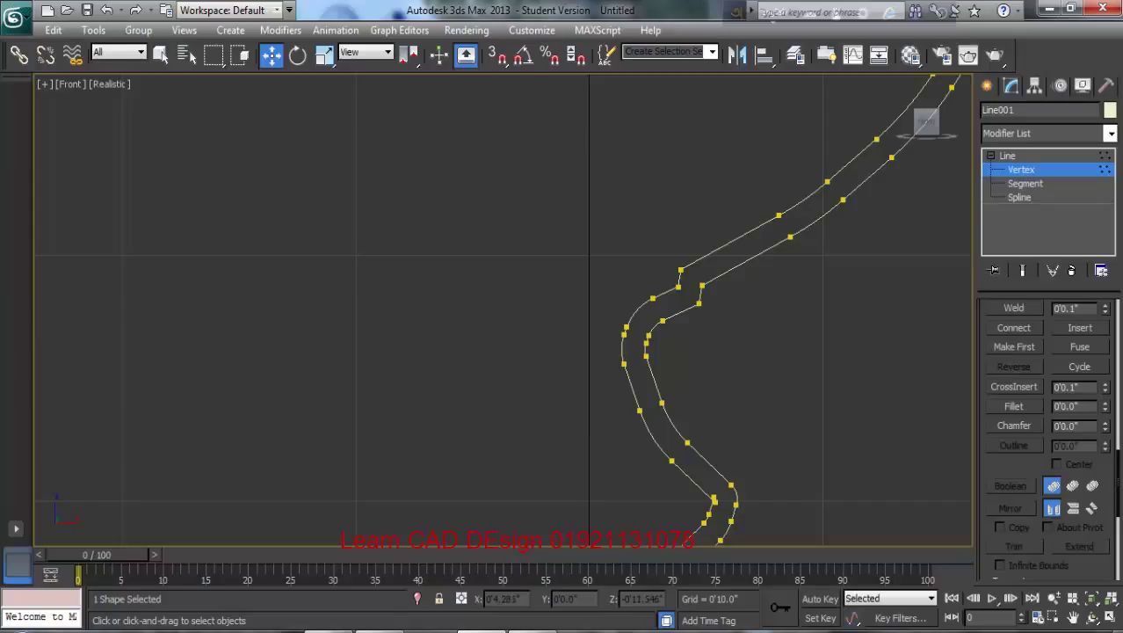
pyautogui.click(681, 268)
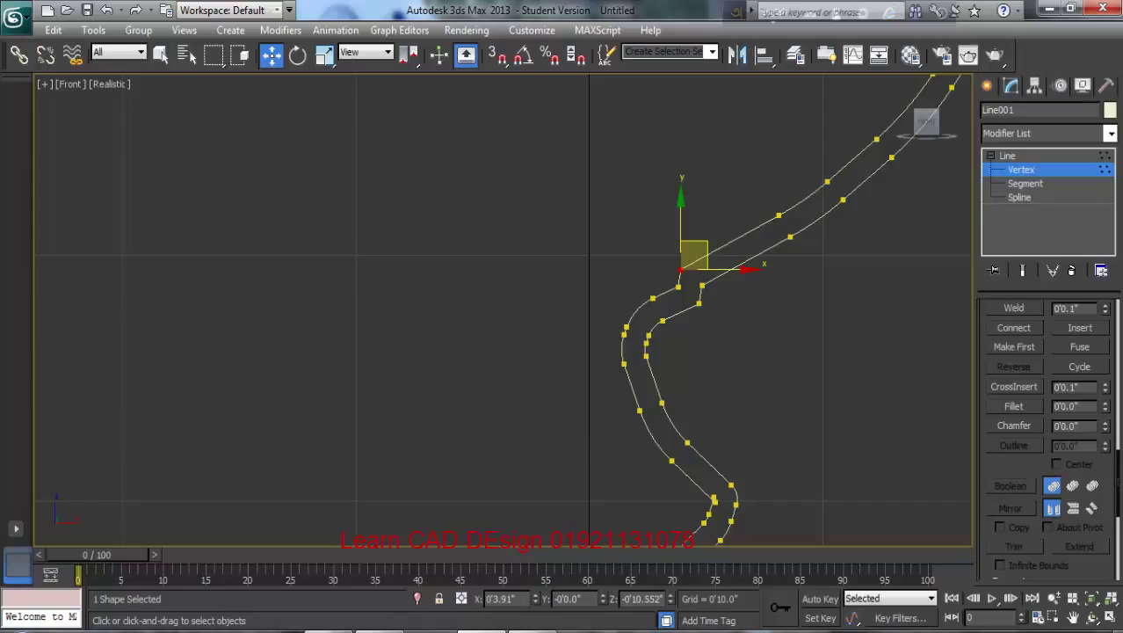
pyautogui.doubleClick(502, 599)
pyautogui.write('0')
pyautogui.press('Return')
# Align the inner vertex just below the bowl's bottom point with the vertical axis by setting its X position to 0.
pyautogui.moveTo(680, 281)
pyautogui.mouseDown()
pyautogui.moveTo(631, 305)
pyautogui.moveTo(647, 290)
pyautogui.moveTo(680, 291)
pyautogui.mouseUp()
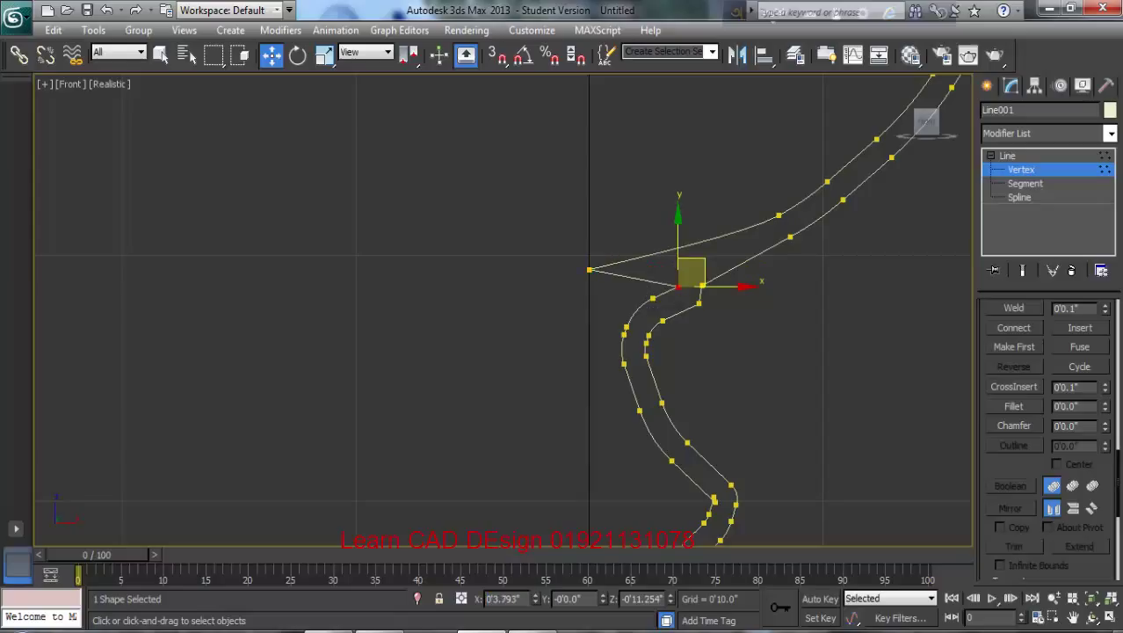
pyautogui.doubleClick(501, 598)
pyautogui.write('0')
pyautogui.press('Return')
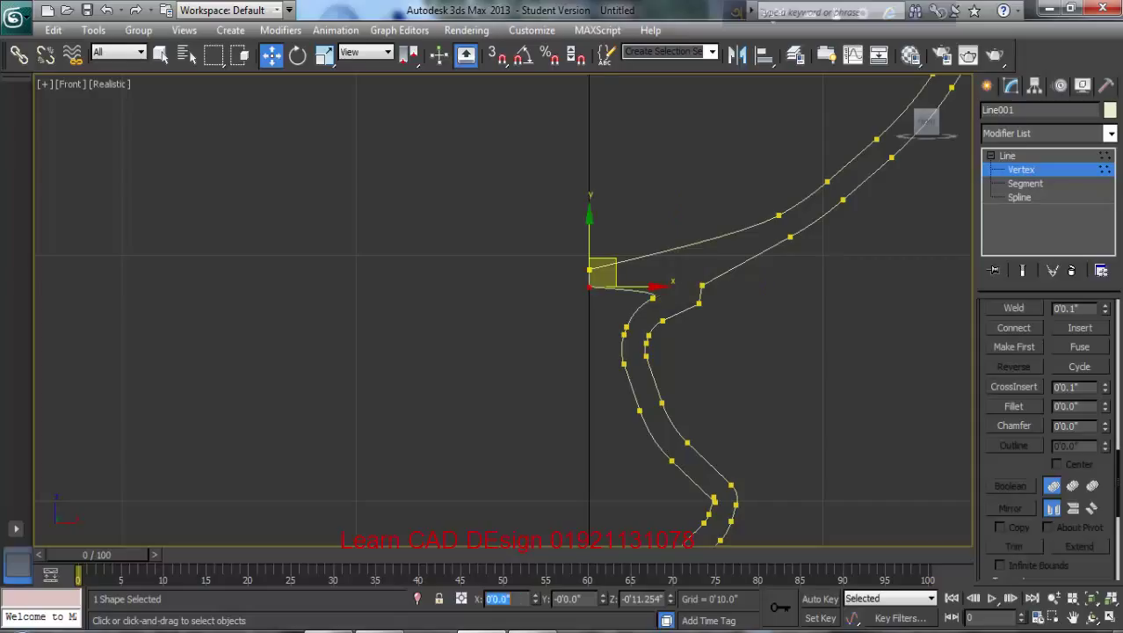
# Set the X position of the third inner vertex down, at the start of the stem's curve, to 0.
pyautogui.click(652, 299)
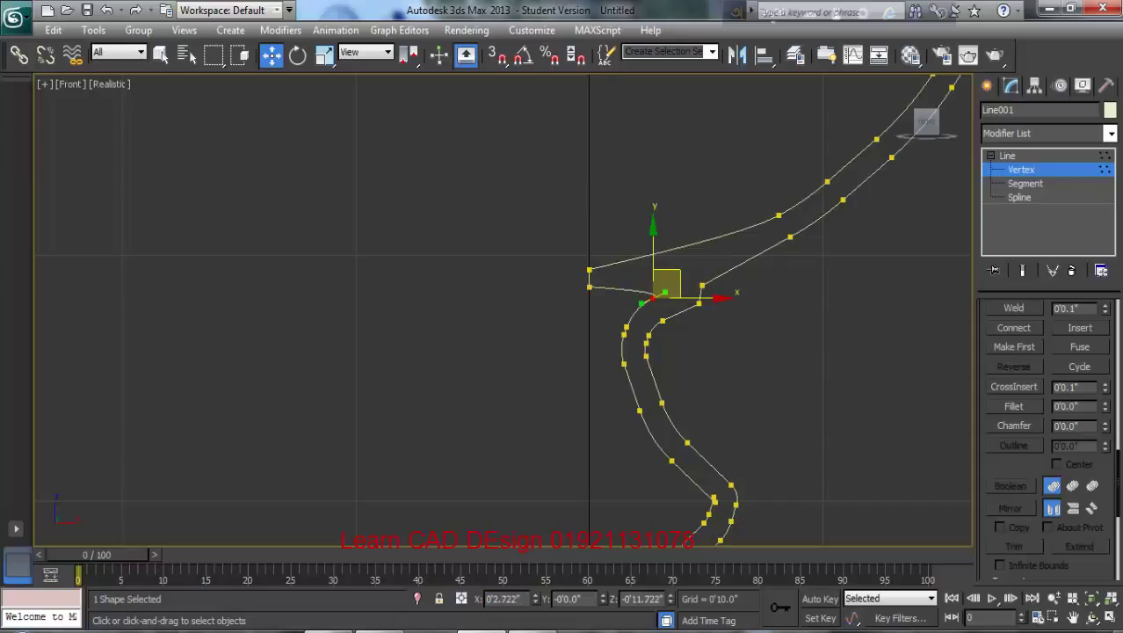
pyautogui.doubleClick(501, 598)
pyautogui.write('0')
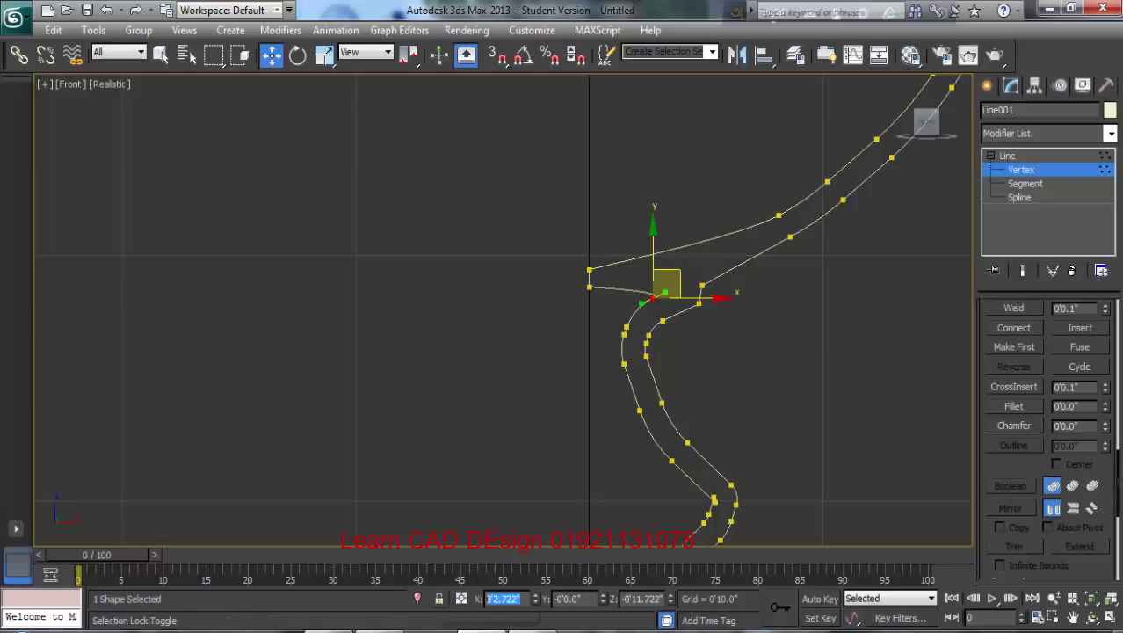
pyautogui.press('Return')
pyautogui.click(618, 304)
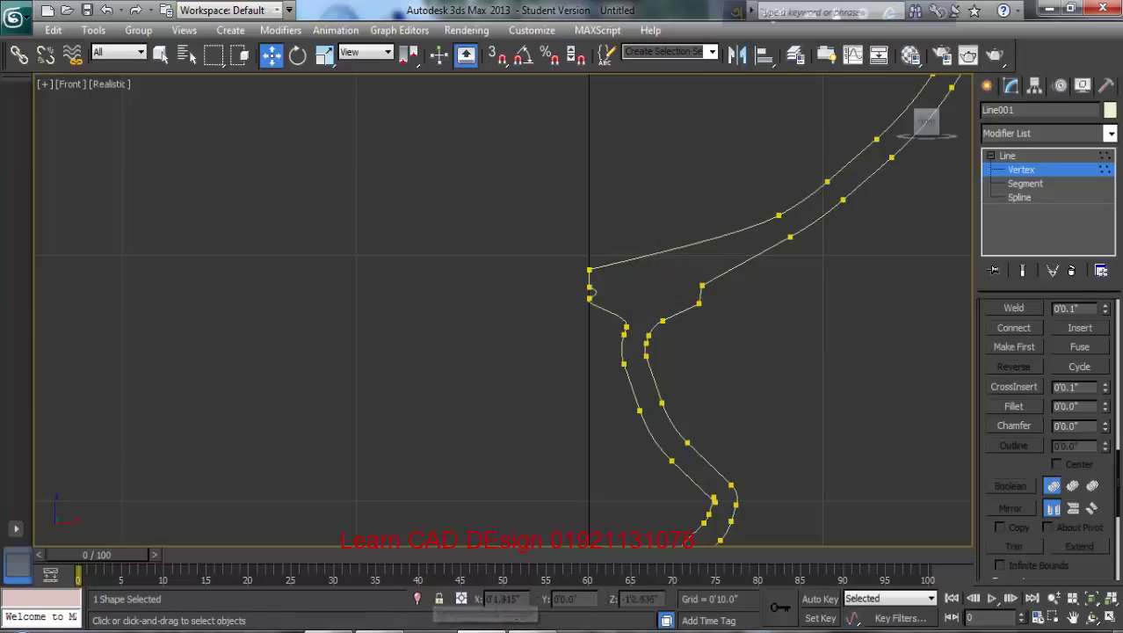
pyautogui.click(589, 297)
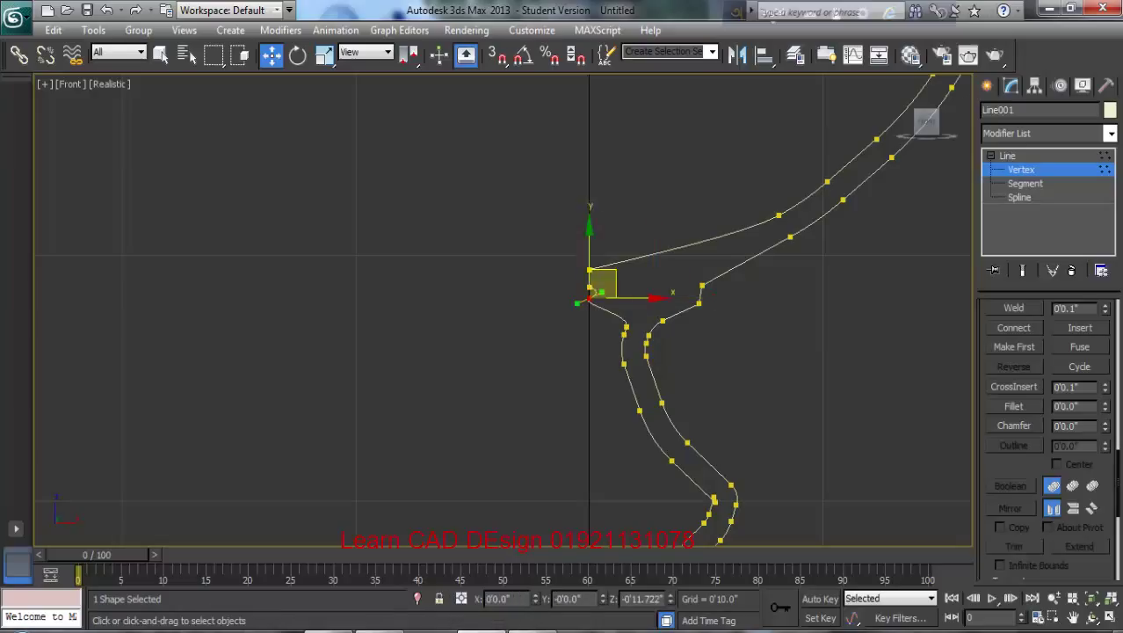
pyautogui.click(1014, 406)
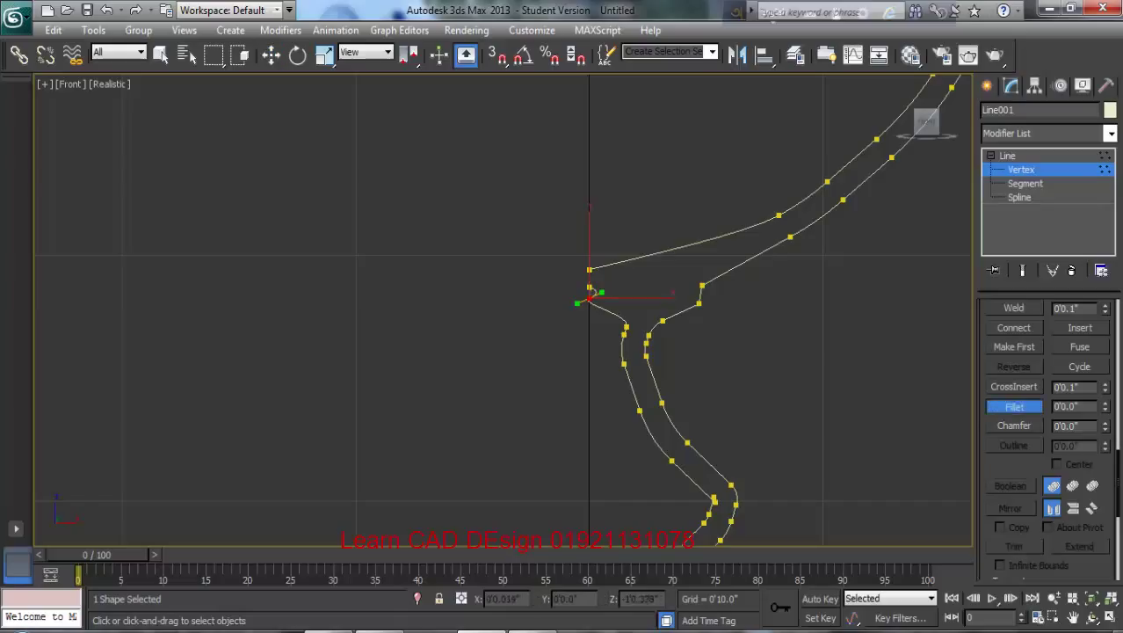
pyautogui.press('w')
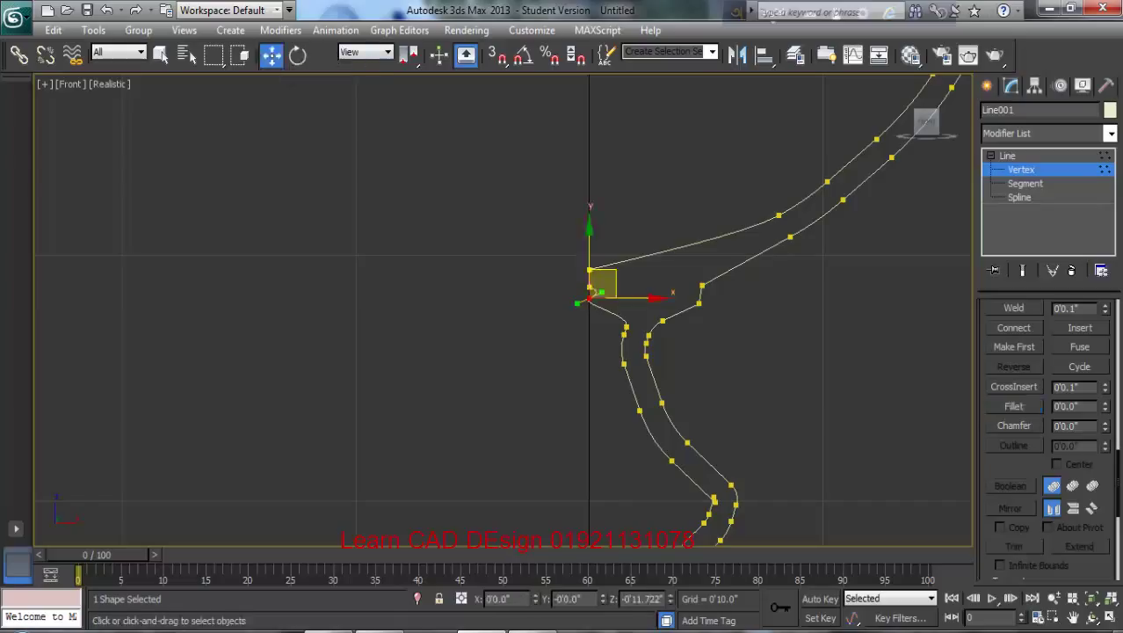
# Delete the two vertices below the bowl's bottom point on the axis and the next two on the stem's inner curve.
pyautogui.moveTo(589, 272); pyautogui.dragTo(567, 313)
pyautogui.click(564, 280)
pyautogui.press('Delete')
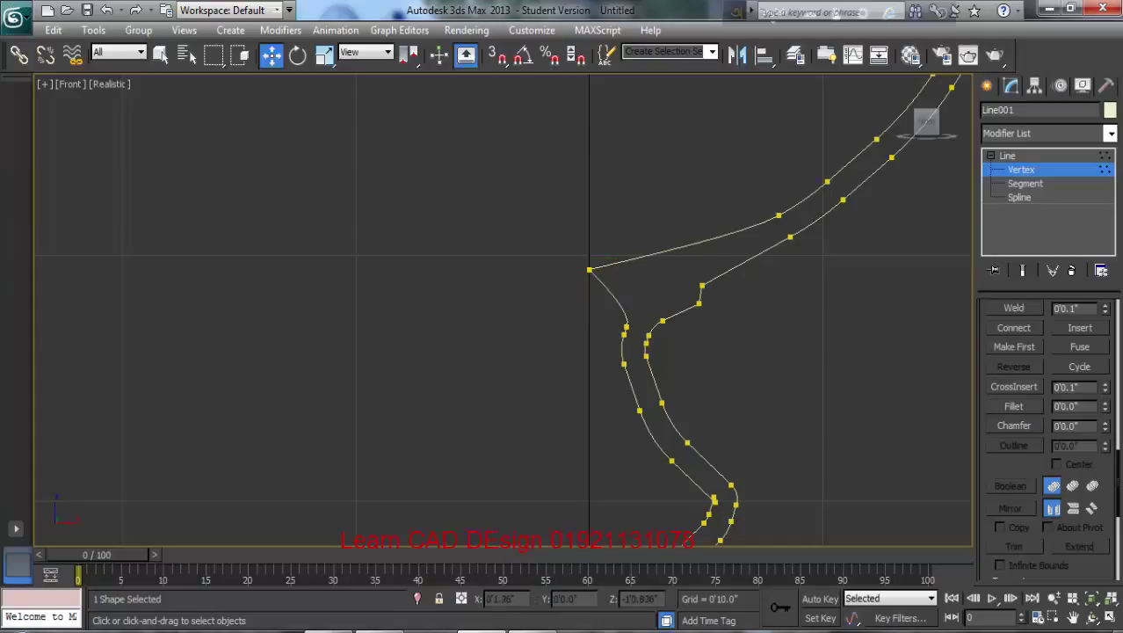
pyautogui.click(1014, 406)
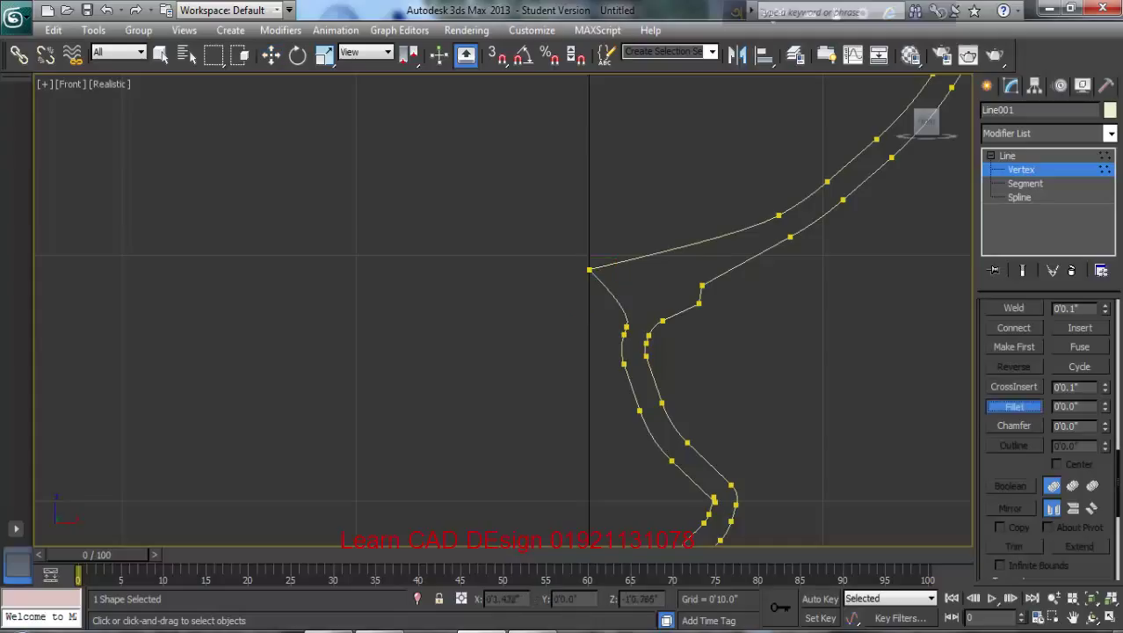
pyautogui.moveTo(625, 325); pyautogui.dragTo(620, 349)
pyautogui.press('Delete')
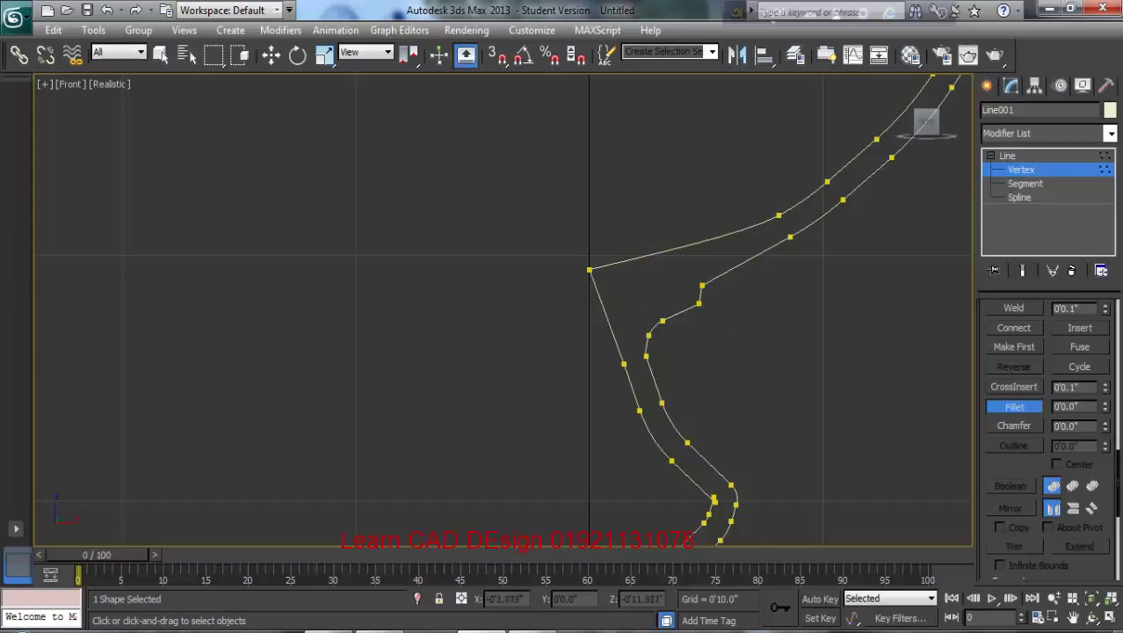
# Return to the whole-line level, view the complete profile in the front view and deselect it.
pyautogui.scroll(-4, 690, 338)
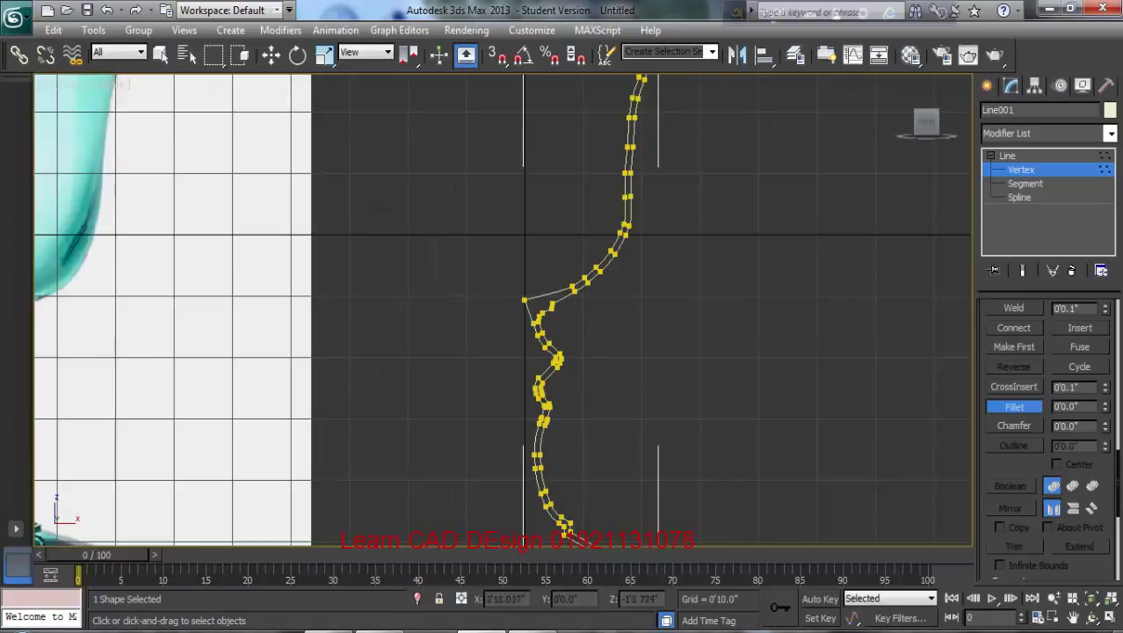
pyautogui.scroll(-2, 694, 333)
pyautogui.click(1007, 155)
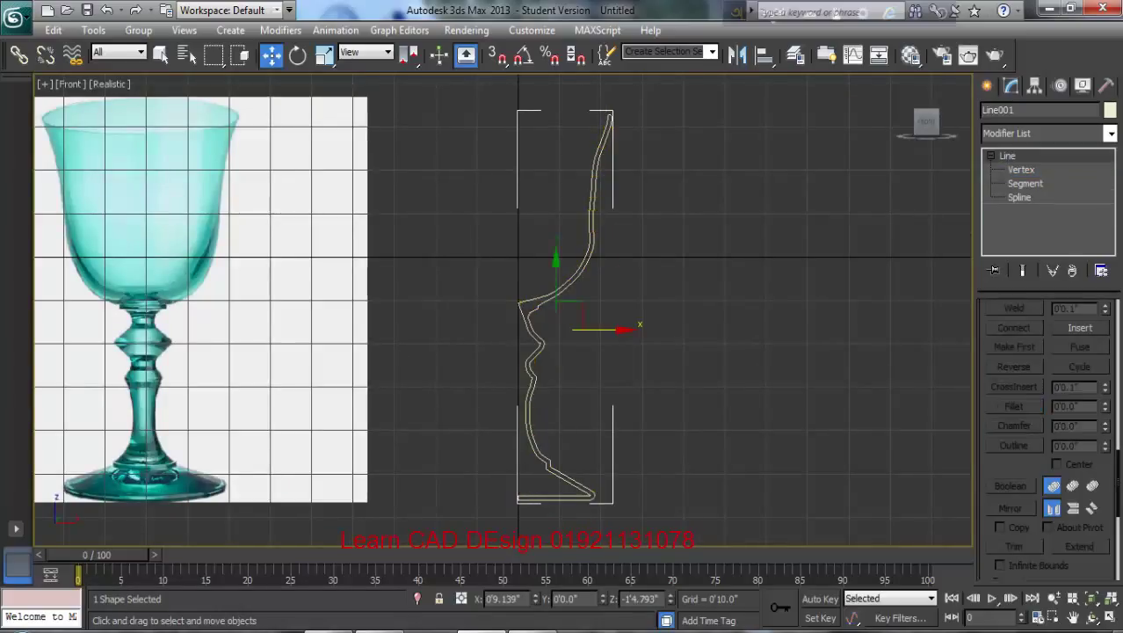
pyautogui.click(747, 308)
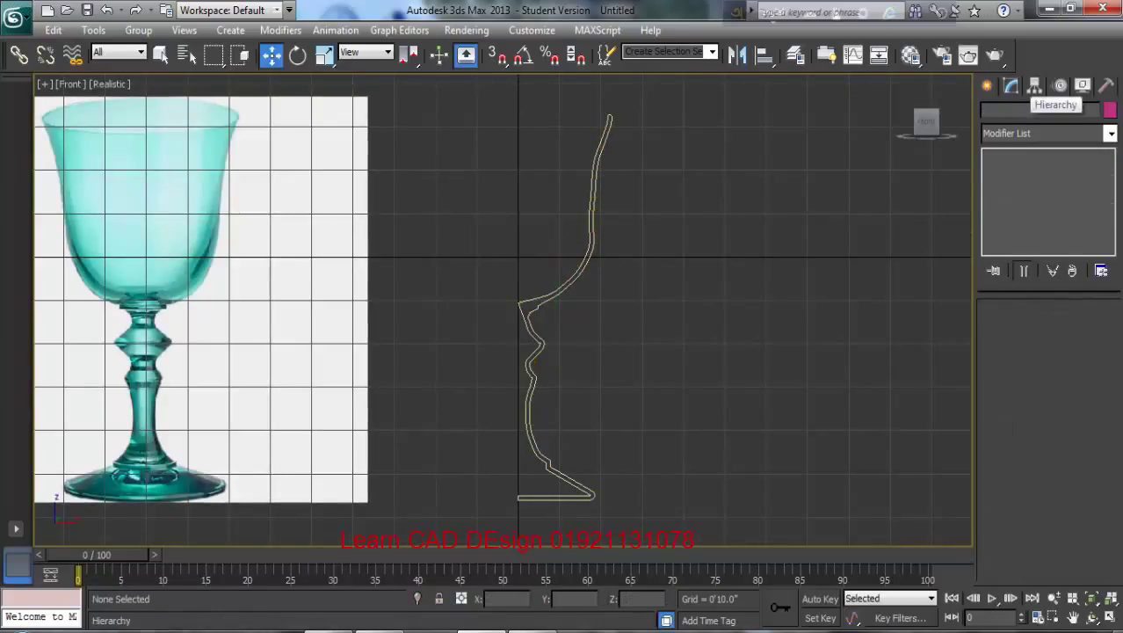
# Turn on Affect Object Only for the pivot adjustment and nudge the profile line very slightly along X.
pyautogui.click(1034, 85)
pyautogui.click(1048, 195)
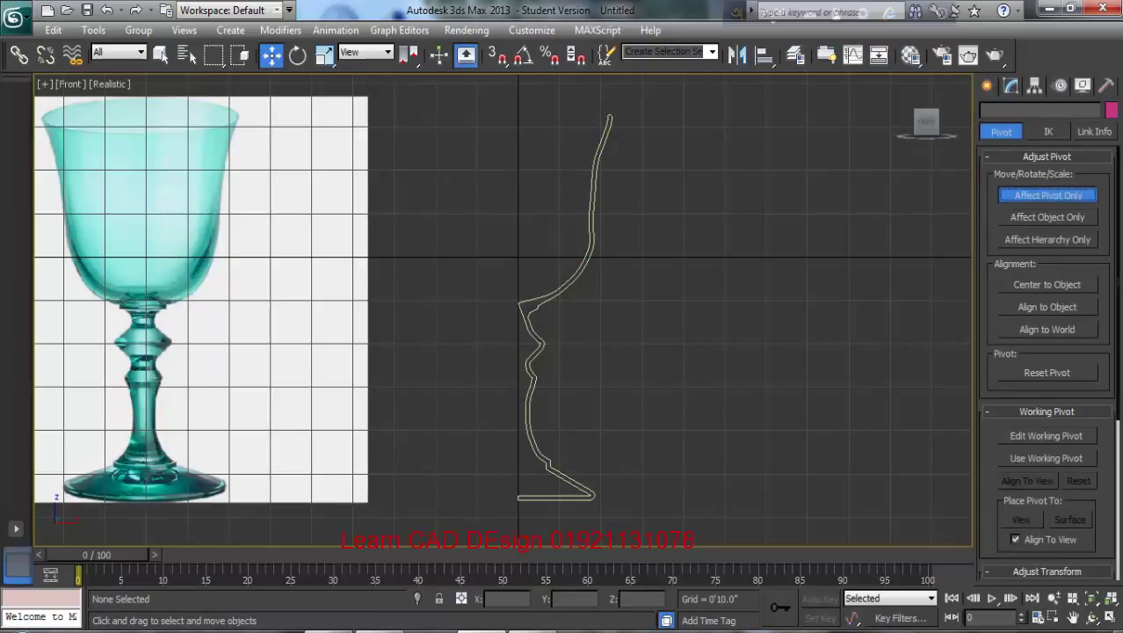
pyautogui.click(1047, 217)
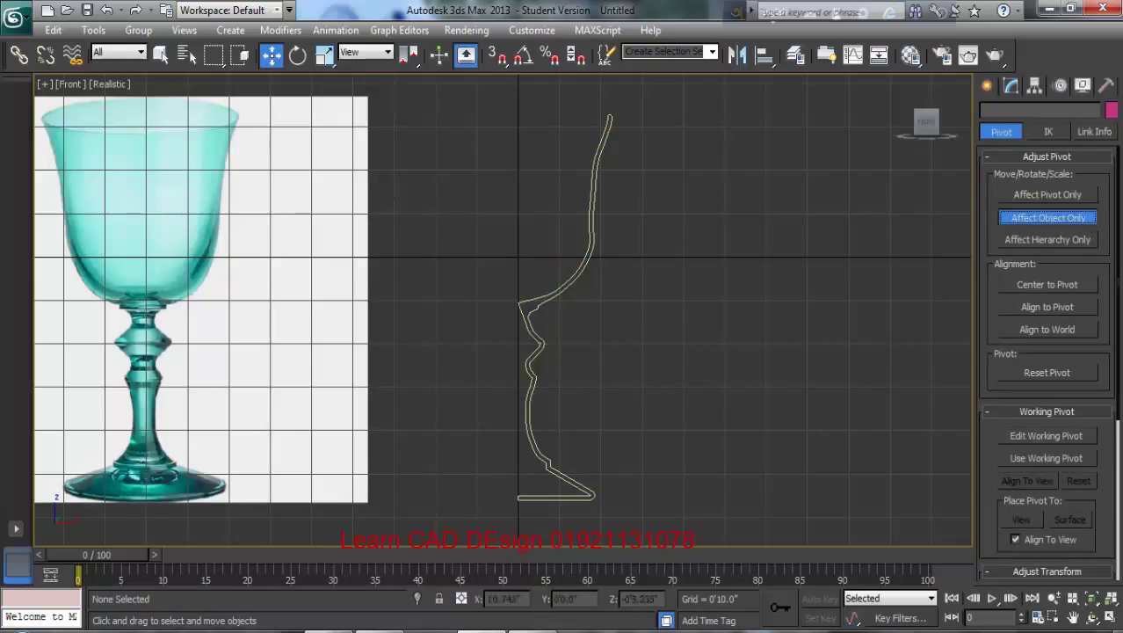
pyautogui.click(571, 280)
pyautogui.moveTo(606, 330)
pyautogui.mouseDown()
pyautogui.moveTo(575, 329)
pyautogui.moveTo(608, 329)
pyautogui.mouseUp()
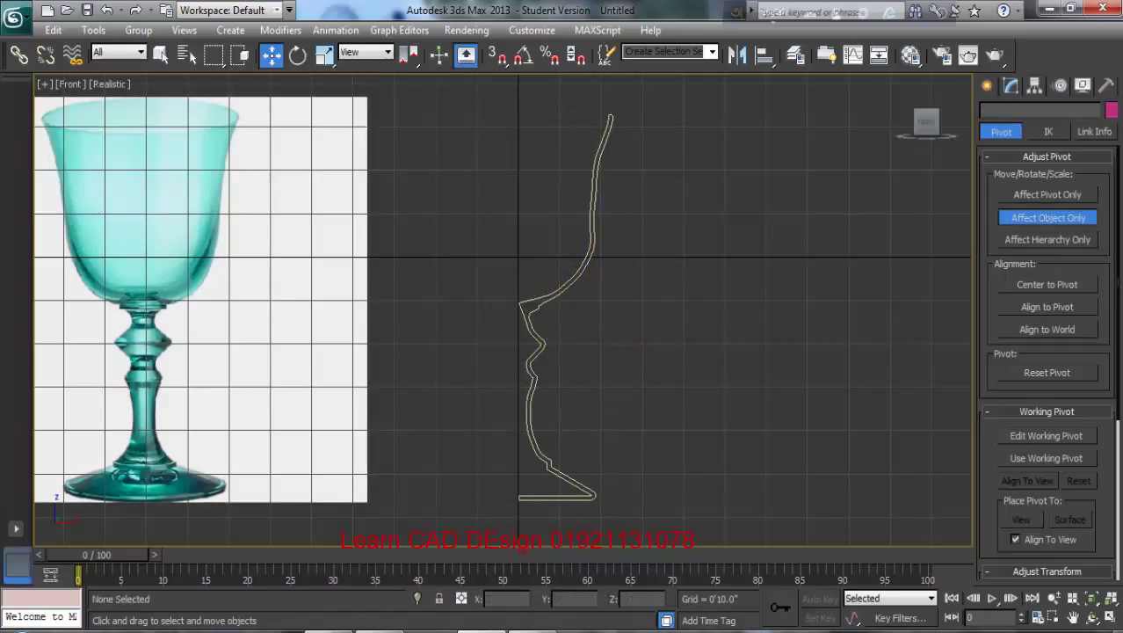
pyautogui.click(1048, 218)
pyautogui.click(1047, 218)
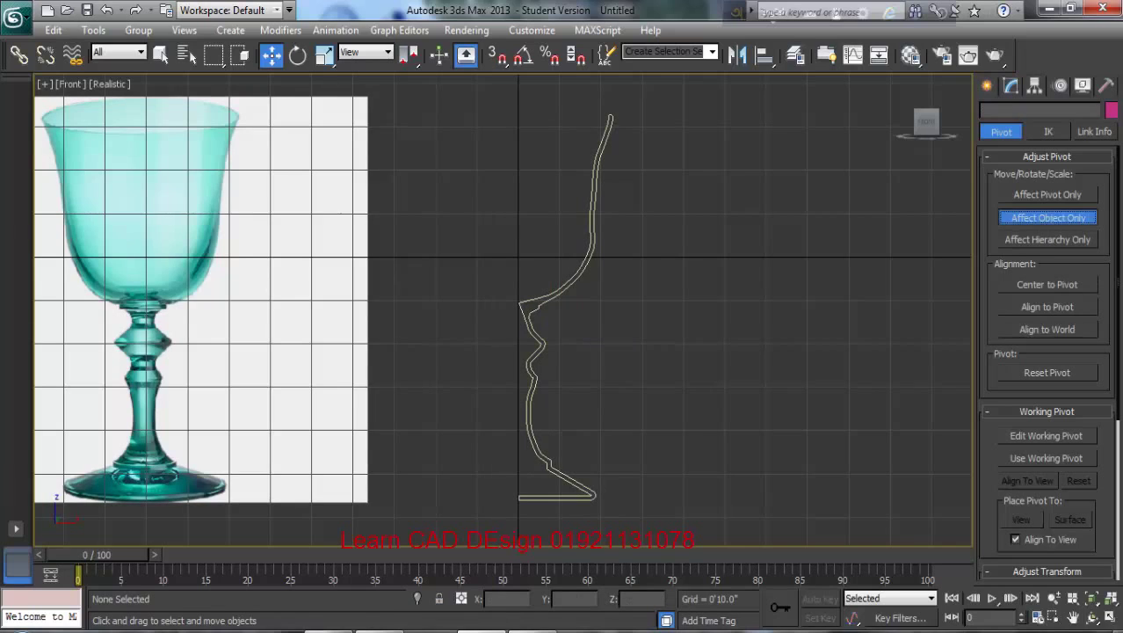
# Shift the profile line slightly further away from the vertical axis along X, leaving its pivot in place.
pyautogui.scroll(-4, 502, 312)
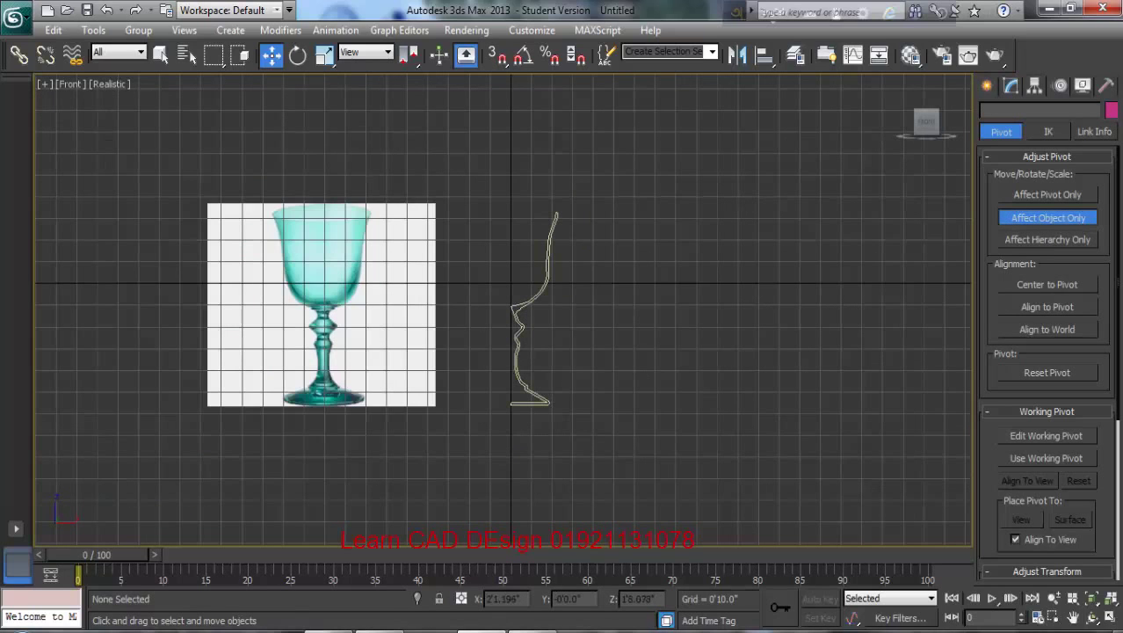
pyautogui.click(551, 233)
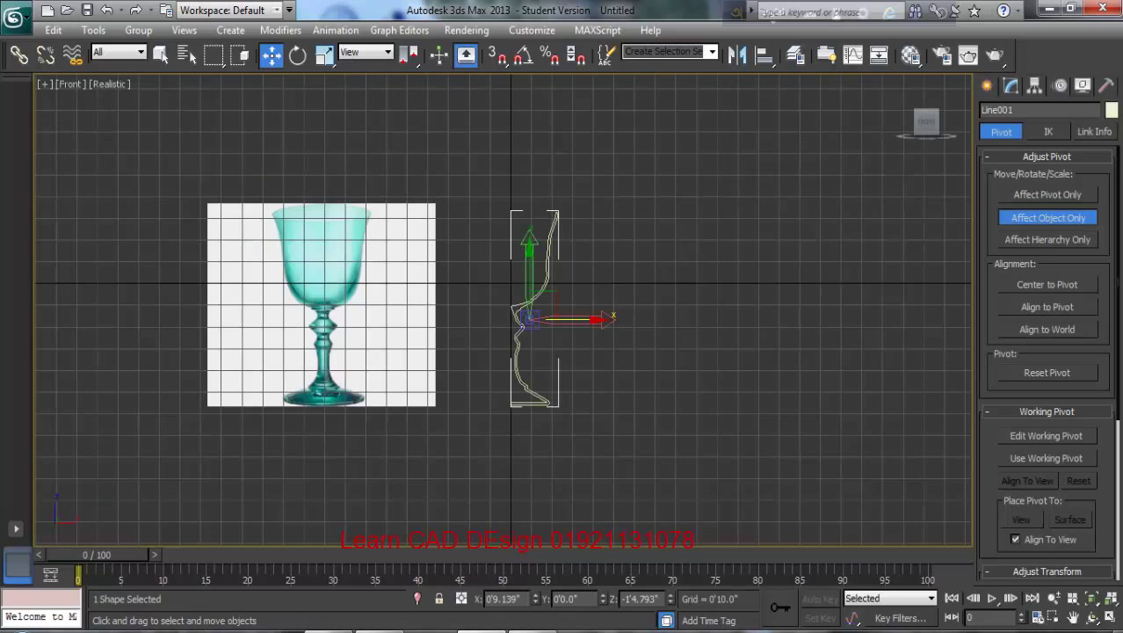
pyautogui.click(599, 233)
pyautogui.moveTo(573, 234); pyautogui.dragTo(574, 219, button='middle')
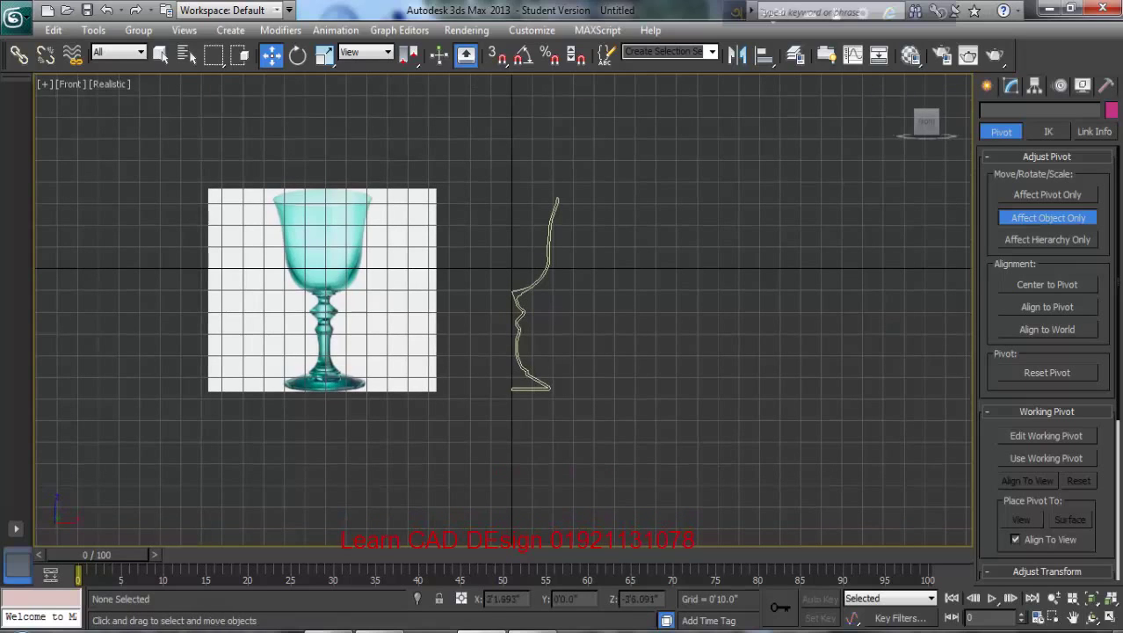
pyautogui.click(528, 287)
pyautogui.moveTo(571, 305); pyautogui.dragTo(573, 305)
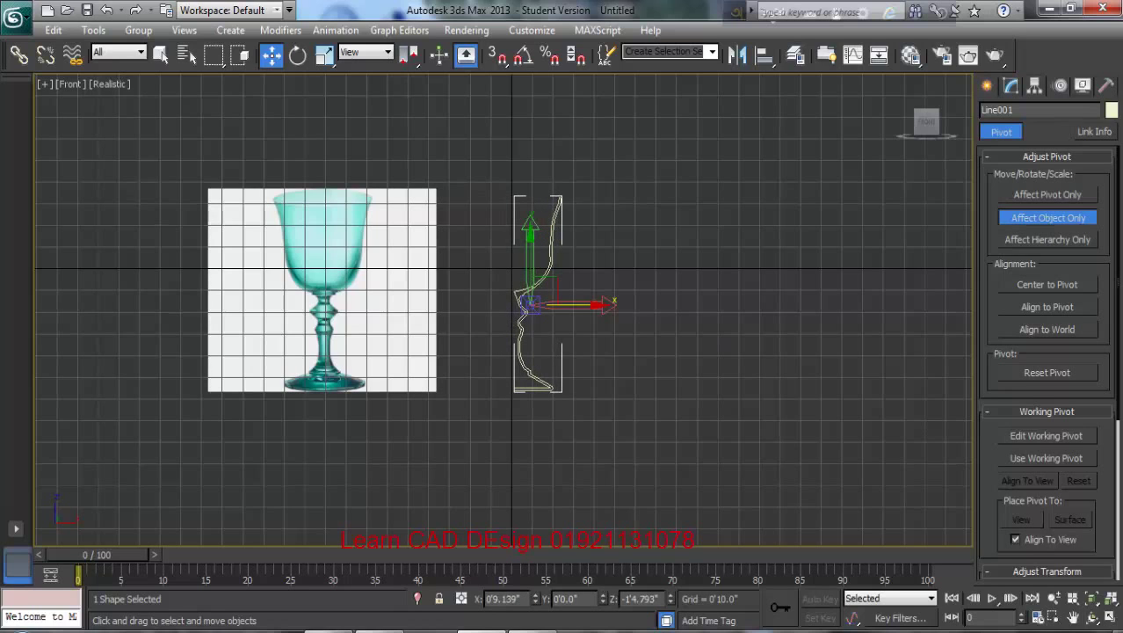
pyautogui.click(1011, 85)
pyautogui.click(1021, 169)
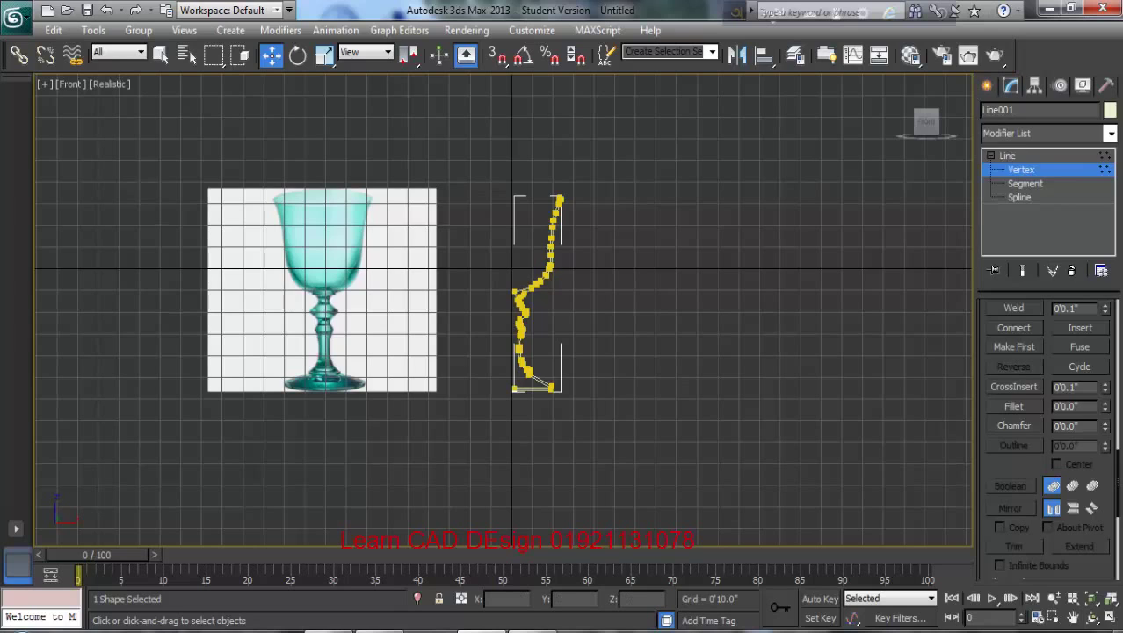
pyautogui.click(1035, 85)
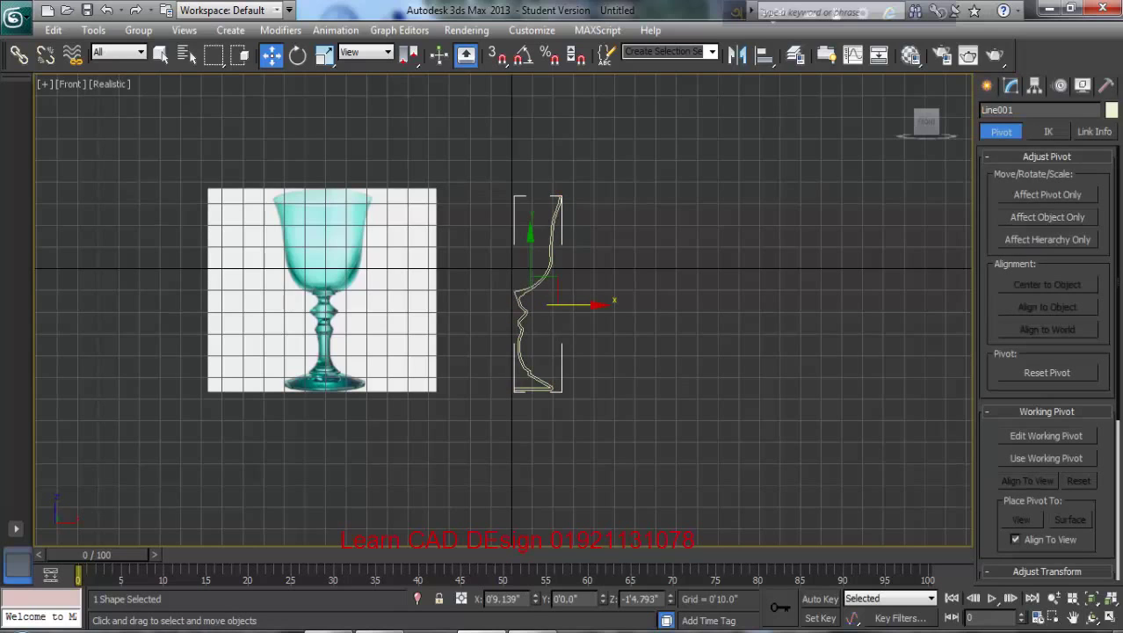
# Move only the profile line's pivot onto the vertical axis by setting its X position to 0.
pyautogui.click(1047, 195)
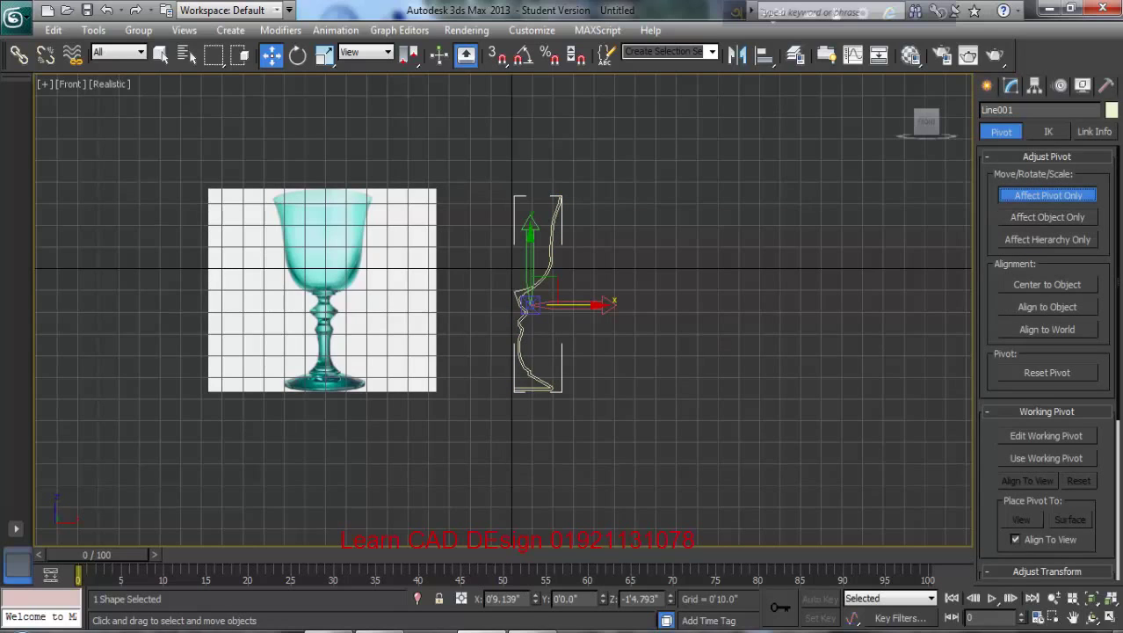
pyautogui.moveTo(562, 305); pyautogui.dragTo(536, 305)
pyautogui.moveTo(525, 598); pyautogui.dragTo(442, 598)
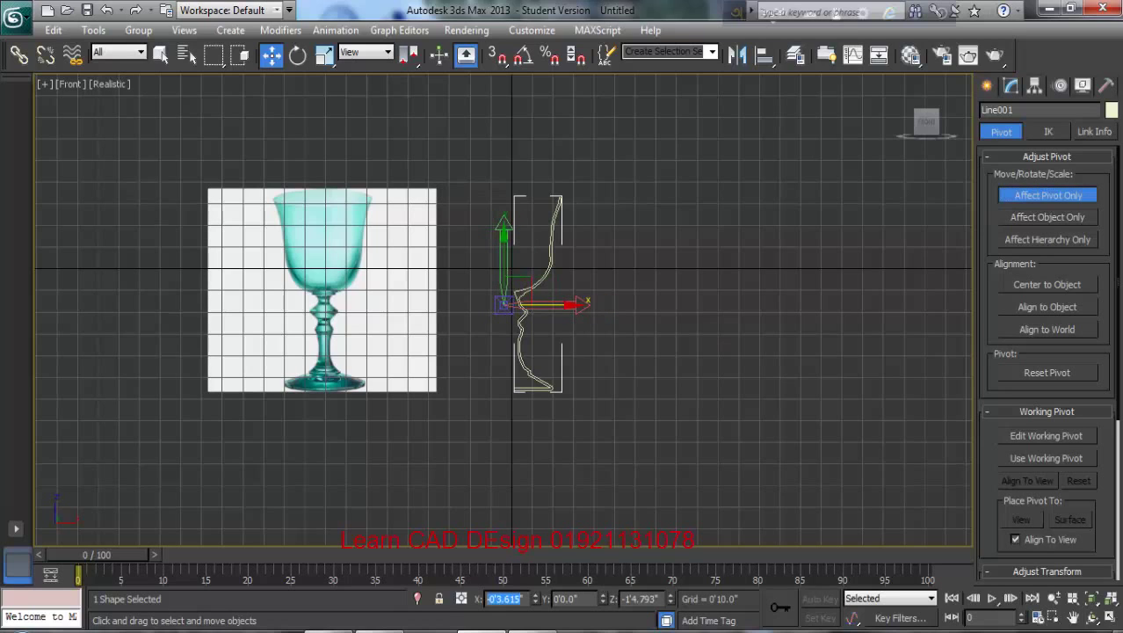
pyautogui.write('0')
pyautogui.press('Return')
# Check the profile line's pivot and its gap from the vertical axis in the front view, leaving the line deselected.
pyautogui.moveTo(565, 372); pyautogui.dragTo(538, 351, button='middle')
pyautogui.scroll(2, 593, 459)
pyautogui.scroll(1, 538, 352)
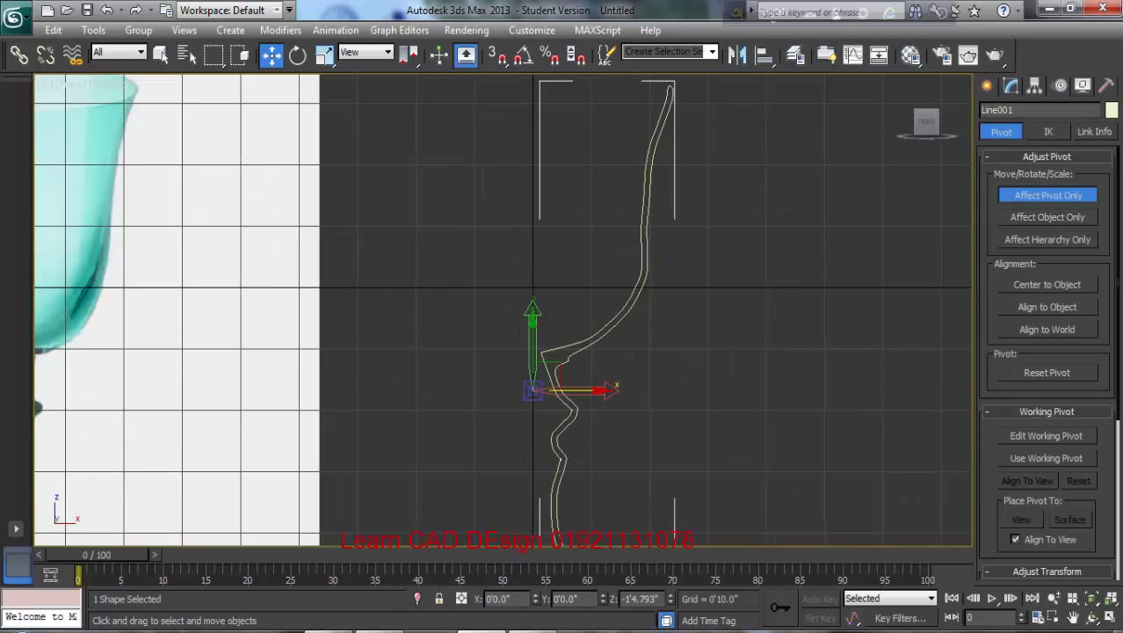
pyautogui.hotkey('ctrl', 'd')
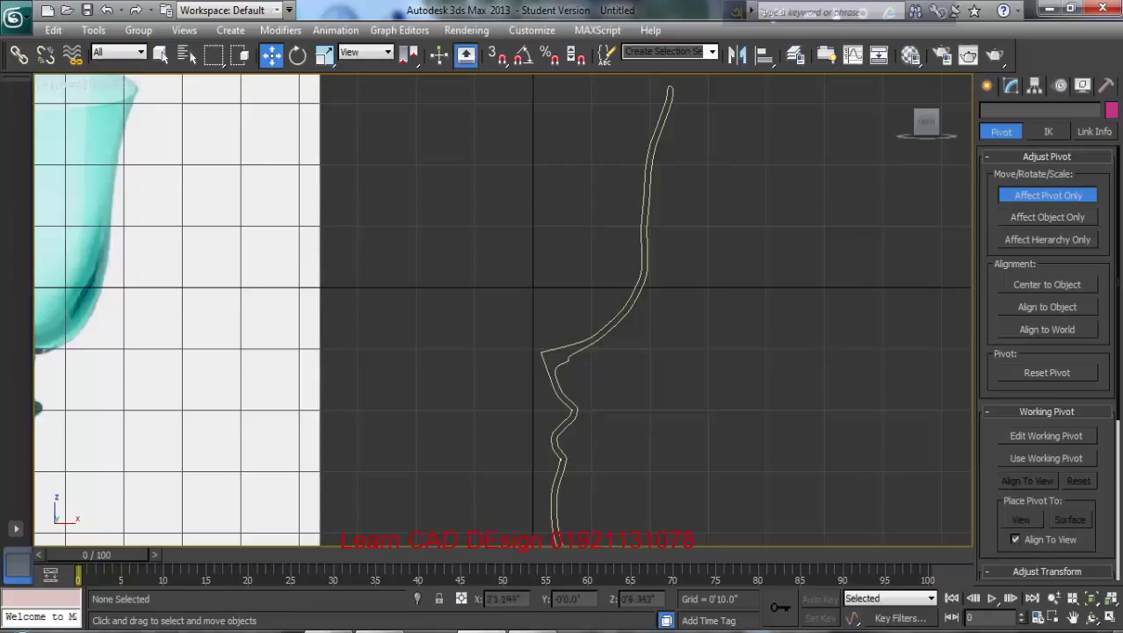
pyautogui.scroll(-2, 507, 310)
pyautogui.scroll(-2, 506, 308)
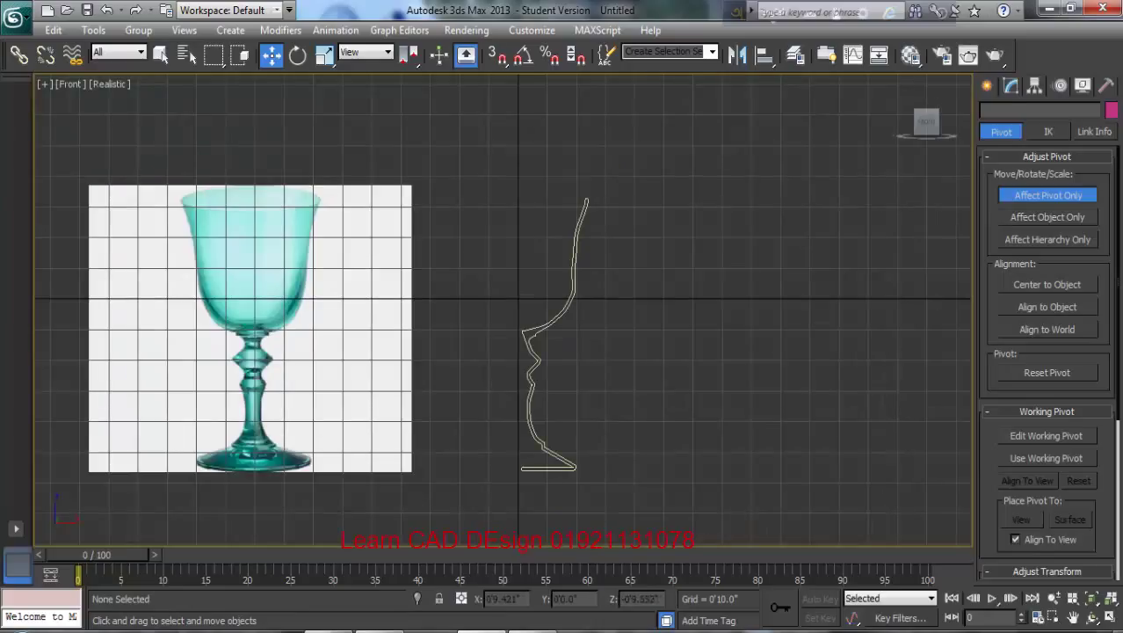
pyautogui.click(545, 327)
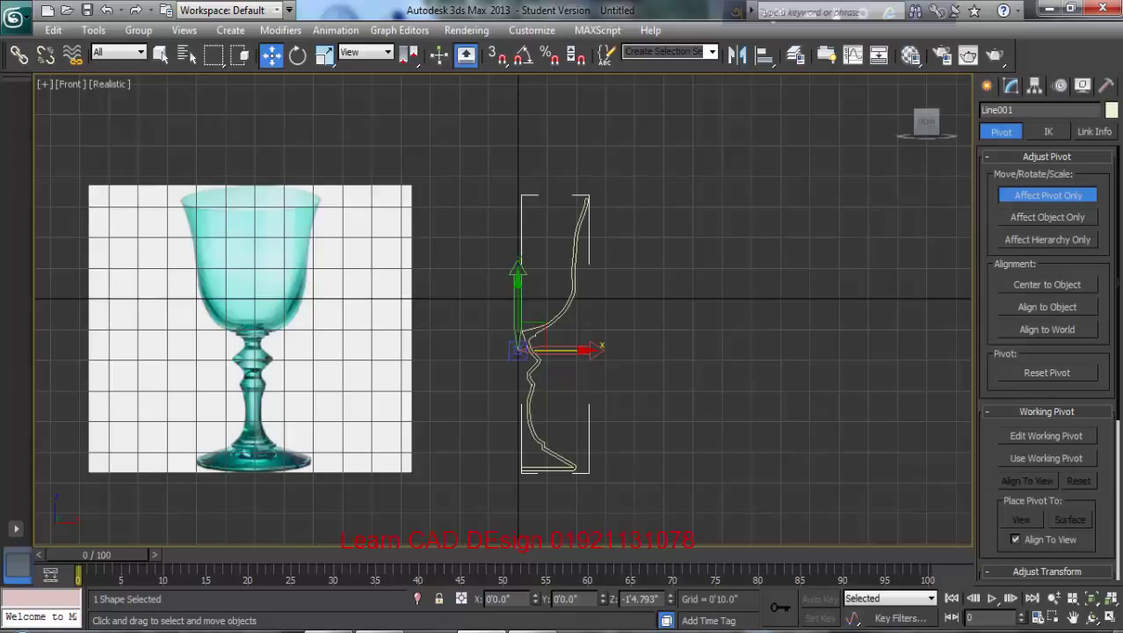
pyautogui.click(725, 407)
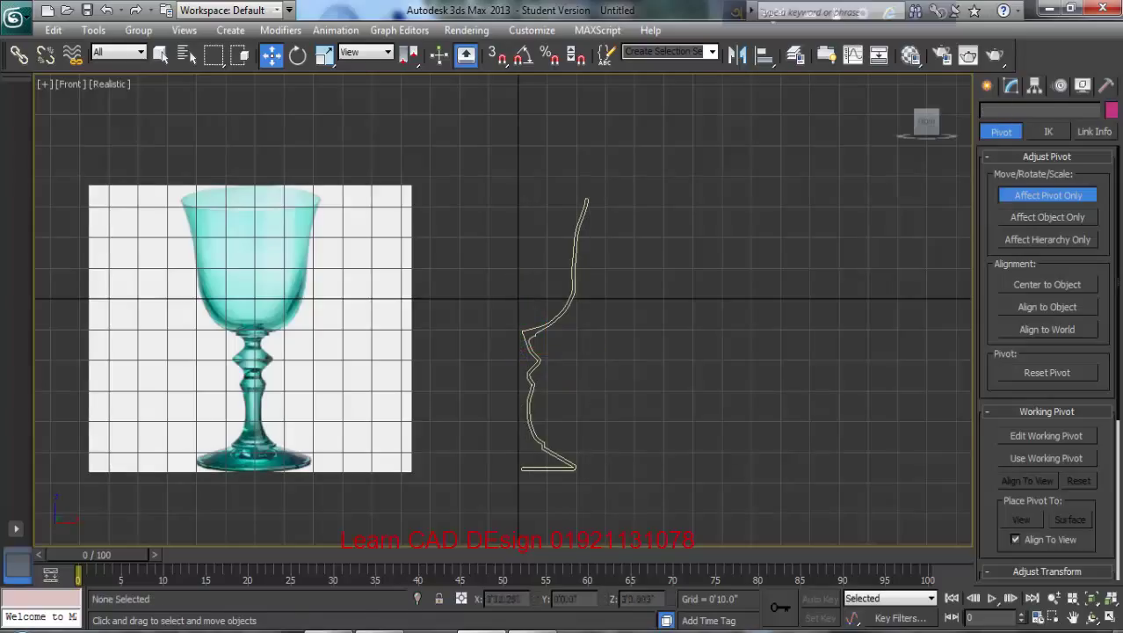
# Place the profile line's inner vertex at the bottom of the bowl on the vertical axis by setting its X position to 0.
pyautogui.click(1010, 86)
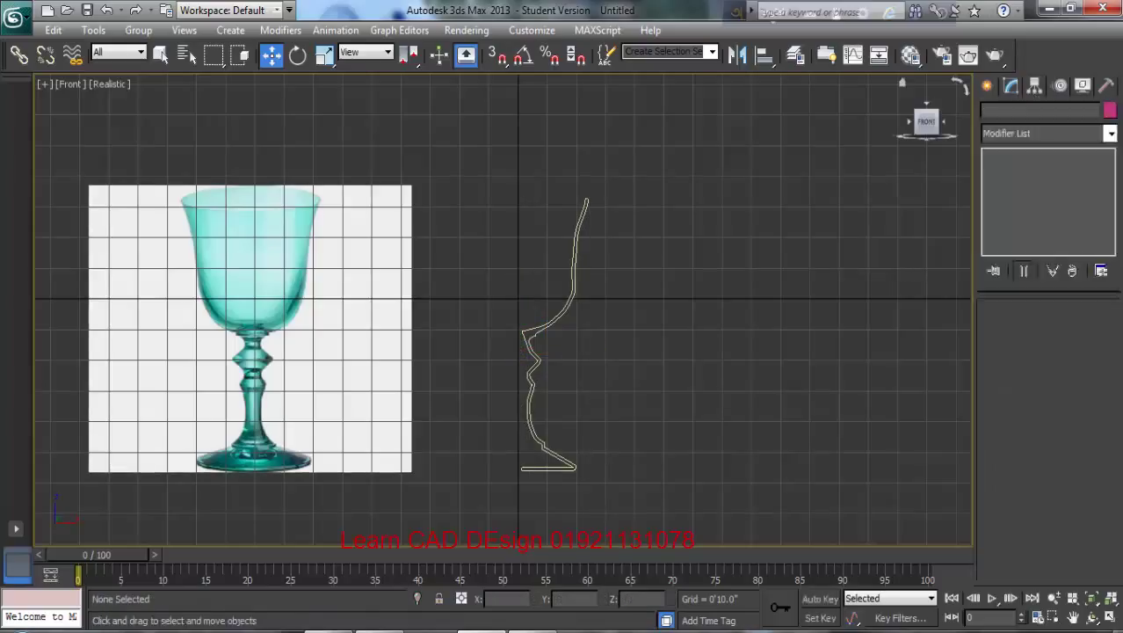
pyautogui.click(576, 239)
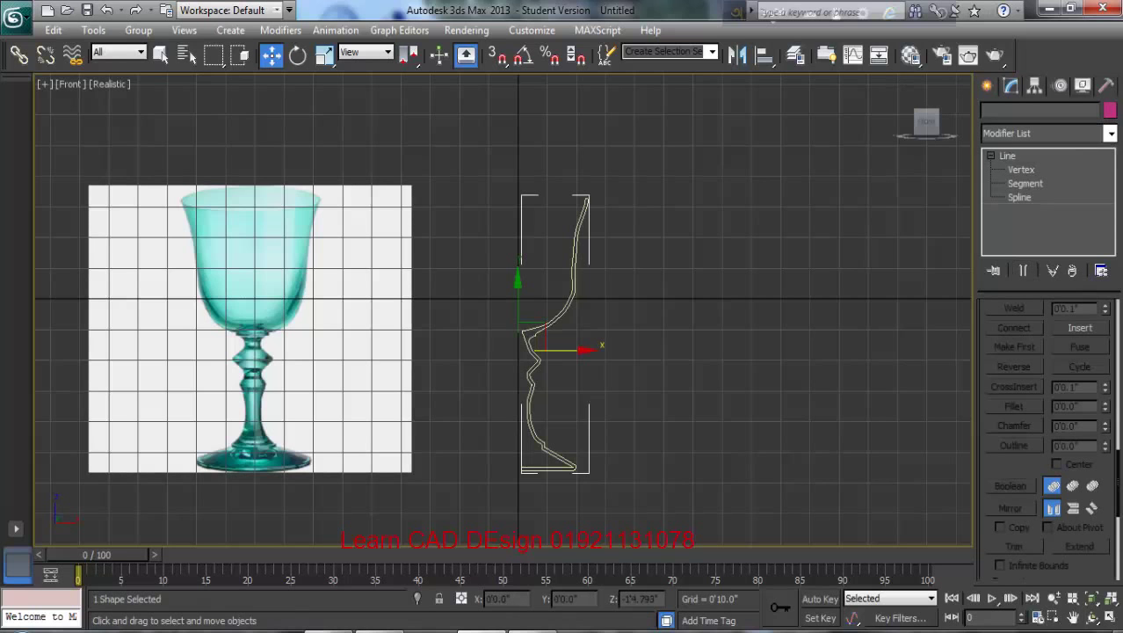
pyautogui.click(1021, 170)
pyautogui.moveTo(526, 471); pyautogui.dragTo(604, 402, button='middle')
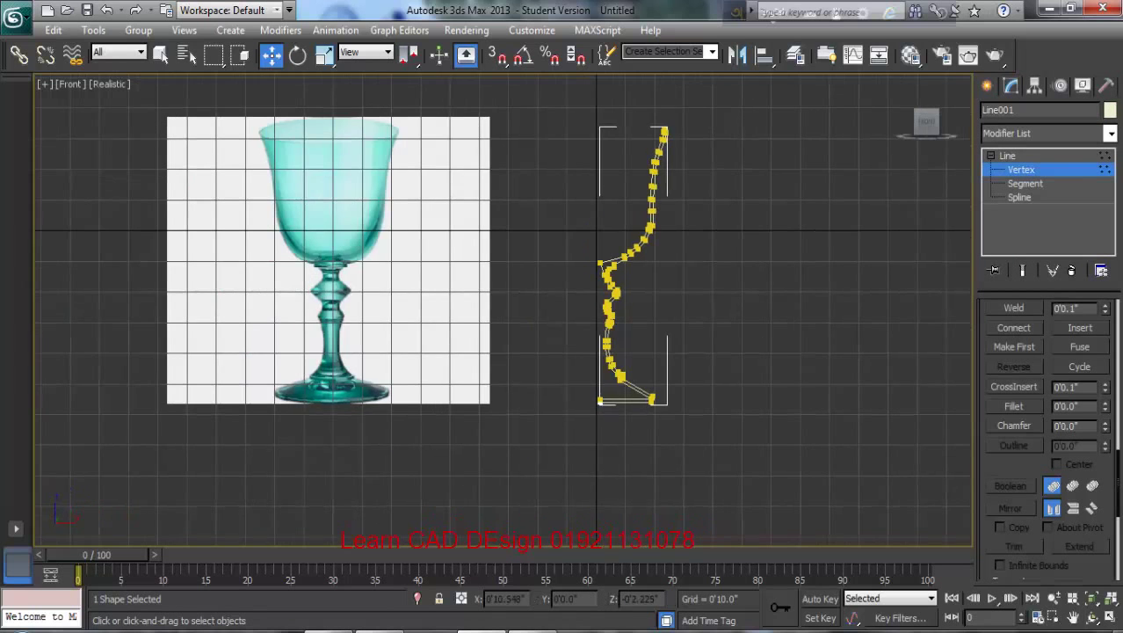
pyautogui.scroll(5, 588, 209)
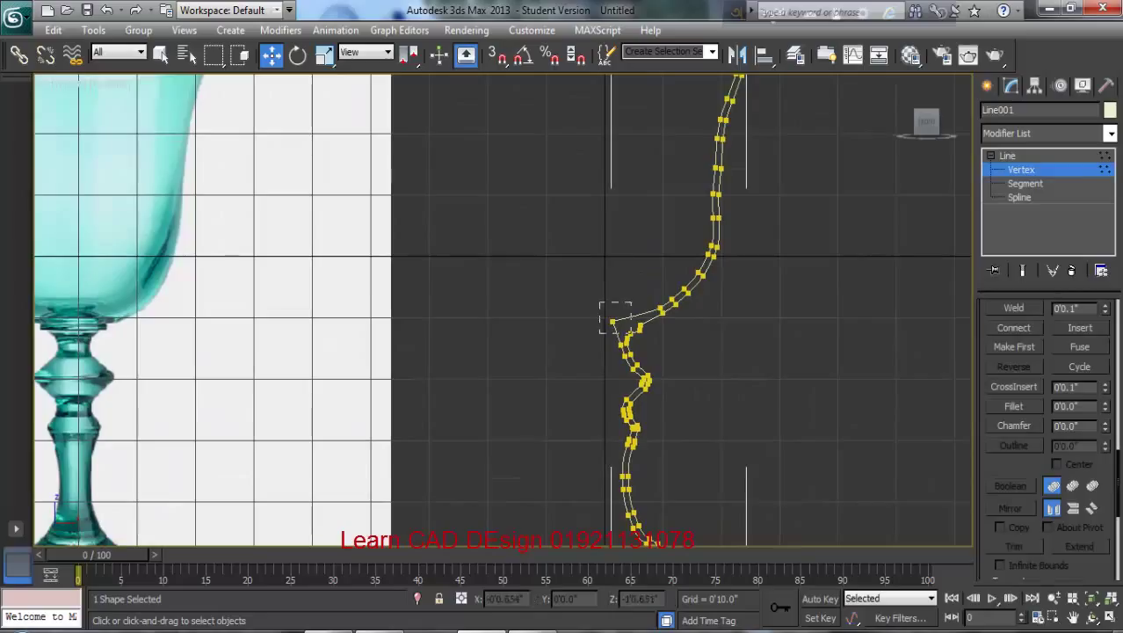
pyautogui.scroll(3, 500, 310)
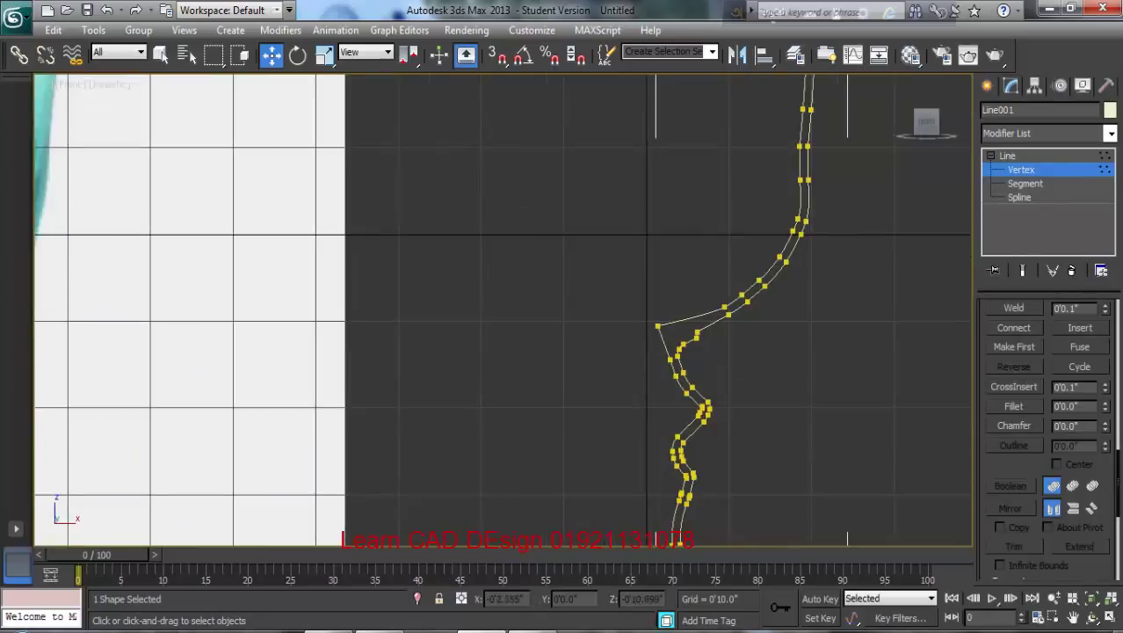
pyautogui.click(658, 326)
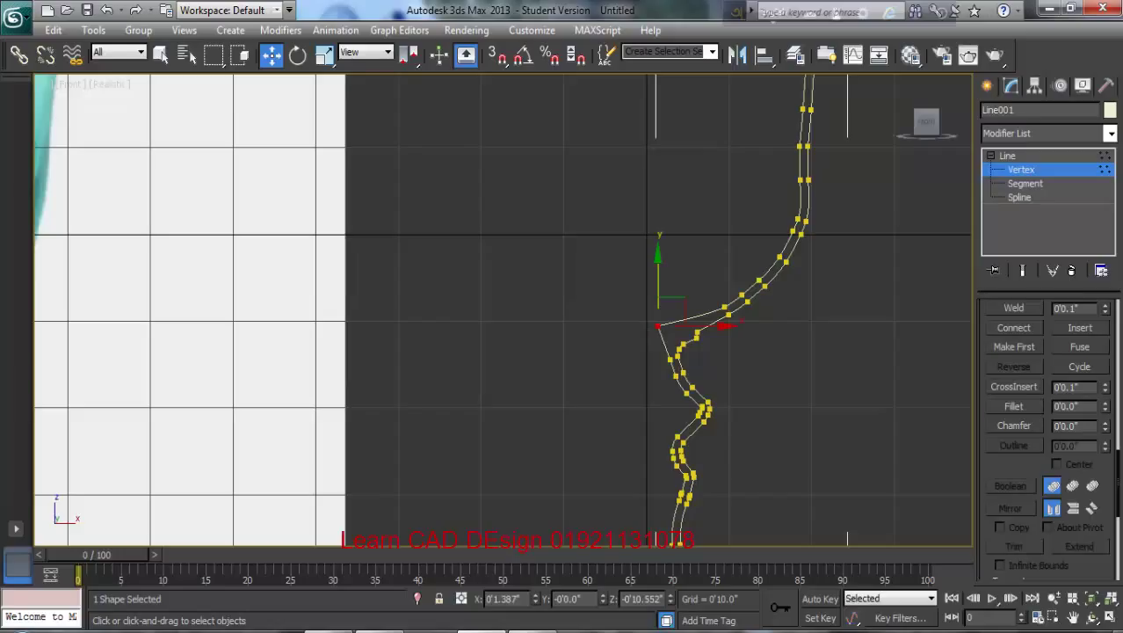
pyautogui.doubleClick(503, 599)
pyautogui.write('0')
pyautogui.press('Return')
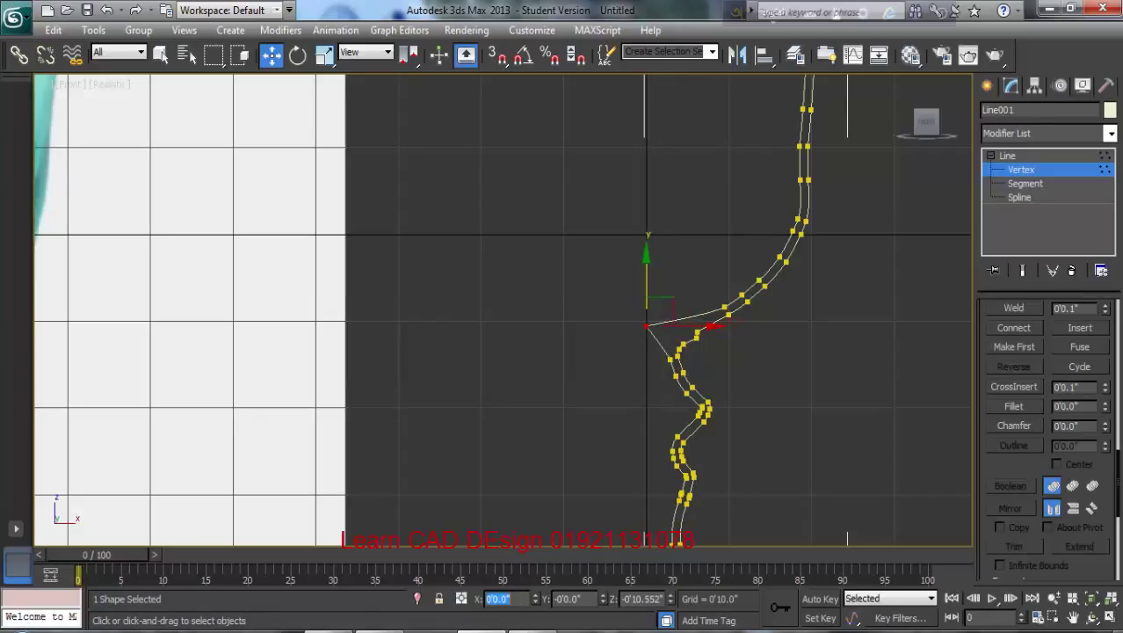
# Set the X position of the upper inner-end vertex on the goblet's base to 0.
pyautogui.moveTo(503, 331); pyautogui.dragTo(485, 106, button='middle')
pyautogui.scroll(-3, 503, 310)
pyautogui.scroll(4, 501, 277)
pyautogui.scroll(3, 668, 396)
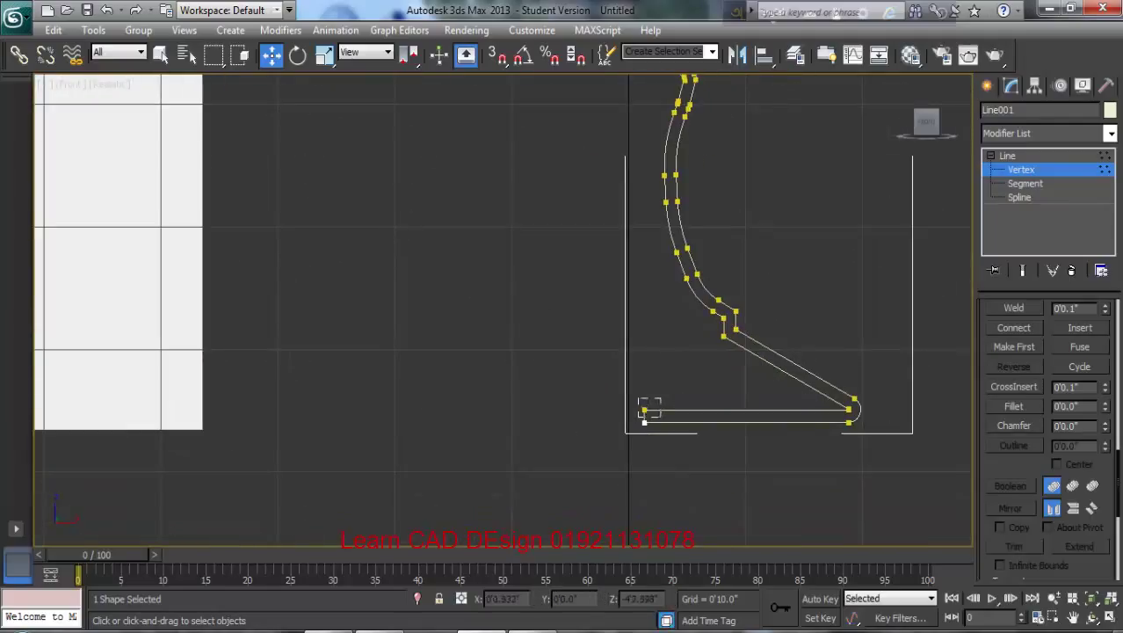
pyautogui.moveTo(660, 416); pyautogui.dragTo(660, 416)
pyautogui.moveTo(523, 600); pyautogui.dragTo(448, 597)
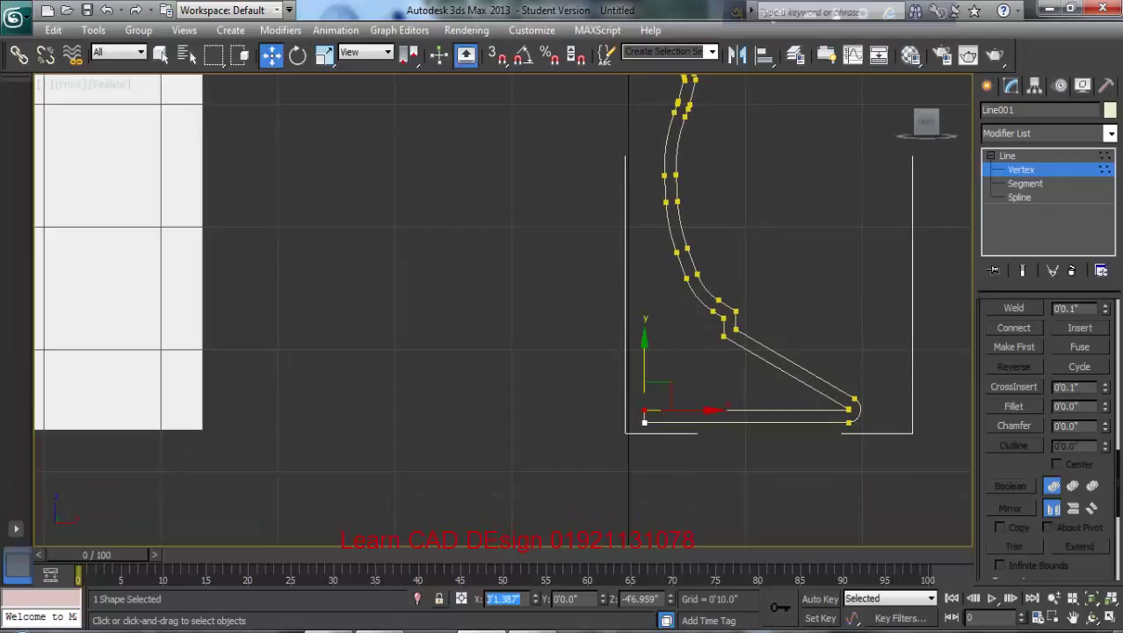
pyautogui.write('0')
pyautogui.press('Return')
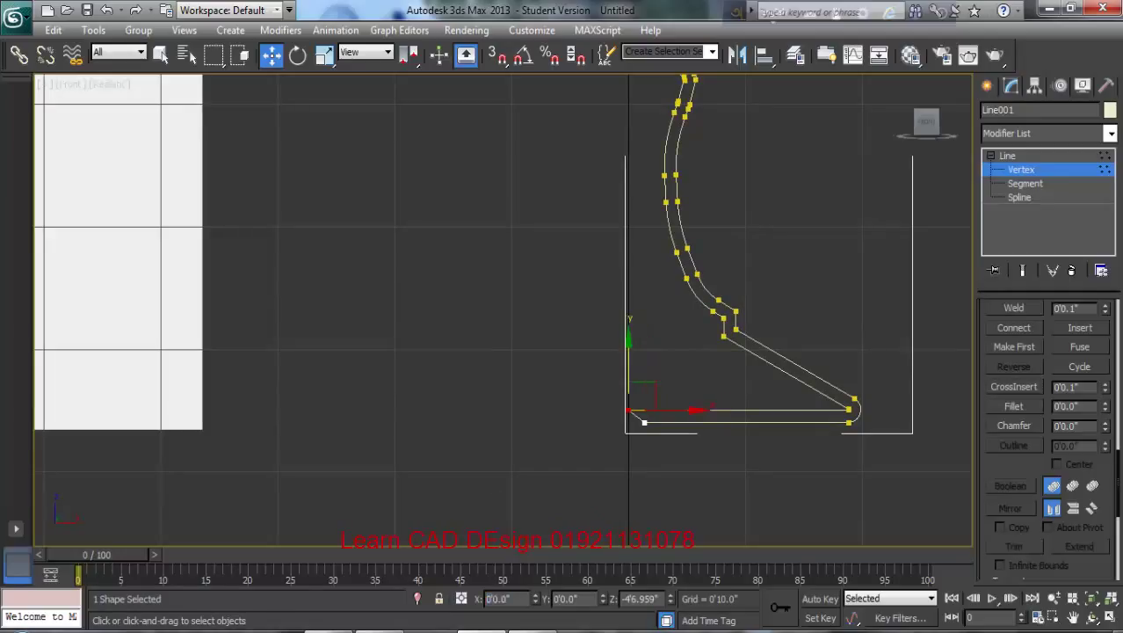
# Set the X position of the base's lower inner-end vertex to 0, then leave vertex editing and deselect the line.
pyautogui.click(644, 423)
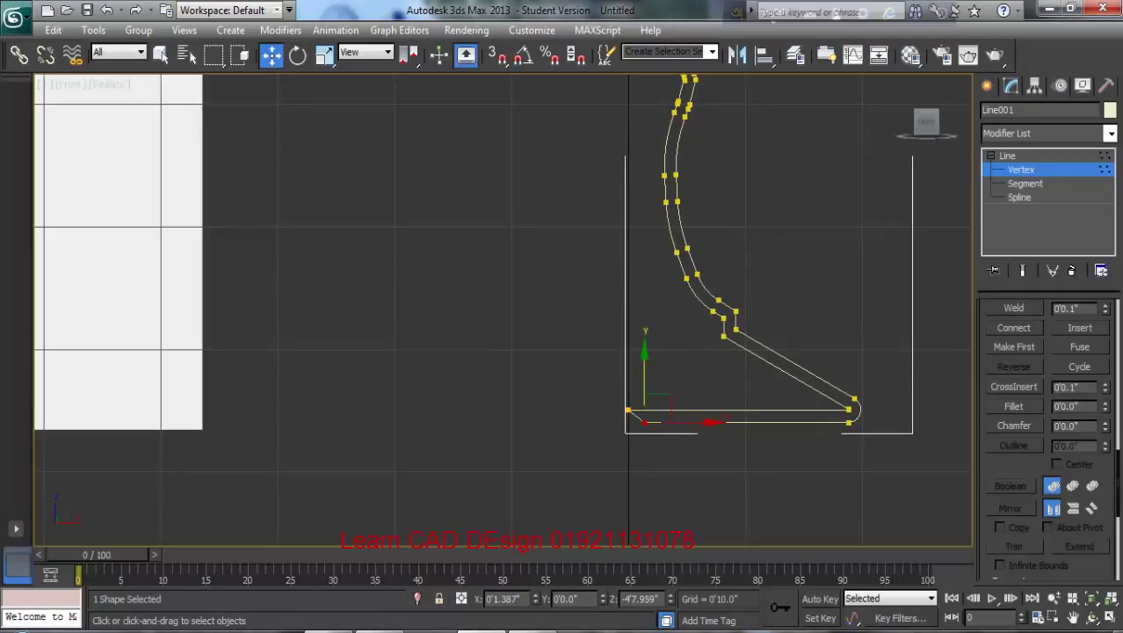
pyautogui.click(496, 598)
pyautogui.write('0')
pyautogui.press('Return')
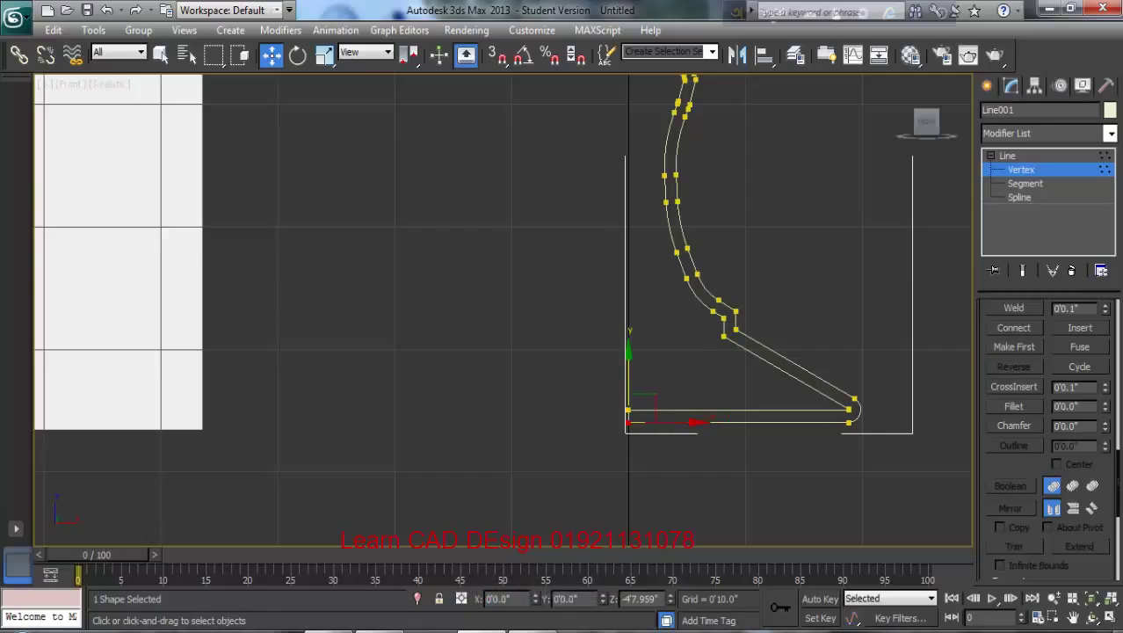
pyautogui.scroll(-5, 503, 425)
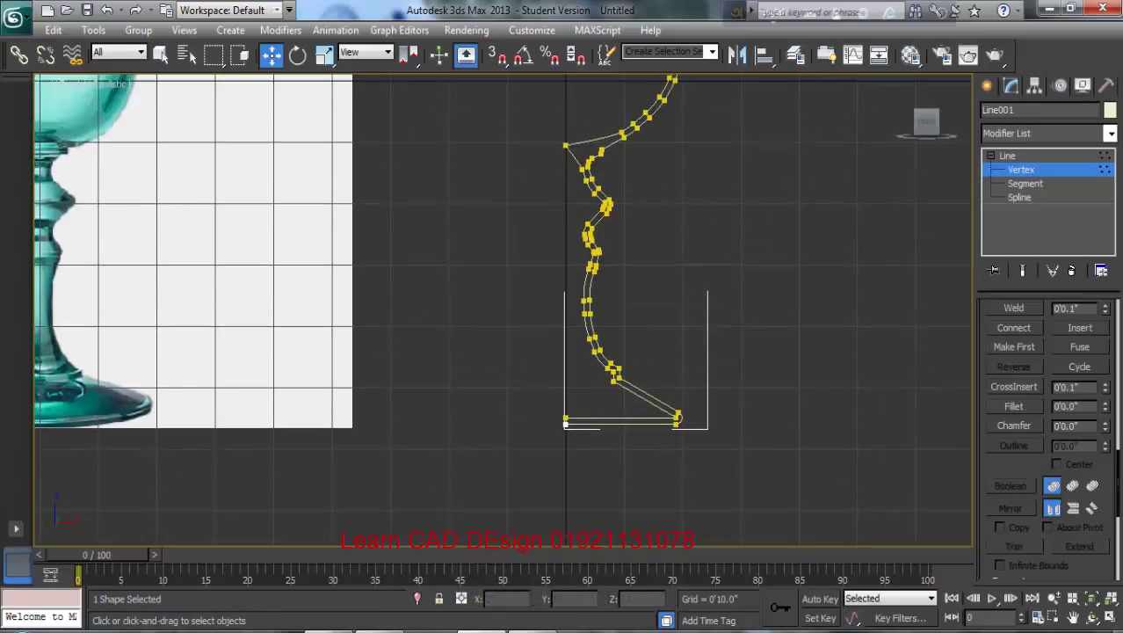
pyautogui.click(1034, 86)
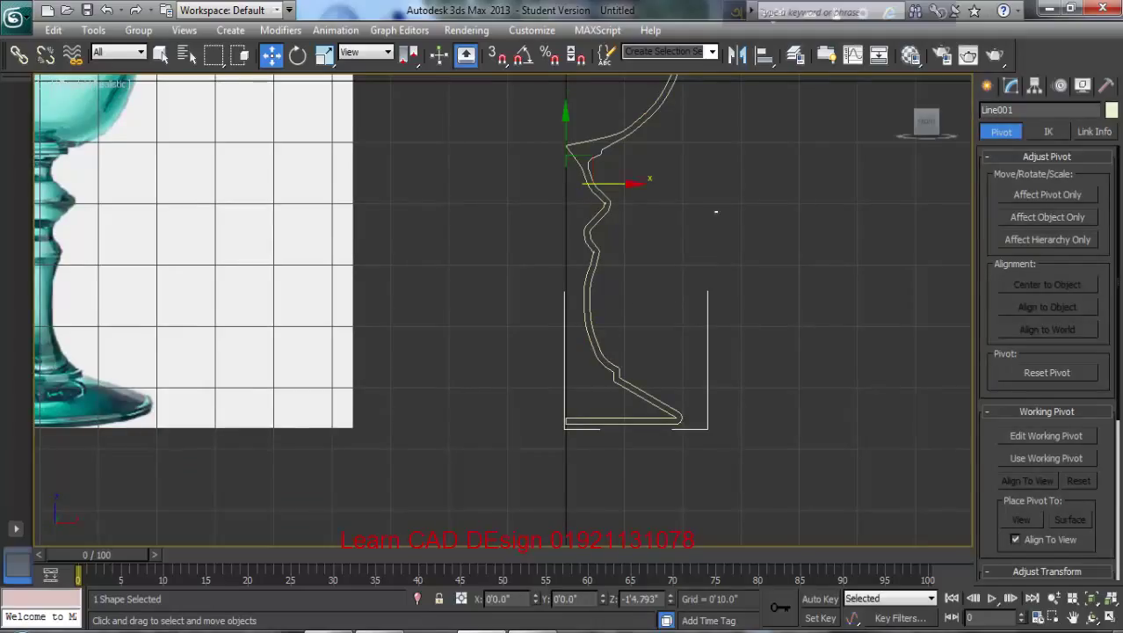
pyautogui.click(716, 212)
pyautogui.scroll(-4, 716, 212)
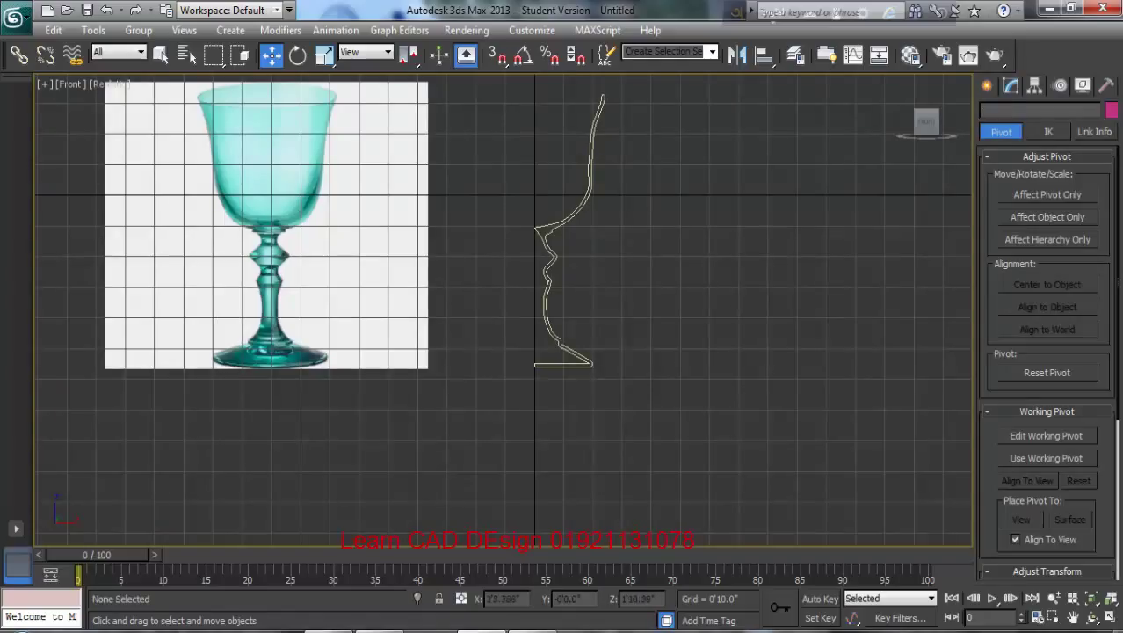
# Apply a Lathe modifier to the goblet's profile line.
pyautogui.click(593, 131)
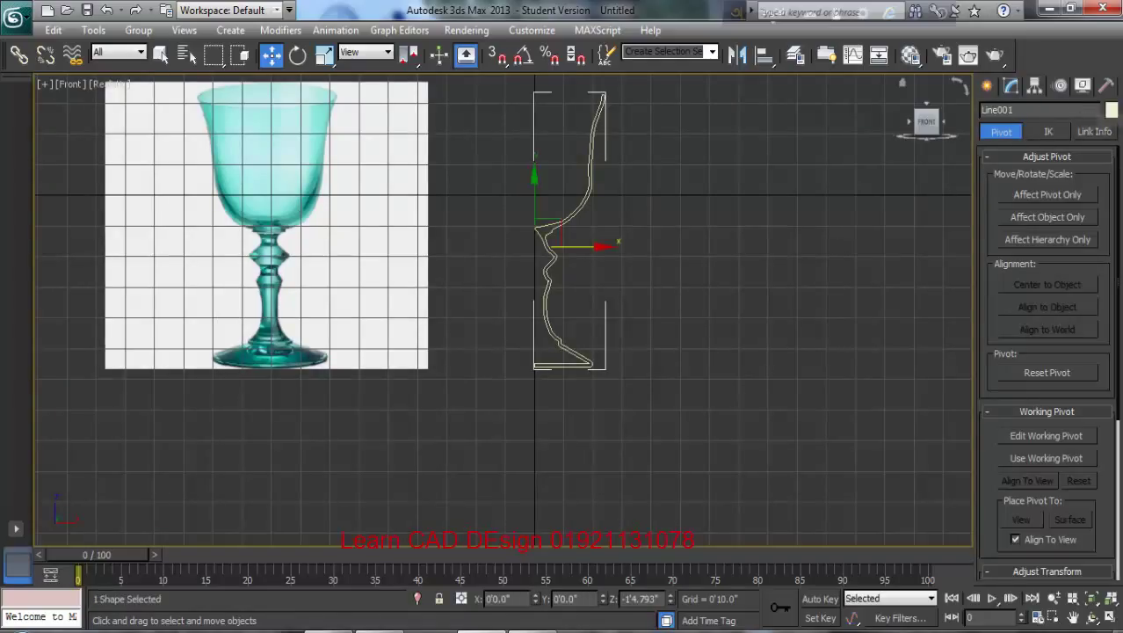
pyautogui.click(1010, 85)
pyautogui.click(1111, 133)
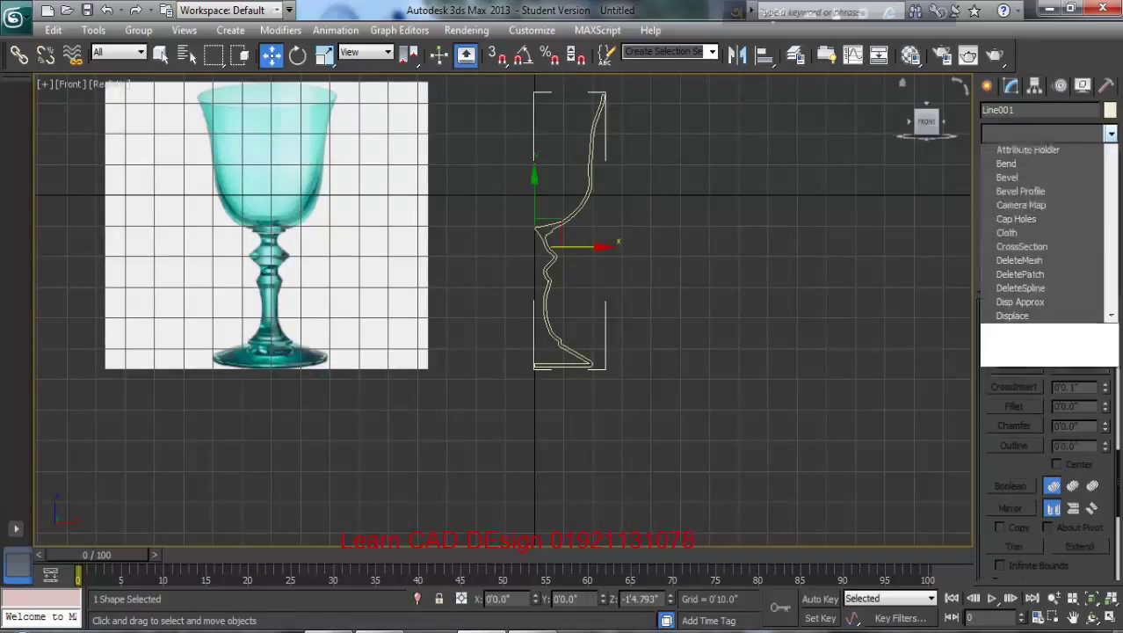
pyautogui.press('l')
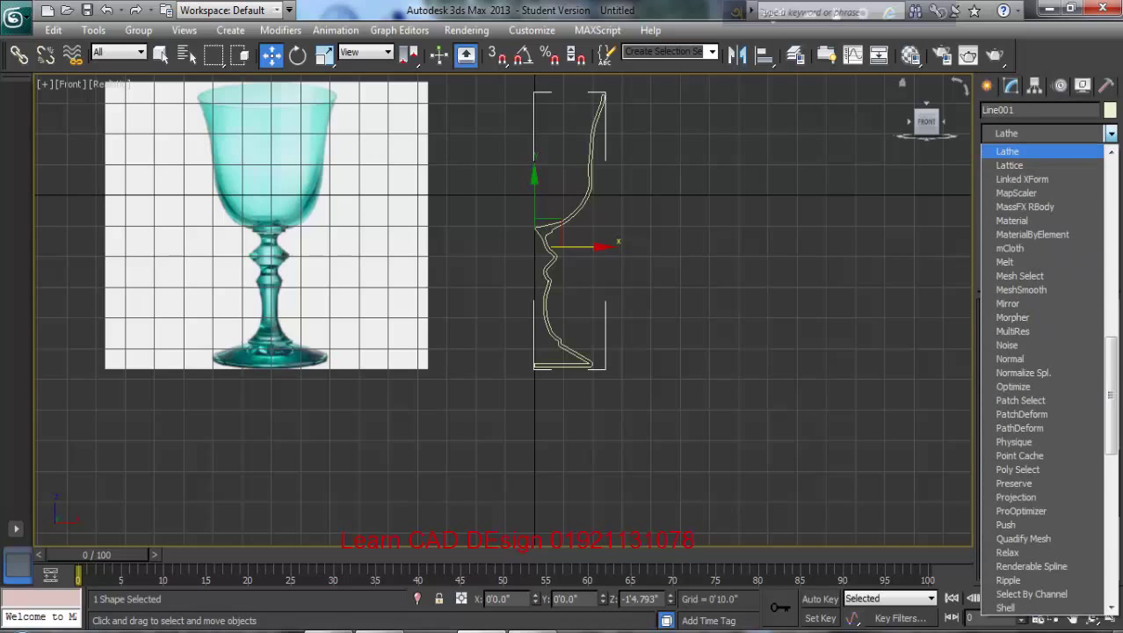
pyautogui.press('Return')
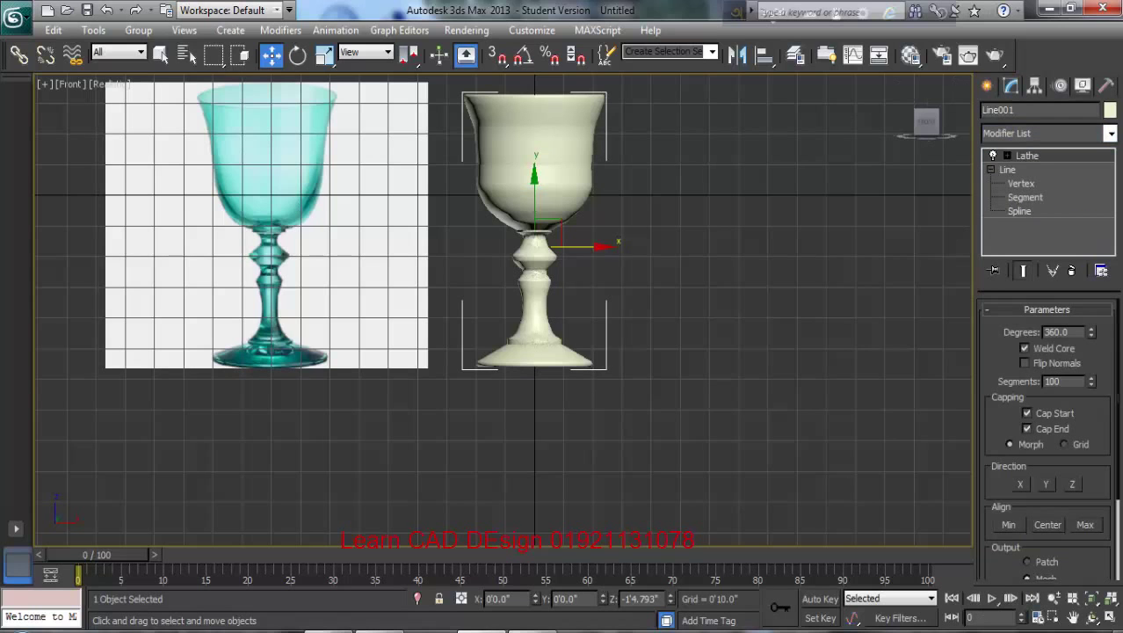
# Examine the lathed goblet's bowl, rim and stem up close in the perspective view.
pyautogui.scroll(-2, 502, 312)
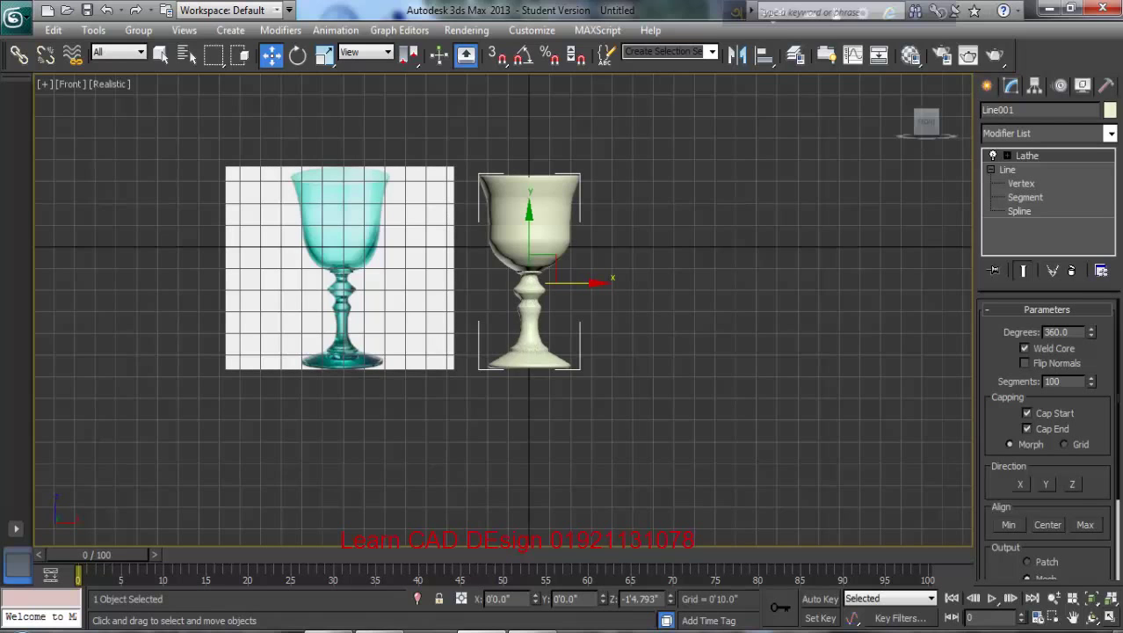
pyautogui.hotkey('alt', 'w')
pyautogui.scroll(8, 694, 422)
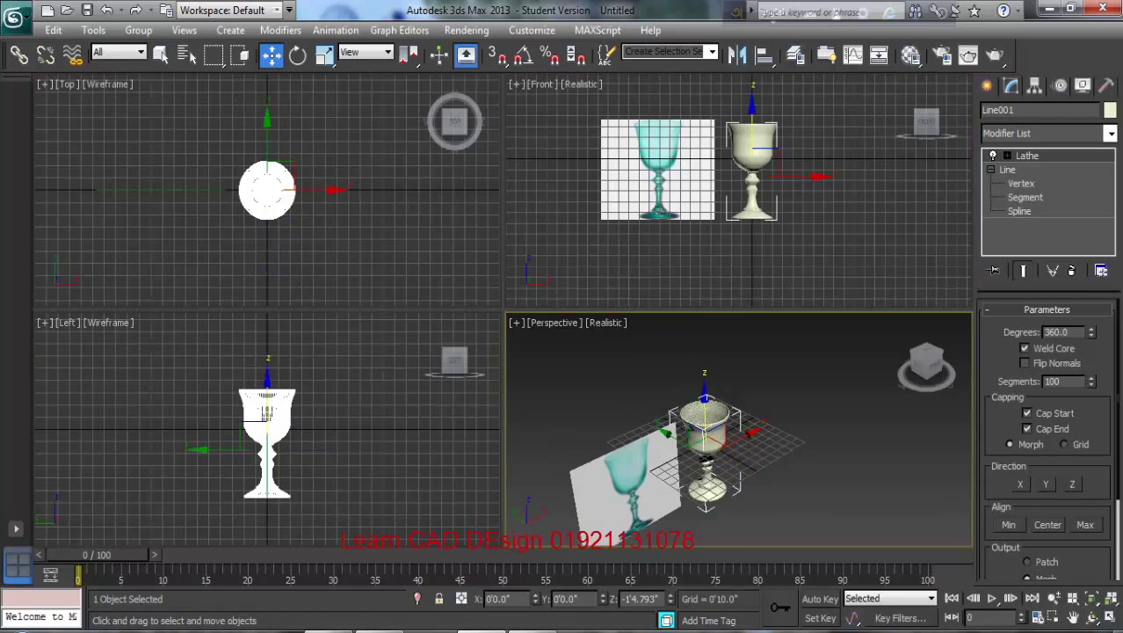
pyautogui.moveTo(694, 457); pyautogui.dragTo(708, 381, button='middle')
pyautogui.scroll(-2, 708, 405)
pyautogui.scroll(2, 708, 404)
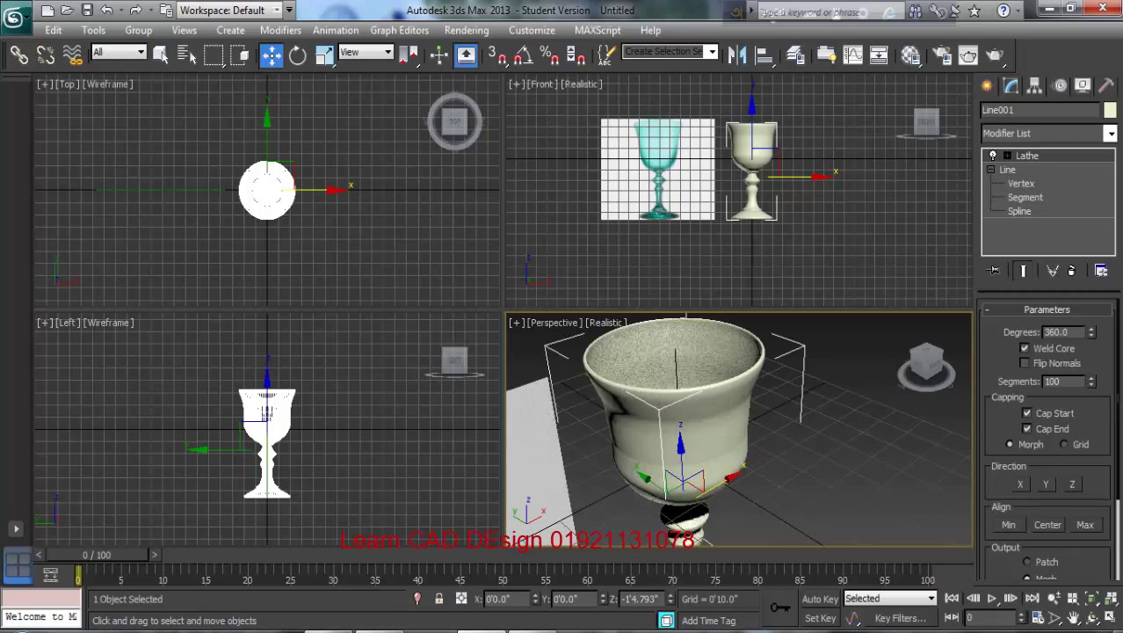
pyautogui.moveTo(703, 466)
pyautogui.mouseDown(button='middle')
pyautogui.moveTo(704, 368)
pyautogui.moveTo(721, 461)
pyautogui.mouseUp(button='middle')
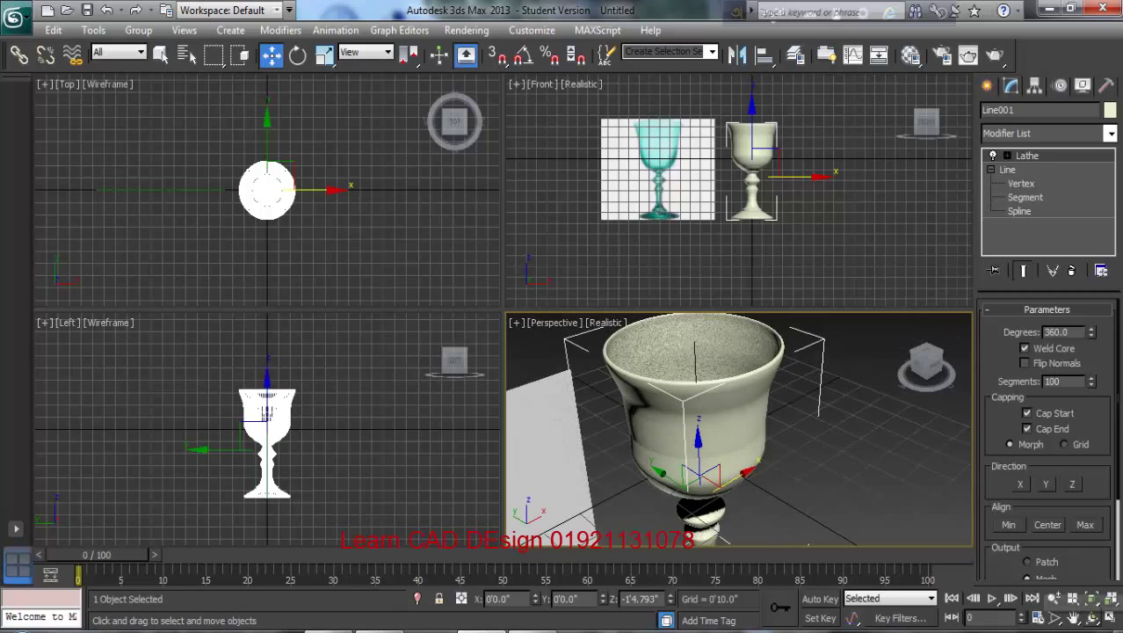
pyautogui.click(1093, 618)
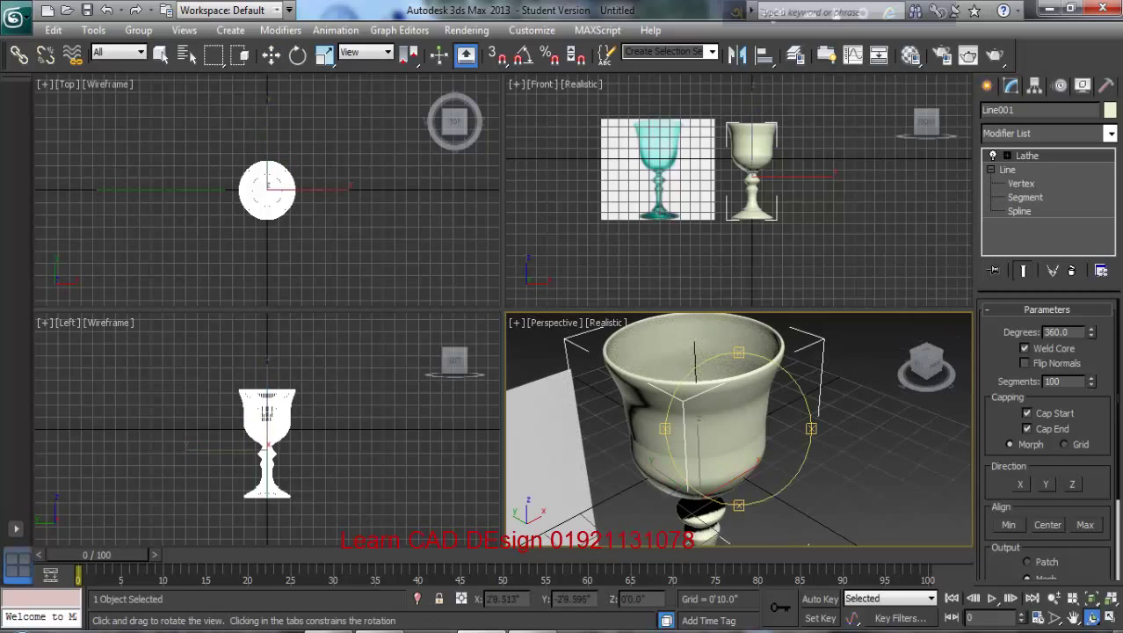
pyautogui.press('Escape')
pyautogui.scroll(-5, 739, 429)
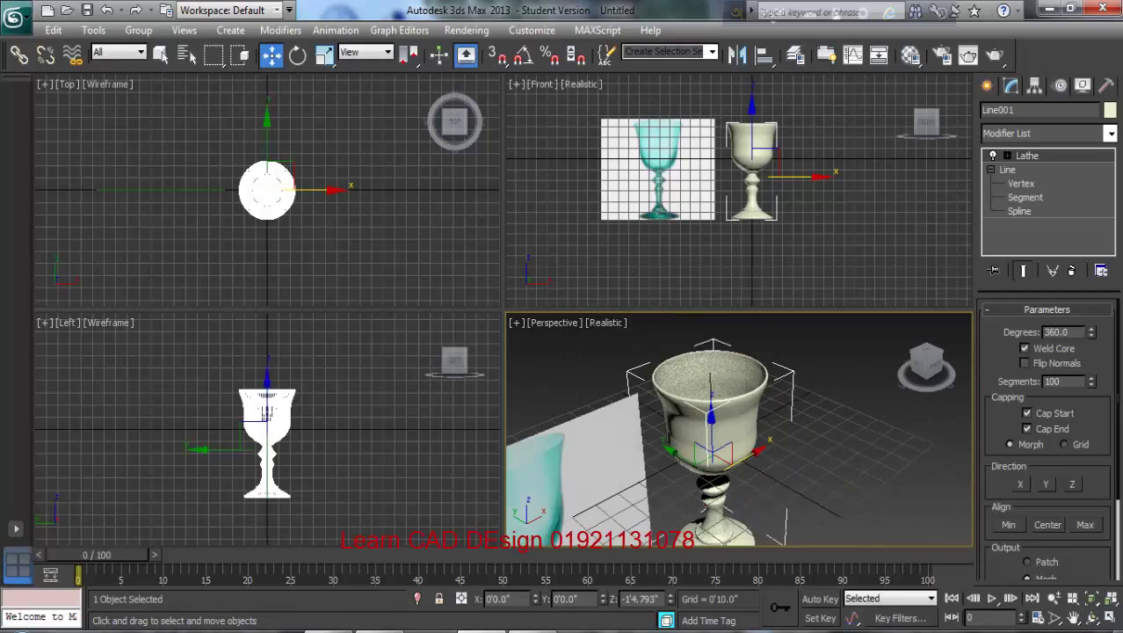
# Delete the goblet reference image plane and center the goblet in the front and perspective views.
pyautogui.click(604, 475)
pyautogui.press('Delete')
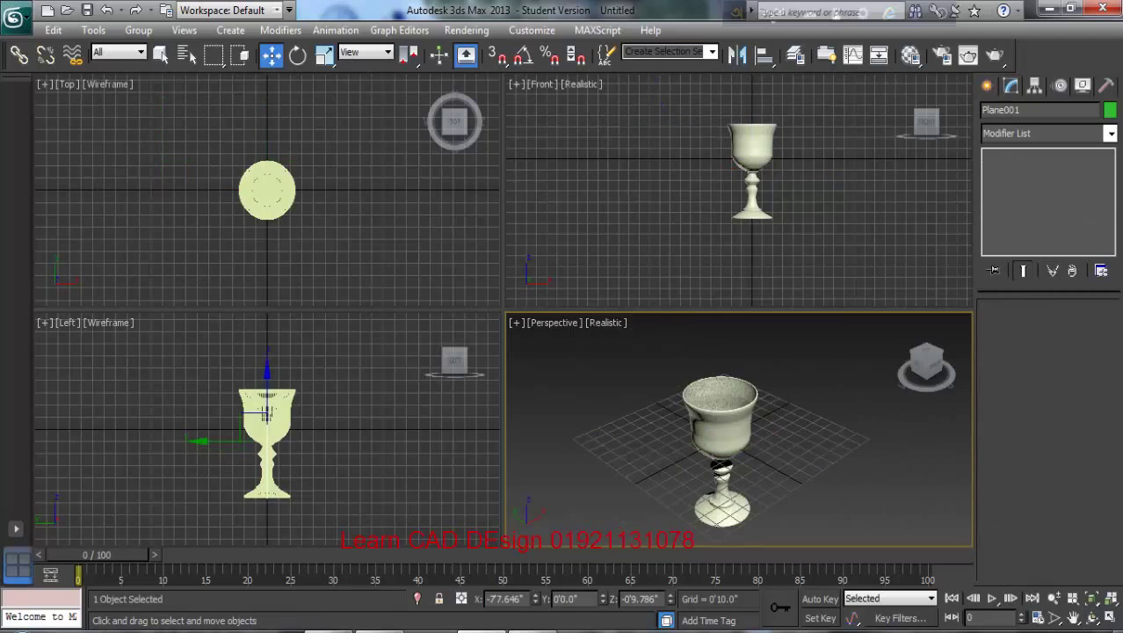
pyautogui.moveTo(845, 408); pyautogui.dragTo(834, 408, button='middle')
pyautogui.moveTo(830, 162); pyautogui.dragTo(795, 174, button='middle')
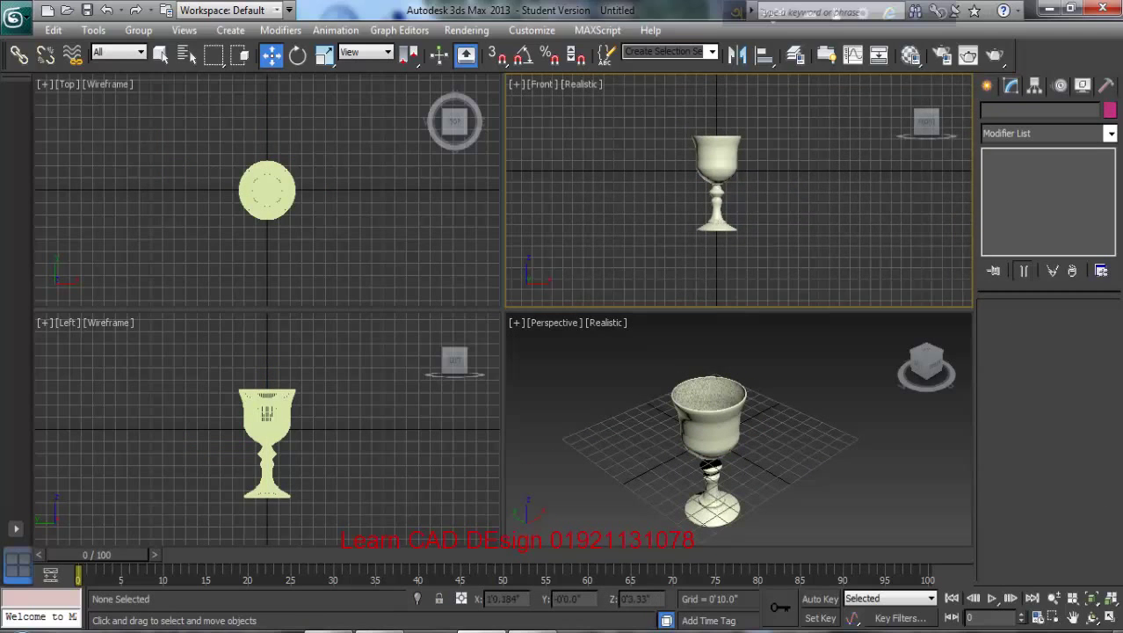
pyautogui.scroll(2, 794, 174)
pyautogui.moveTo(703, 418); pyautogui.dragTo(702, 413, button='middle')
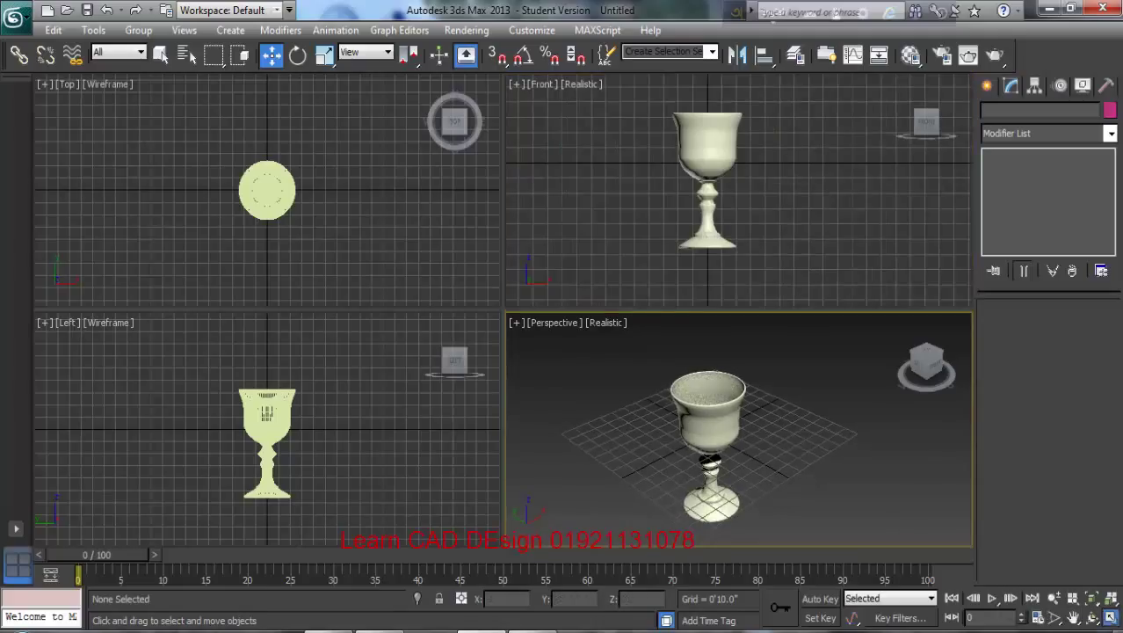
# Unhide all objects in the enlarged perspective view and move the red table along X, away from the goblet.
pyautogui.click(1110, 617)
pyautogui.rightClick(642, 267)
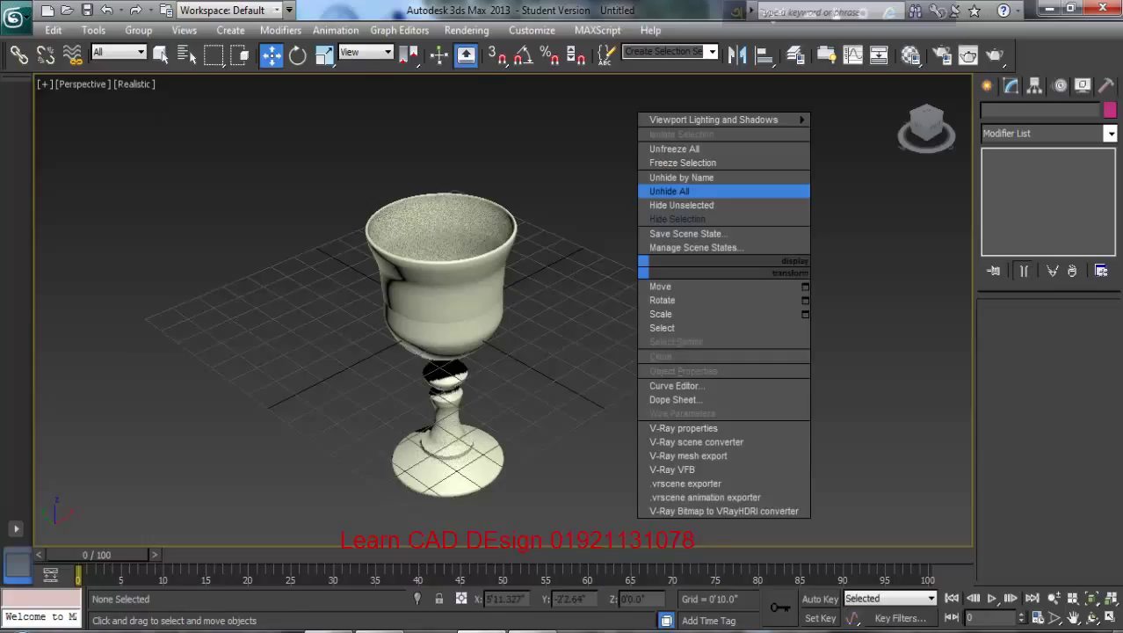
pyautogui.click(669, 191)
pyautogui.scroll(-5, 490, 308)
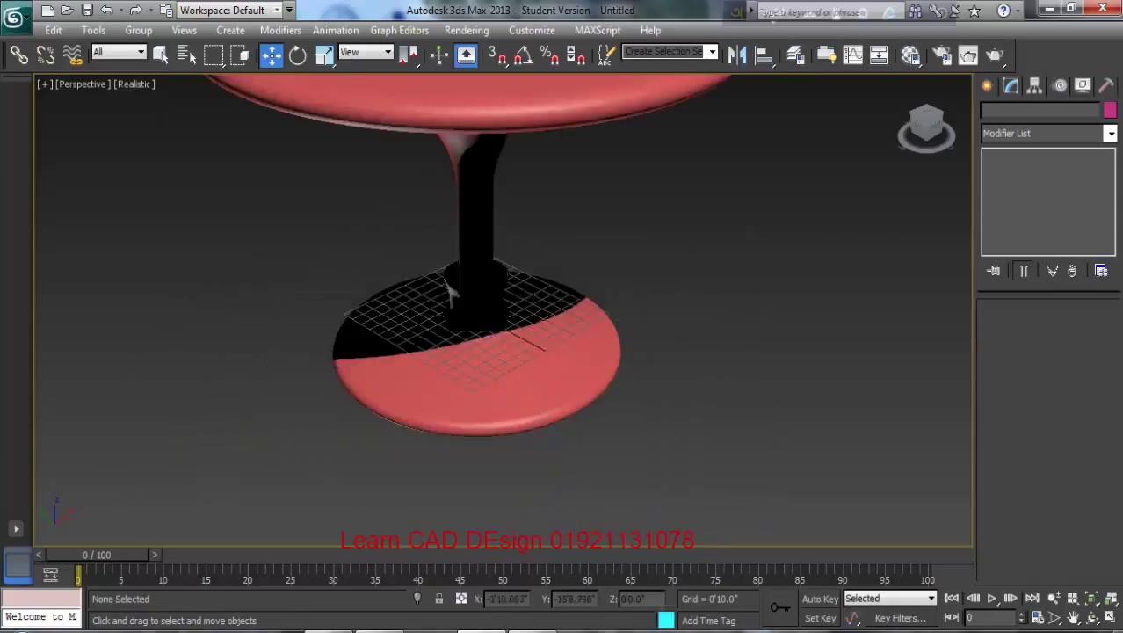
pyautogui.click(481, 302)
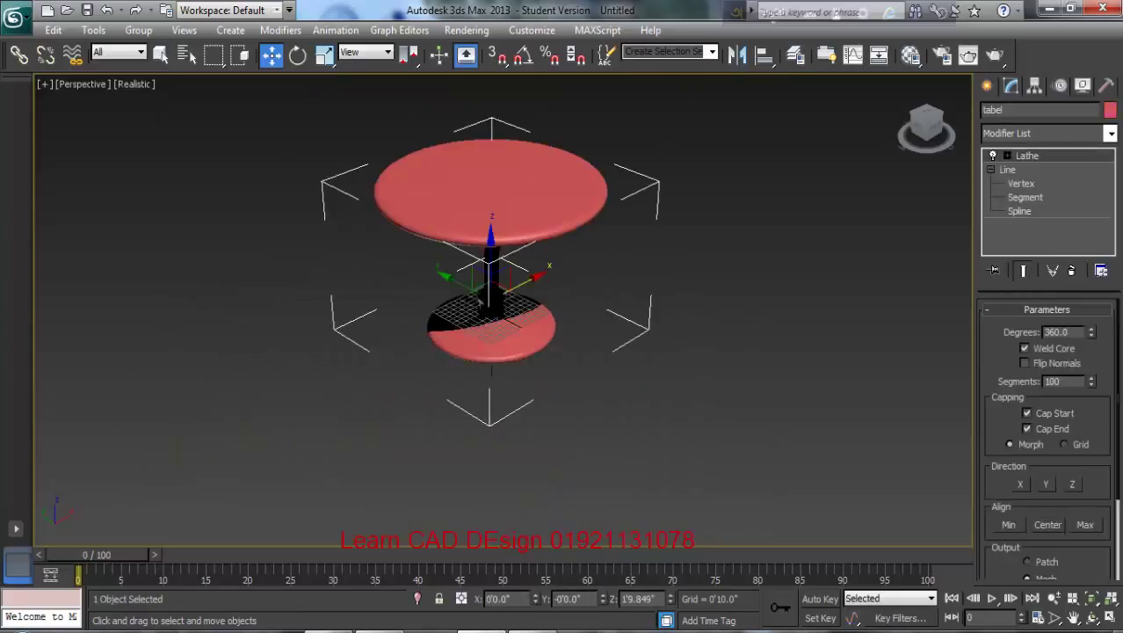
pyautogui.moveTo(481, 301); pyautogui.dragTo(584, 257)
# Move the goblet over the tabletop to about X 14'8.6" and Z 25'3.6", and return to the four-viewport layout.
pyautogui.click(489, 309)
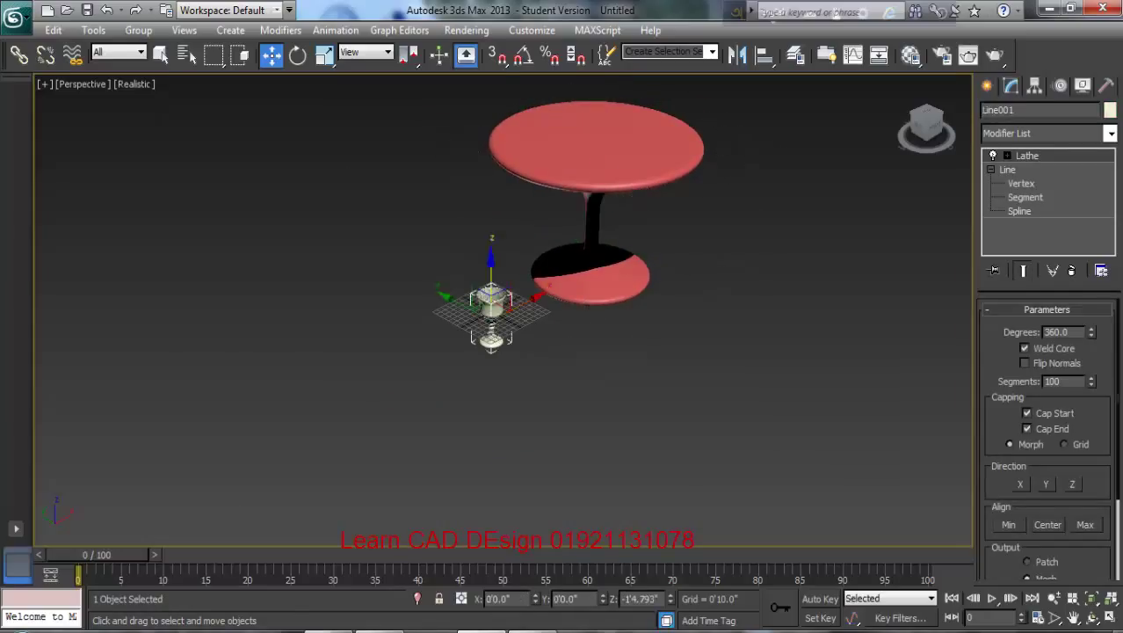
pyautogui.moveTo(490, 309); pyautogui.dragTo(610, 84)
pyautogui.moveTo(610, 83); pyautogui.dragTo(529, 173, button='middle')
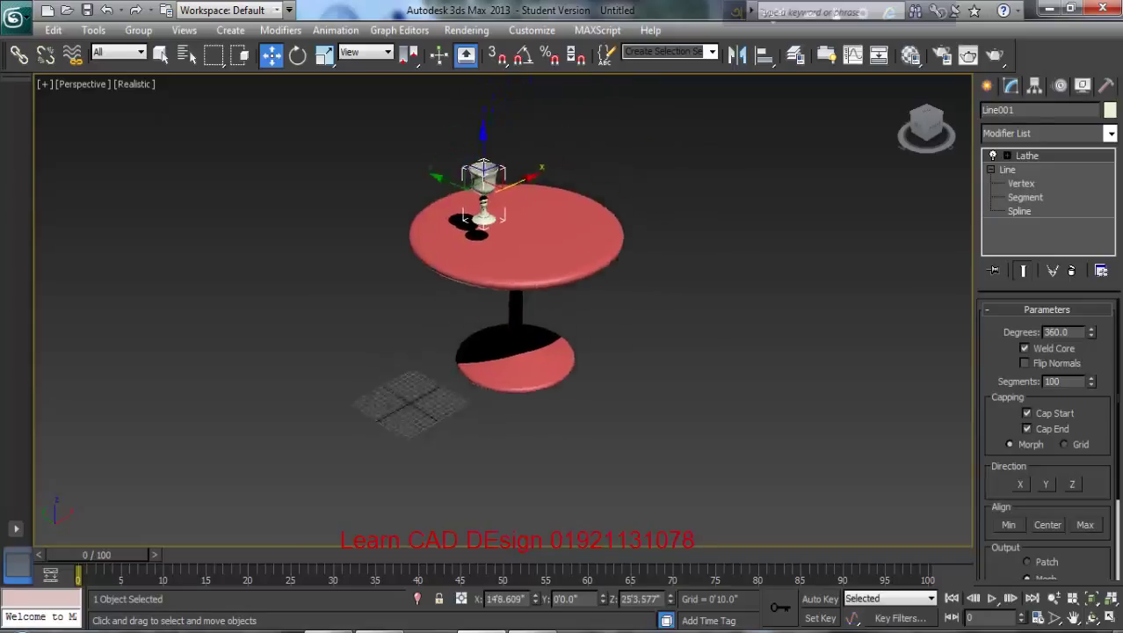
pyautogui.scroll(3, 600, 176)
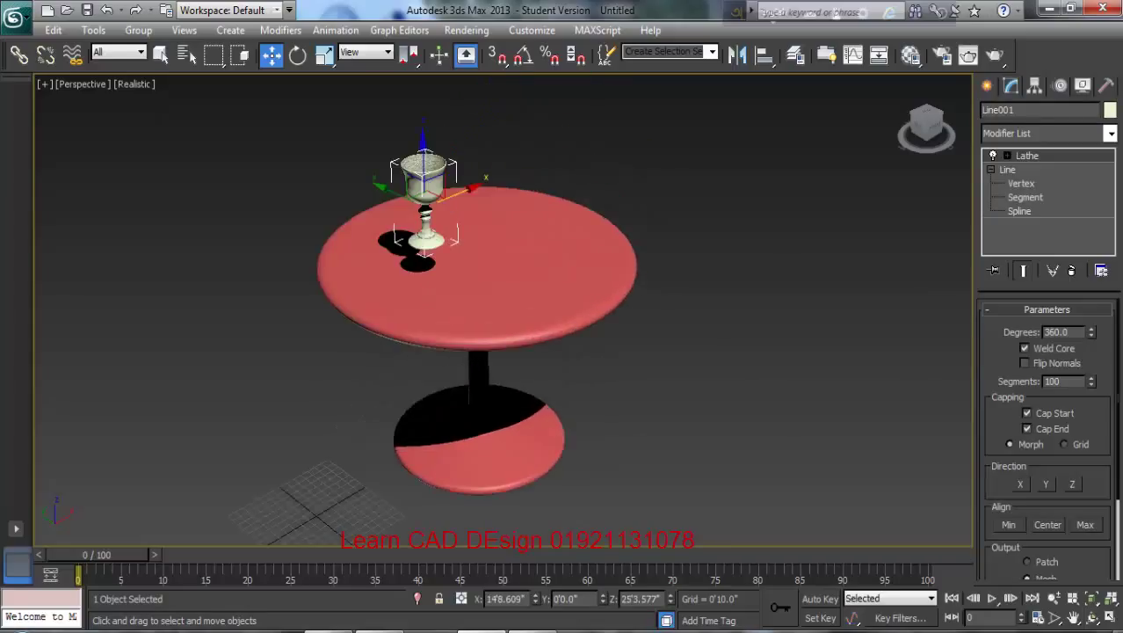
pyautogui.click(1110, 618)
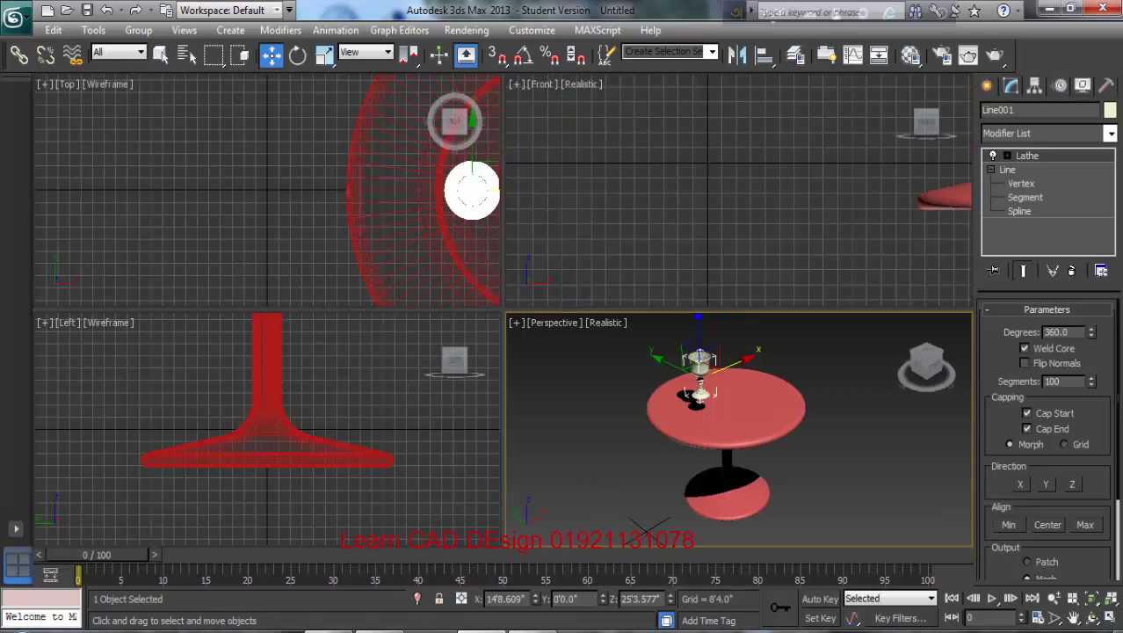
# Move the goblet in the top view to the round table's center, at about X 21'4.9" and Y -1'3.5".
pyautogui.moveTo(369, 192); pyautogui.dragTo(290, 193, button='middle')
pyautogui.scroll(-5, 290, 194)
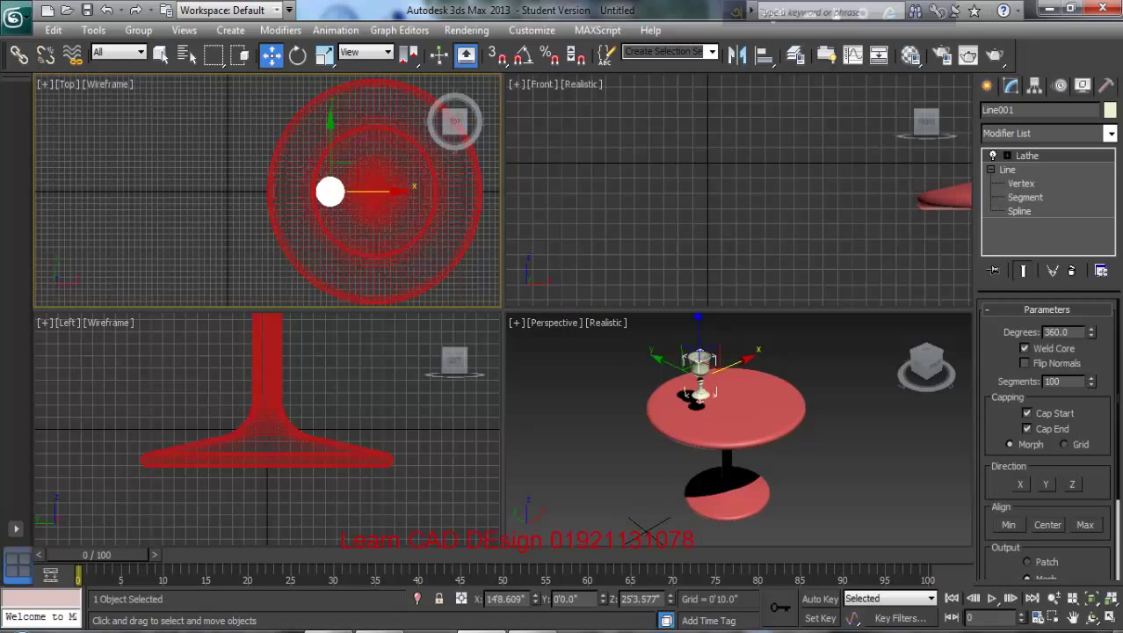
pyautogui.moveTo(331, 191); pyautogui.dragTo(376, 202)
# Lower the goblet in the front view toward the tabletop, to about Z 20'5.4".
pyautogui.click(740, 215)
pyautogui.scroll(-5, 740, 215)
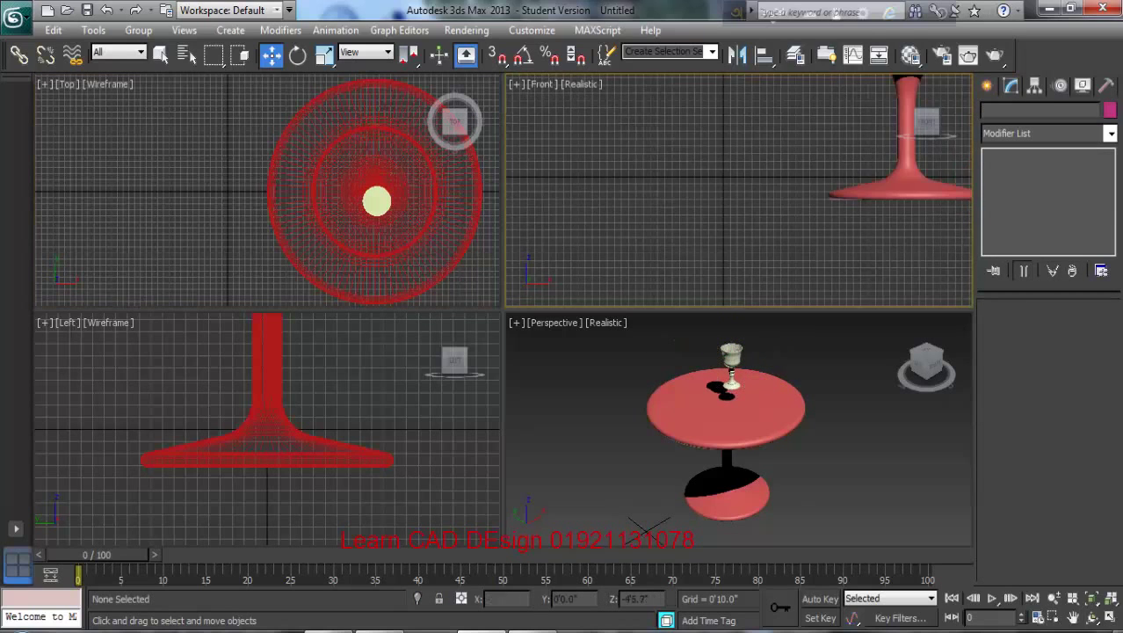
pyautogui.scroll(-5, 754, 235)
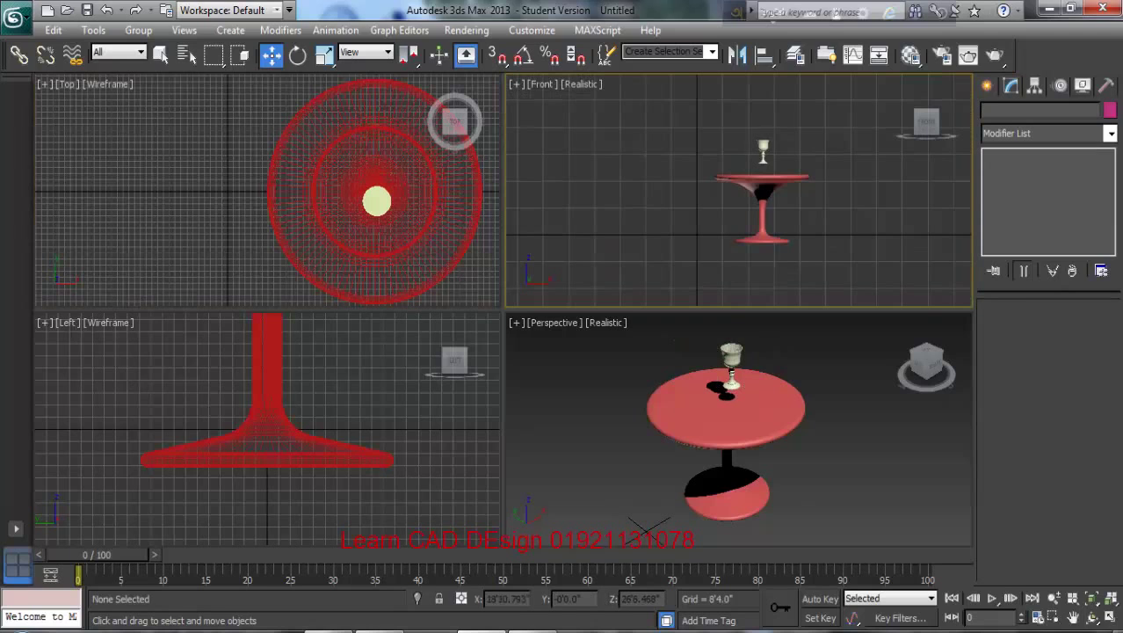
pyautogui.click(763, 151)
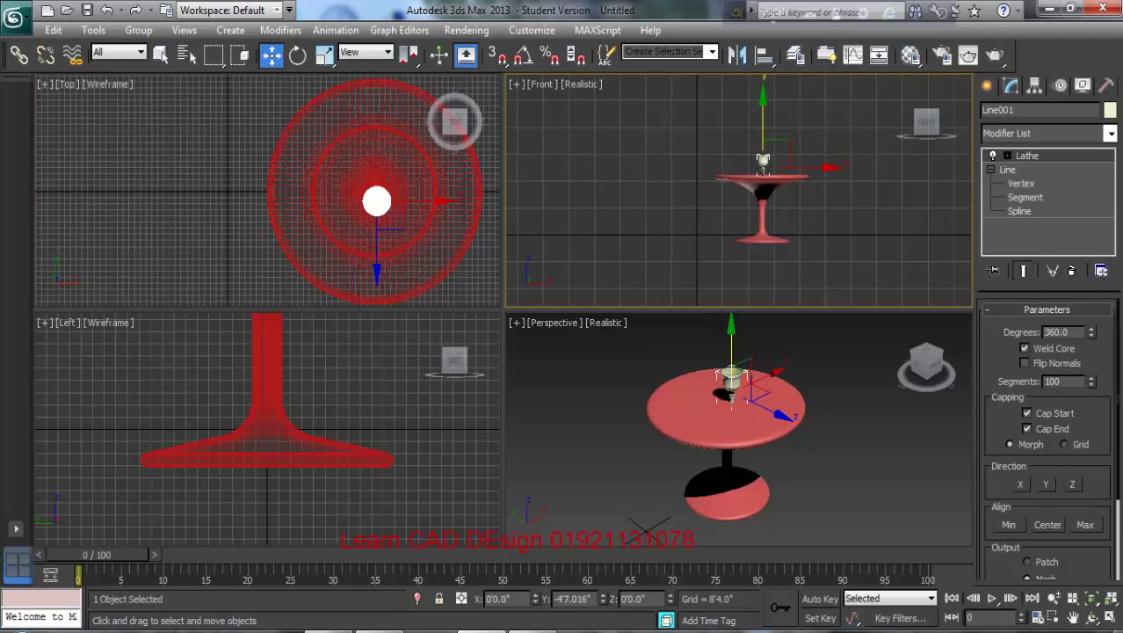
pyautogui.moveTo(763, 128); pyautogui.dragTo(763, 129)
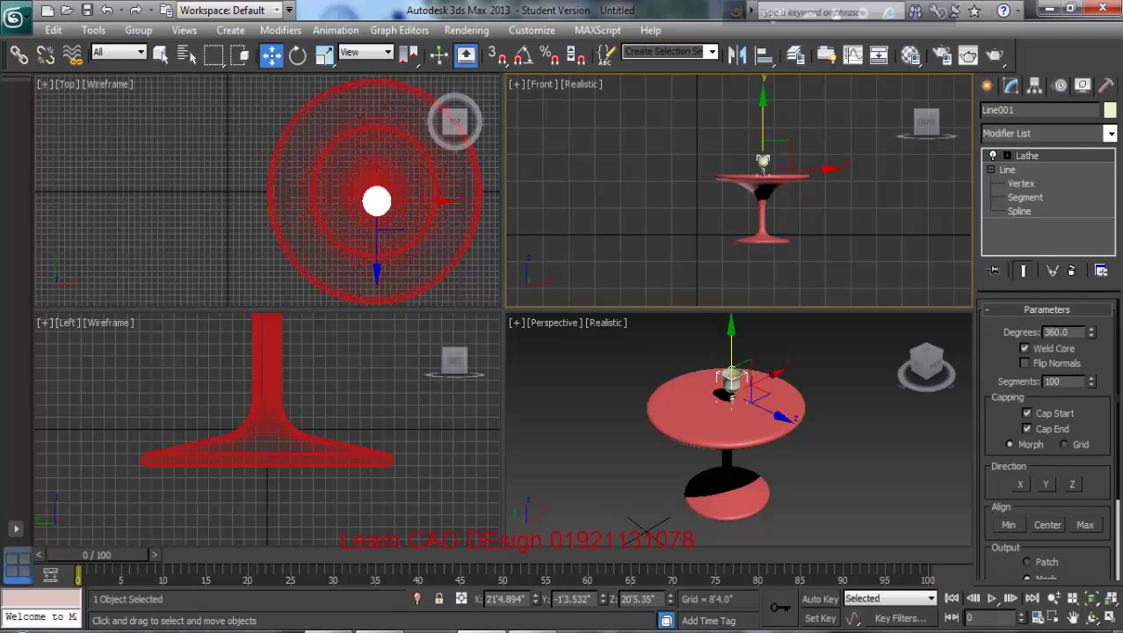
pyautogui.scroll(8, 769, 166)
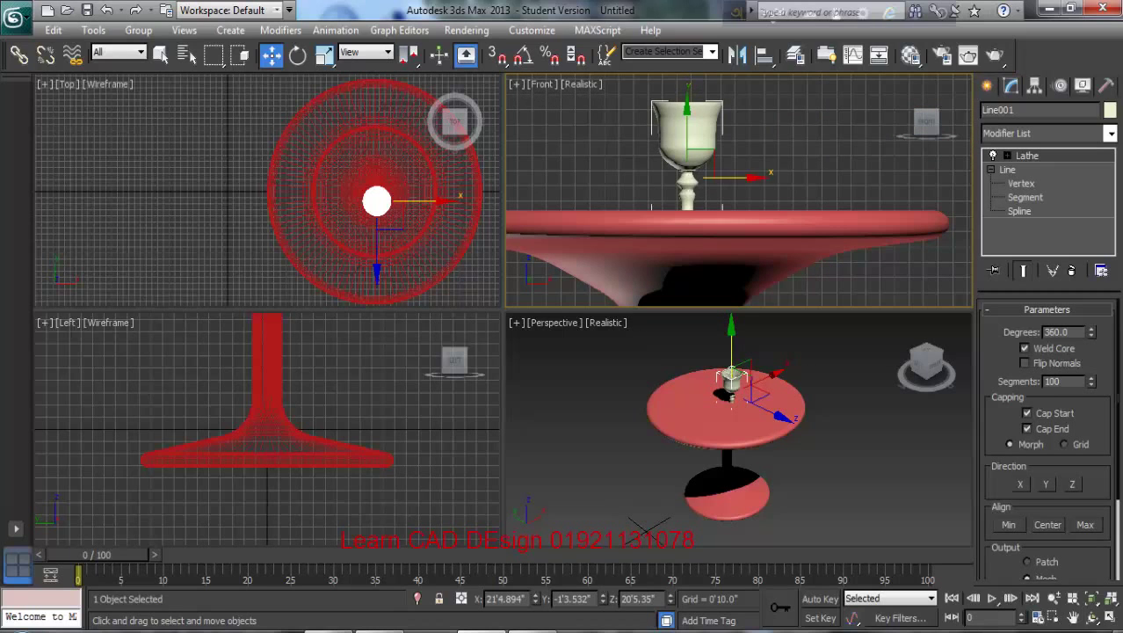
# Raise the goblet in the left view to about Z 21'11.9" so its whole base clears the tabletop.
pyautogui.click(253, 406)
pyautogui.scroll(6, 253, 406)
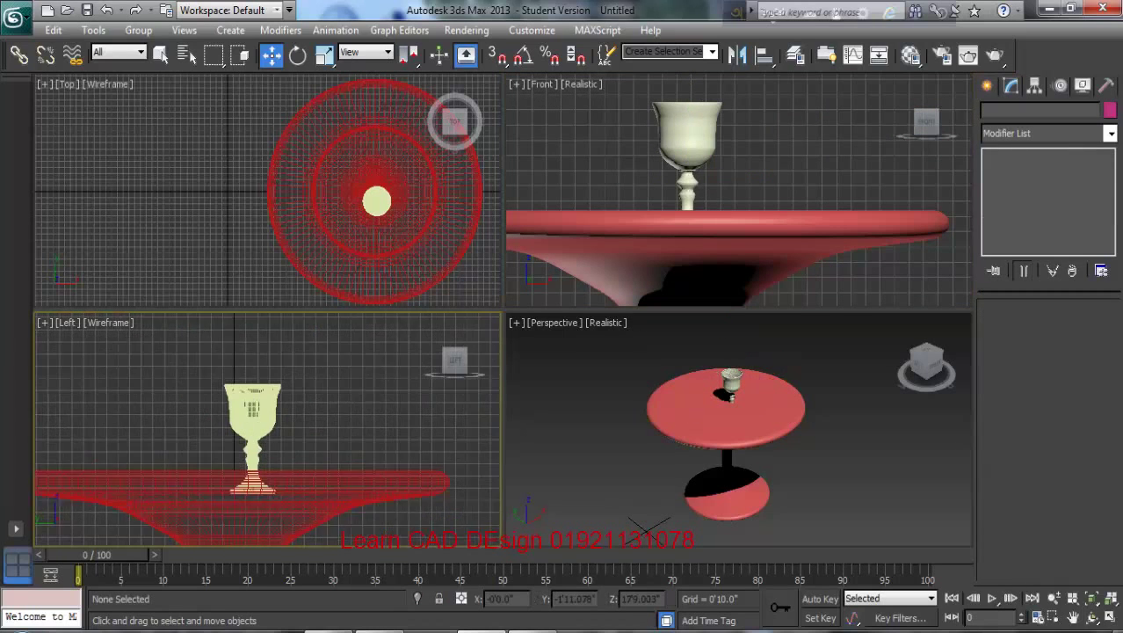
pyautogui.scroll(2, 253, 406)
pyautogui.click(253, 413)
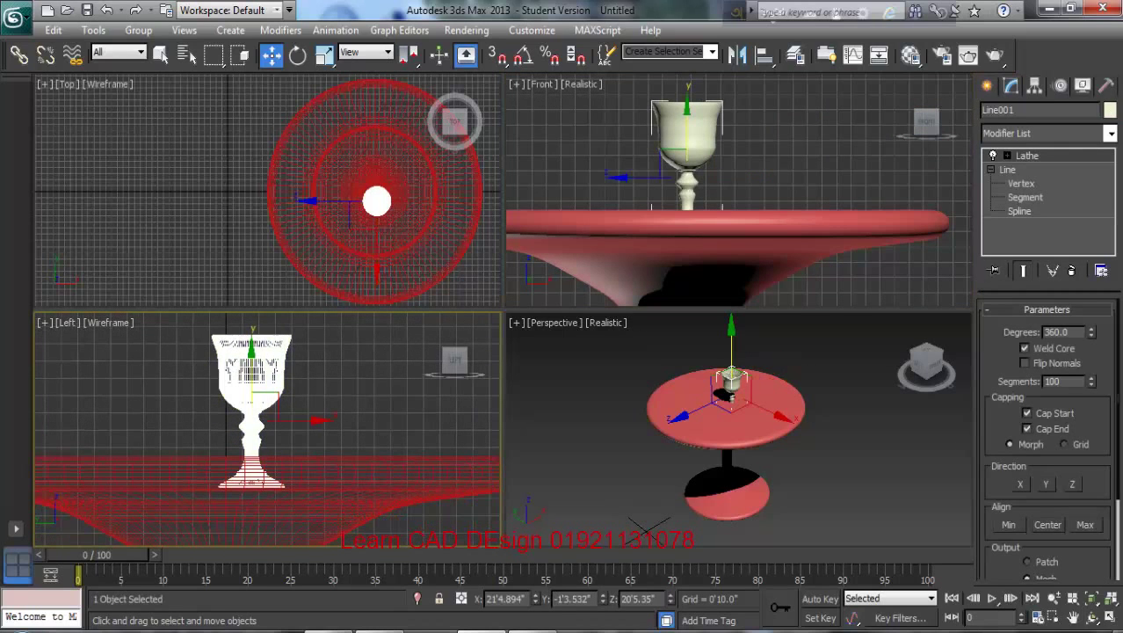
pyautogui.moveTo(253, 413); pyautogui.dragTo(254, 380)
pyautogui.click(325, 406)
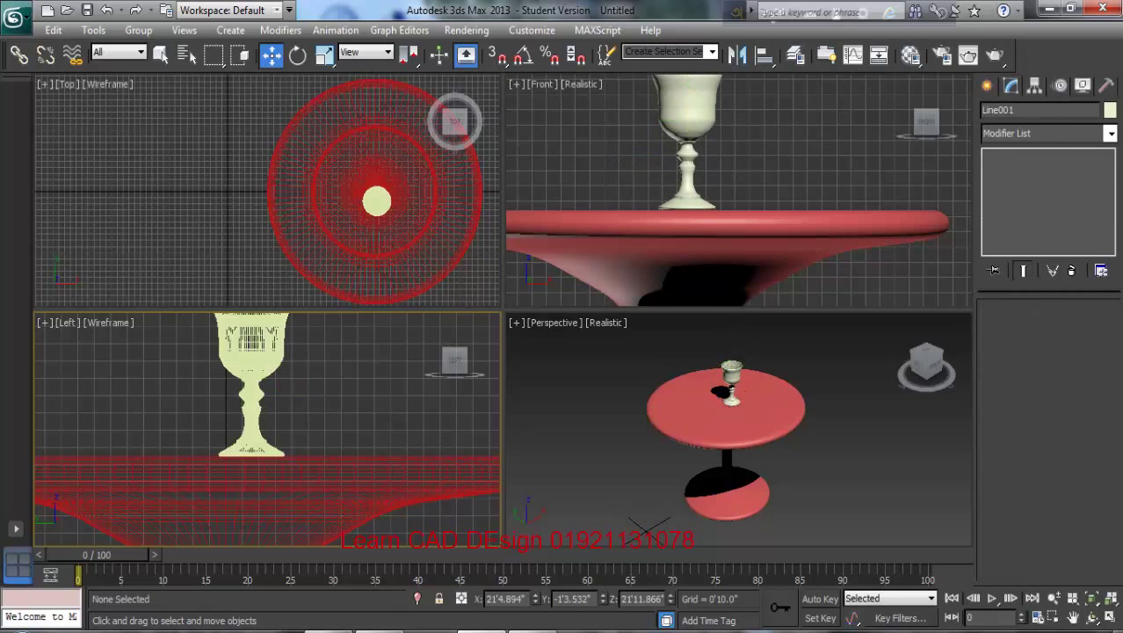
# Fine-tune the goblet's height in the front and left views to about Z 21'11.2", resting its base on the tabletop surface.
pyautogui.click(688, 128)
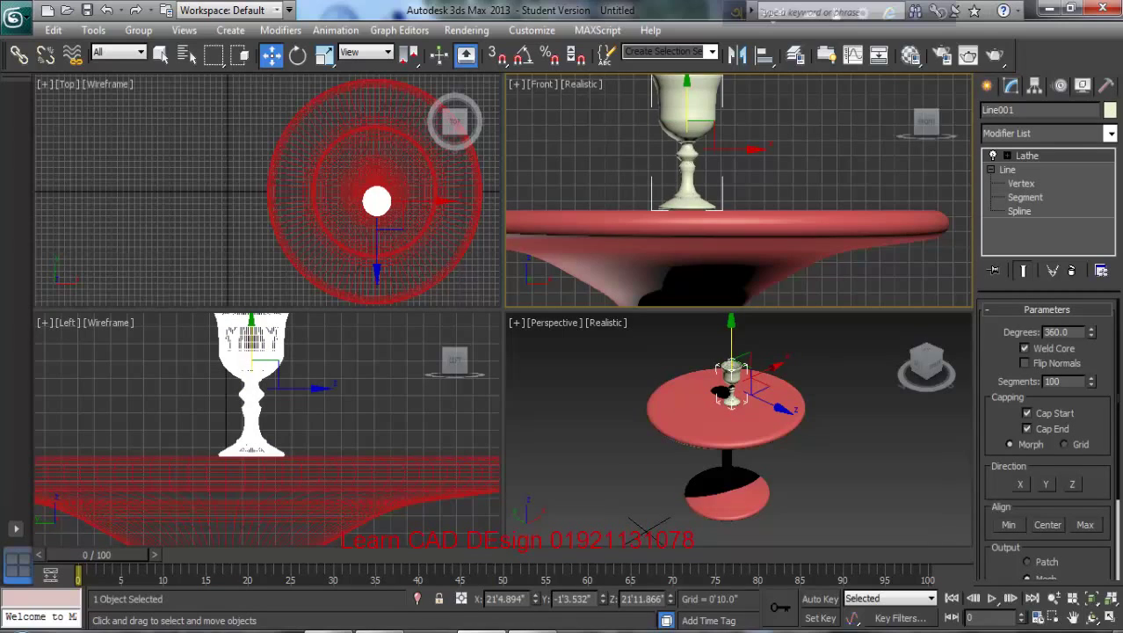
pyautogui.moveTo(687, 104); pyautogui.dragTo(687, 107)
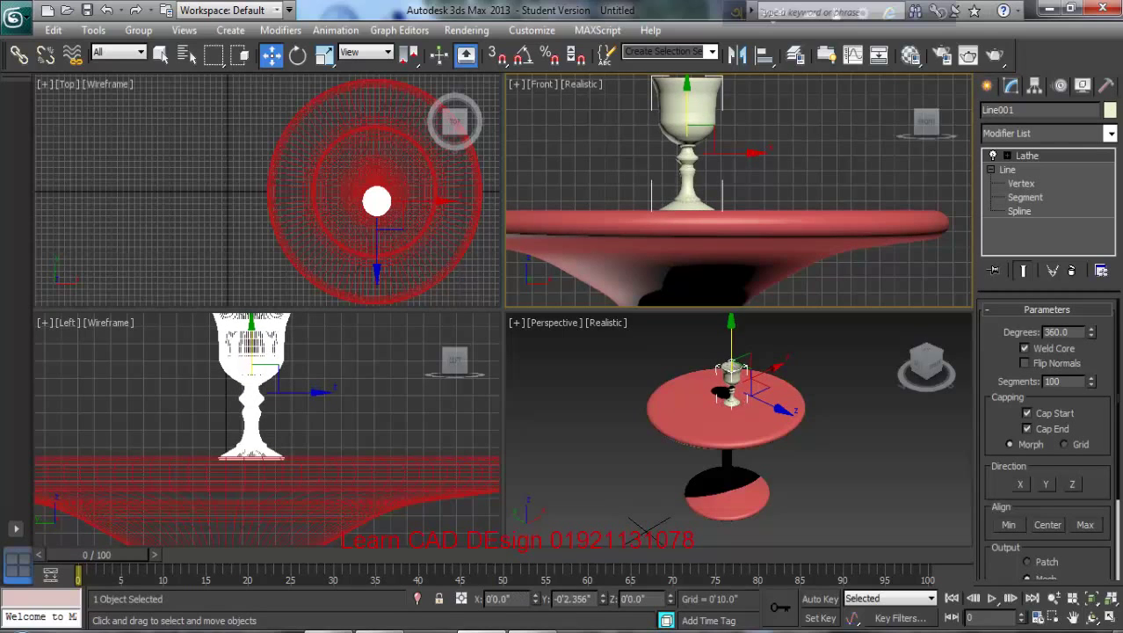
pyautogui.scroll(8, 239, 470)
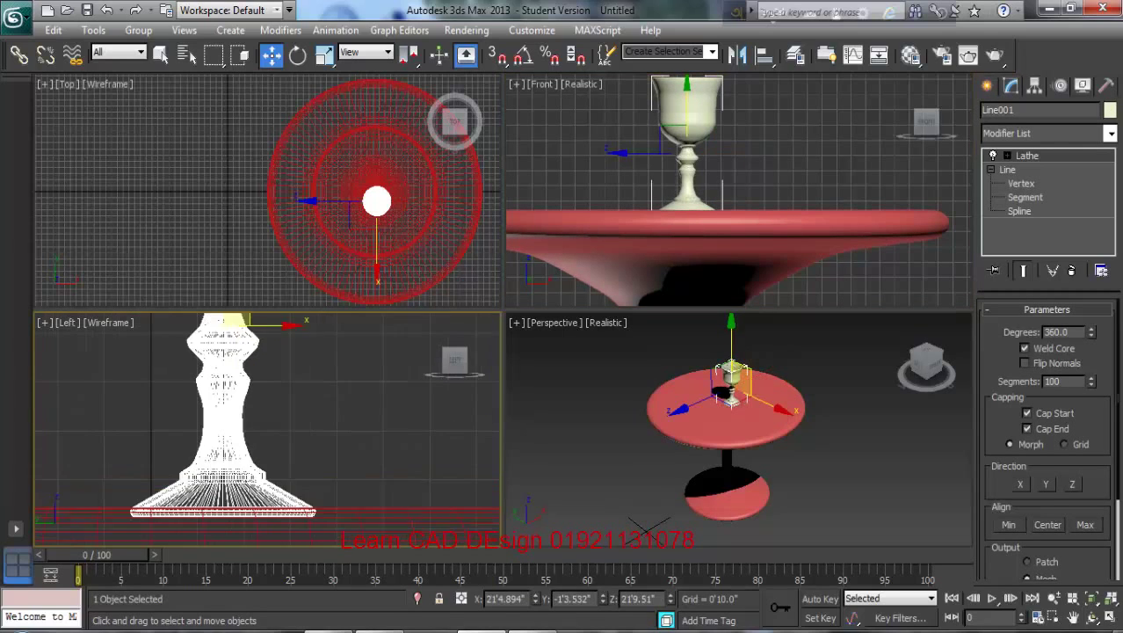
pyautogui.moveTo(264, 409); pyautogui.dragTo(258, 491, button='middle')
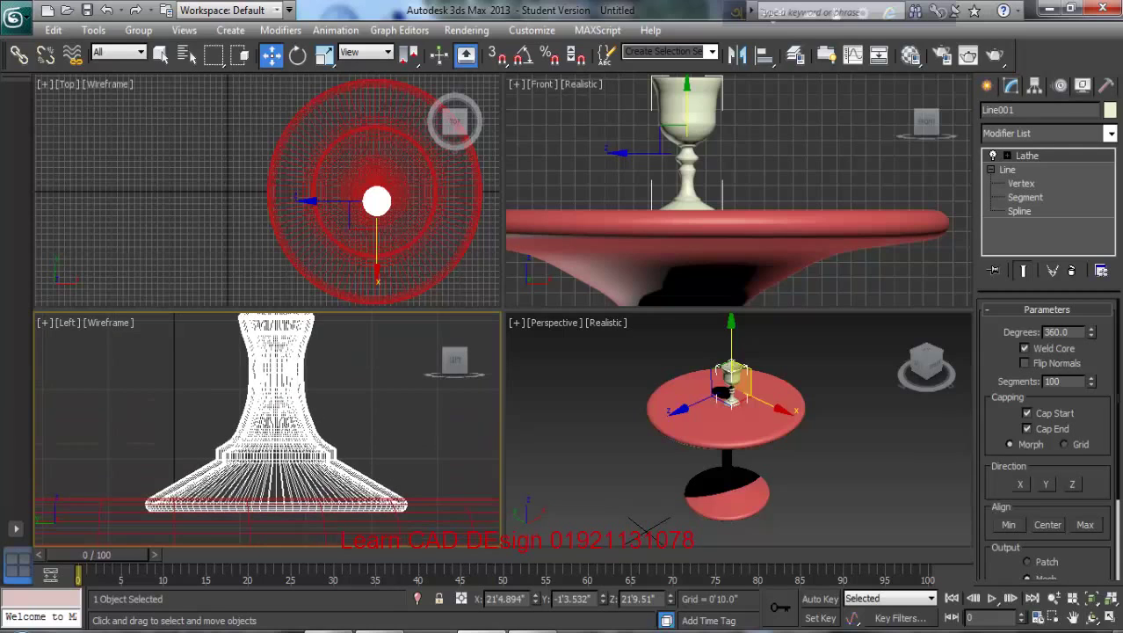
pyautogui.scroll(-3, 267, 426)
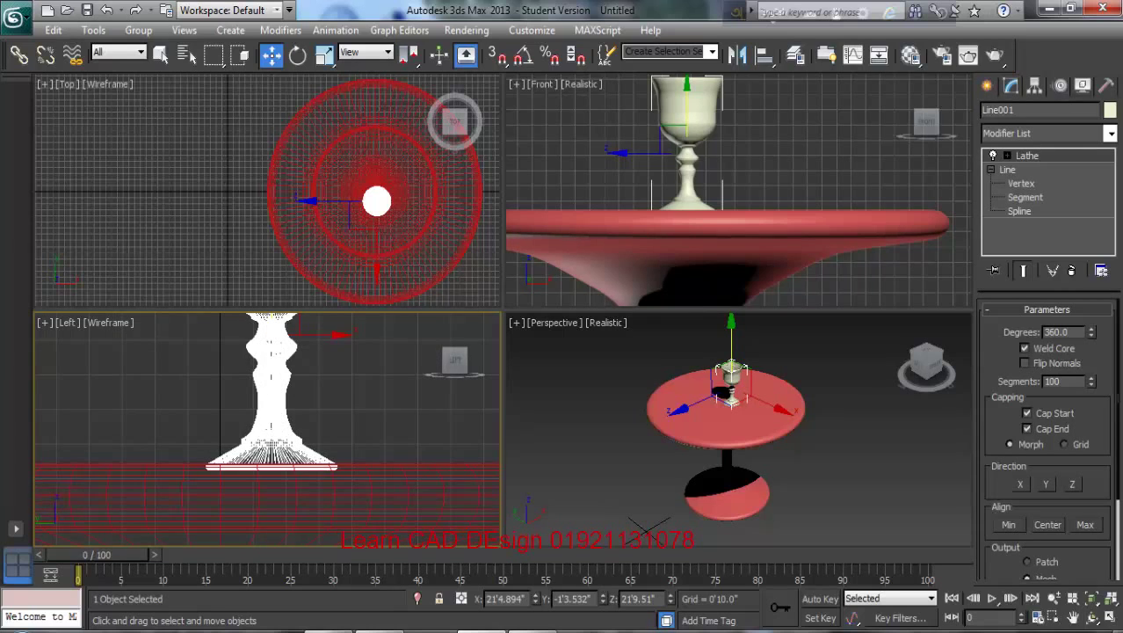
pyautogui.moveTo(271, 325); pyautogui.dragTo(272, 319)
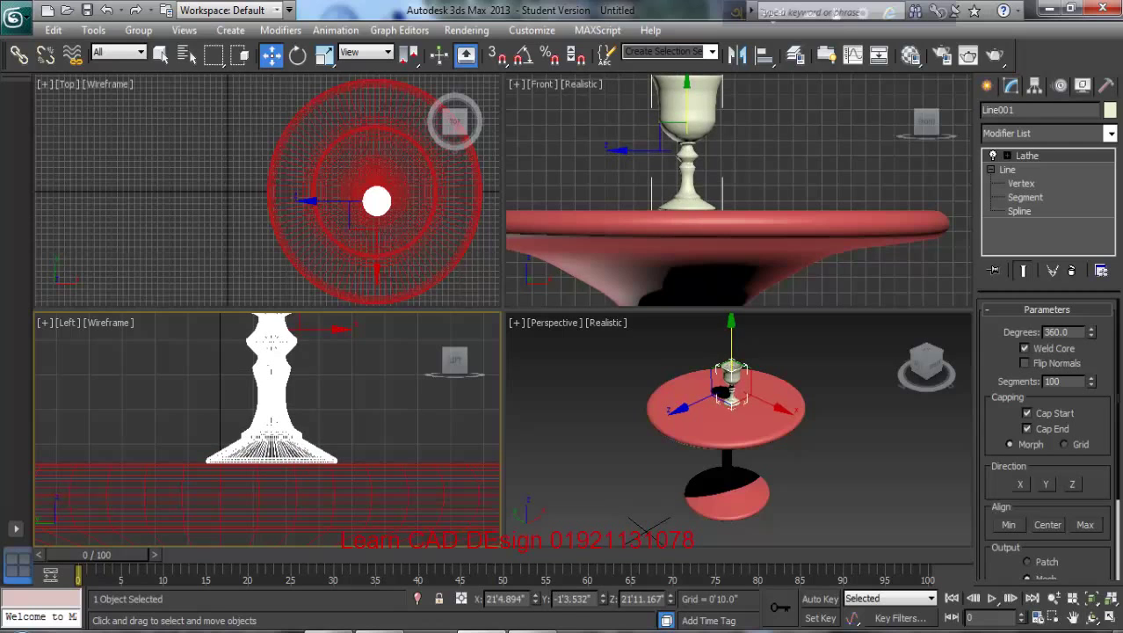
pyautogui.click(387, 396)
# Enlarge the perspective view and clone the goblet along X as 3 copies, spaced about 7'6.8" apart.
pyautogui.click(710, 426)
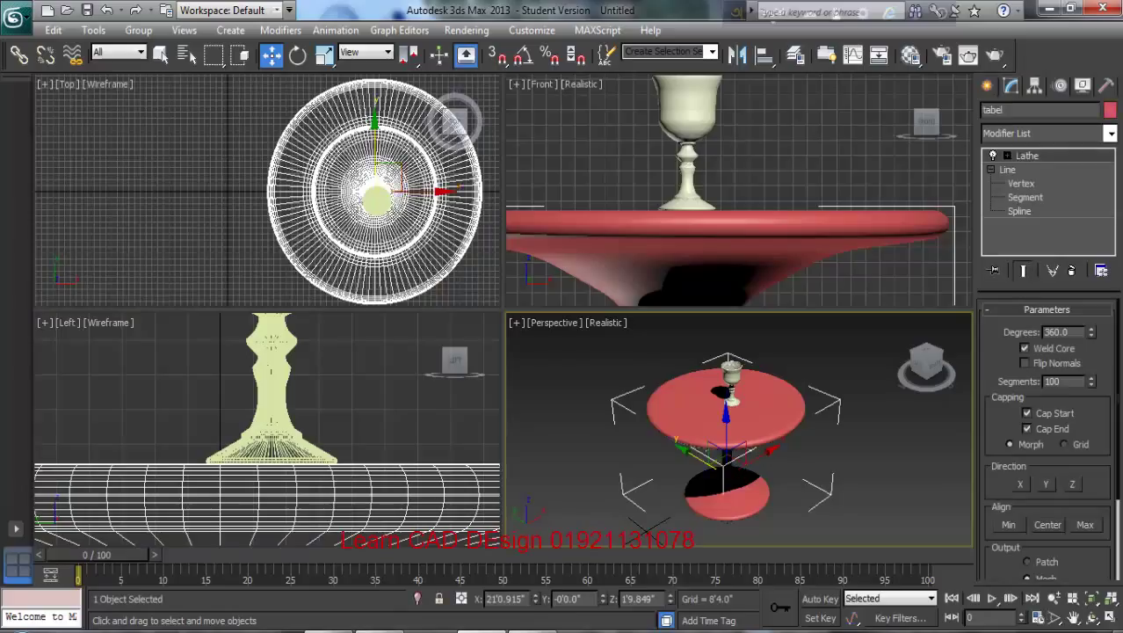
pyautogui.click(865, 457)
pyautogui.hotkey('alt', 'w')
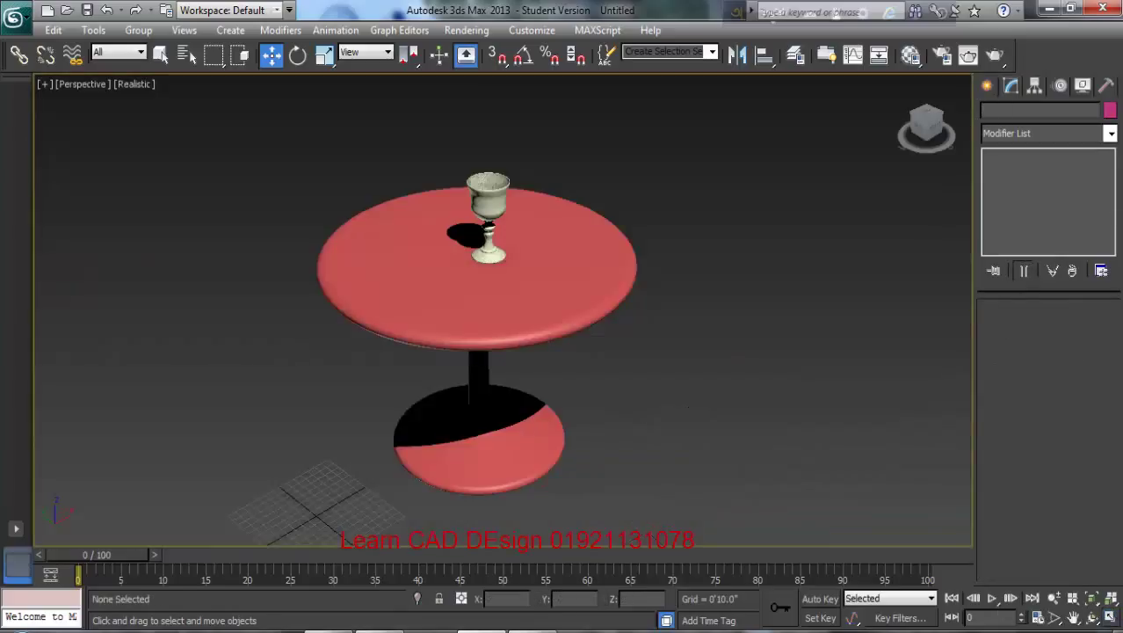
pyautogui.scroll(5, 477, 242)
pyautogui.scroll(-4, 476, 242)
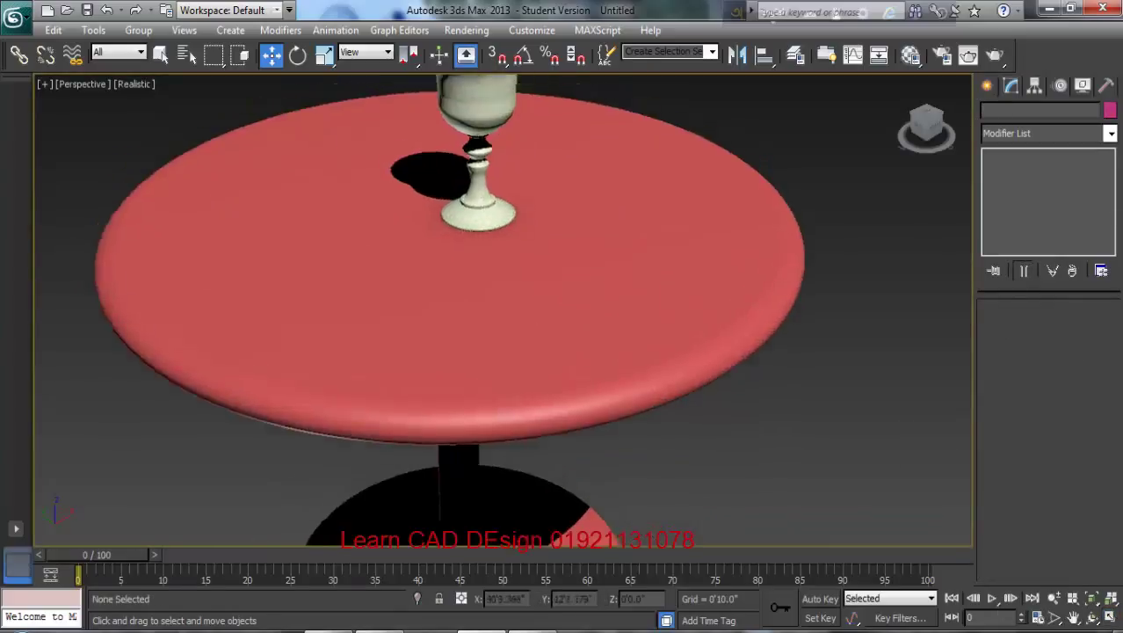
pyautogui.click(486, 224)
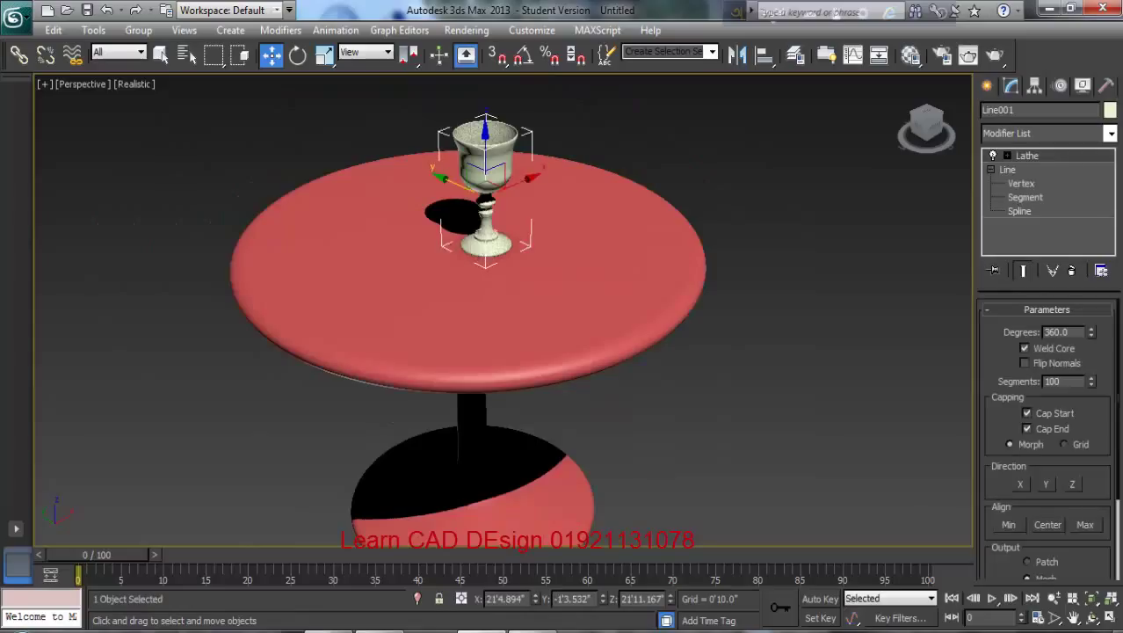
pyautogui.moveTo(514, 173)
pyautogui.keyDown('shift'); pyautogui.mouseDown()
pyautogui.moveTo(454, 183)
pyautogui.moveTo(420, 211)
pyautogui.mouseUp(); pyautogui.keyUp('shift')
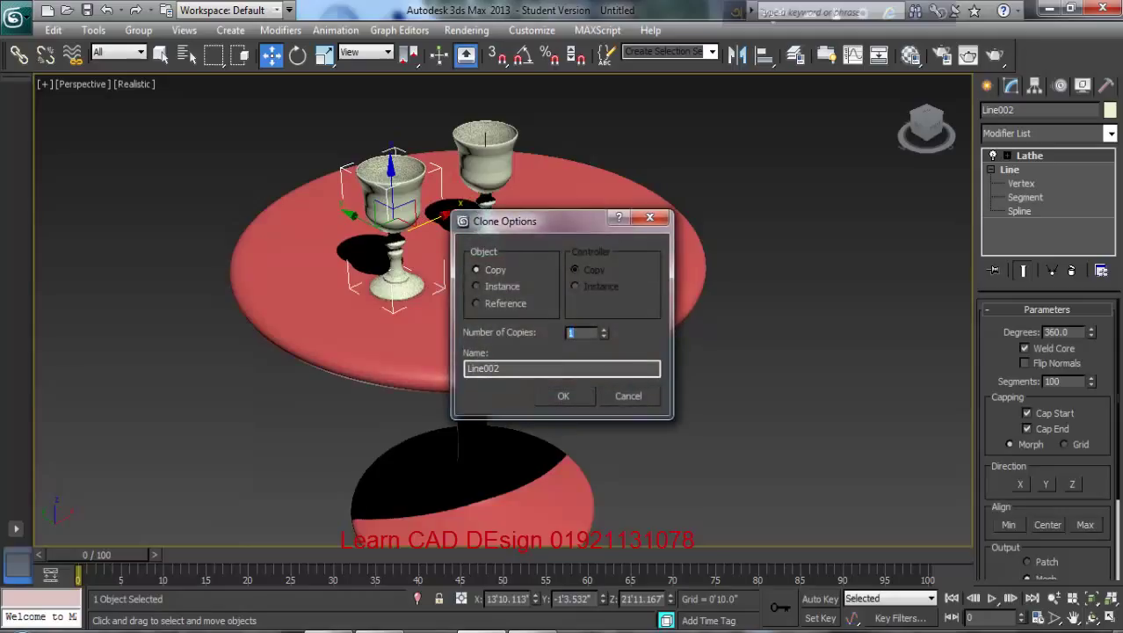
pyautogui.click(564, 396)
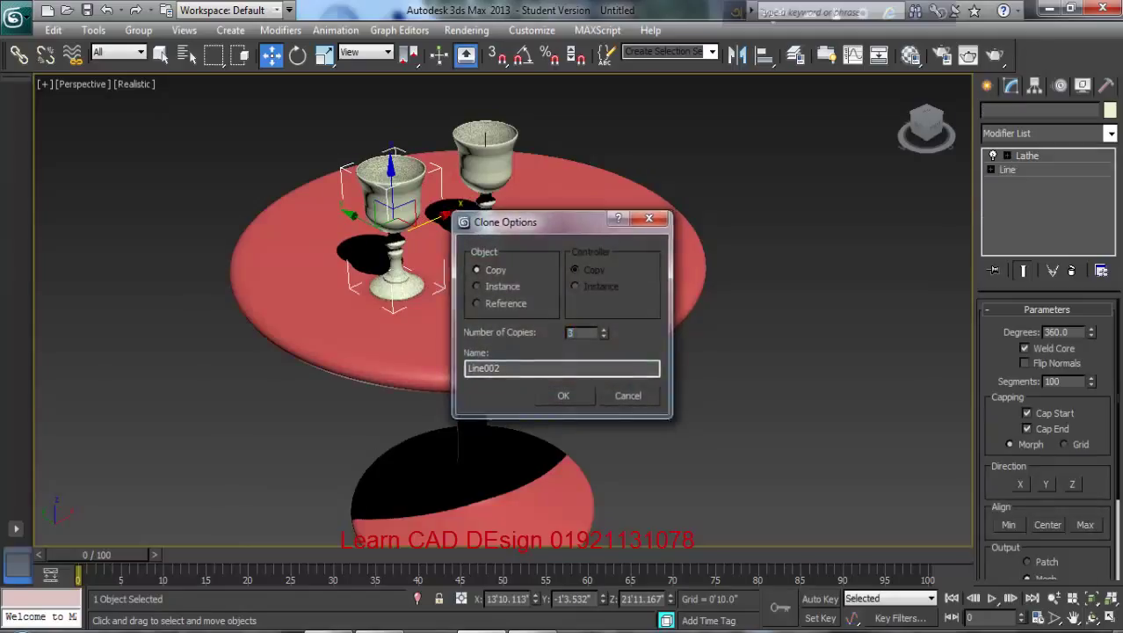
# Move the two outermost goblet copies onto the front half of the tabletop, one at about X 17'5.3", Y -8'10", the other at X 11'9.8", Y -9'1.9".
pyautogui.click(290, 254)
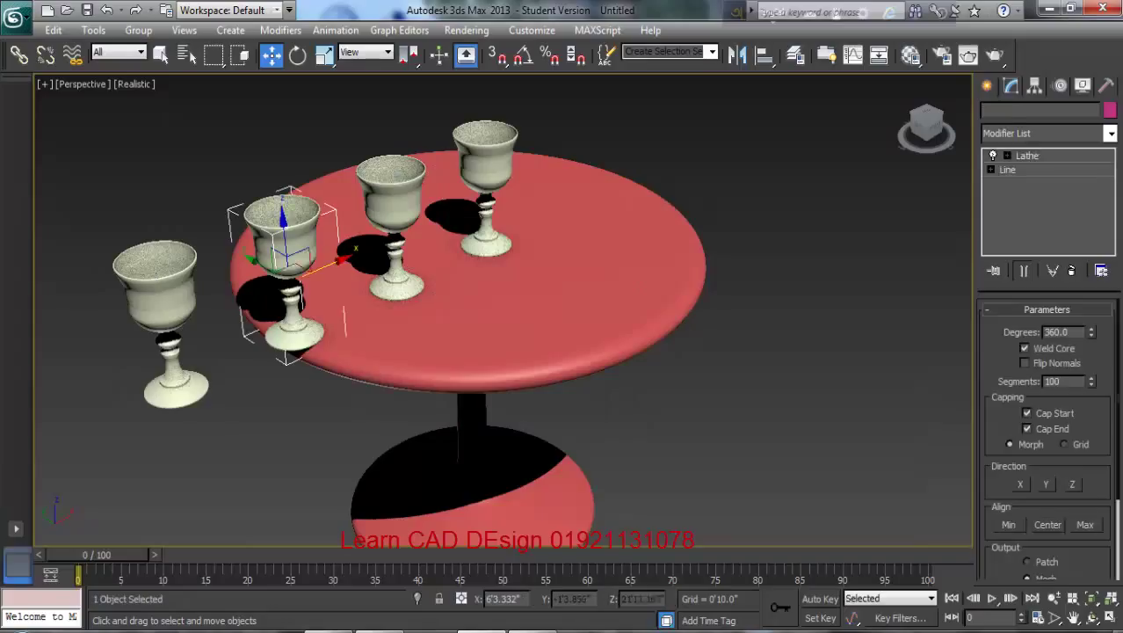
pyautogui.moveTo(290, 255); pyautogui.dragTo(537, 227)
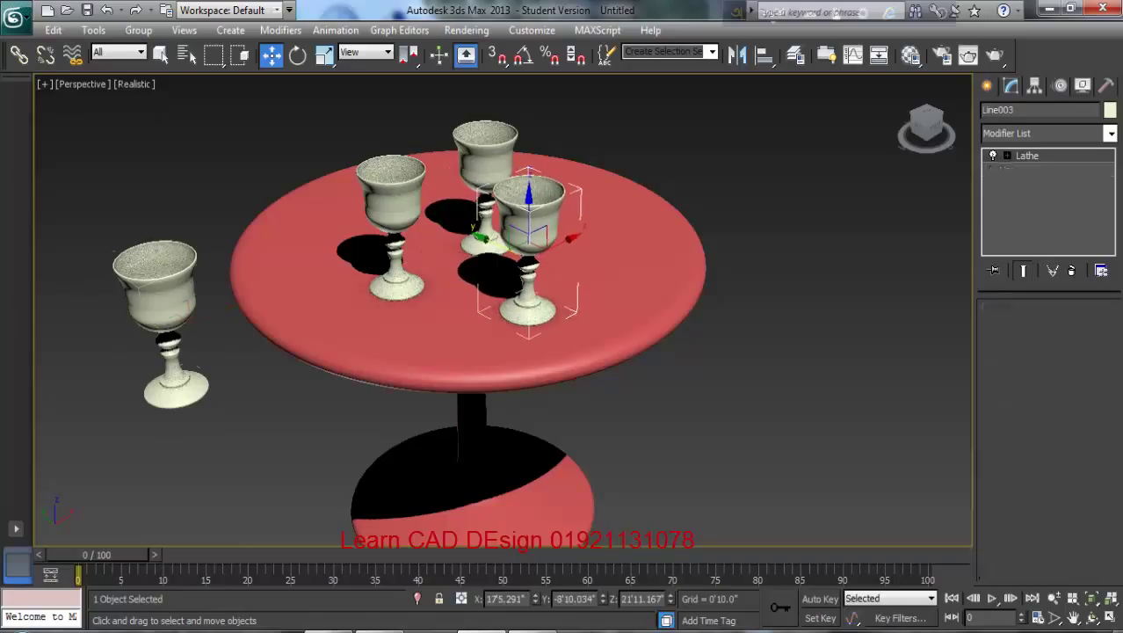
pyautogui.click(156, 280)
pyautogui.moveTo(160, 274); pyautogui.dragTo(392, 286)
pyautogui.moveTo(366, 321); pyautogui.dragTo(428, 280)
# Shift the first goblet copy slightly toward the back of the tabletop and delete the frontmost goblet.
pyautogui.click(392, 204)
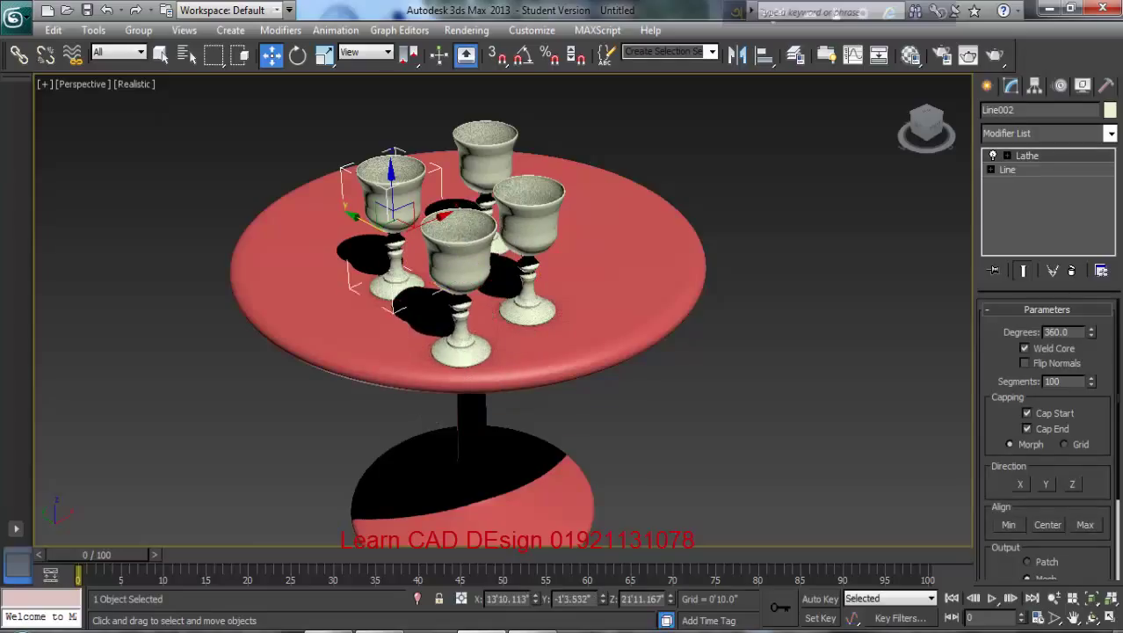
pyautogui.moveTo(386, 216); pyautogui.dragTo(399, 188)
pyautogui.click(485, 153)
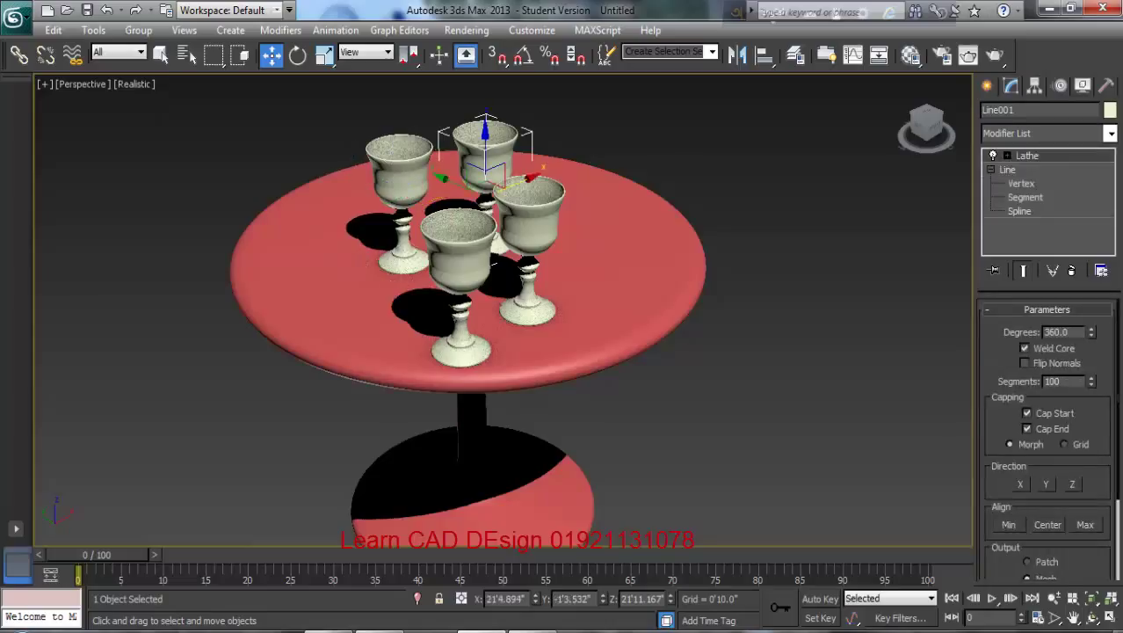
pyautogui.click(531, 222)
pyautogui.click(466, 271)
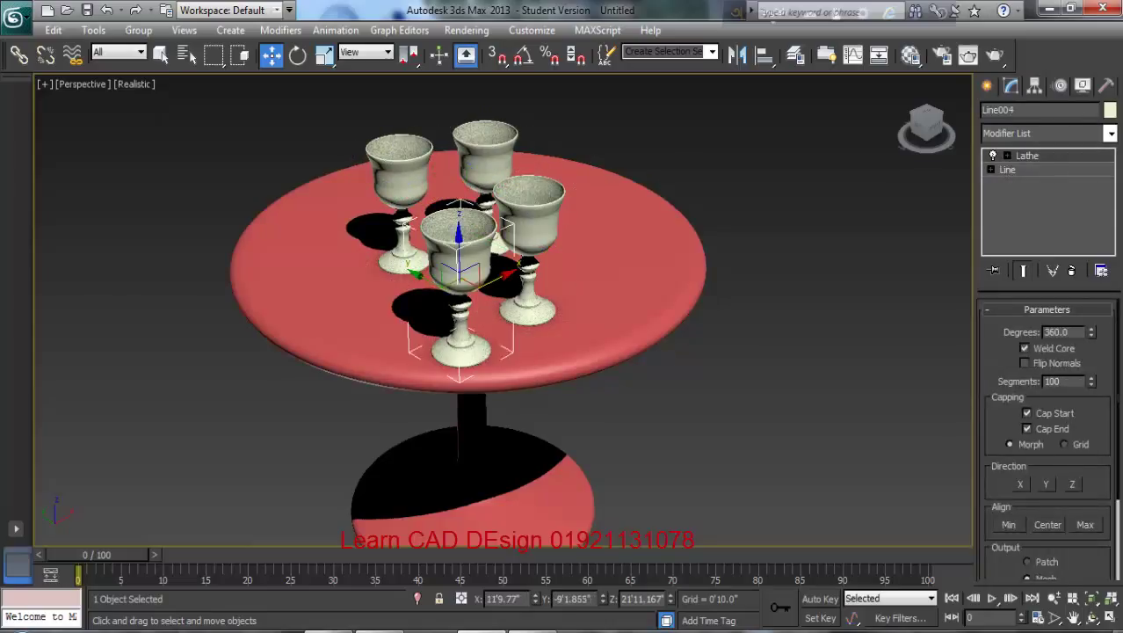
pyautogui.press('Delete')
# Move the front goblet sideways across the tabletop so it stands directly in front of the rear goblet.
pyautogui.click(482, 192)
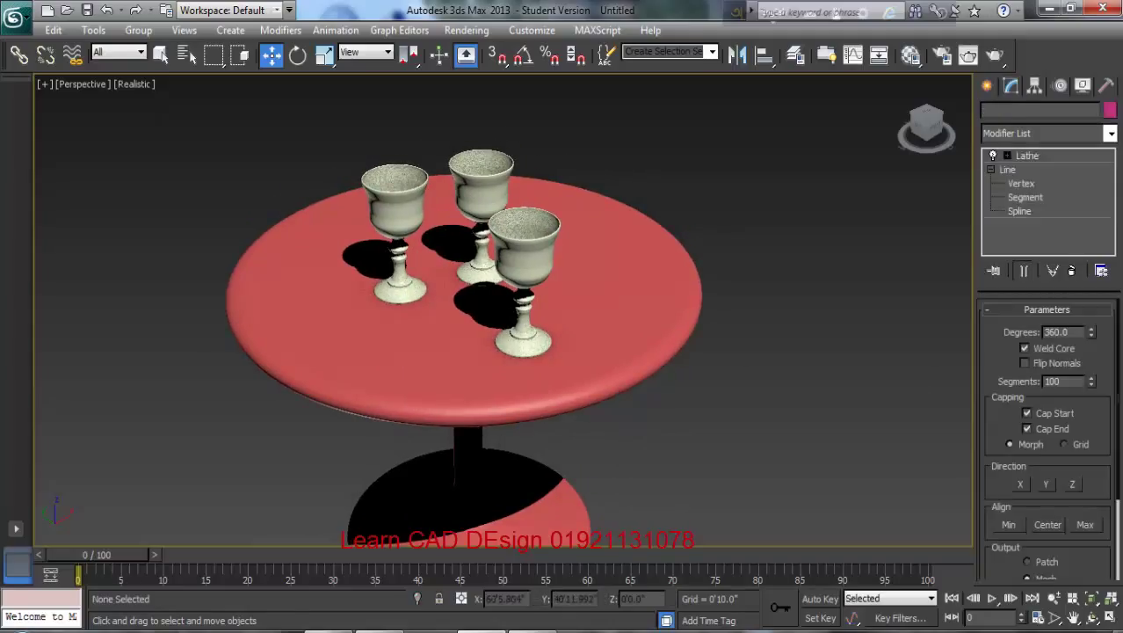
pyautogui.click(526, 257)
pyautogui.moveTo(555, 275); pyautogui.dragTo(454, 279)
pyautogui.click(703, 420)
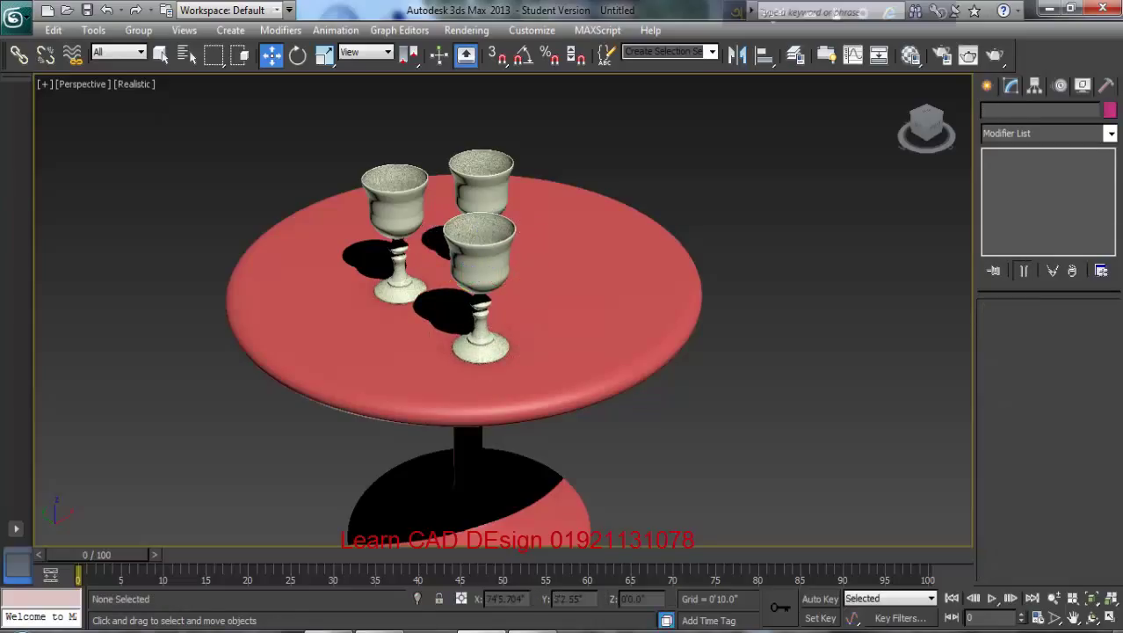
# Render the perspective view of the table with its three goblets and maximize the rendered image window.
pyautogui.scroll(-3, 703, 421)
pyautogui.scroll(5, 468, 369)
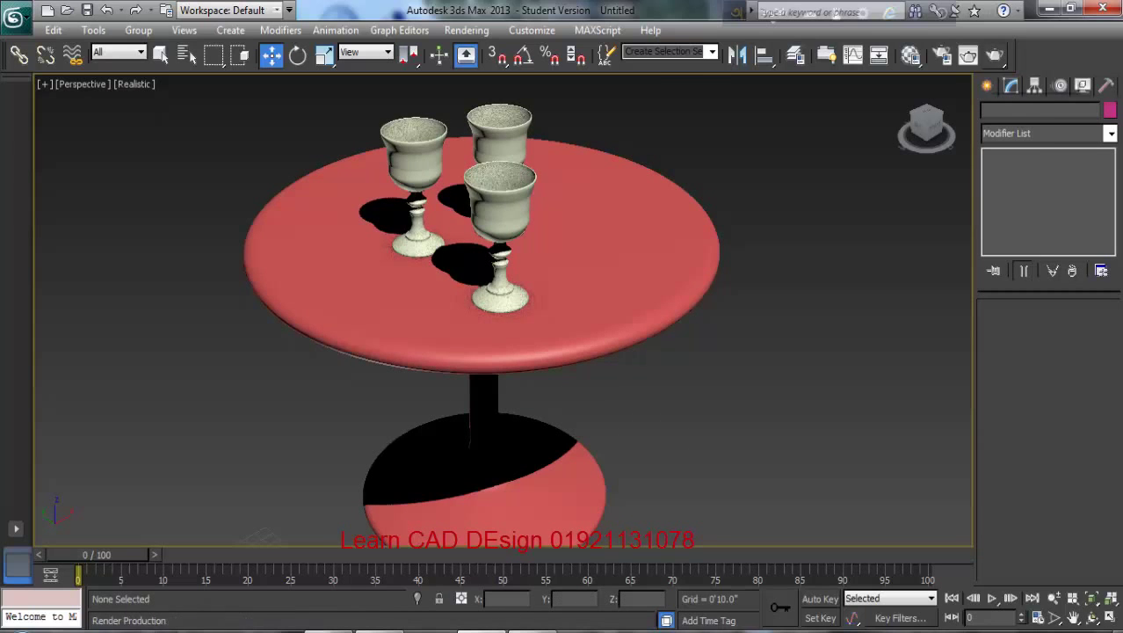
pyautogui.click(967, 54)
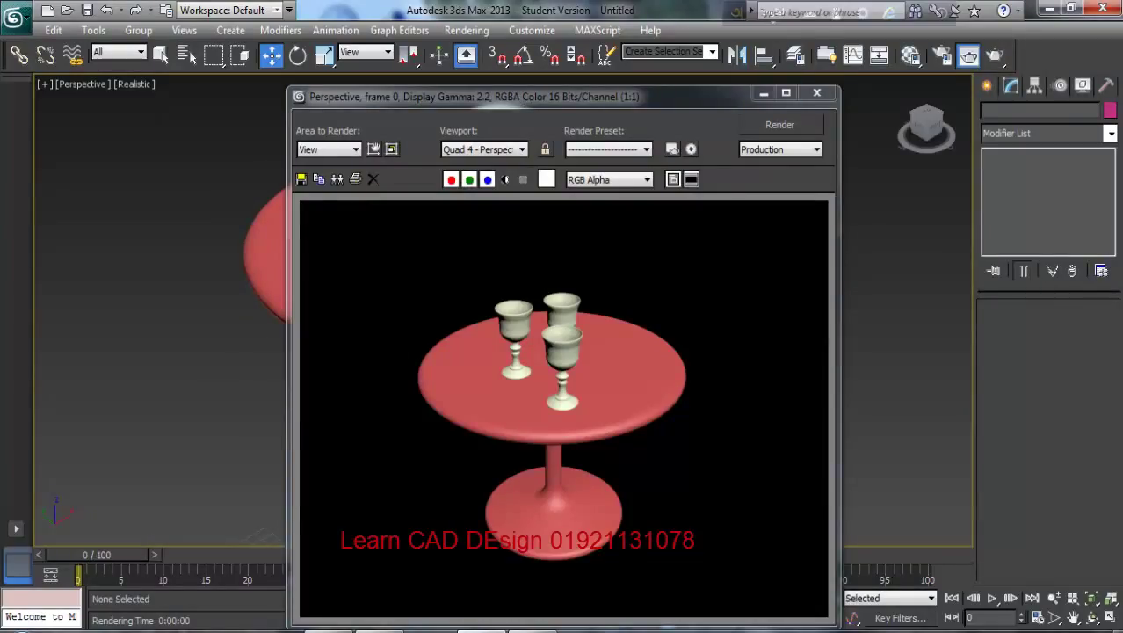
pyautogui.moveTo(747, 96); pyautogui.dragTo(709, 36)
pyautogui.click(747, 33)
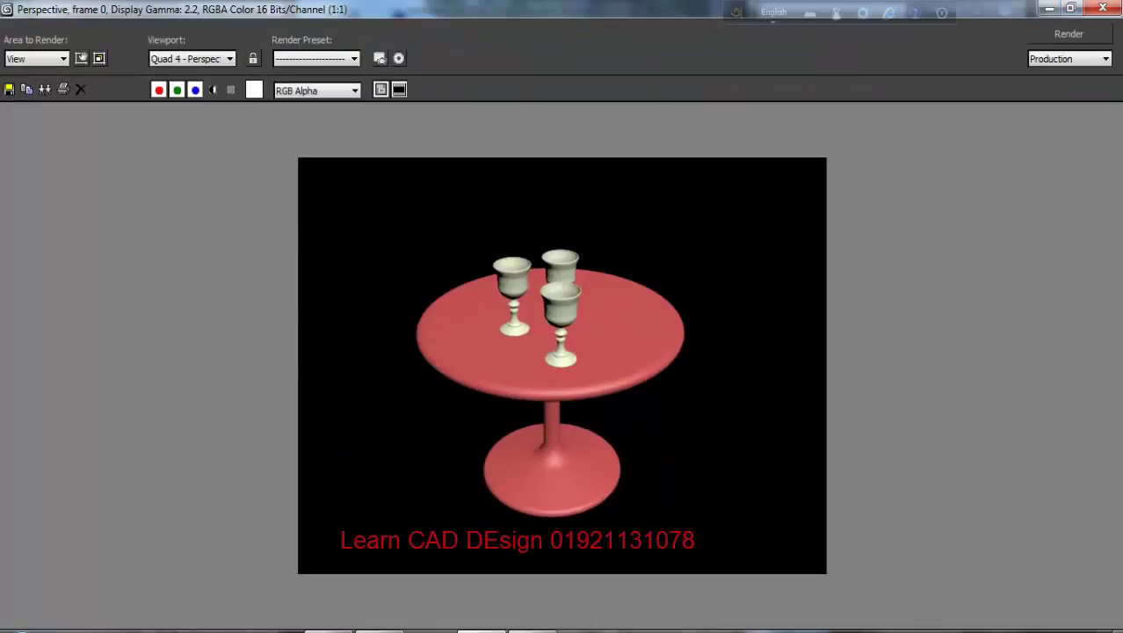